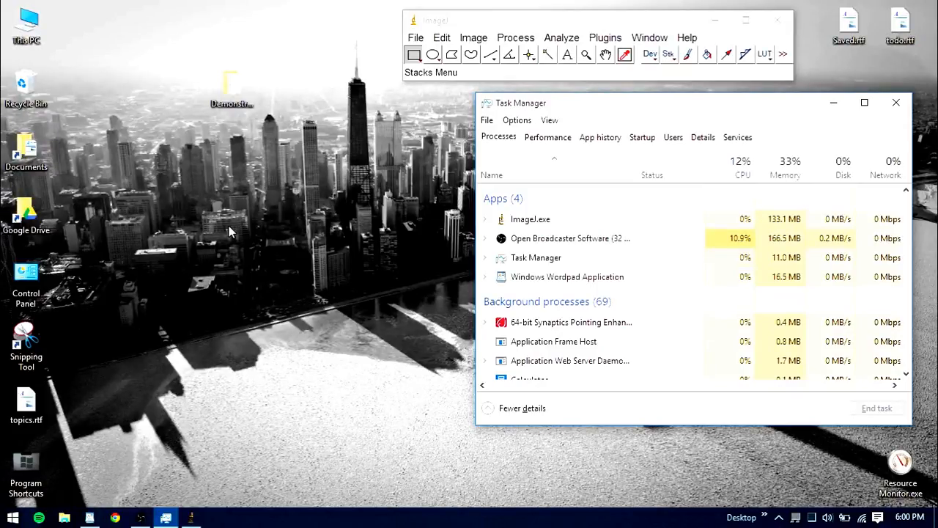
# Open the Demonstration folder on the desktop and read through the topic list in topics.rtf.
pyautogui.doubleClick(233, 86)
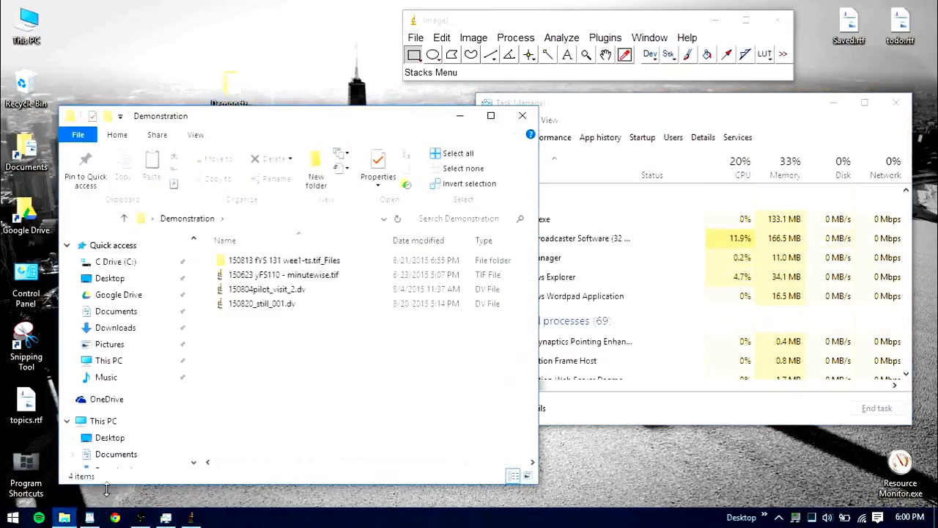
pyautogui.click(89, 517)
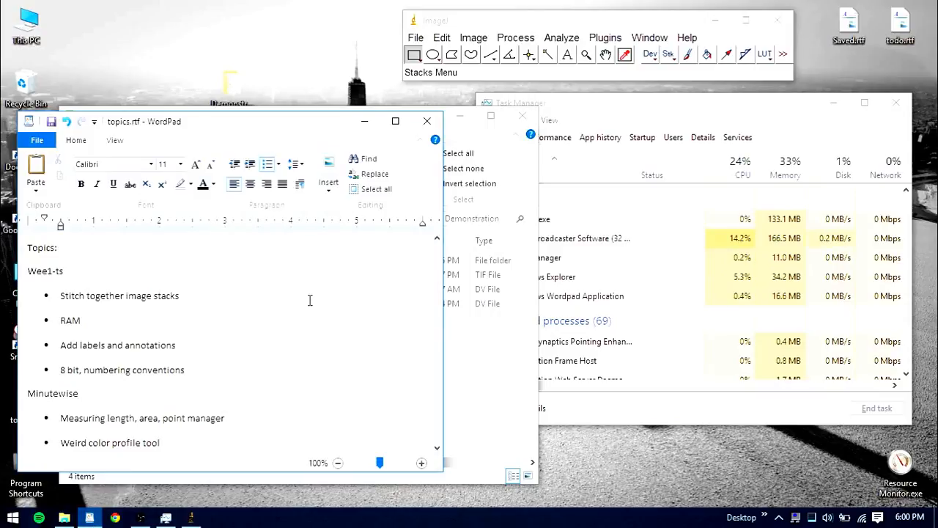
pyautogui.scroll(-5, 310, 300)
pyautogui.moveTo(314, 134); pyautogui.dragTo(726, 173)
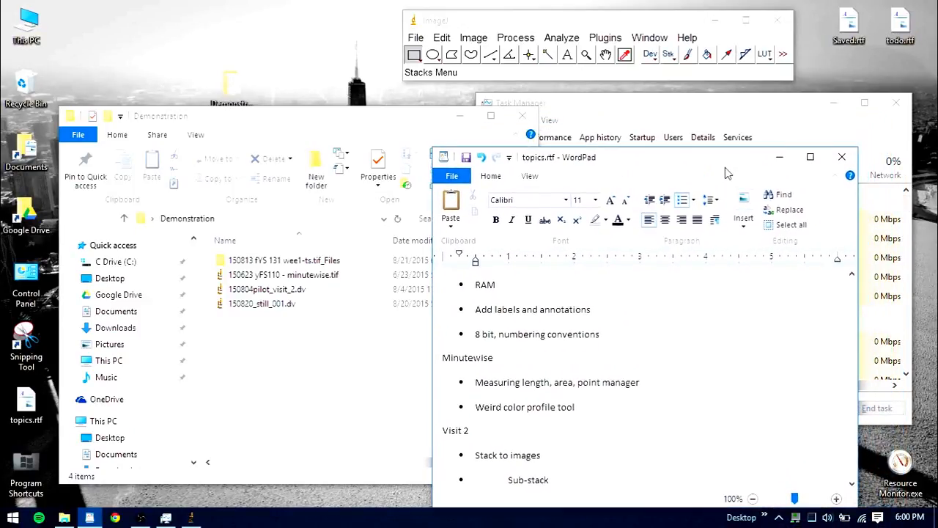
pyautogui.scroll(1, 851, 356)
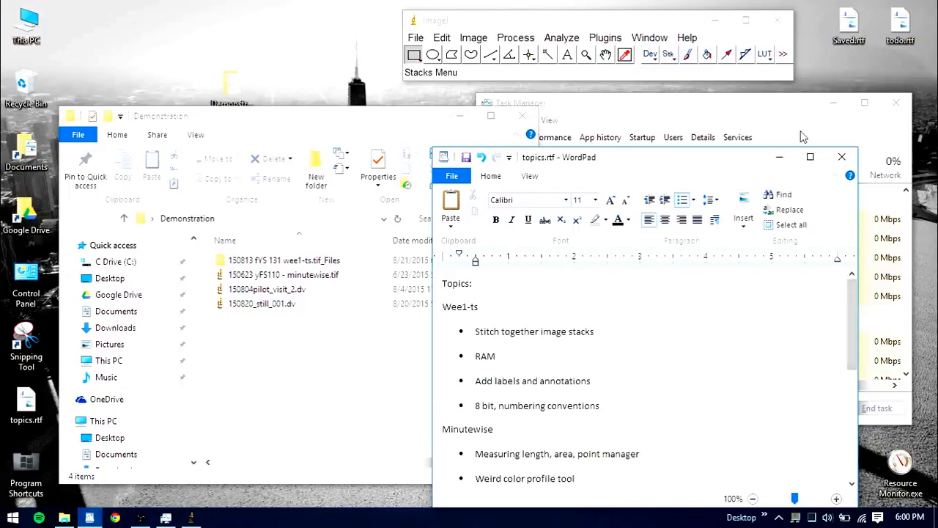
pyautogui.click(781, 158)
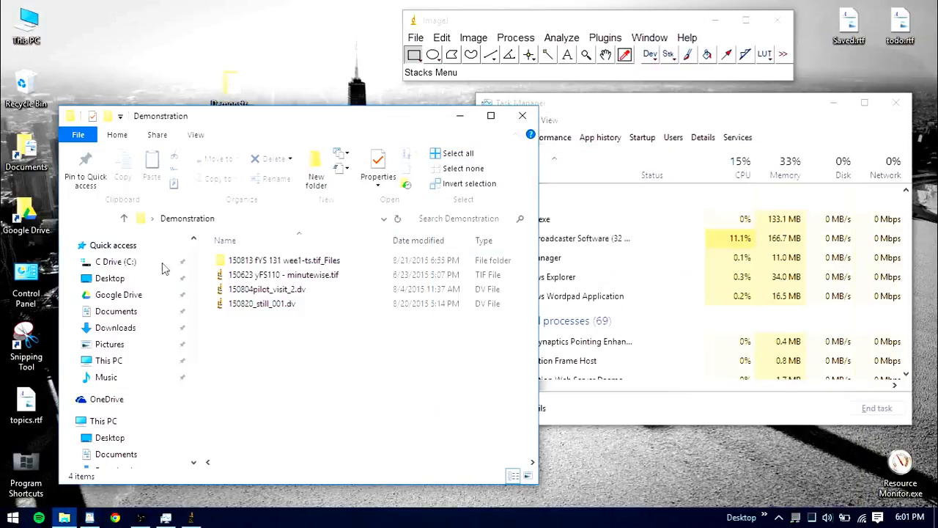
# Look through the numbered TIF images inside the 150813 fYS 131 wee1-ts.tif_Files folder.
pyautogui.doubleClick(306, 263)
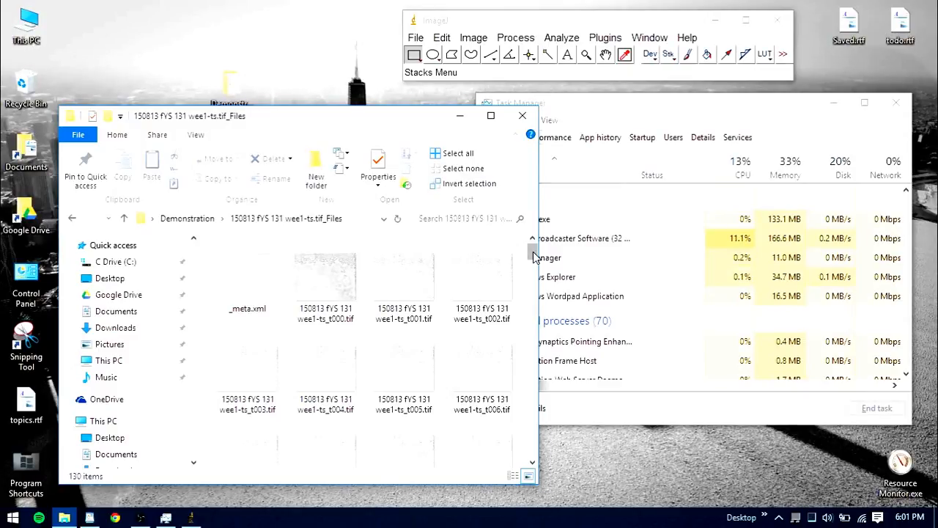
pyautogui.moveTo(534, 257); pyautogui.dragTo(548, 219)
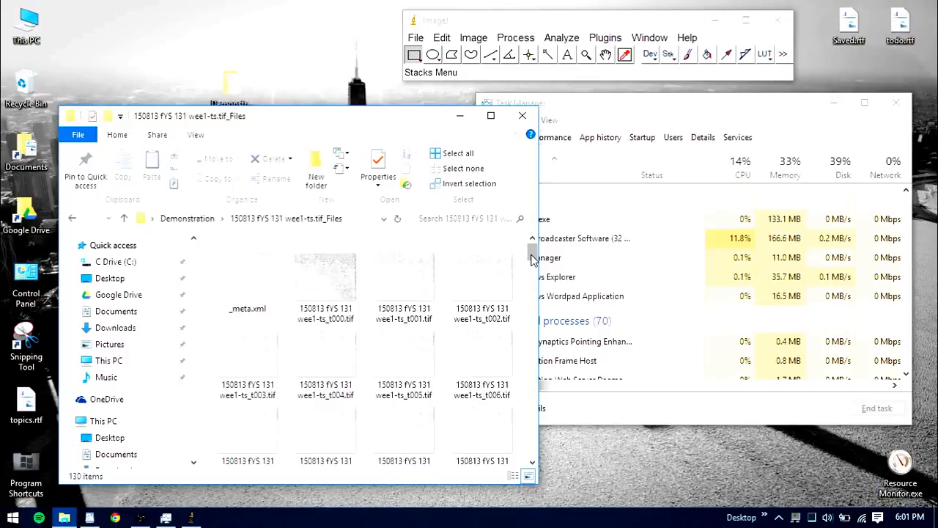
pyautogui.moveTo(534, 260)
pyautogui.mouseDown()
pyautogui.moveTo(523, 359)
pyautogui.moveTo(530, 447)
pyautogui.moveTo(534, 250)
pyautogui.mouseUp()
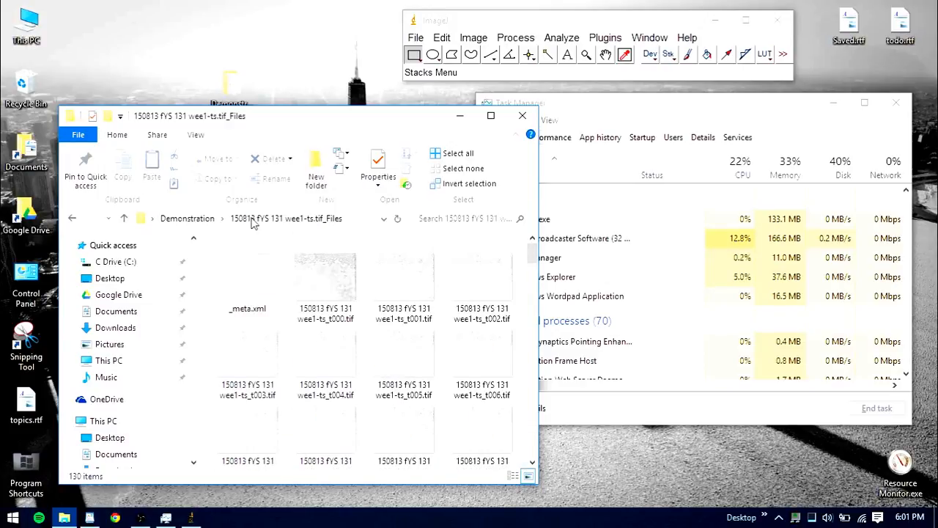
# Return to the Demonstration folder and open all images of the 150813 fYS 131 wee1-ts.tif_Files folder in ImageJ as a virtual stack.
pyautogui.click(187, 218)
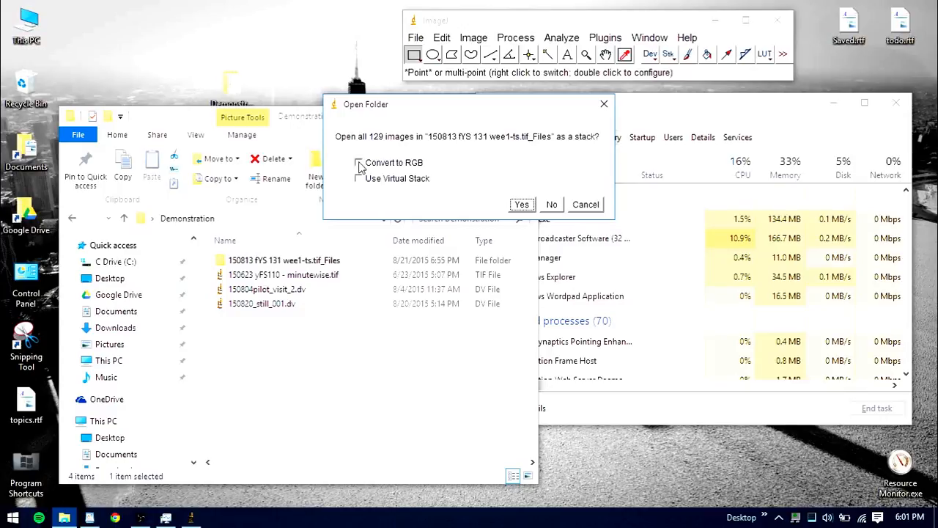
pyautogui.click(400, 179)
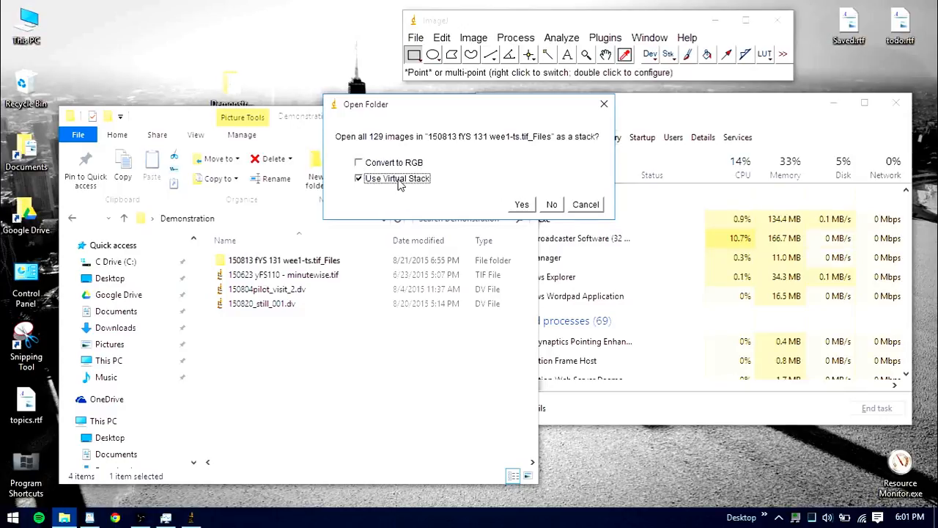
pyautogui.click(522, 205)
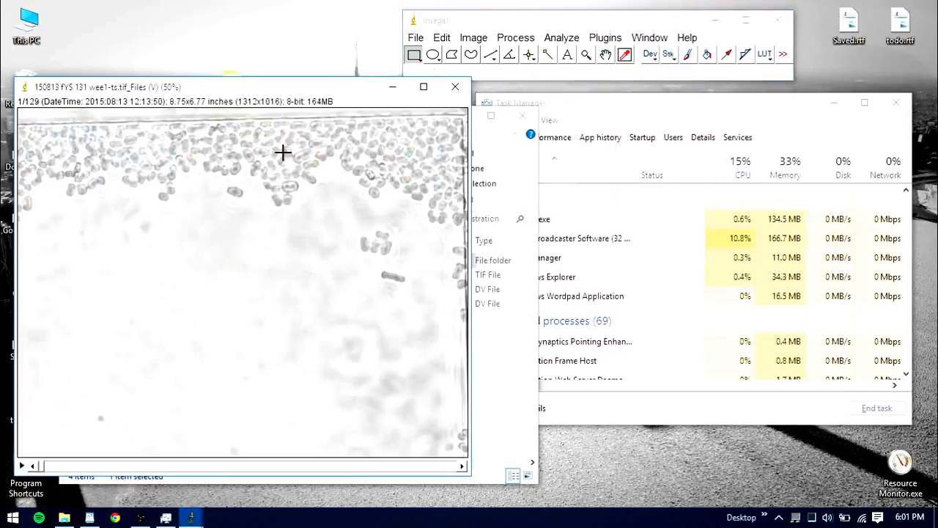
# Move through the slices of the wee1-ts stack to view the time series, returning to the first slice.
pyautogui.moveTo(42, 466); pyautogui.dragTo(95, 468)
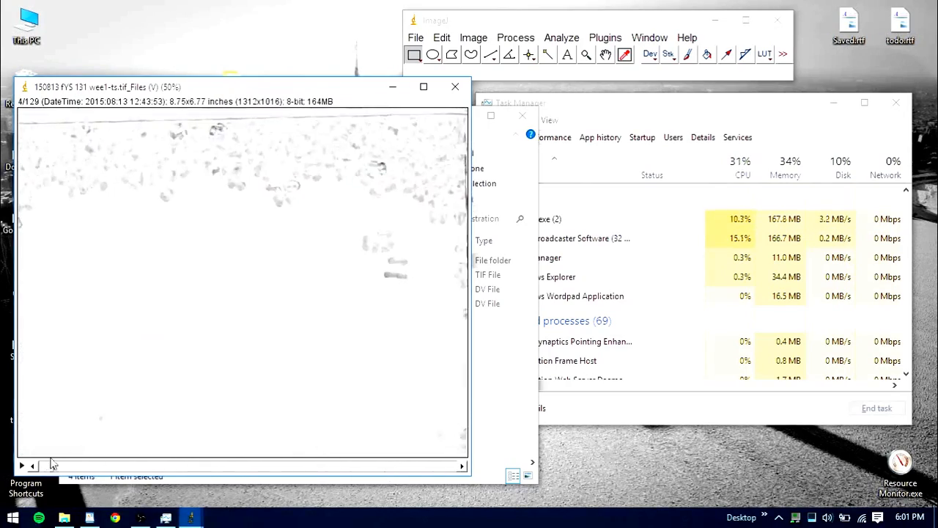
pyautogui.scroll(12, 146, 403)
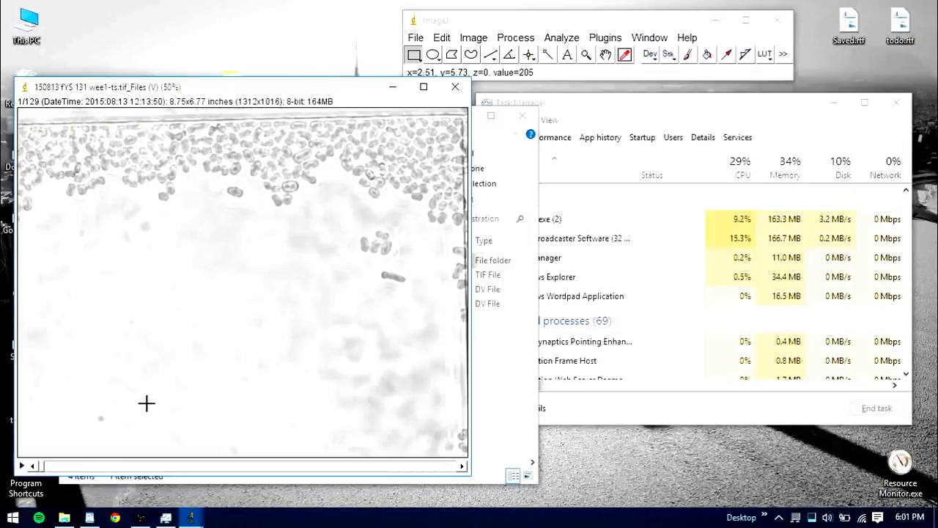
pyautogui.scroll(-20, 225, 332)
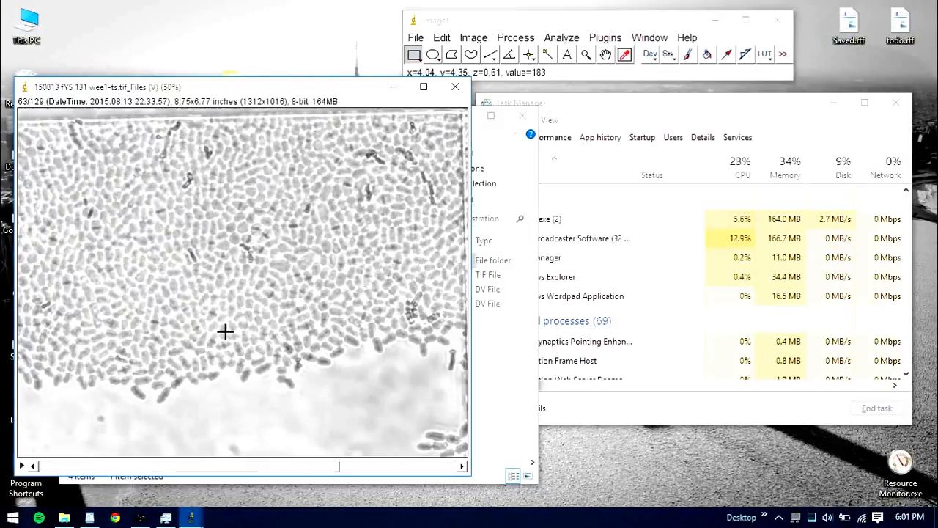
pyautogui.scroll(20, 225, 332)
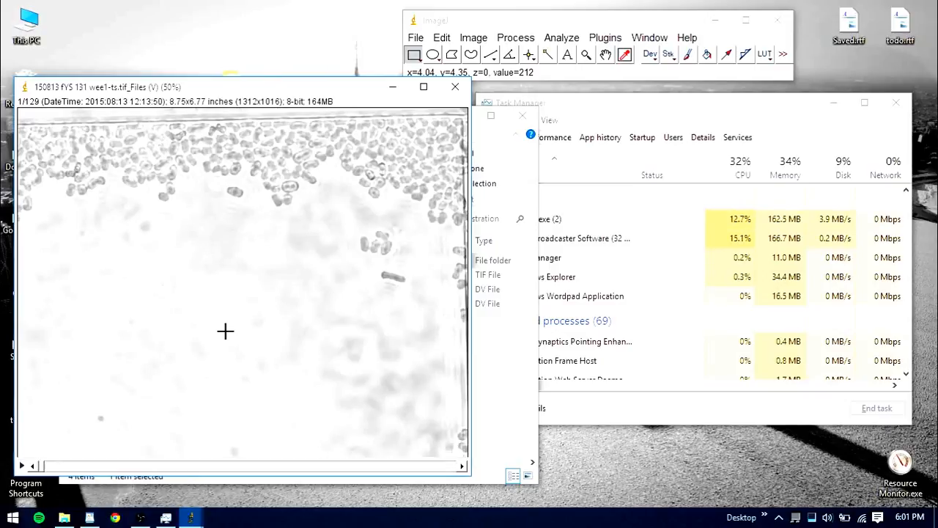
# Rearrange the windows so the stack sits beside the folder's file names with the ImageJ main window directly above the image.
pyautogui.moveTo(315, 89); pyautogui.dragTo(578, 110)
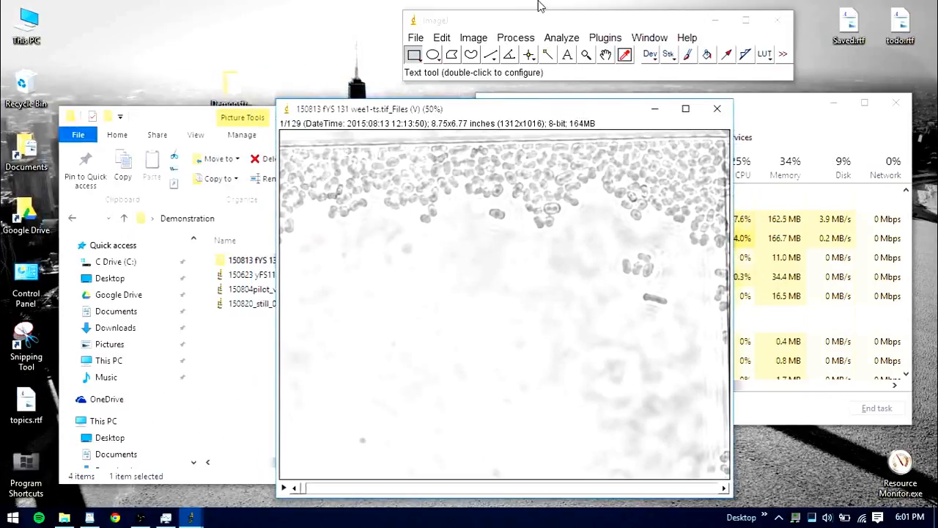
pyautogui.moveTo(488, 22); pyautogui.dragTo(348, 37)
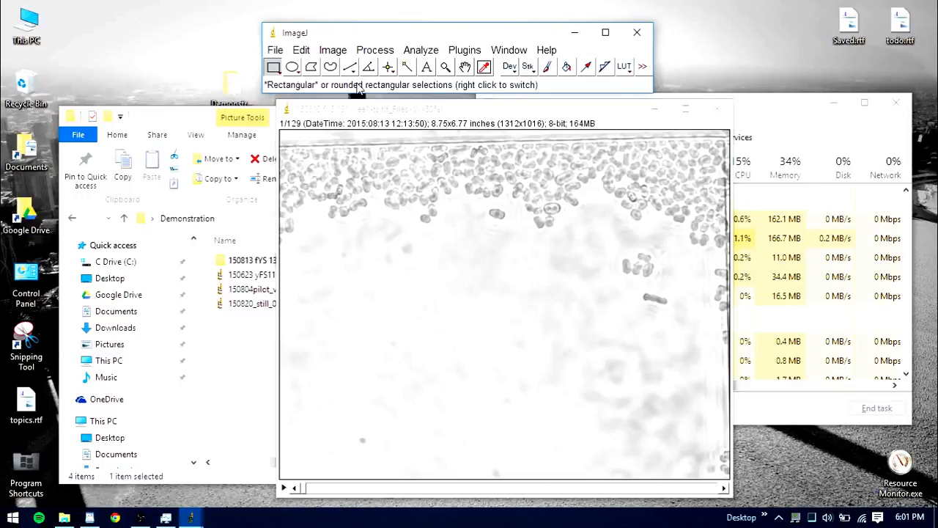
pyautogui.click(443, 116)
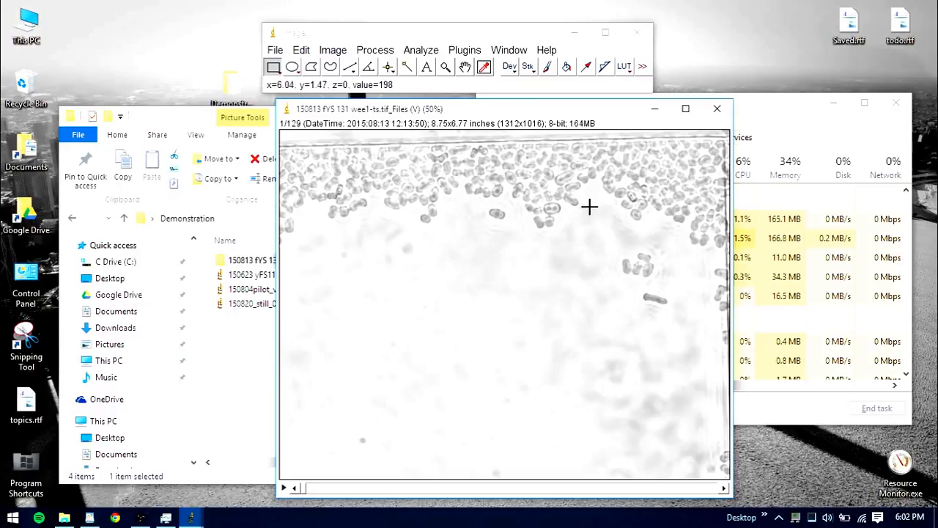
# Measure intensity along a nearly horizontal line across the empty area below the cells with the Line Profile tool.
pyautogui.click(605, 69)
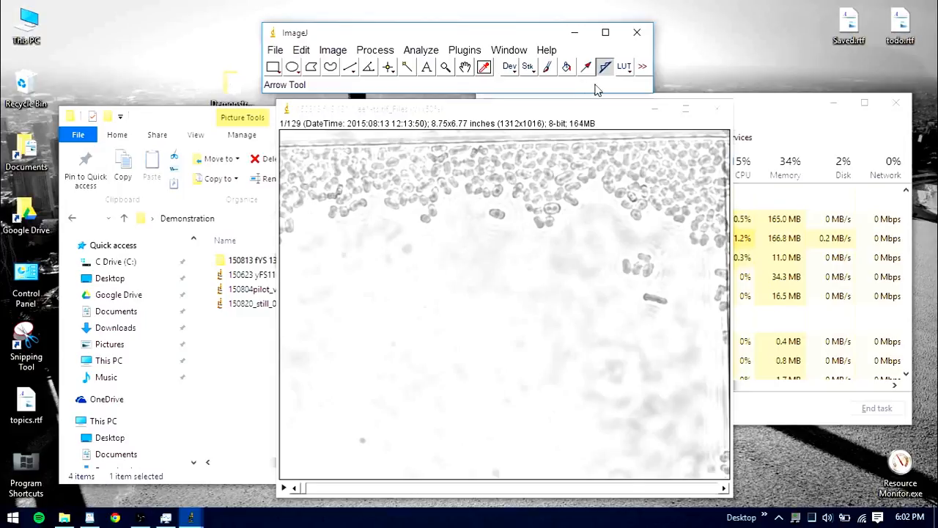
pyautogui.click(643, 66)
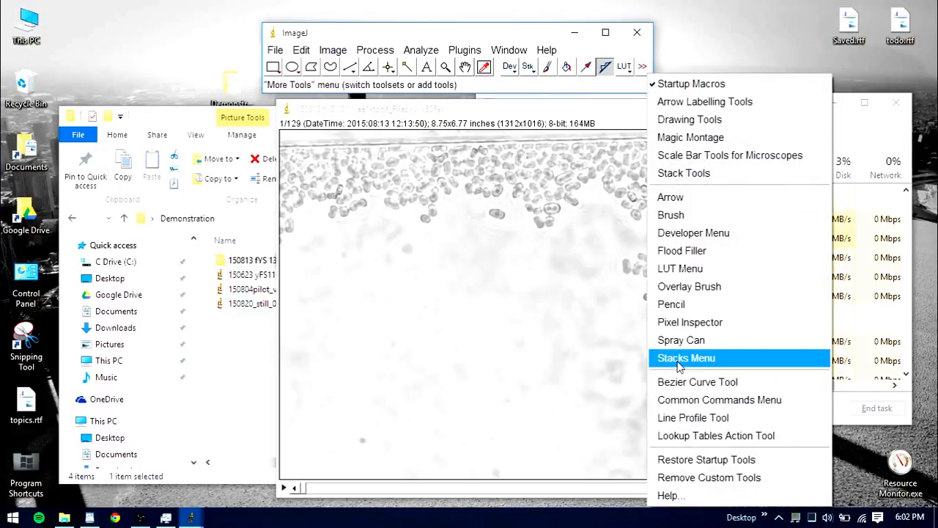
pyautogui.click(531, 40)
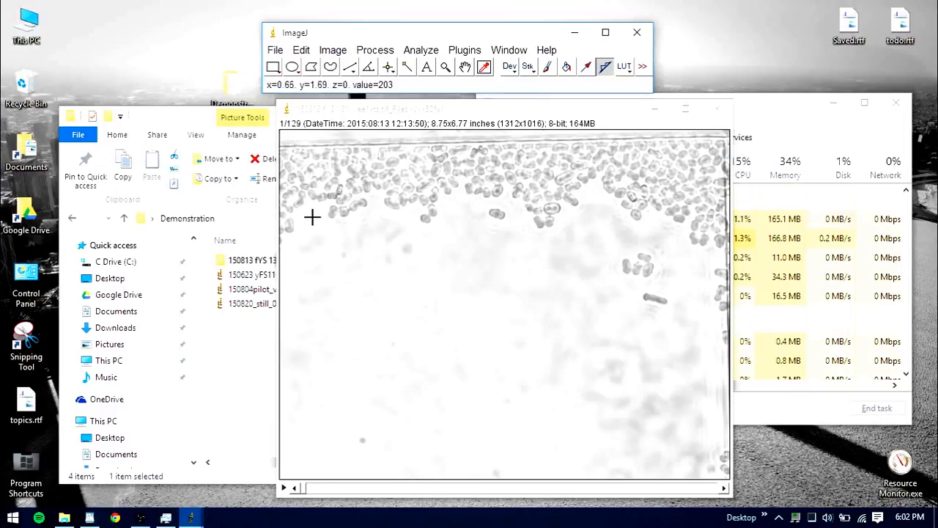
pyautogui.click(314, 299)
pyautogui.moveTo(314, 300)
pyautogui.mouseDown()
pyautogui.moveTo(517, 313)
pyautogui.moveTo(591, 274)
pyautogui.moveTo(588, 313)
pyautogui.mouseUp()
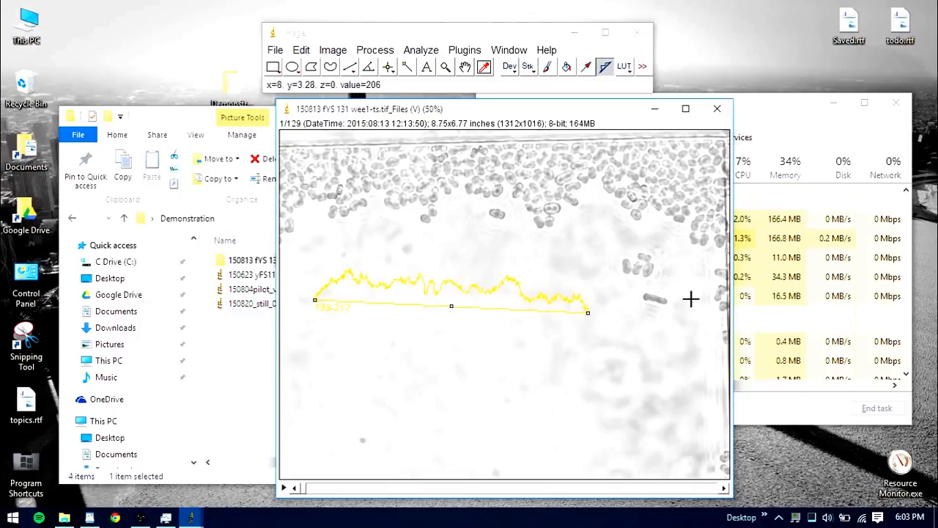
# Measure intensity profiles along lines drawn lengthwise through the isolated rod-shaped cell and in the empty area beside it.
pyautogui.moveTo(703, 310); pyautogui.dragTo(594, 283)
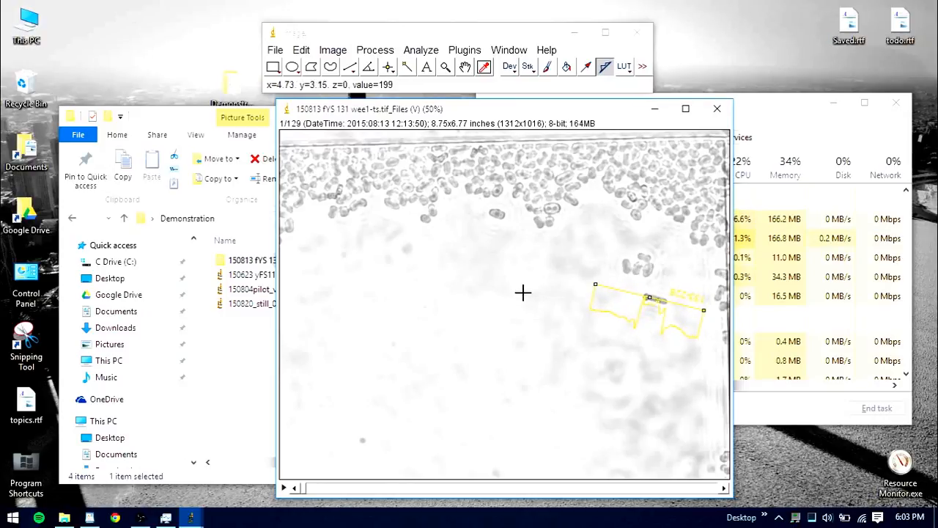
pyautogui.click(572, 285)
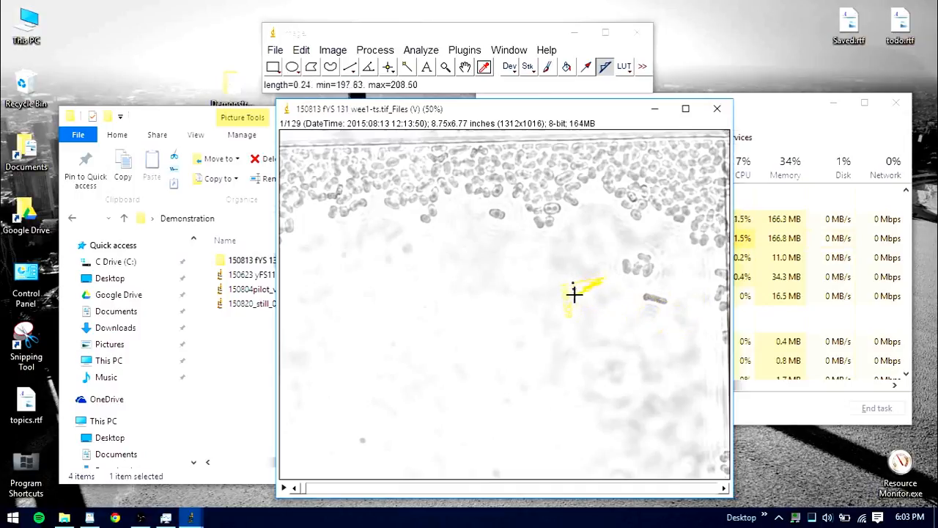
pyautogui.moveTo(616, 288); pyautogui.dragTo(694, 310)
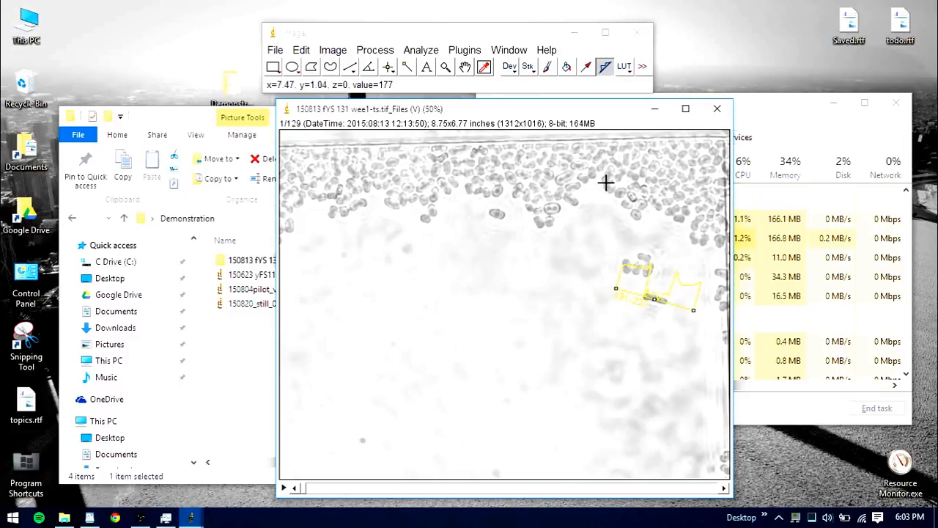
# Consult the topic list in topics.rtf and examine ImageJ's memory use and the overall system memory in Task Manager.
pyautogui.click(90, 517)
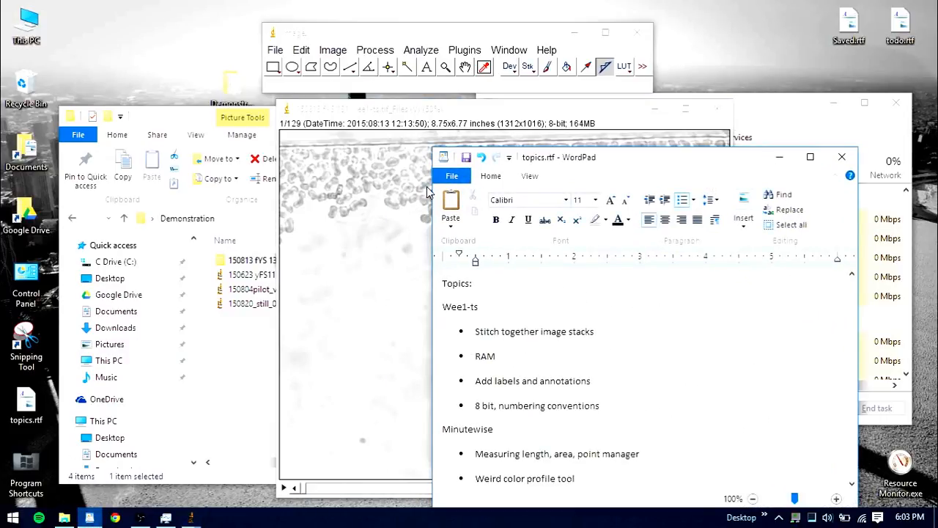
pyautogui.click(778, 156)
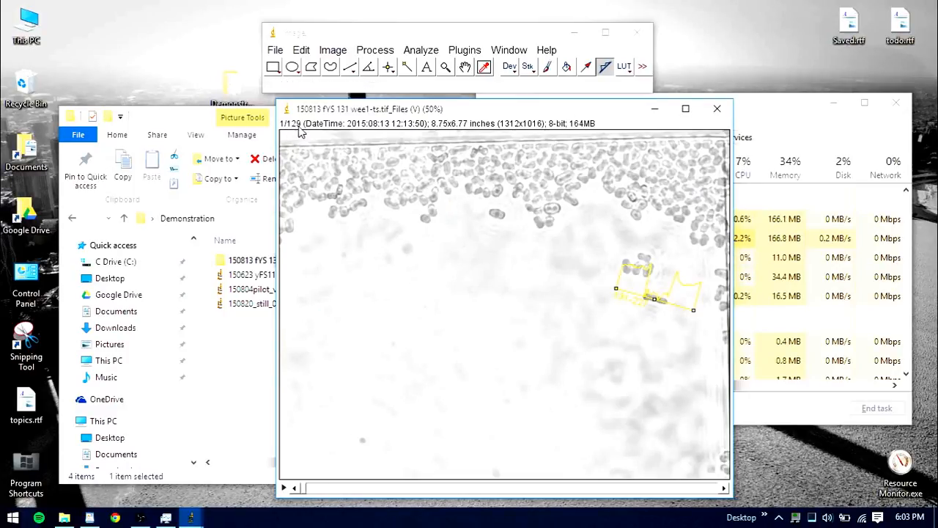
pyautogui.click(764, 119)
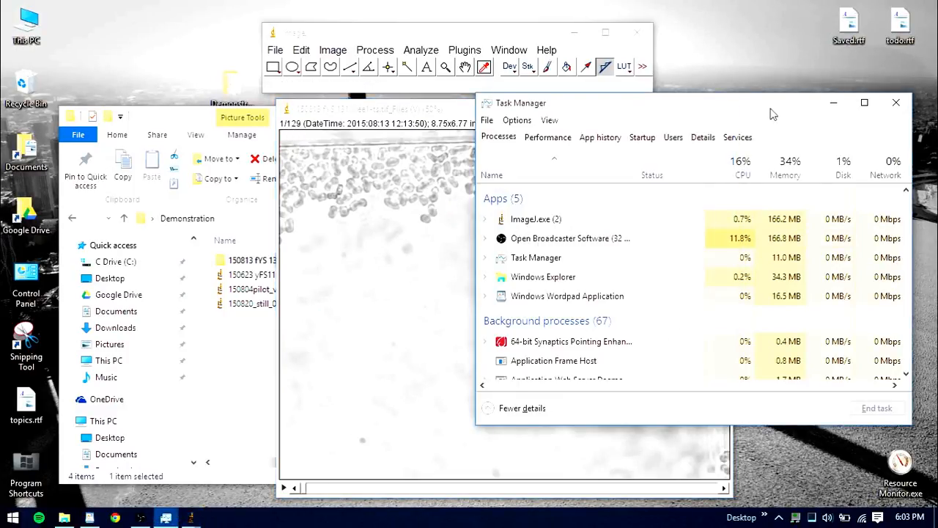
pyautogui.moveTo(772, 113); pyautogui.dragTo(625, 70)
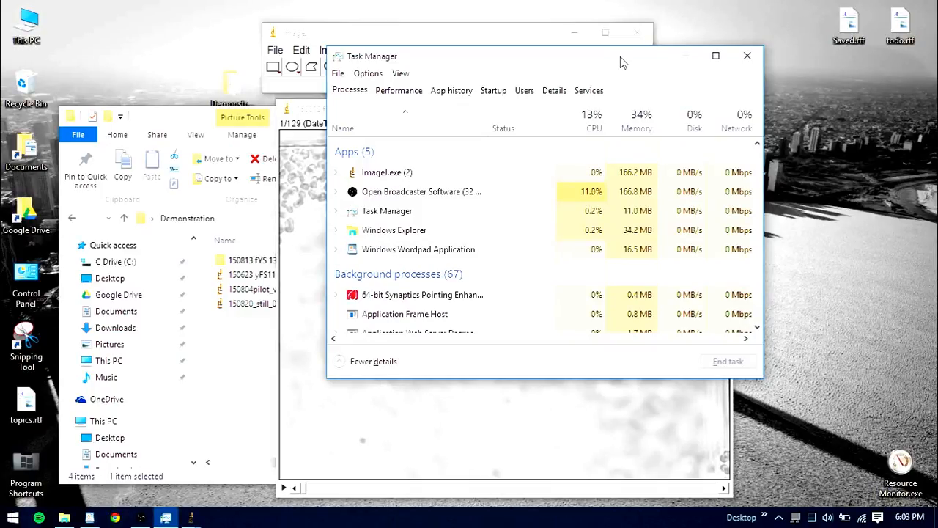
pyautogui.click(409, 95)
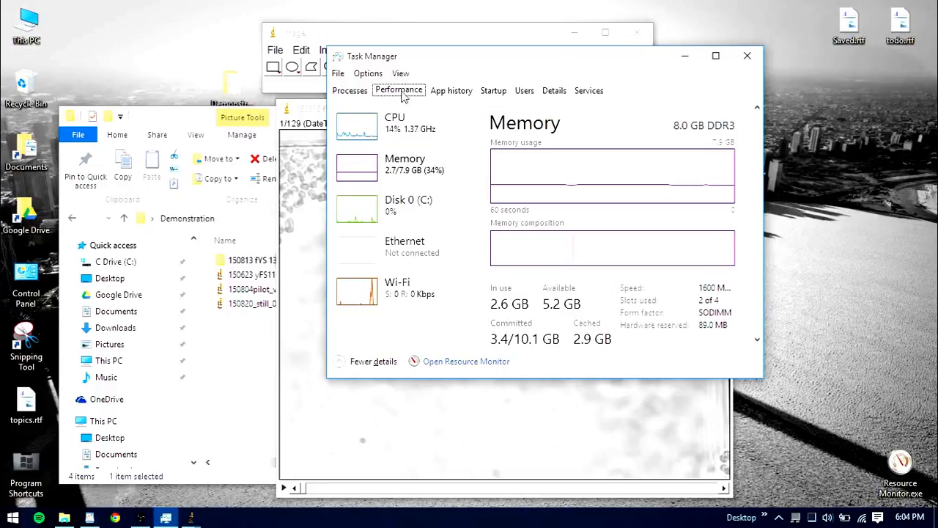
pyautogui.click(347, 91)
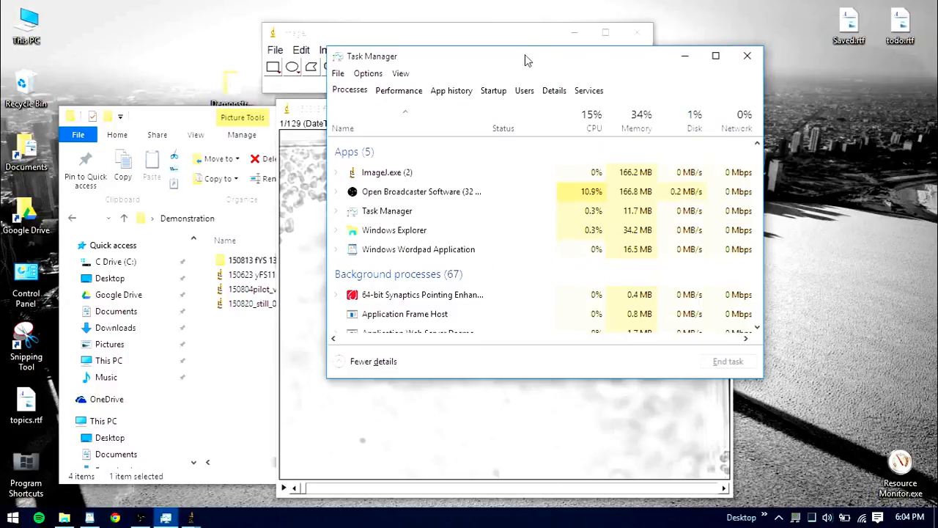
pyautogui.click(683, 60)
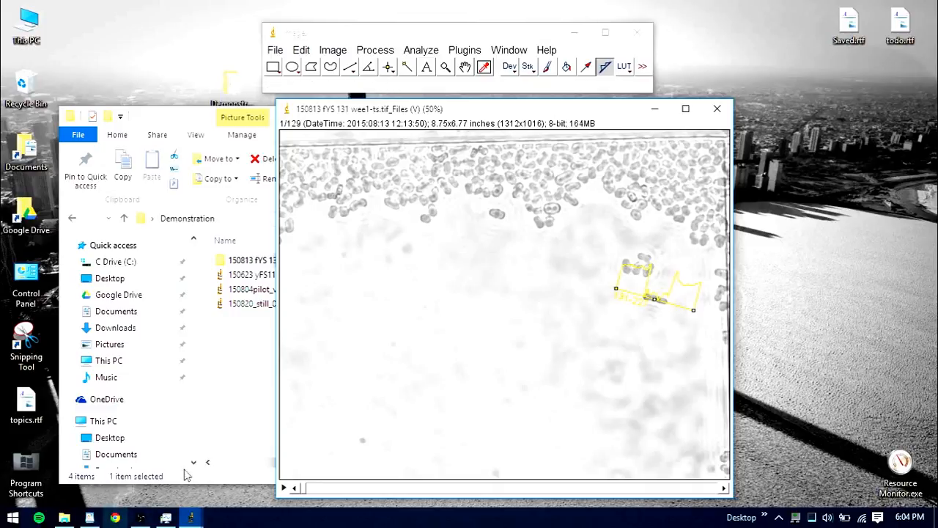
# Try placing a text box in the empty area of the first slice with the Text tool.
pyautogui.click(427, 67)
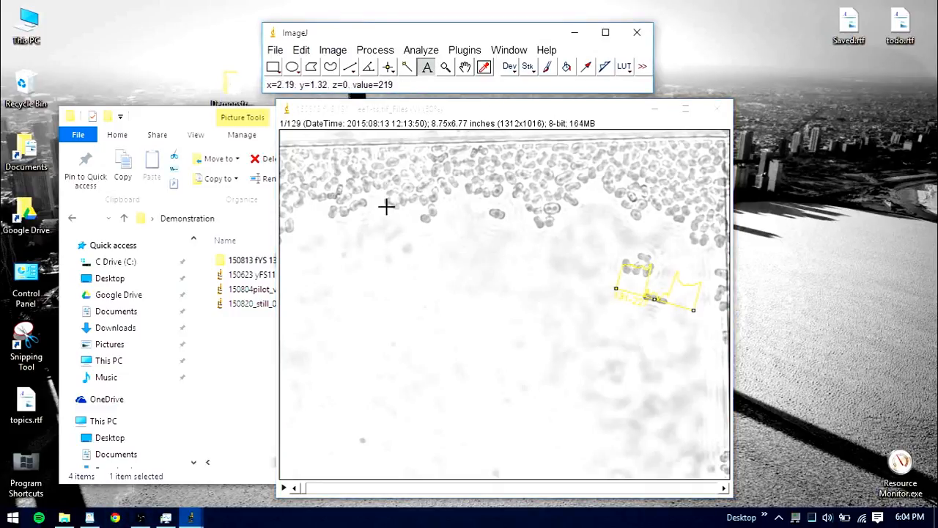
pyautogui.moveTo(338, 239); pyautogui.dragTo(446, 302)
pyautogui.click(463, 216)
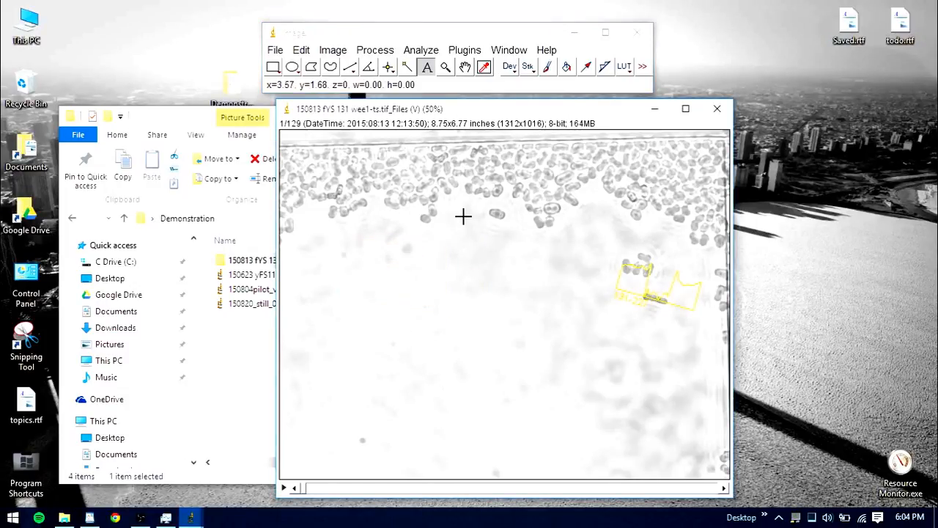
# Examine the available image types for the open stack, including its current bit depth.
pyautogui.click(334, 50)
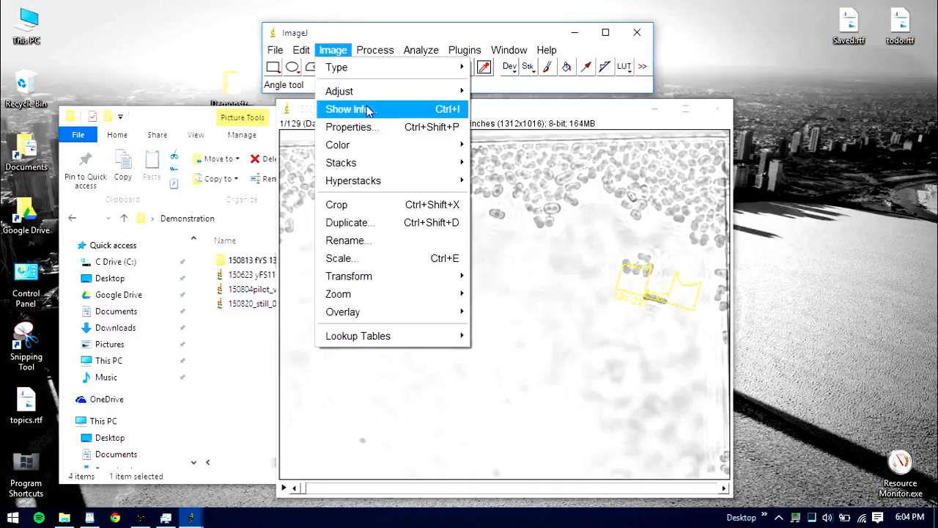
pyautogui.moveTo(371, 66)
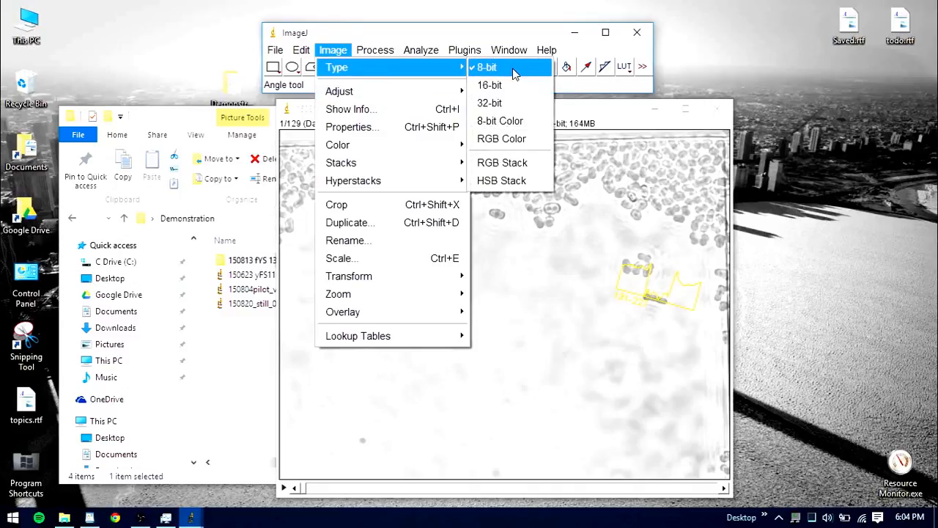
pyautogui.click(595, 117)
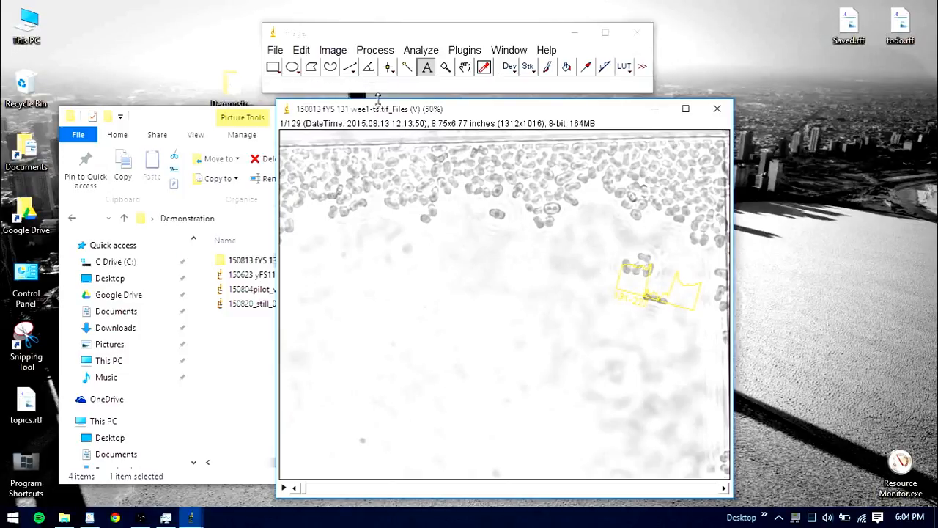
# Draw a text box in the empty area below the cells and set its text to red, size 56, angle 5.
pyautogui.moveTo(462, 123); pyautogui.dragTo(481, 92)
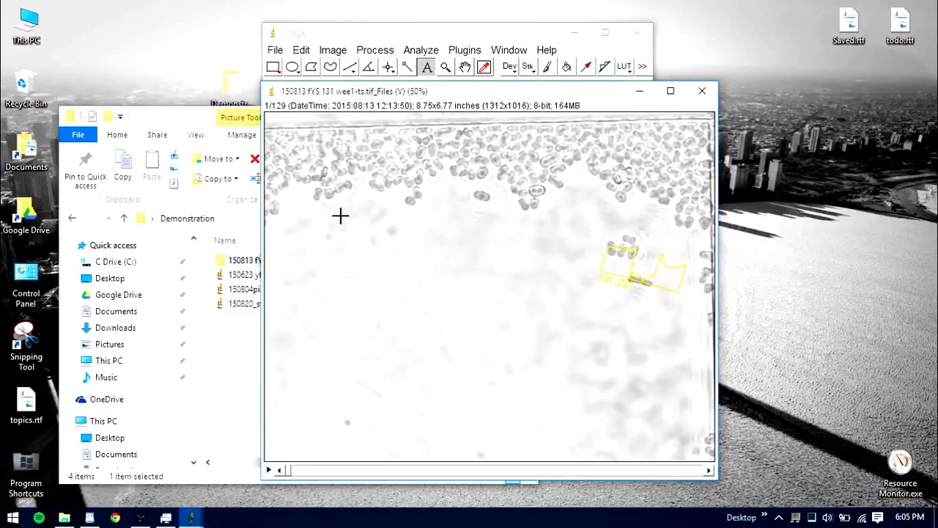
pyautogui.moveTo(340, 217); pyautogui.dragTo(528, 312)
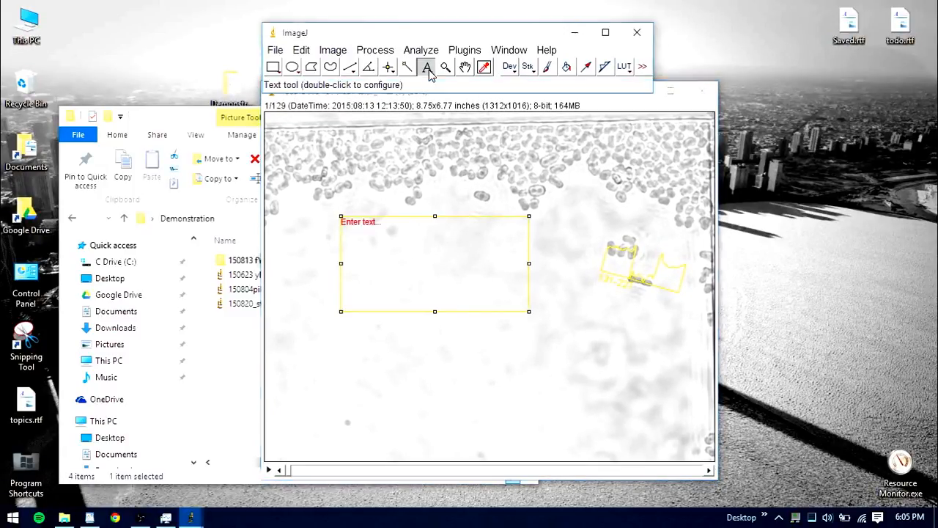
pyautogui.doubleClick(426, 67)
pyautogui.moveTo(121, 41); pyautogui.dragTo(154, 99)
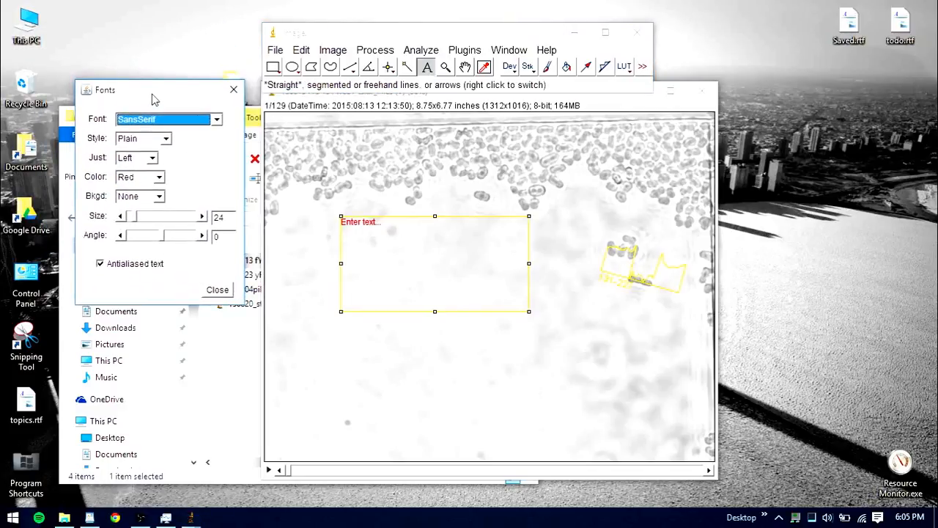
pyautogui.click(149, 177)
pyautogui.click(125, 211)
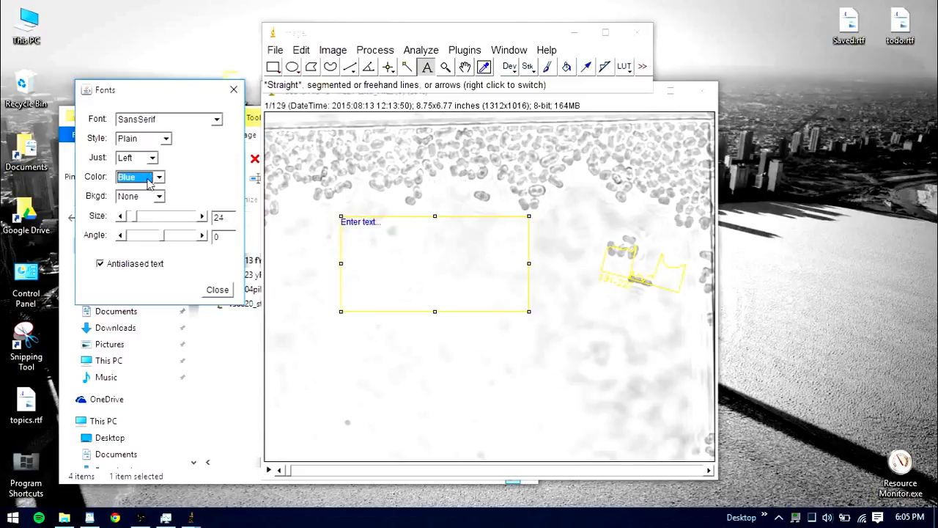
pyautogui.click(149, 180)
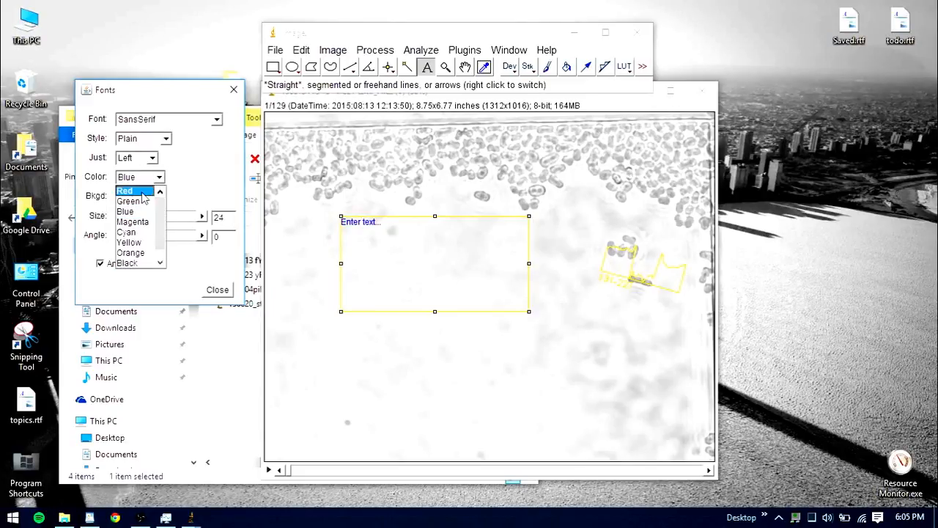
pyautogui.click(142, 193)
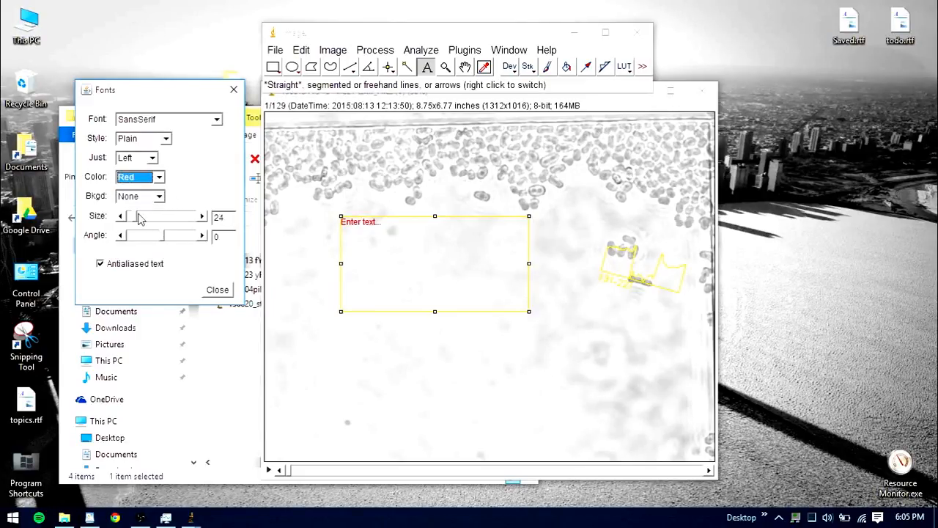
pyautogui.moveTo(134, 225); pyautogui.dragTo(164, 244)
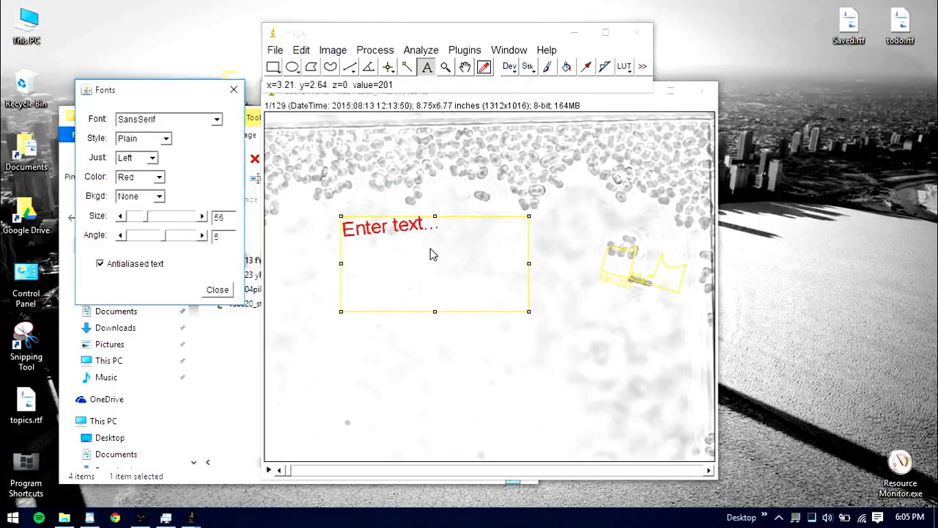
# Enter "hello" in the text box, stamp it into the empty area of the slice, and clear the text selection.
pyautogui.click(431, 254)
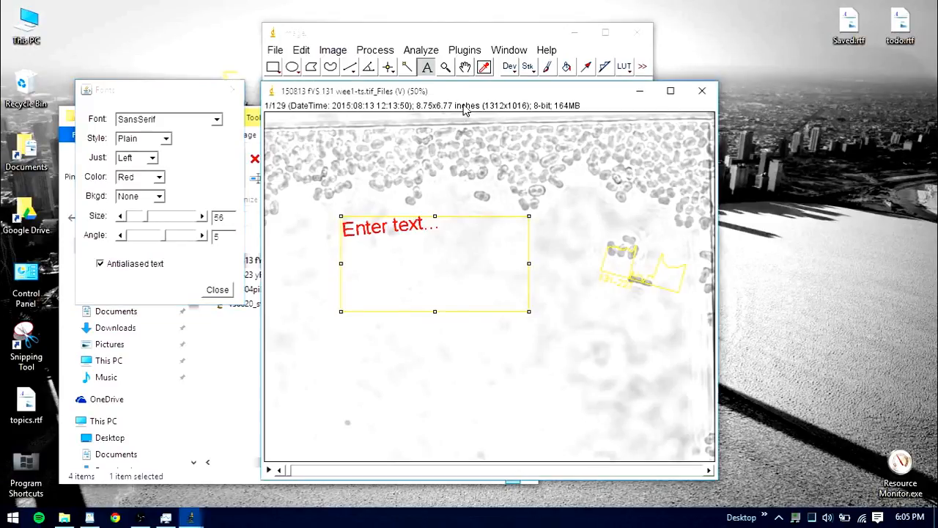
pyautogui.write('hello')
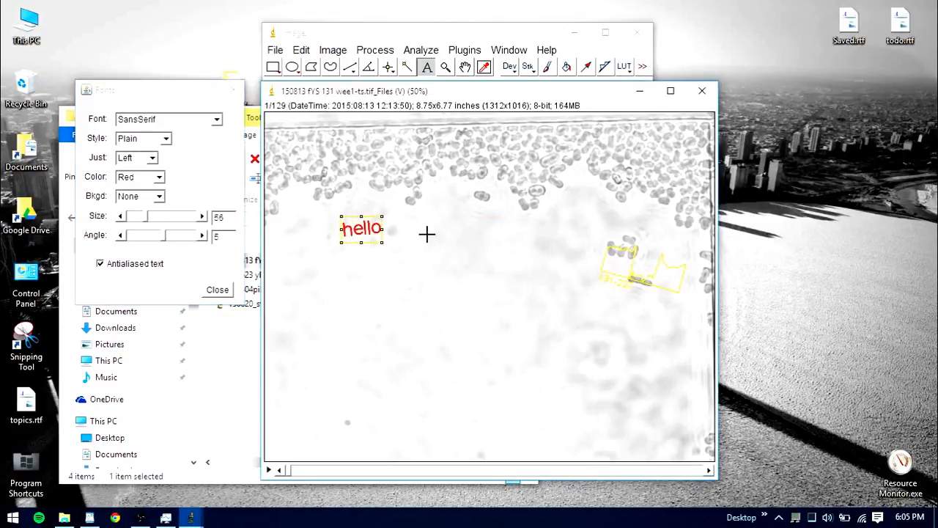
pyautogui.moveTo(355, 239)
pyautogui.mouseDown()
pyautogui.moveTo(411, 253)
pyautogui.moveTo(383, 318)
pyautogui.moveTo(431, 314)
pyautogui.mouseUp()
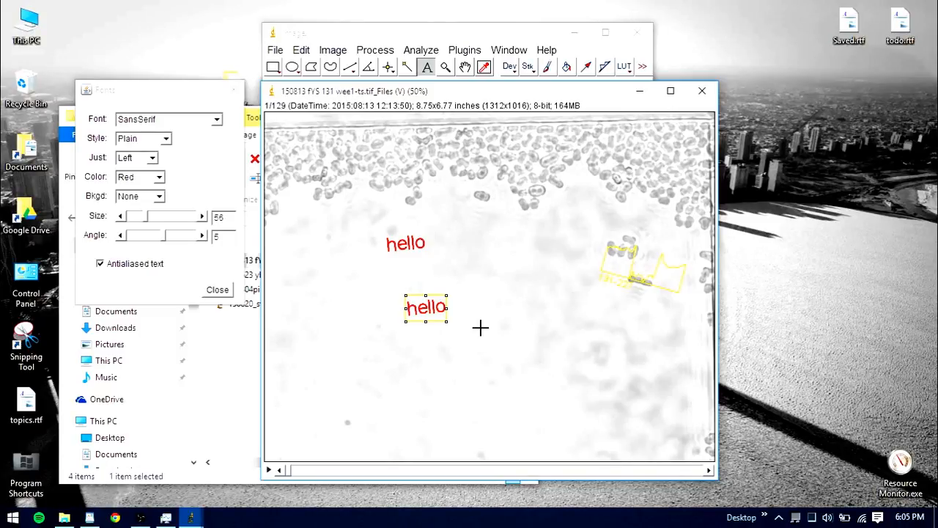
pyautogui.click(462, 231)
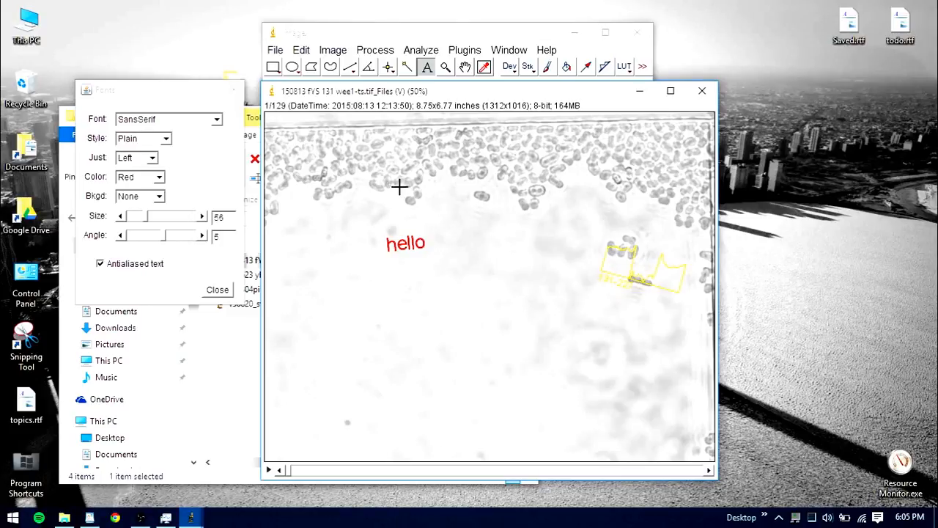
# Check the Paintbrush tool's brush options and paint a looping freehand stroke around the "hello" label.
pyautogui.click(548, 70)
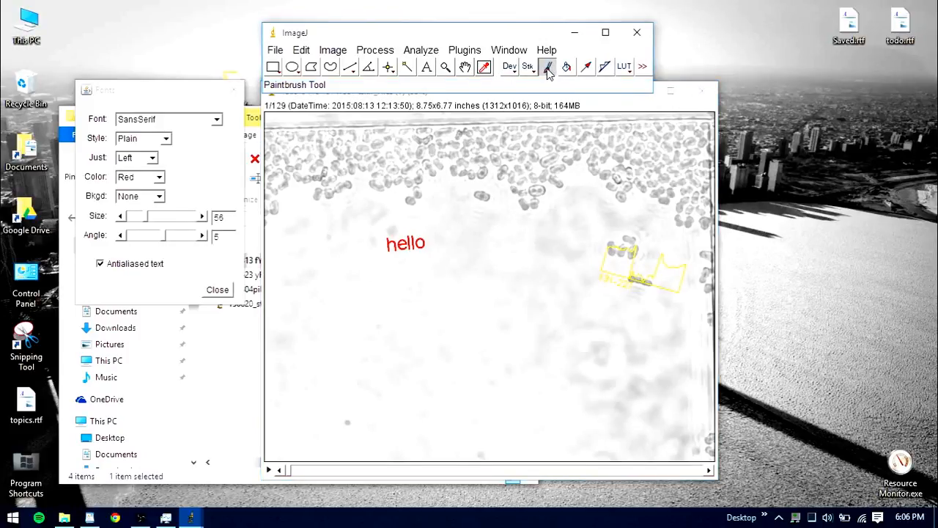
pyautogui.doubleClick(547, 70)
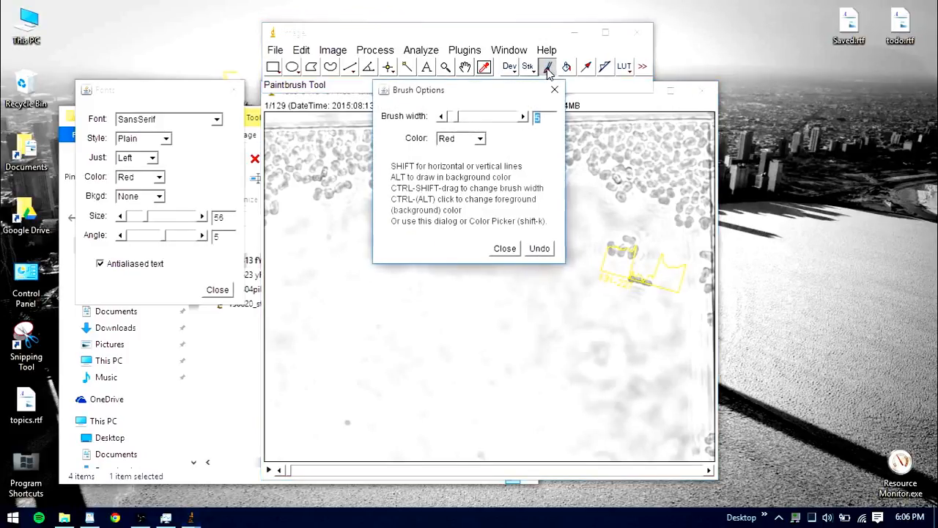
pyautogui.click(515, 249)
pyautogui.moveTo(372, 269)
pyautogui.mouseDown()
pyautogui.moveTo(440, 287)
pyautogui.moveTo(387, 283)
pyautogui.moveTo(421, 217)
pyautogui.moveTo(450, 244)
pyautogui.moveTo(405, 256)
pyautogui.moveTo(374, 234)
pyautogui.moveTo(354, 235)
pyautogui.moveTo(349, 262)
pyautogui.moveTo(318, 243)
pyautogui.moveTo(372, 183)
pyautogui.moveTo(445, 200)
pyautogui.mouseUp()
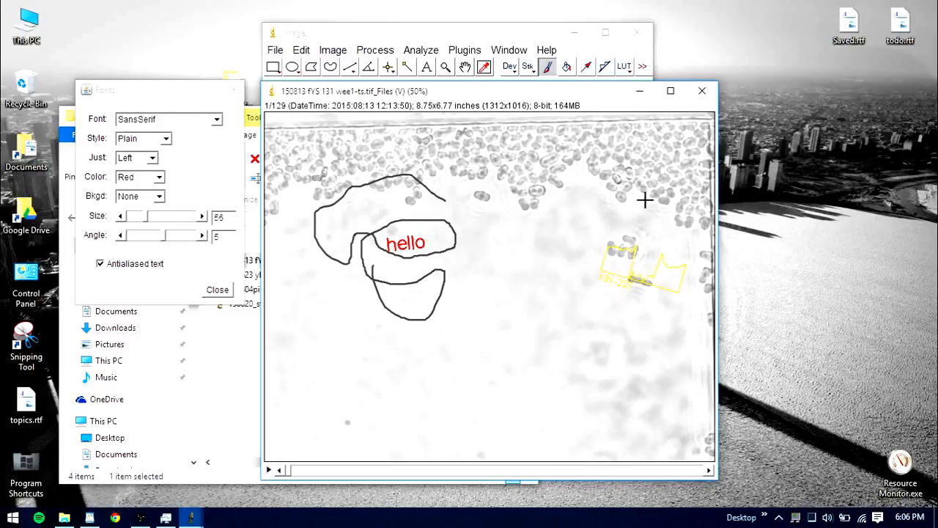
# Consult the Minutewise topics in topics.rtf and close the annotated wee1-ts stack and the Fonts dialog.
pyautogui.click(90, 518)
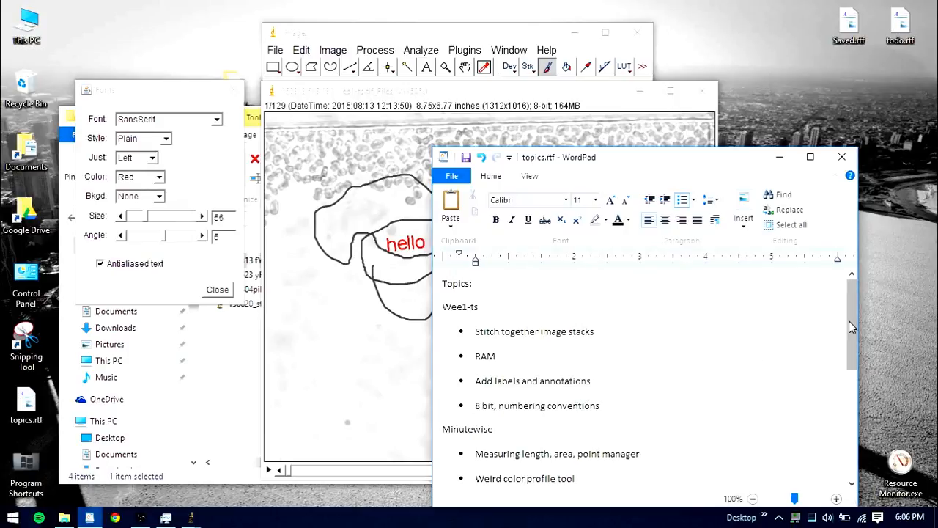
pyautogui.moveTo(849, 327); pyautogui.dragTo(851, 370)
pyautogui.click(702, 91)
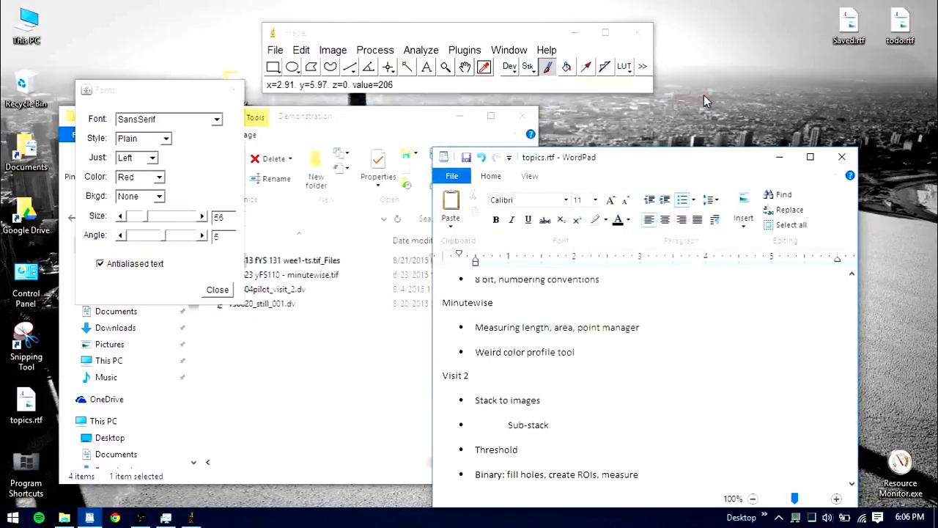
pyautogui.moveTo(137, 96); pyautogui.dragTo(60, 100)
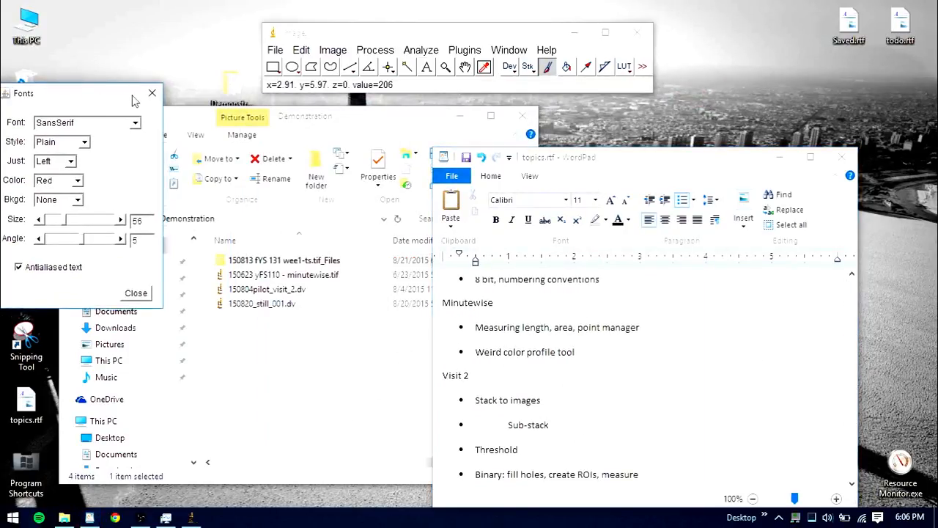
pyautogui.click(152, 94)
# Open 150623 yFS110 - minutewise.tif from the Demonstration folder in ImageJ beside the topic list.
pyautogui.moveTo(579, 160); pyautogui.dragTo(683, 117)
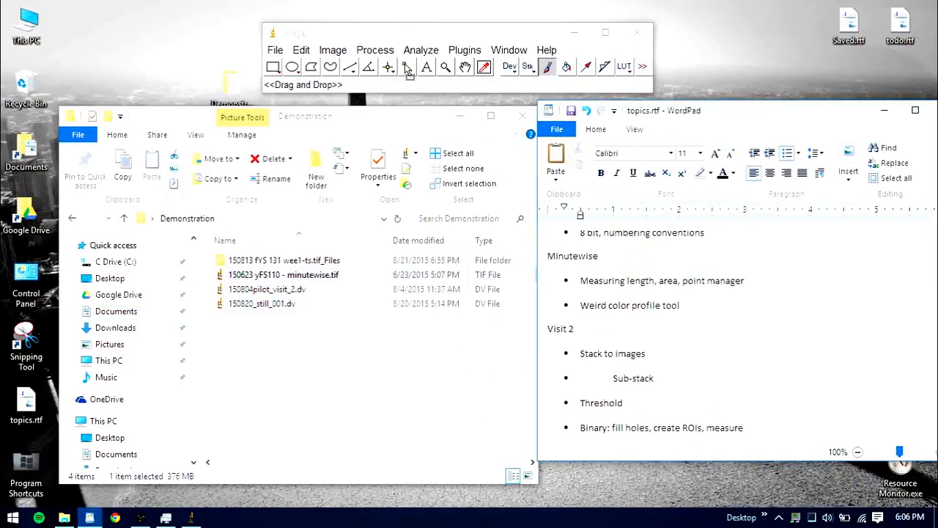
pyautogui.moveTo(409, 71); pyautogui.dragTo(408, 71)
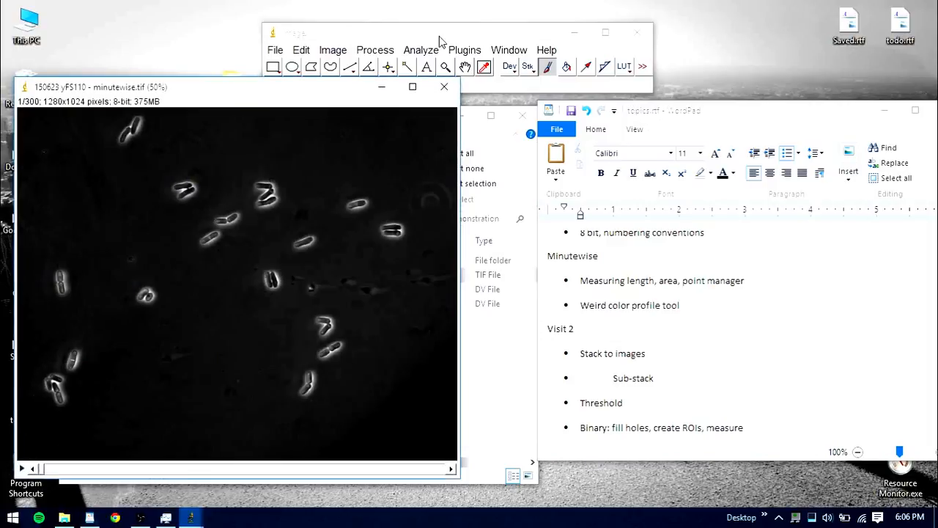
pyautogui.moveTo(291, 98); pyautogui.dragTo(286, 50)
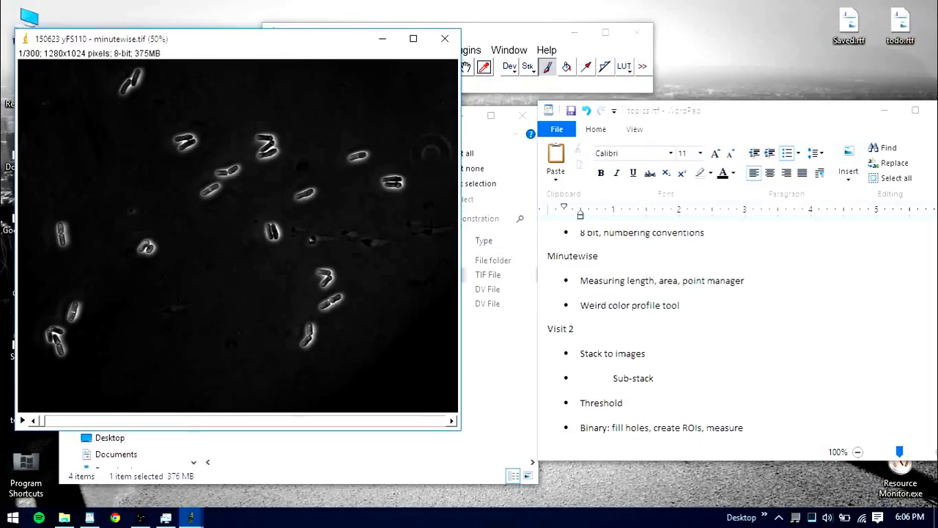
pyautogui.press('+')
pyautogui.press('+')
pyautogui.press('+')
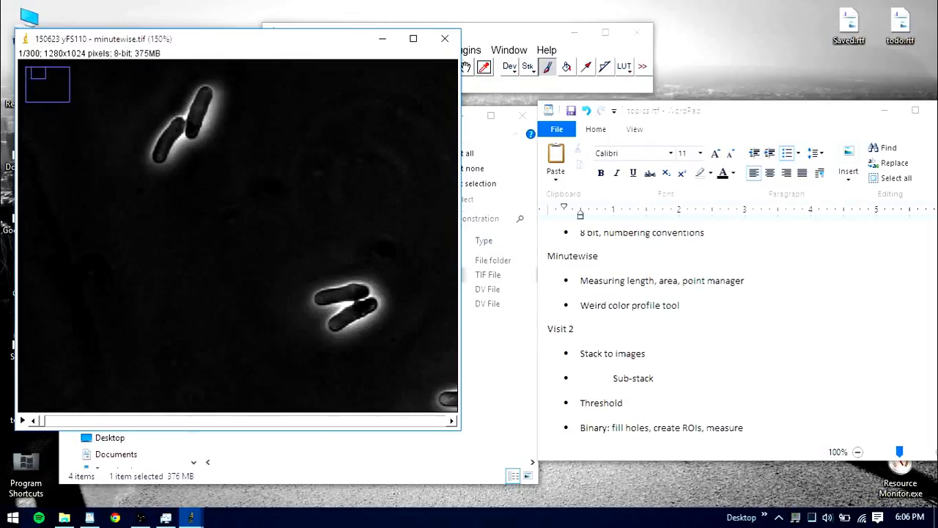
# Configure the measurements to report only Area, turning off Mean gray value.
pyautogui.moveTo(538, 32); pyautogui.dragTo(556, 19)
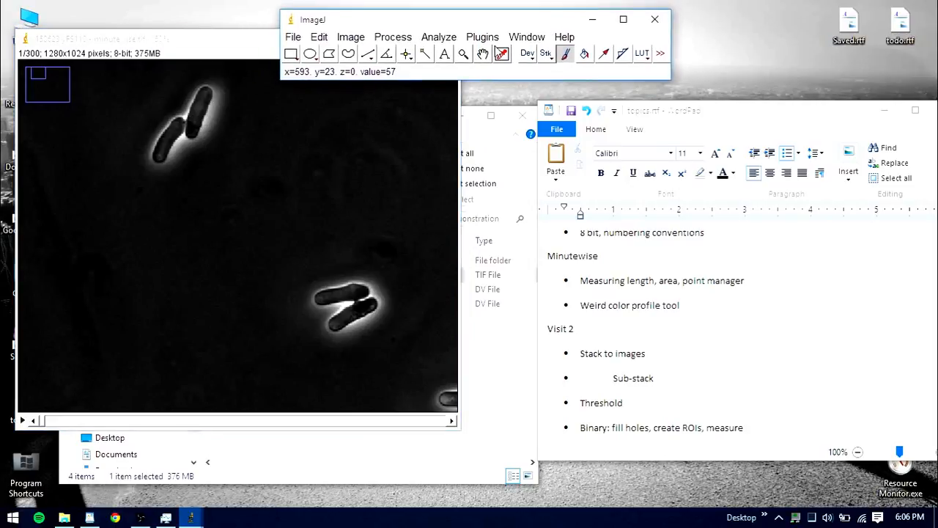
pyautogui.click(451, 38)
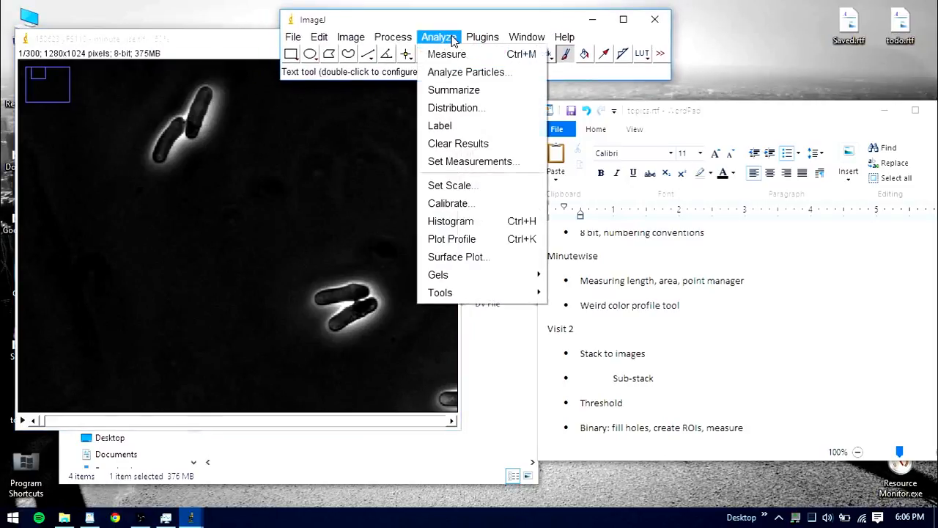
pyautogui.click(468, 163)
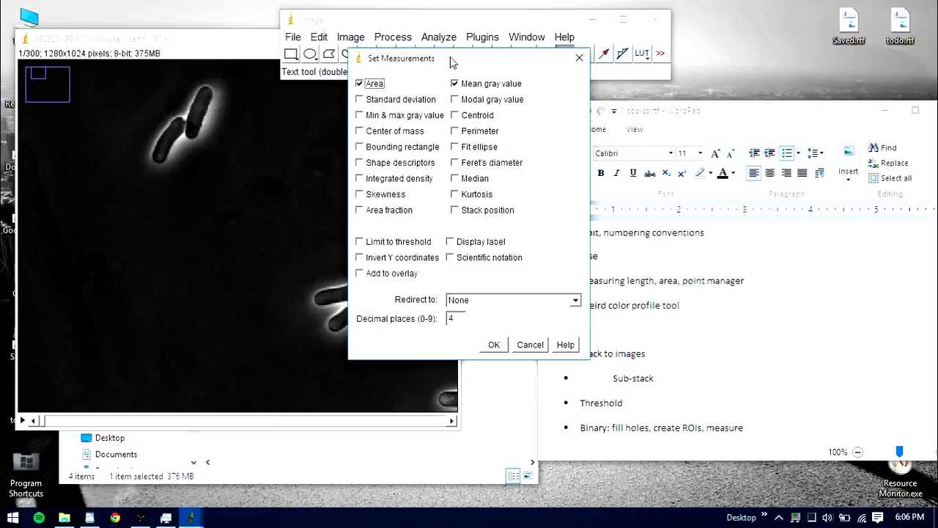
pyautogui.moveTo(451, 63); pyautogui.dragTo(491, 41)
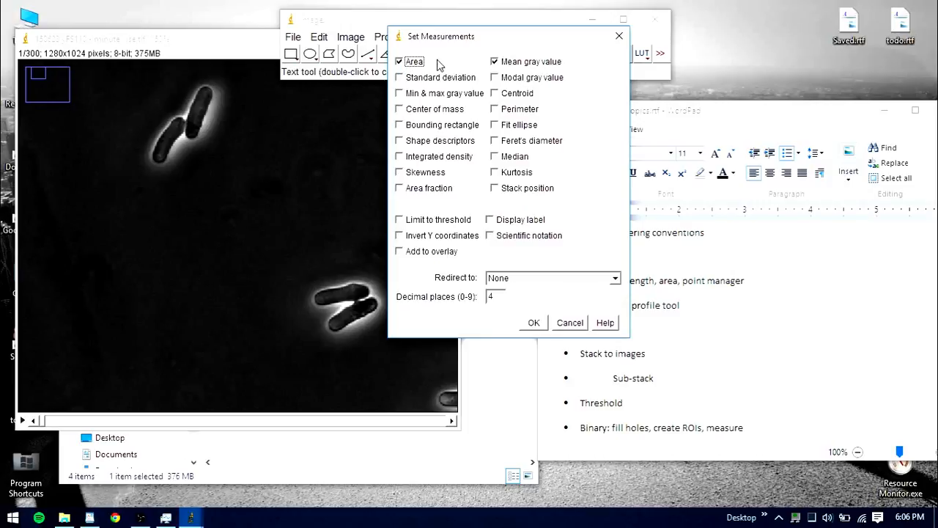
pyautogui.click(495, 63)
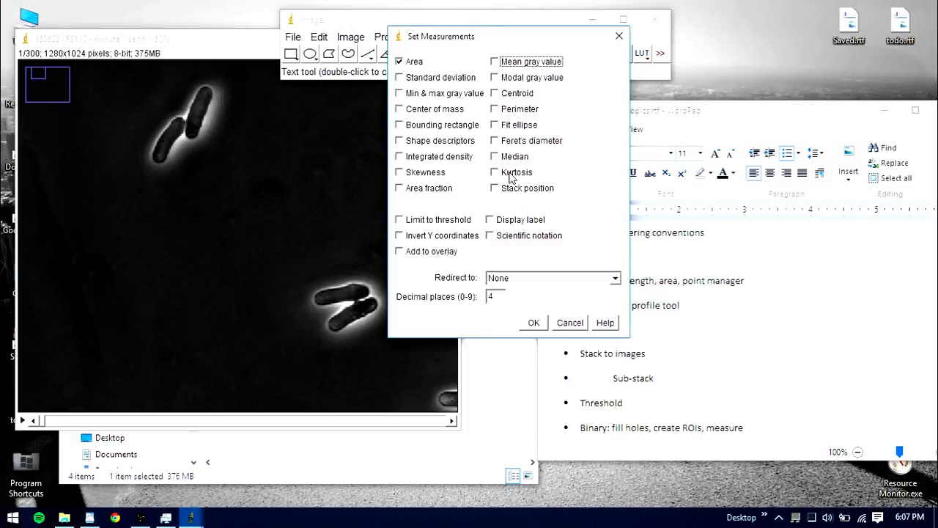
pyautogui.click(534, 323)
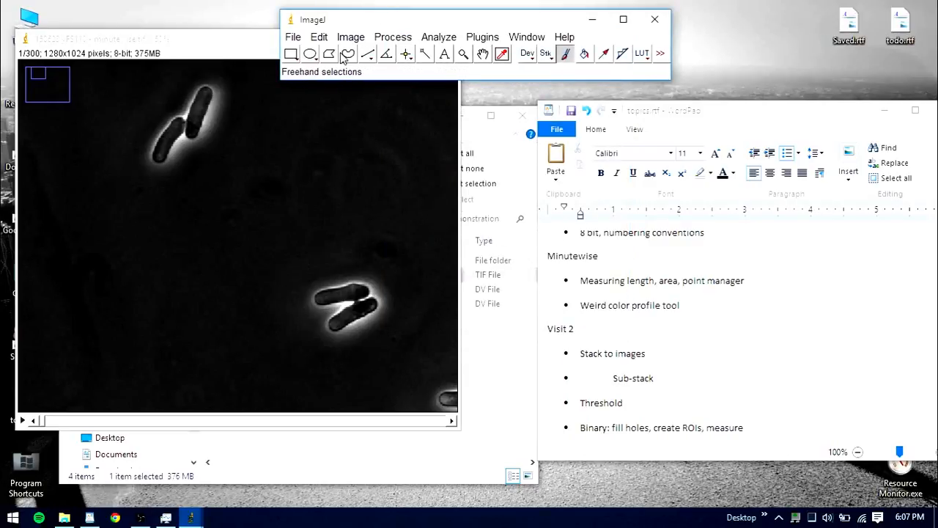
# Draw a rectangular selection of about 13,300 square pixels in the dark background below the upper cell pair and measure its area.
pyautogui.click(291, 54)
pyautogui.moveTo(95, 195); pyautogui.dragTo(227, 301)
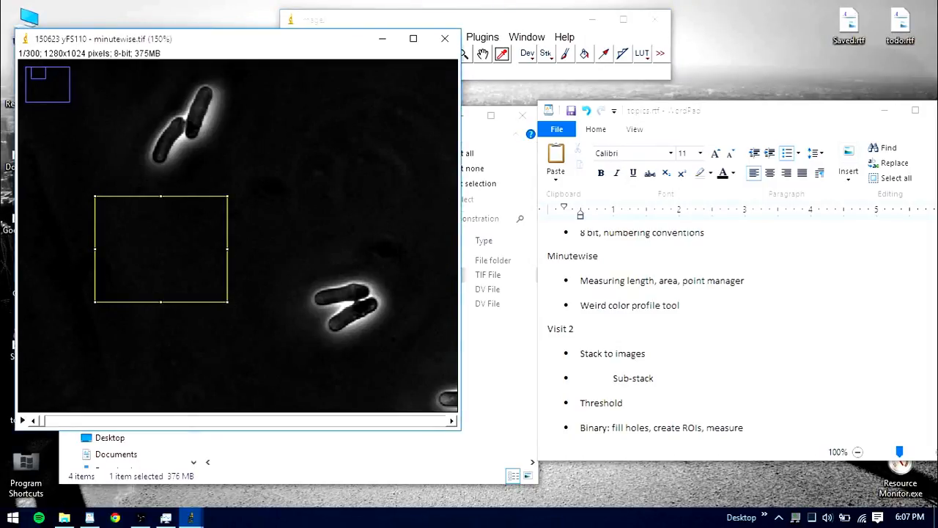
pyautogui.hotkey('ctrl', 'm')
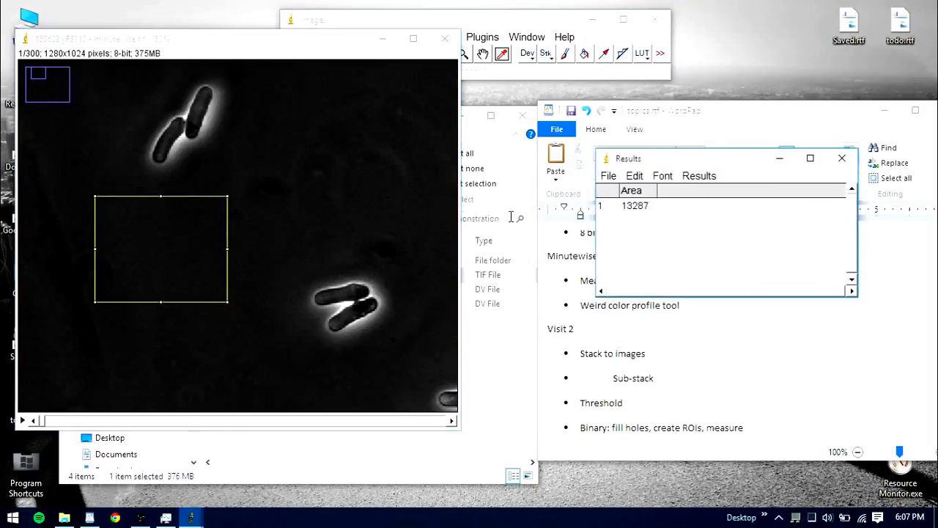
pyautogui.moveTo(708, 161); pyautogui.dragTo(461, 133)
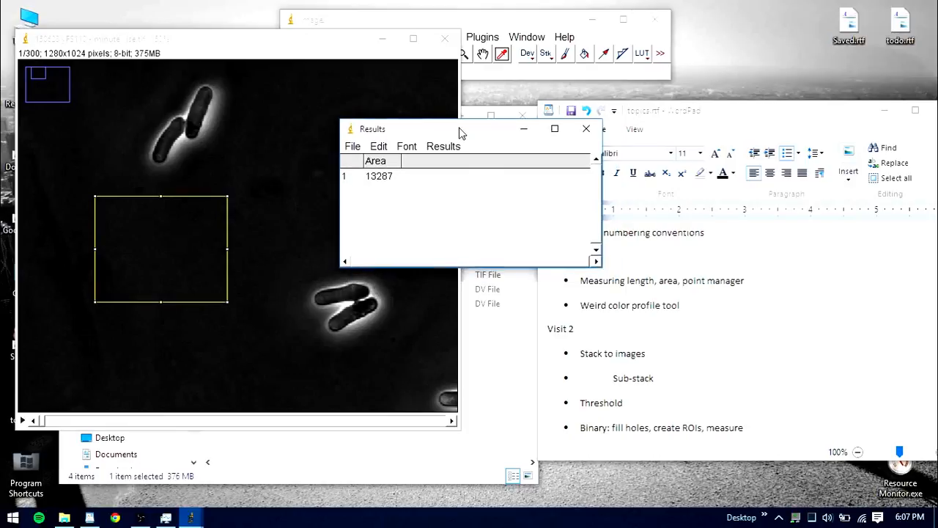
# Close the area results without saving the measurement.
pyautogui.click(586, 130)
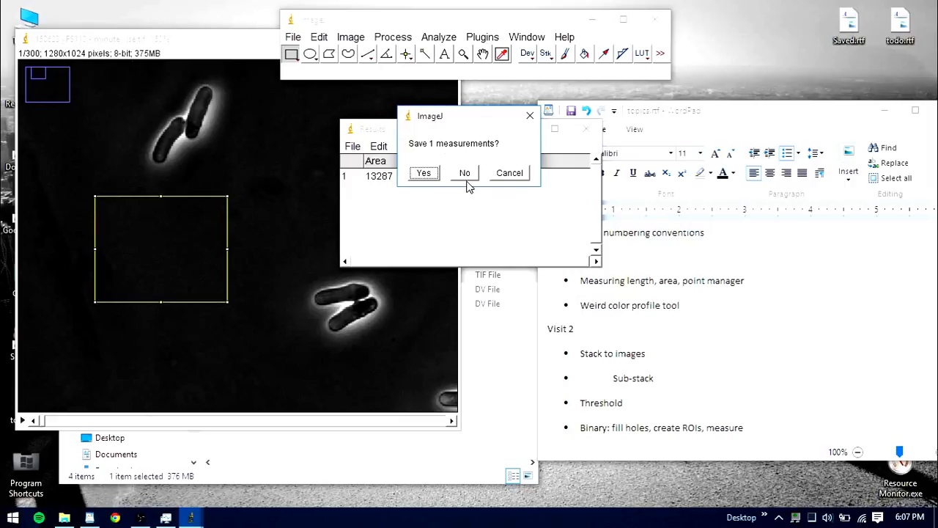
pyautogui.moveTo(476, 122); pyautogui.dragTo(272, 214)
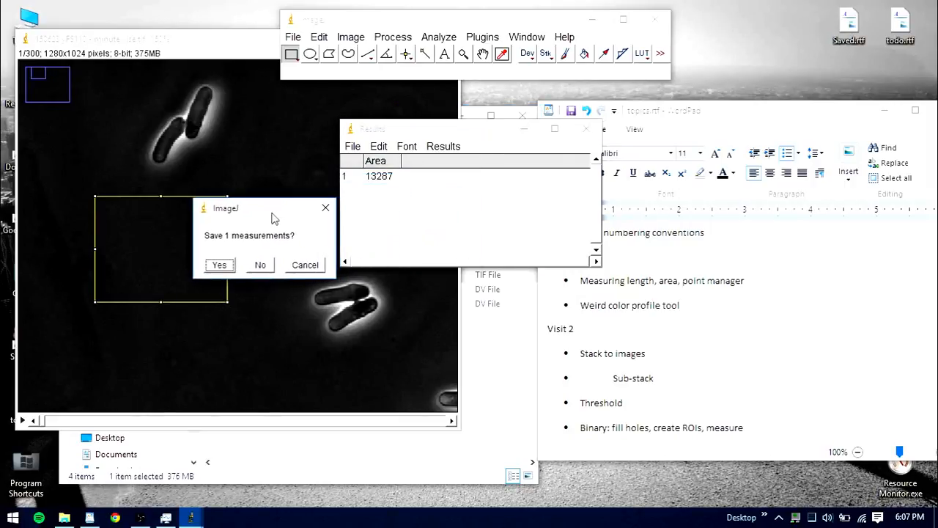
pyautogui.click(261, 265)
# Draw a straight line about 50 pixels long along the lower-left cell of the upper pair and measure its length.
pyautogui.click(367, 54)
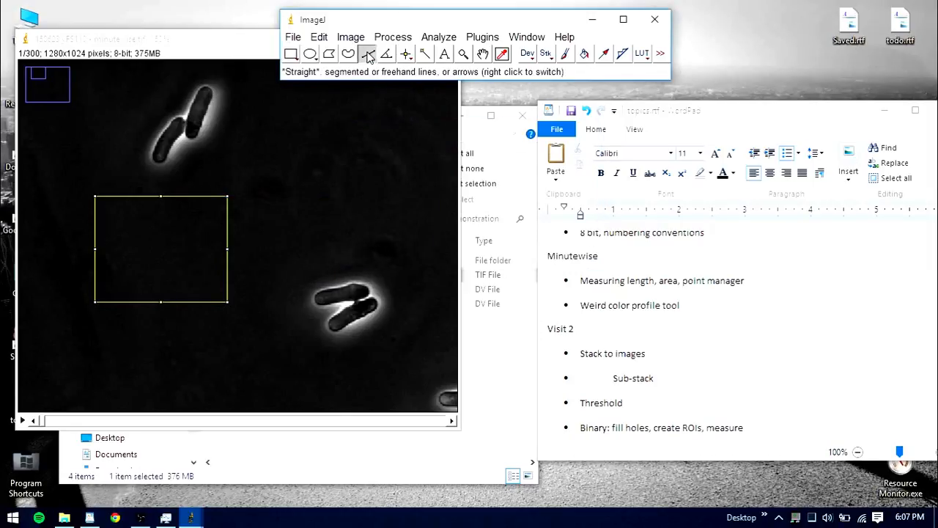
pyautogui.click(205, 137)
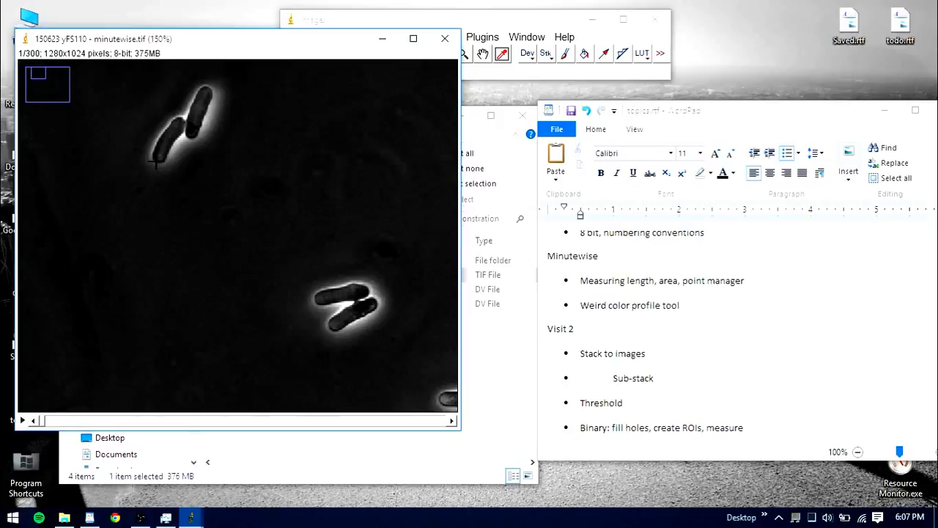
pyautogui.moveTo(155, 163); pyautogui.dragTo(184, 116)
pyautogui.hotkey('ctrl', 'm')
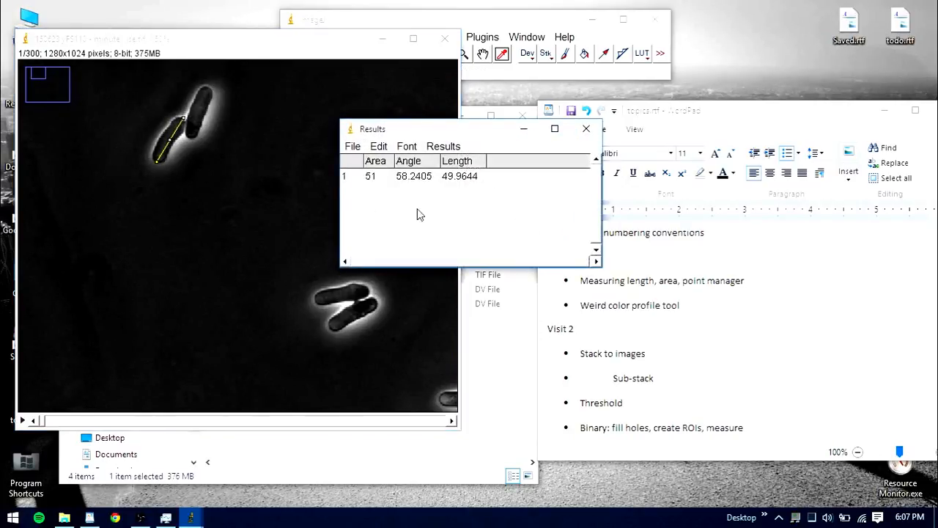
pyautogui.click(456, 179)
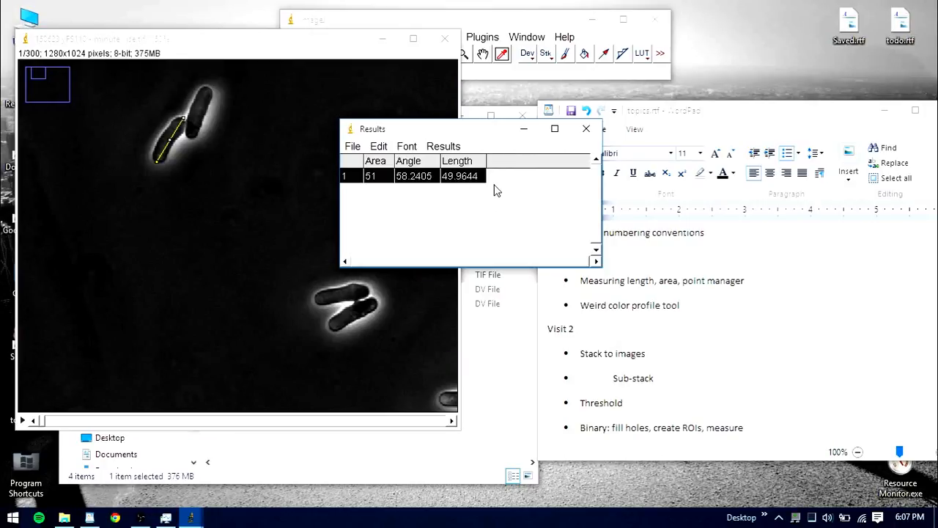
pyautogui.click(415, 201)
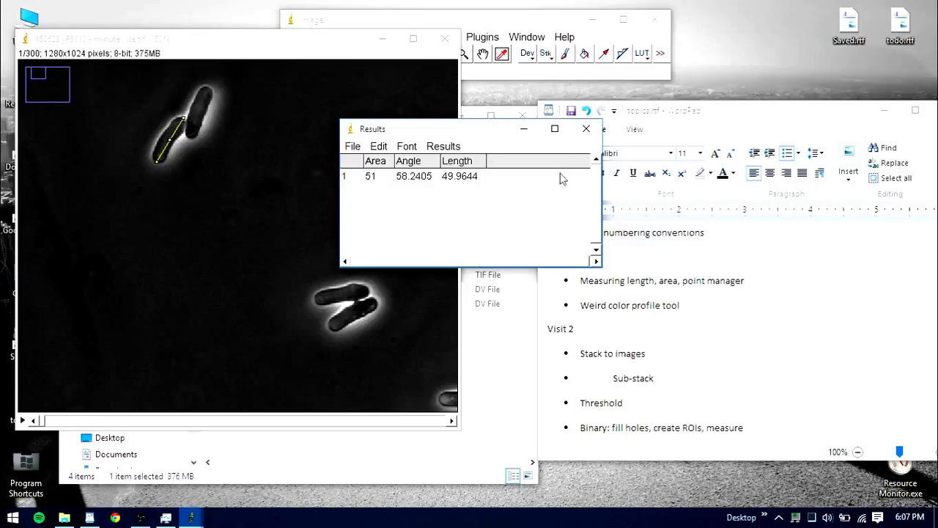
# Discard the length measurement without saving and clear the line selection from the minutewise stack.
pyautogui.click(586, 128)
pyautogui.click(466, 173)
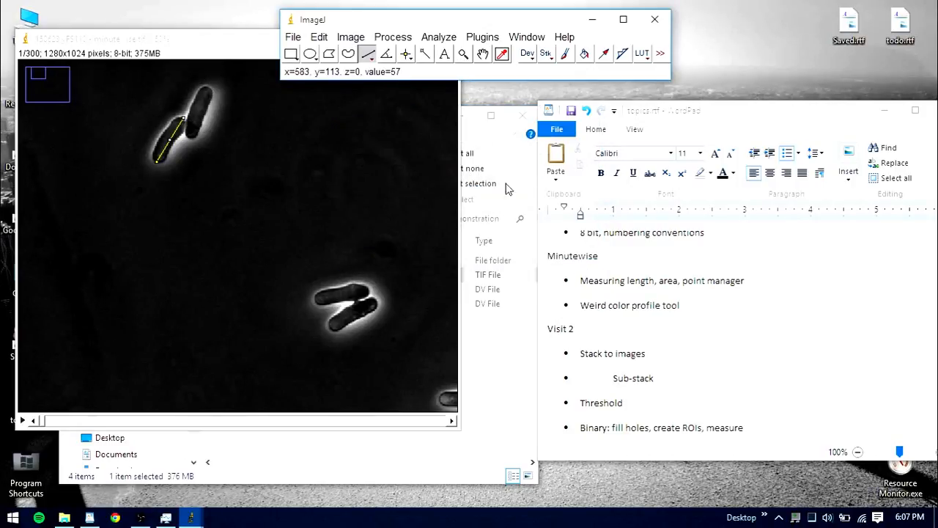
pyautogui.click(87, 273)
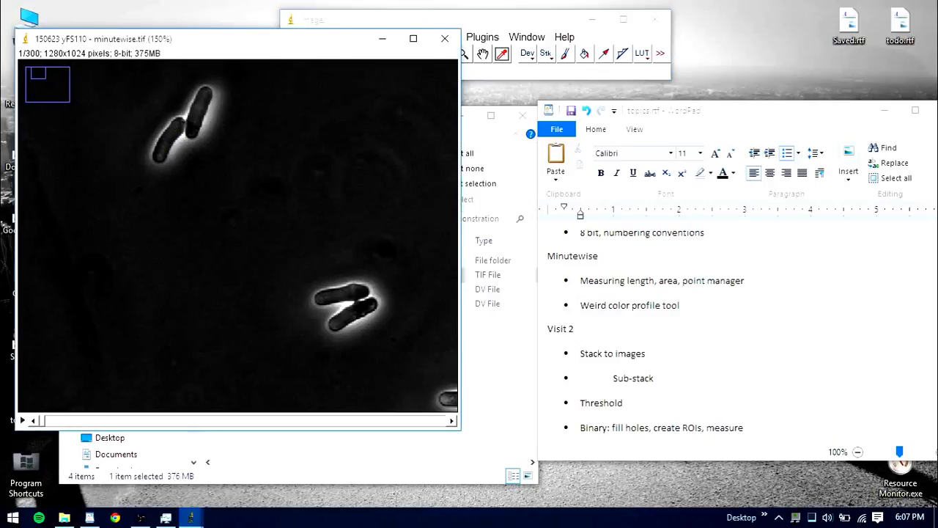
pyautogui.moveTo(41, 424); pyautogui.dragTo(4, 401)
pyautogui.moveTo(332, 44); pyautogui.dragTo(384, 84)
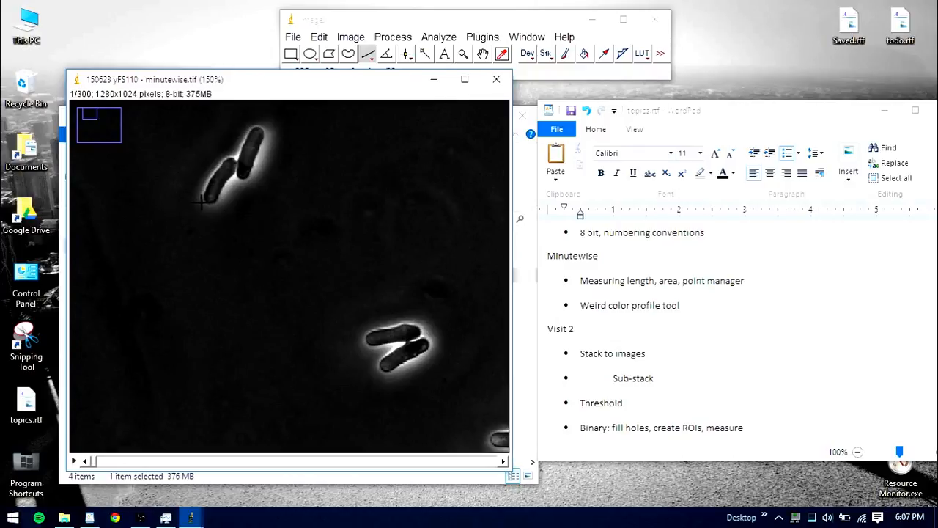
# Measure the lower-left cell of the upper pair on slices 1 and 2 with straight lines about 52 and 49 pixels long.
pyautogui.moveTo(205, 204); pyautogui.dragTo(233, 155)
pyautogui.hotkey('ctrl', 'm')
pyautogui.click(233, 156)
pyautogui.scroll(-1, 233, 155)
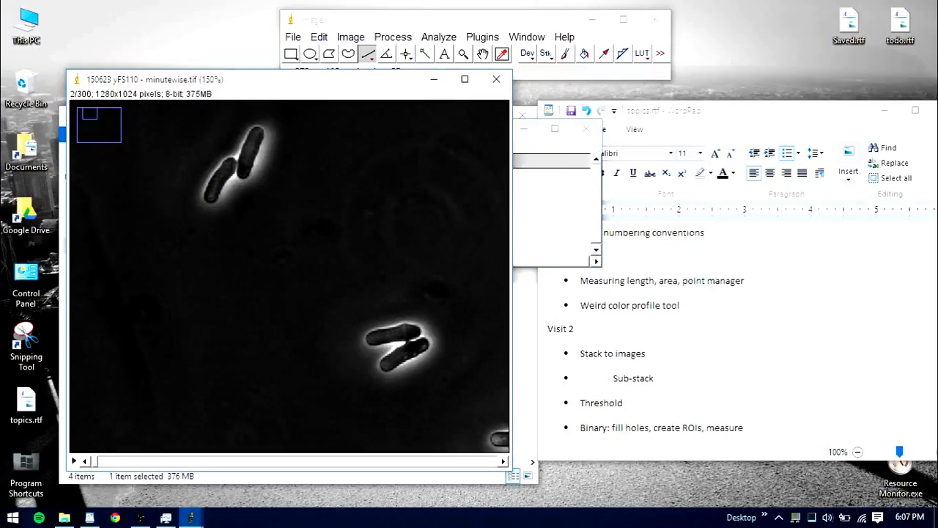
pyautogui.moveTo(208, 201); pyautogui.dragTo(233, 155)
pyautogui.hotkey('ctrl', 'm')
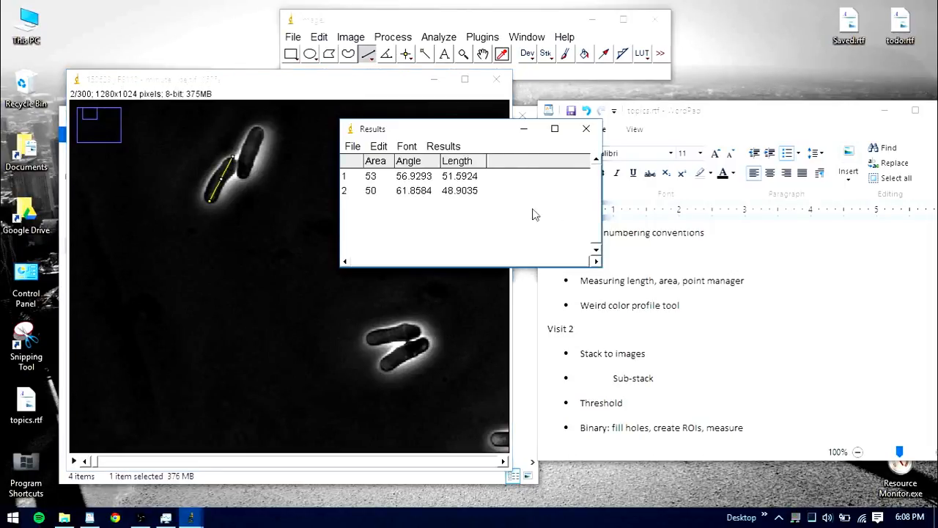
# Clear both length measurements from the results table and return to the image.
pyautogui.moveTo(434, 189); pyautogui.dragTo(434, 173)
pyautogui.rightClick(434, 173)
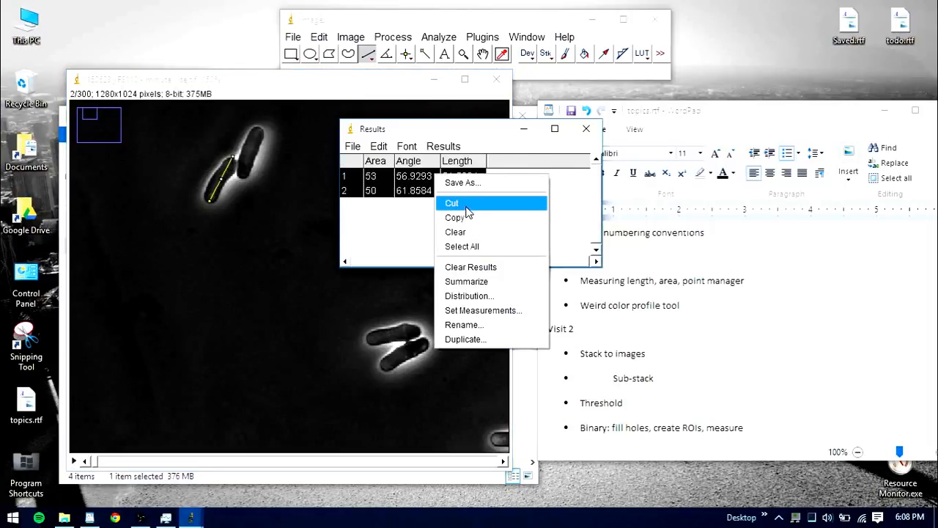
pyautogui.click(472, 233)
pyautogui.click(376, 109)
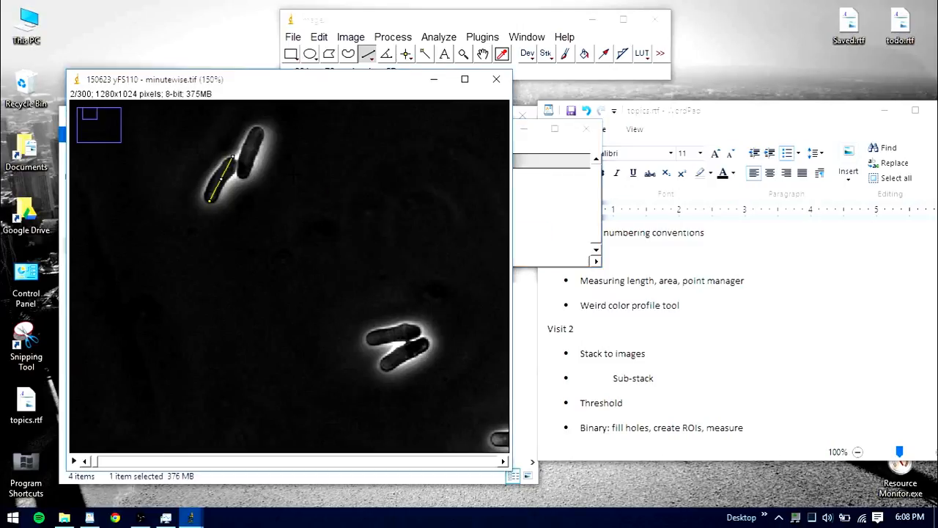
# Configure the Point tool to advance automatically to the next slice, keeping Auto-measure enabled.
pyautogui.click(408, 56)
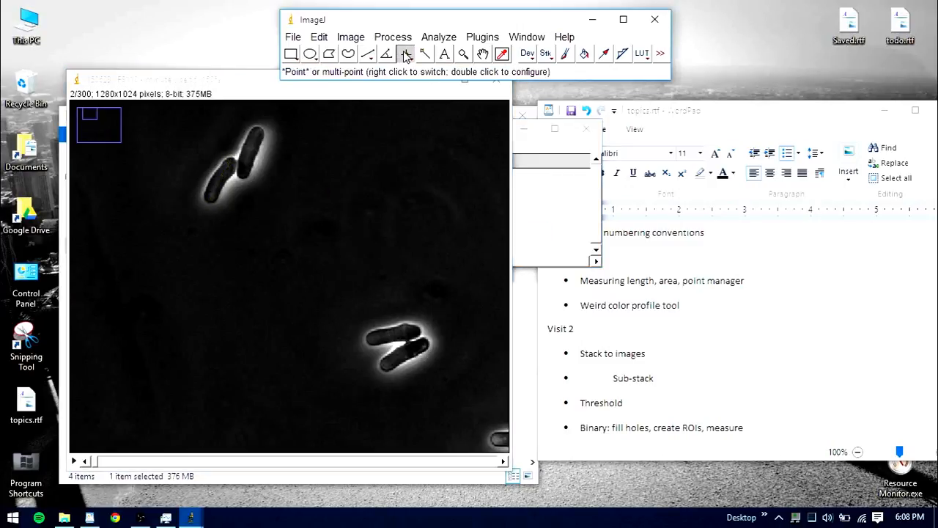
pyautogui.doubleClick(407, 57)
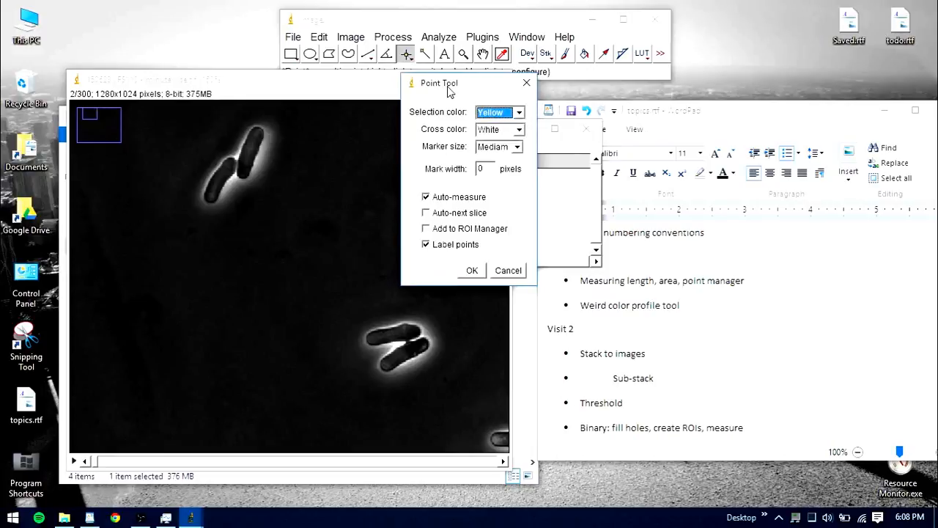
pyautogui.moveTo(449, 85); pyautogui.dragTo(495, 63)
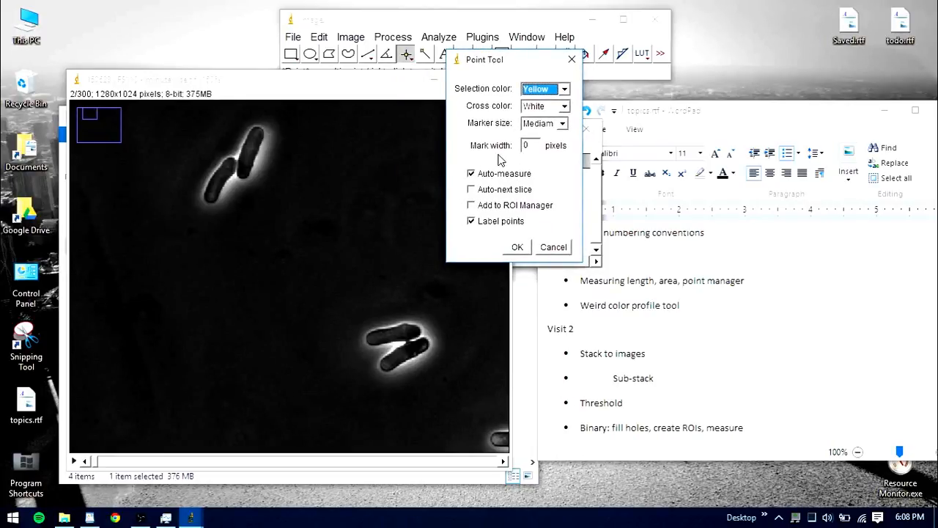
pyautogui.click(508, 190)
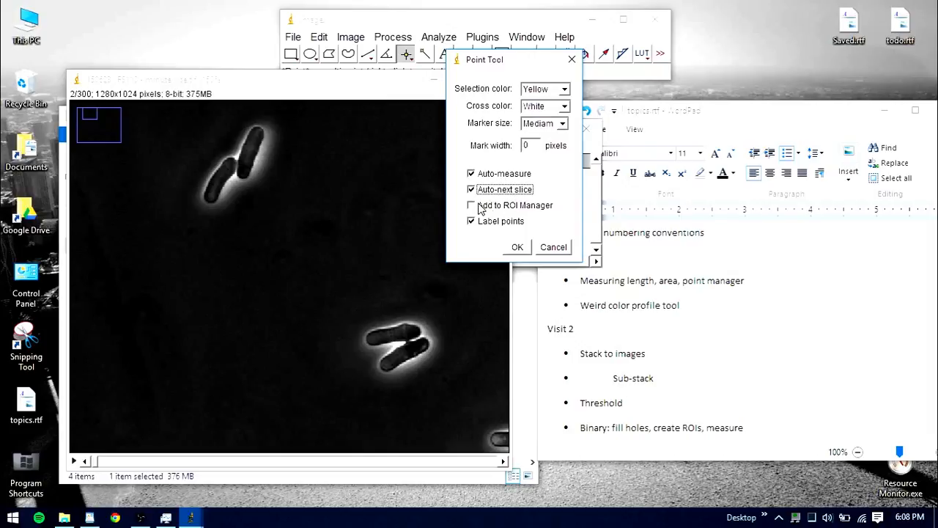
pyautogui.click(515, 247)
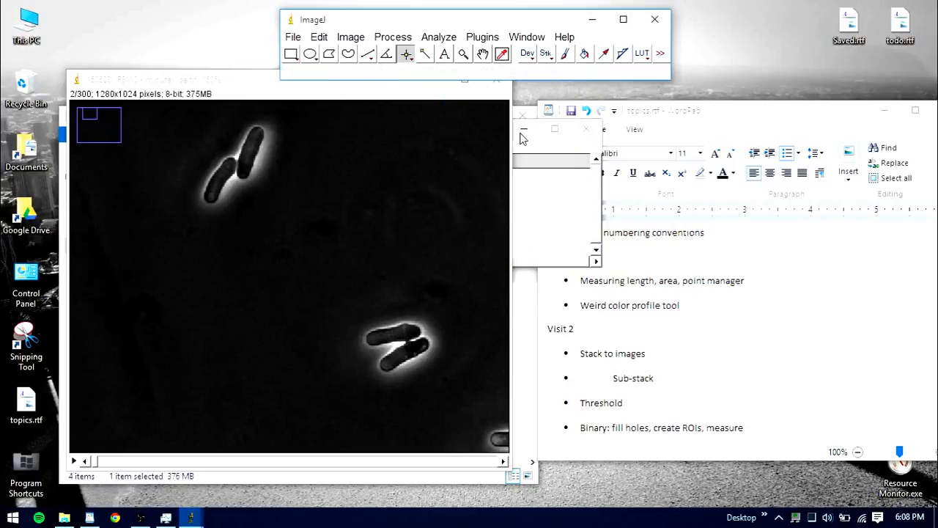
# With the results table beside the image, mark the lower tip of the upper pair's left cell with points on slices 2 through 38.
pyautogui.moveTo(497, 140)
pyautogui.mouseDown()
pyautogui.moveTo(676, 101)
pyautogui.moveTo(659, 106)
pyautogui.mouseUp()
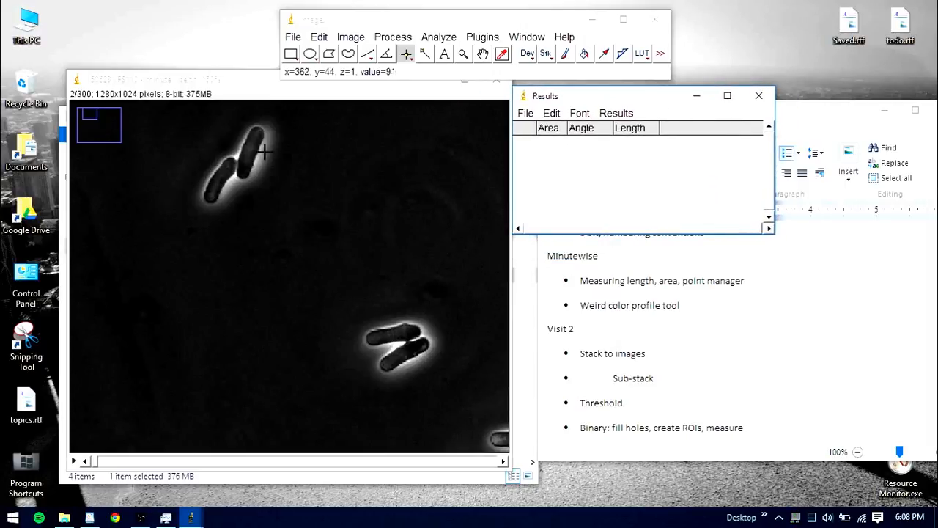
pyautogui.click(207, 201)
pyautogui.click(207, 200)
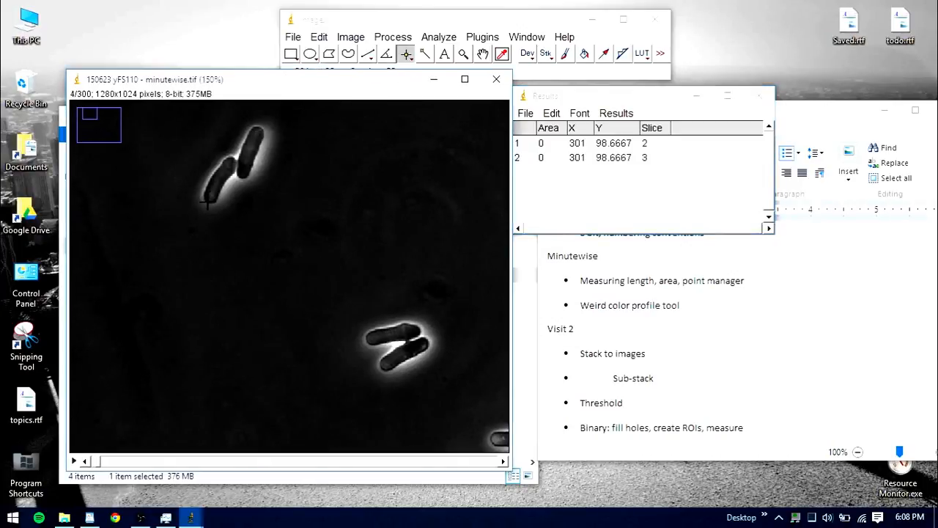
pyautogui.click(208, 201)
pyautogui.click(207, 200)
pyautogui.click(208, 201)
pyautogui.click(208, 200)
pyautogui.click(208, 200)
pyautogui.click(208, 200)
pyautogui.click(208, 200)
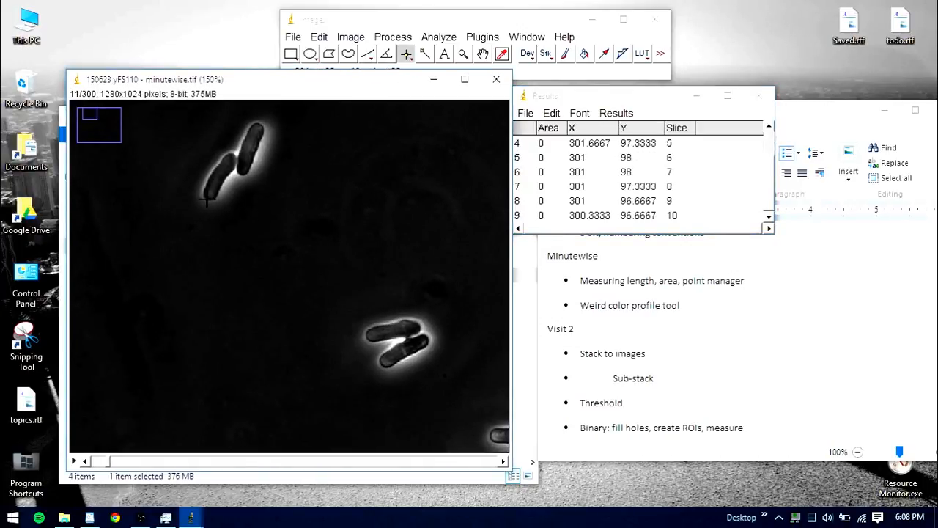
pyautogui.click(207, 200)
pyautogui.click(208, 200)
pyautogui.click(207, 198)
pyautogui.click(207, 198)
pyautogui.click(207, 198)
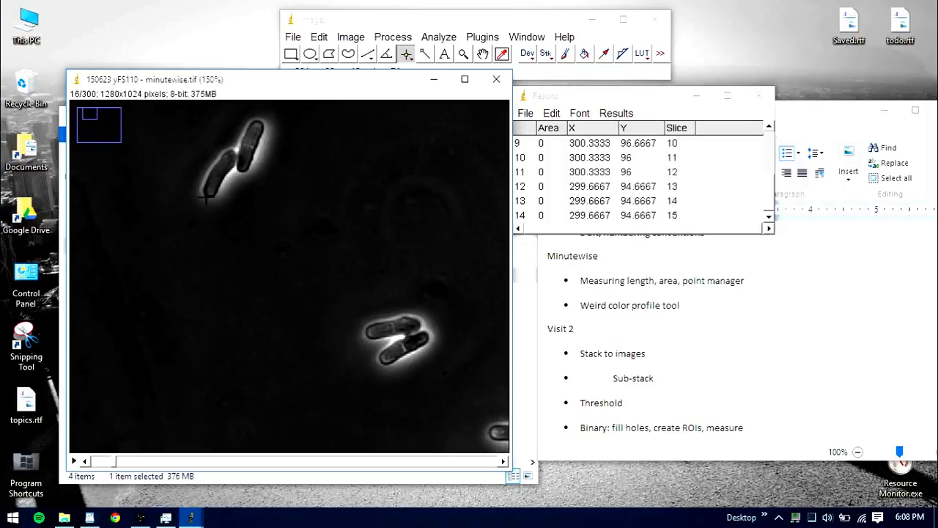
pyautogui.click(207, 197)
pyautogui.click(207, 198)
pyautogui.click(207, 197)
pyautogui.click(206, 193)
pyautogui.click(206, 193)
pyautogui.click(206, 193)
pyautogui.click(206, 192)
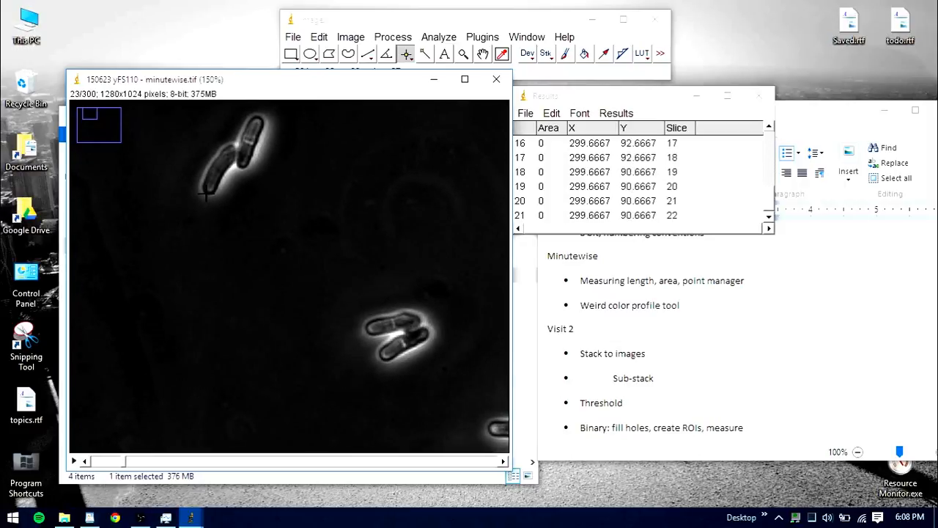
pyautogui.click(206, 192)
pyautogui.click(205, 192)
pyautogui.click(207, 191)
pyautogui.click(207, 191)
pyautogui.click(206, 190)
pyautogui.click(206, 191)
pyautogui.click(206, 191)
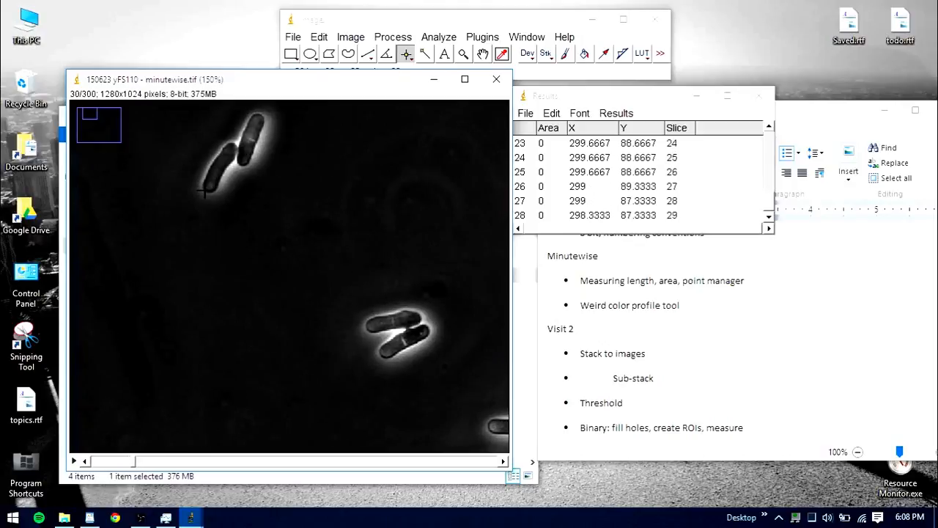
pyautogui.click(206, 190)
pyautogui.click(206, 190)
pyautogui.click(205, 190)
pyautogui.click(205, 189)
pyautogui.click(205, 189)
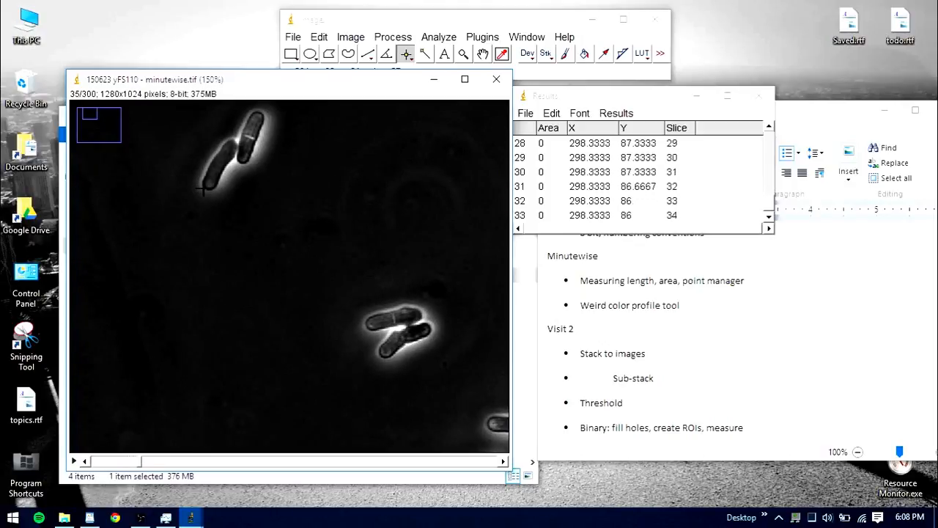
pyautogui.click(204, 189)
pyautogui.click(204, 189)
pyautogui.click(205, 189)
pyautogui.click(204, 190)
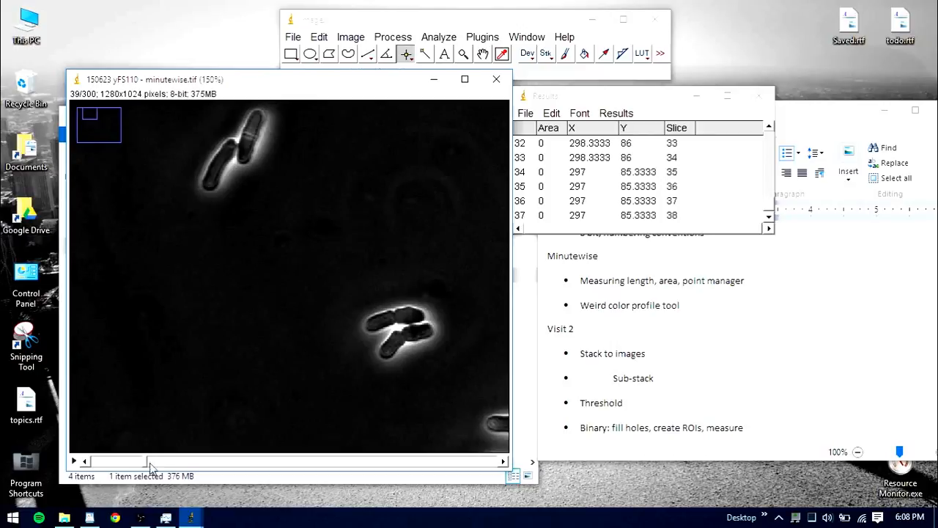
# Return to slice 1 and mark the same cell's upper tip with points on slices 1 through 6.
pyautogui.moveTo(147, 464); pyautogui.dragTo(90, 462)
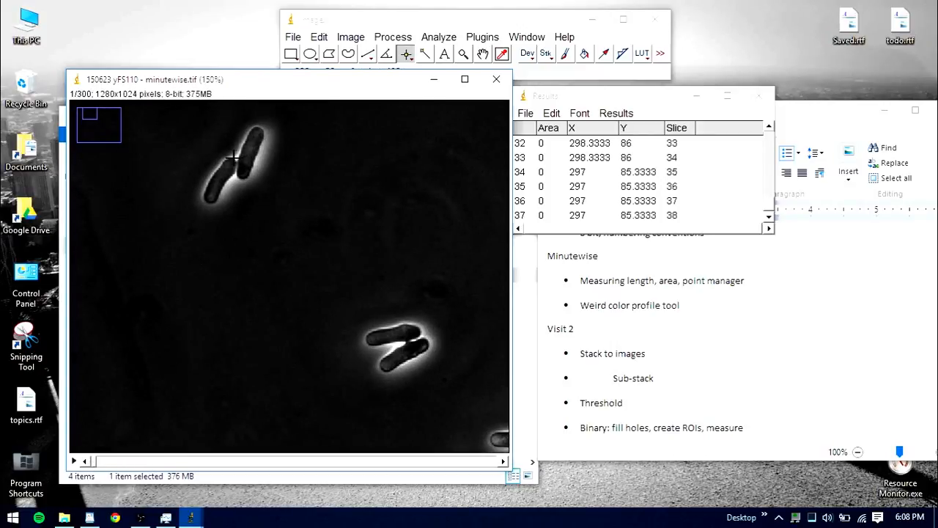
pyautogui.click(232, 156)
pyautogui.click(232, 156)
pyautogui.click(232, 156)
pyautogui.click(232, 156)
pyautogui.click(232, 156)
pyautogui.click(233, 157)
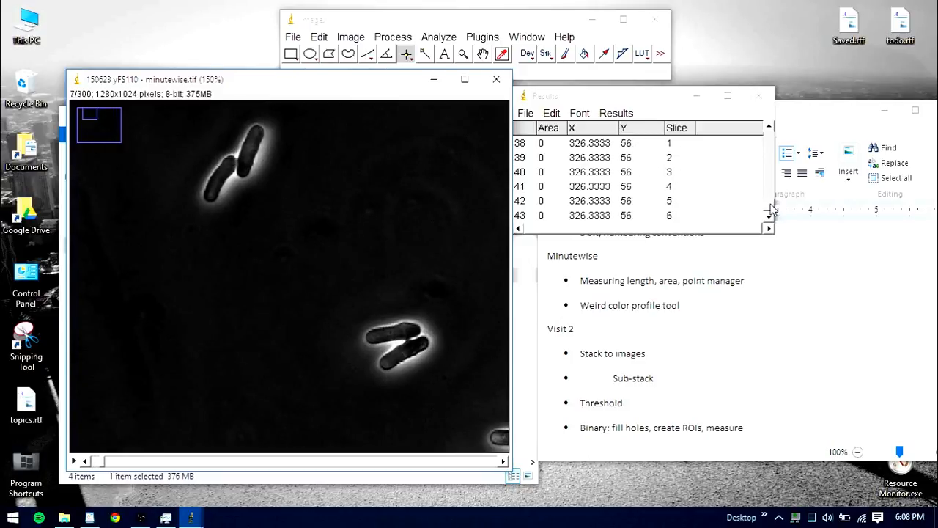
# Review the X, Y and slice values recorded for both cell tips, and close the results without saving.
pyautogui.moveTo(771, 211); pyautogui.dragTo(771, 204)
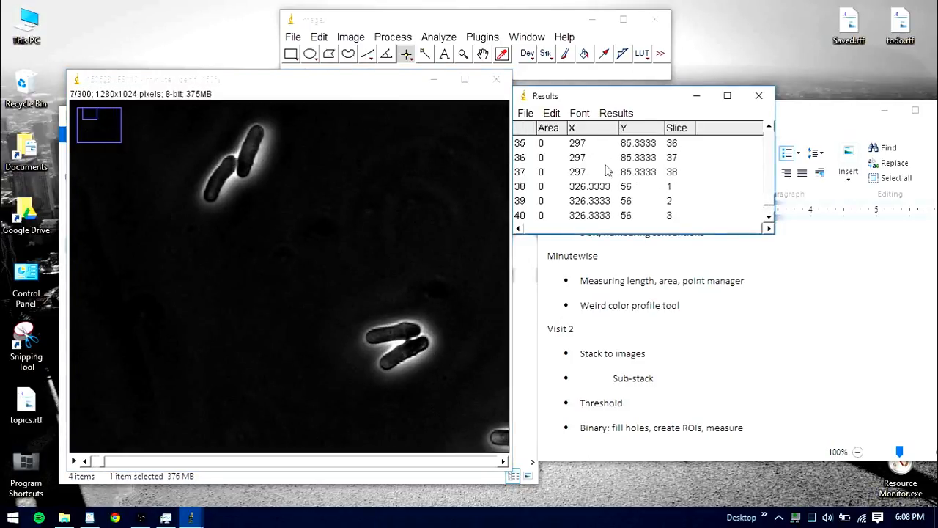
pyautogui.moveTo(769, 202); pyautogui.dragTo(769, 212)
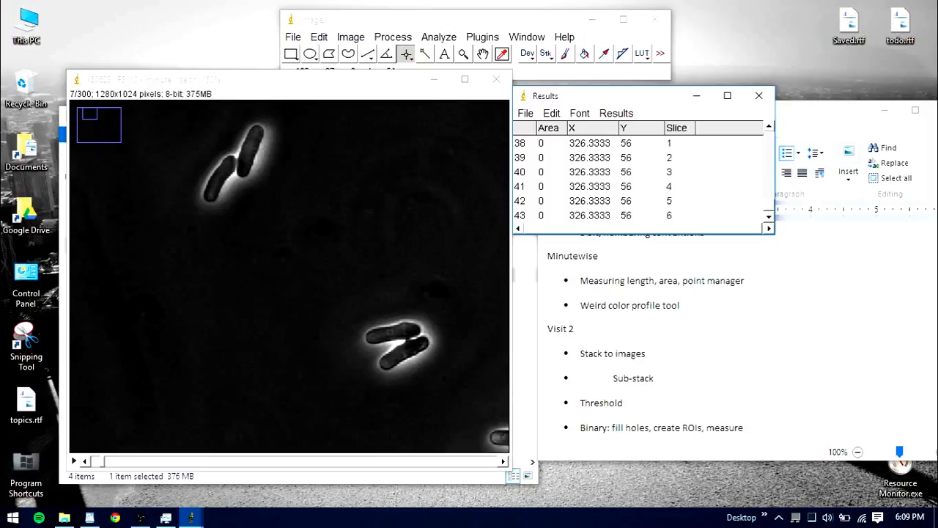
pyautogui.click(759, 95)
pyautogui.click(465, 173)
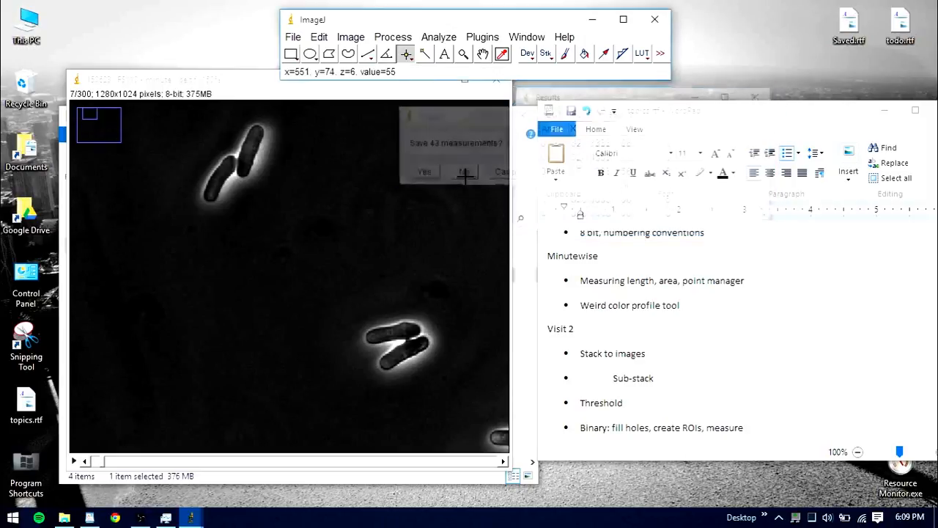
# Switch to topics.rtf in WordPad and consult the "Weird color profile tool" topic under Minutewise.
pyautogui.click(90, 518)
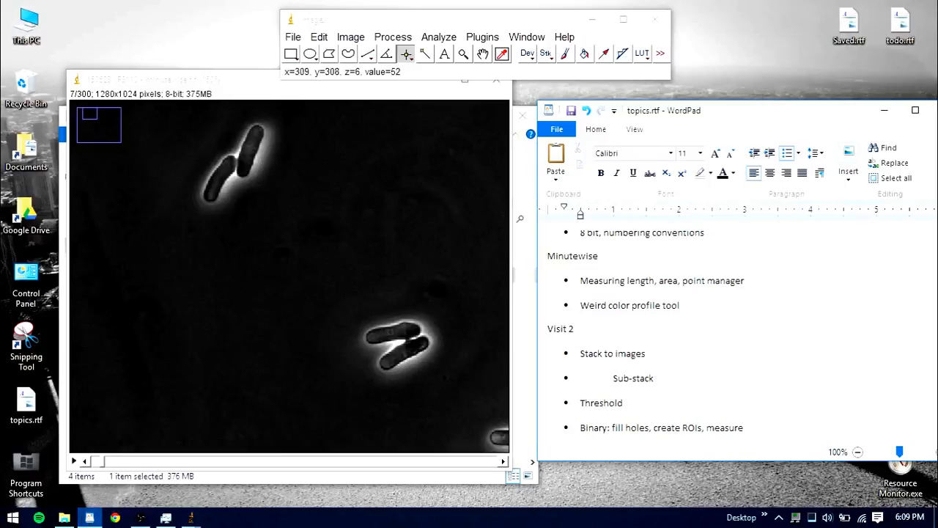
pyautogui.click(90, 517)
pyautogui.click(90, 517)
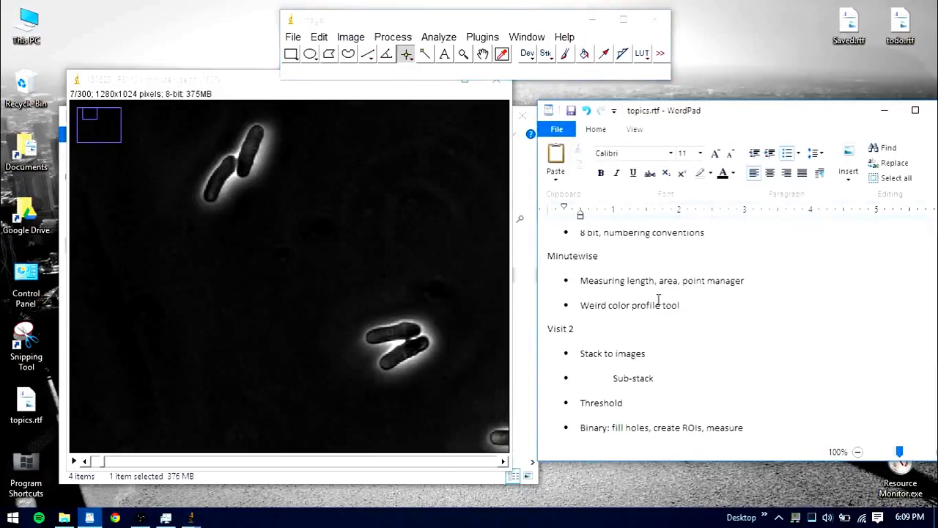
pyautogui.moveTo(708, 314); pyautogui.dragTo(589, 312)
pyautogui.click(785, 304)
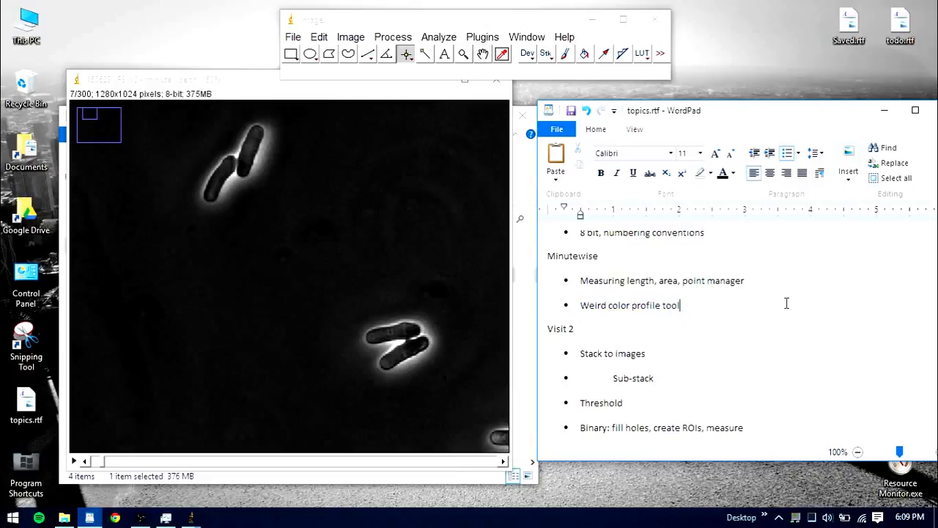
# Plot live intensity profiles with the profile tool, first across the empty background, and finally across the upper pair's left cell.
pyautogui.click(623, 54)
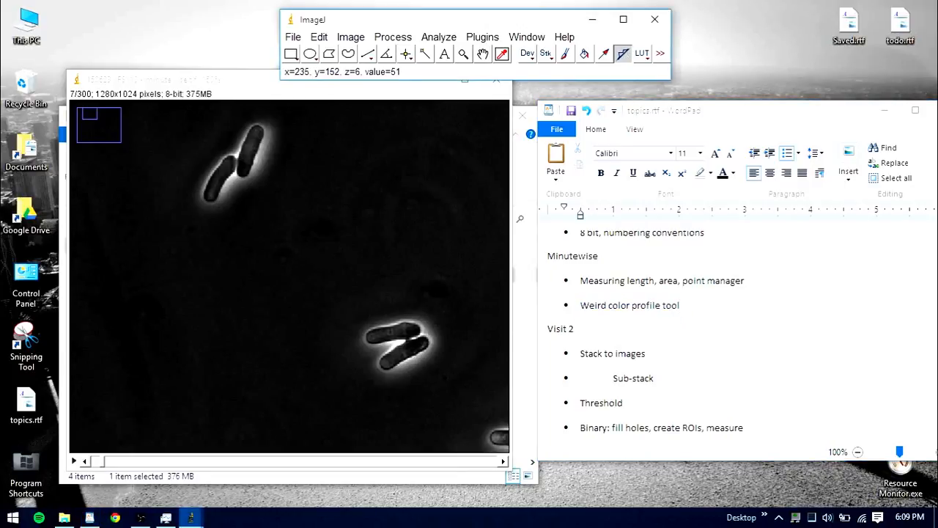
pyautogui.click(132, 273)
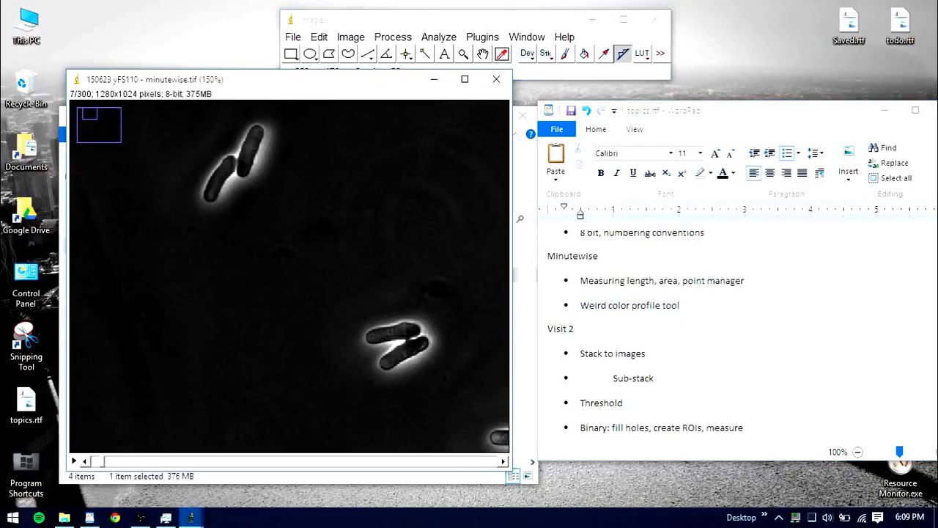
pyautogui.moveTo(133, 273); pyautogui.dragTo(391, 267)
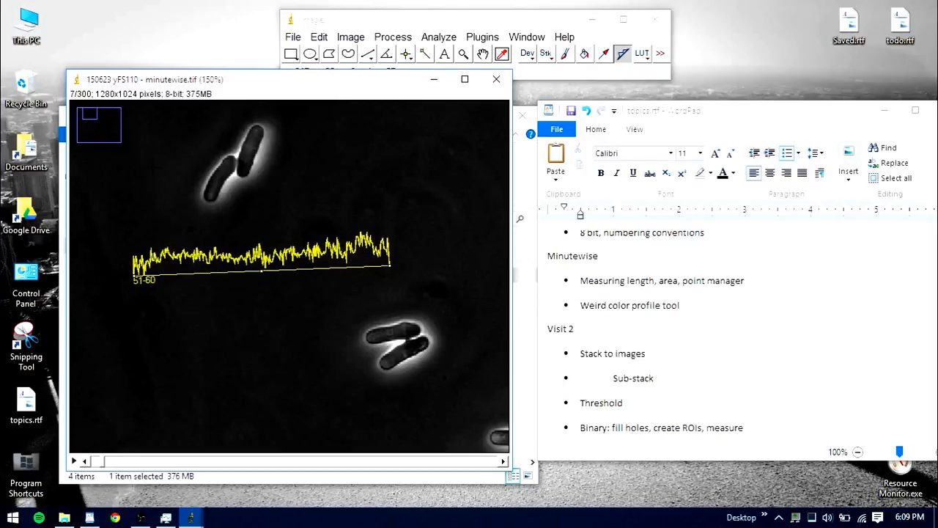
pyautogui.moveTo(154, 173); pyautogui.dragTo(323, 205)
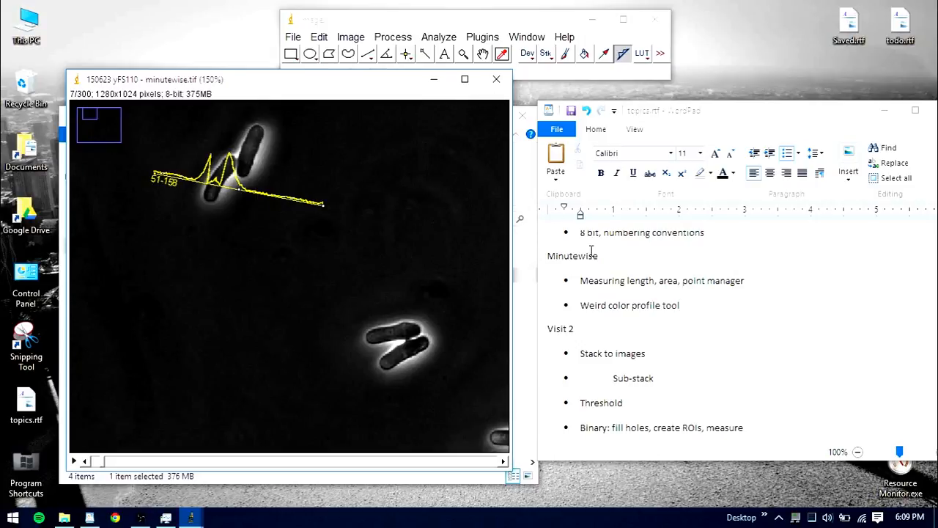
# In topics.rtf, append "image calculator" to the "Donuts: expand or dilate" line under Visit 2.
pyautogui.click(731, 361)
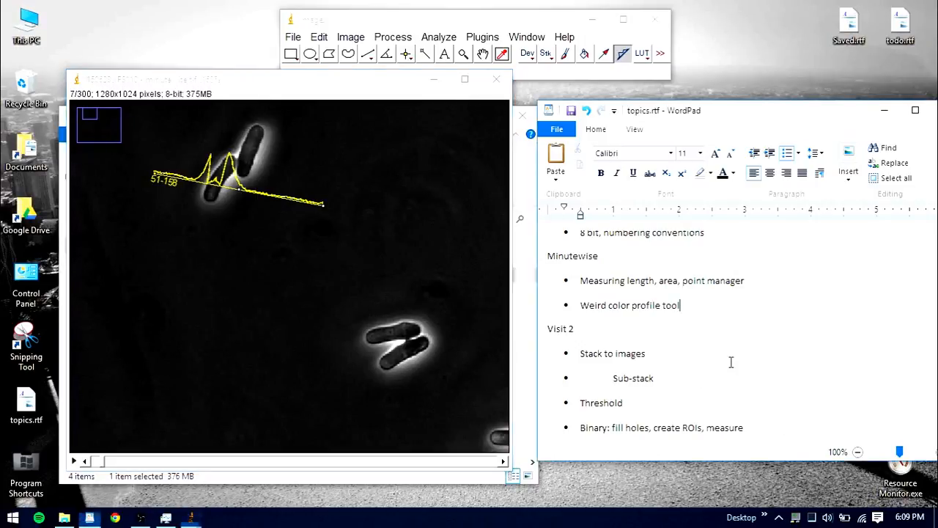
pyautogui.scroll(-3, 731, 362)
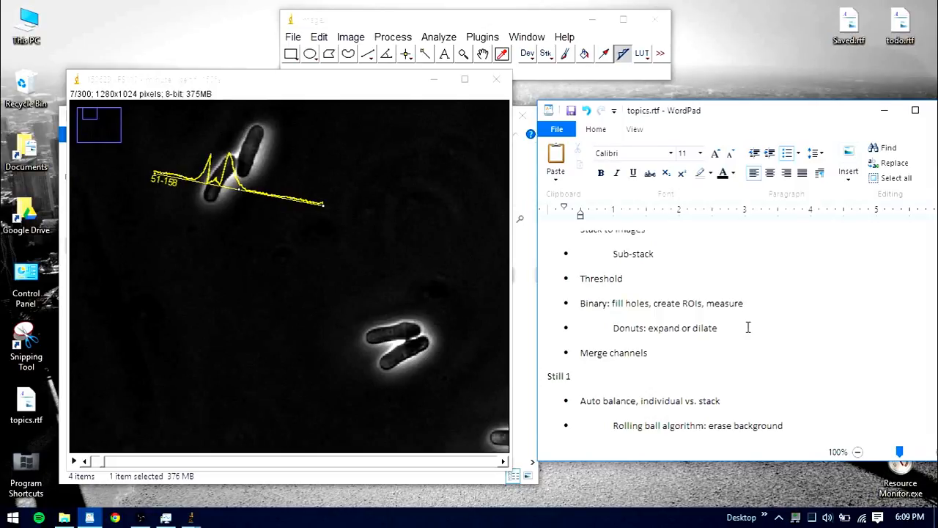
pyautogui.write('image calculator')
# Close the minutewise stack and open 150804pilot_visit_2.dv from the Demonstration folder in ImageJ.
pyautogui.click(496, 78)
pyautogui.scroll(1, 737, 304)
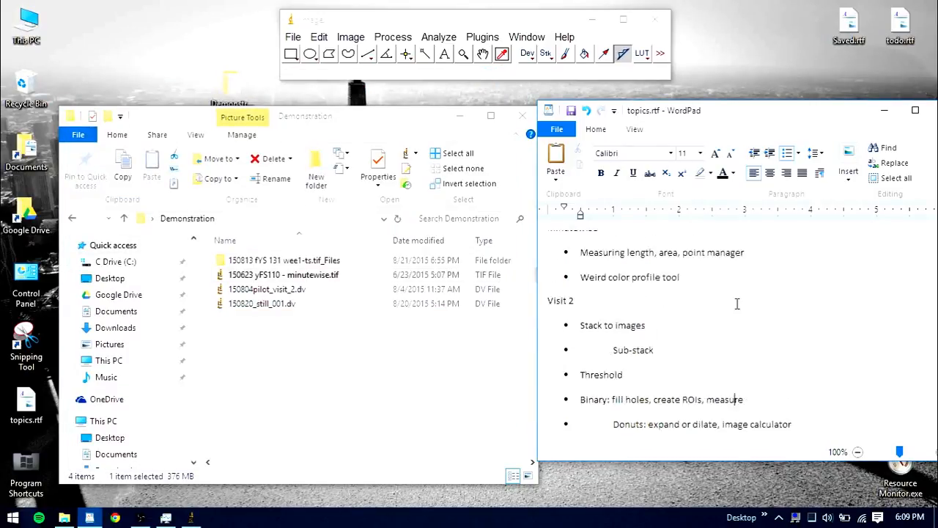
pyautogui.scroll(2, 737, 303)
pyautogui.scroll(-1, 737, 304)
pyautogui.click(331, 133)
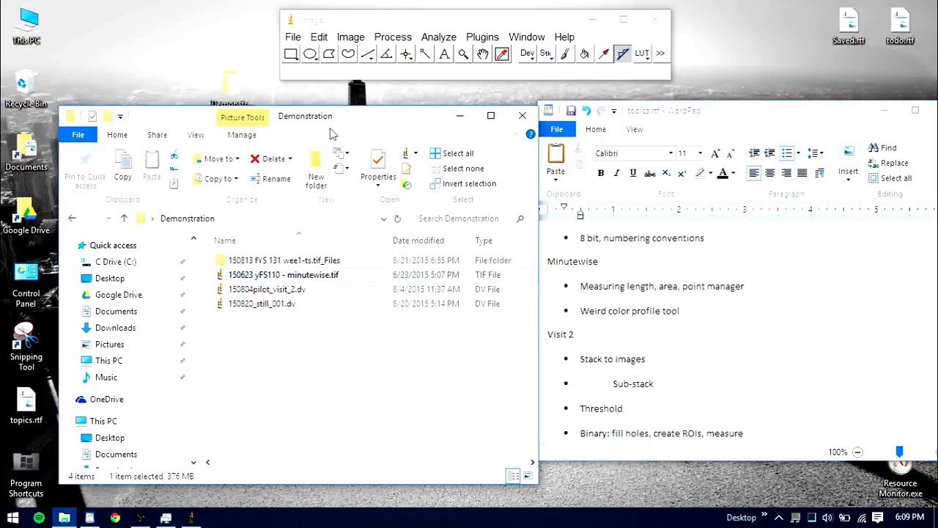
pyautogui.moveTo(291, 290); pyautogui.dragTo(404, 58)
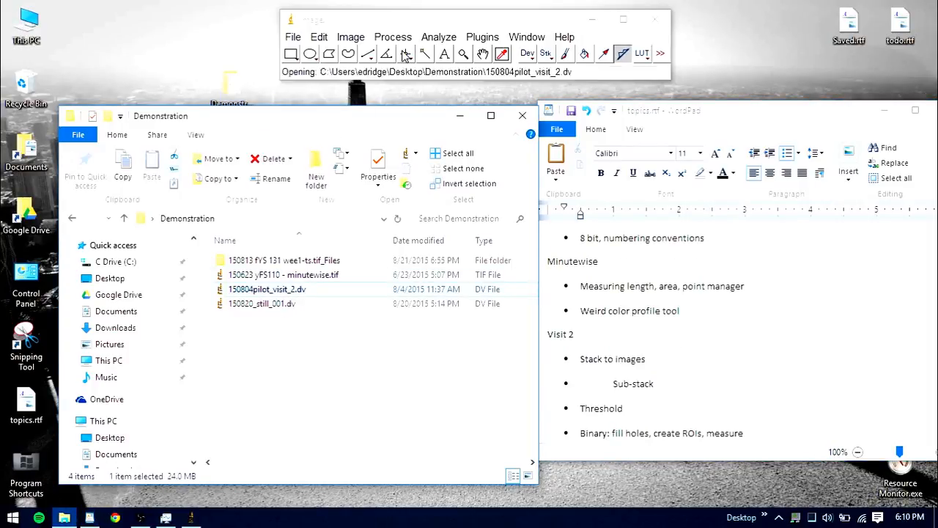
pyautogui.moveTo(200, 86); pyautogui.dragTo(242, 72)
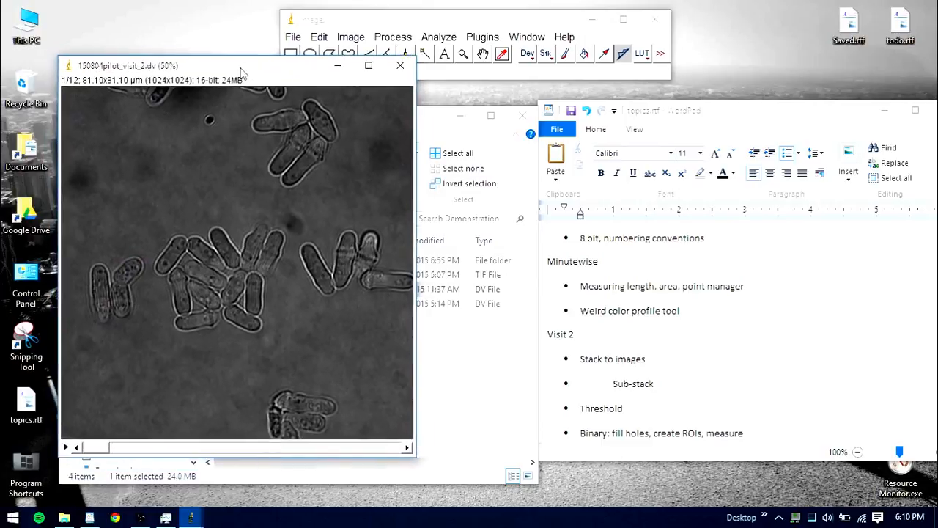
# Compare the brightfield slice 1 with the fluorescence slice 2 of the pilot visit stack.
pyautogui.press('.')
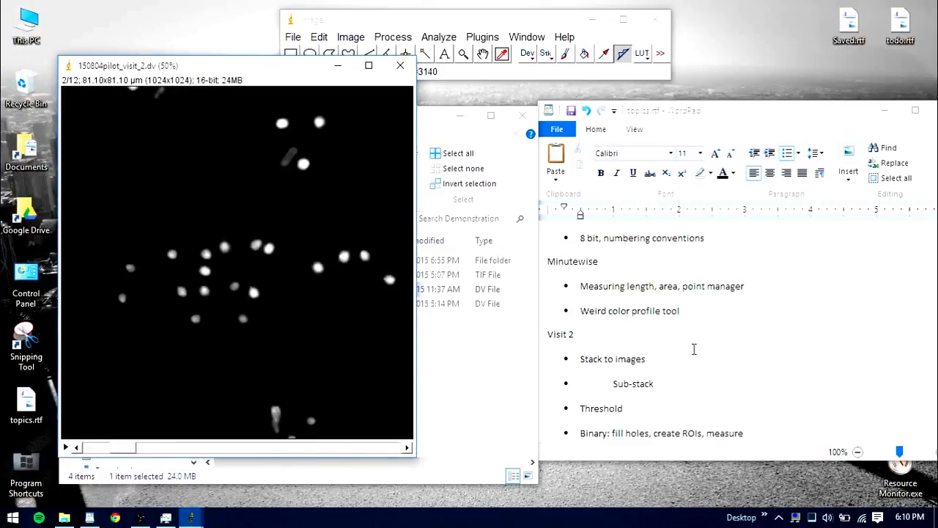
pyautogui.press(',')
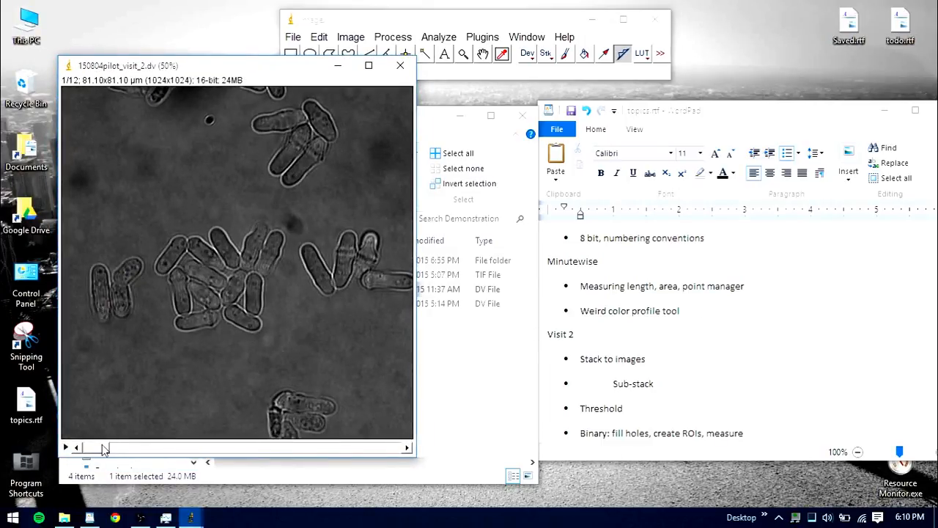
pyautogui.moveTo(101, 448)
pyautogui.mouseDown()
pyautogui.moveTo(123, 448)
pyautogui.moveTo(107, 449)
pyautogui.mouseUp()
pyautogui.moveTo(105, 450); pyautogui.dragTo(62, 385)
pyautogui.moveTo(197, 71); pyautogui.dragTo(254, 98)
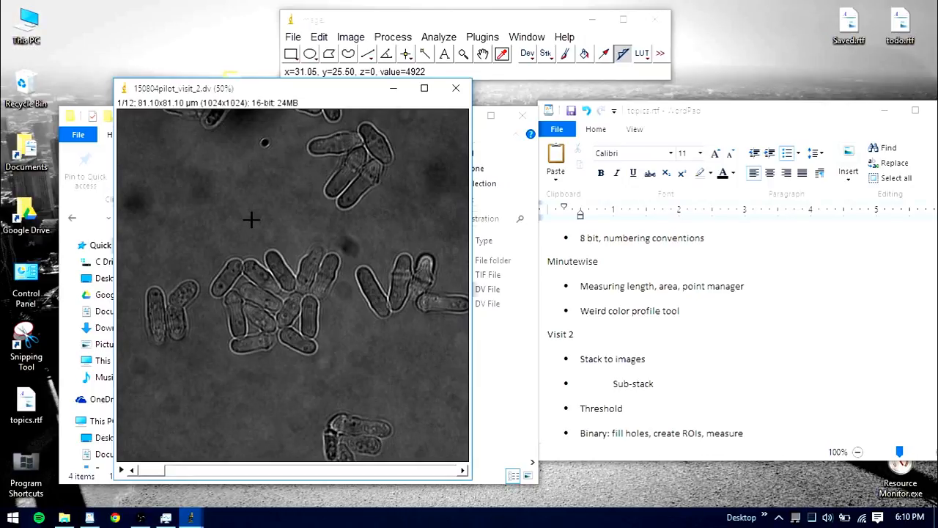
# Split the whole 12-slice pilot visit stack into separate single images.
pyautogui.click(350, 37)
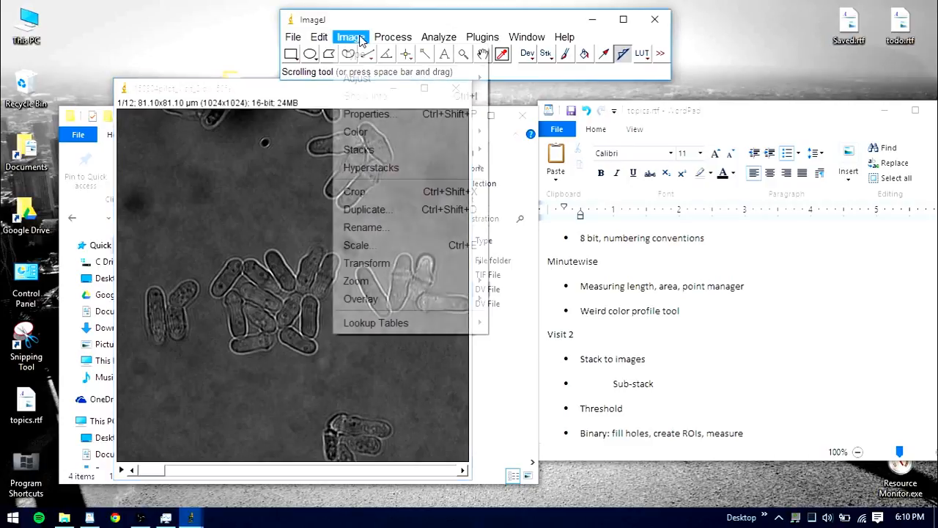
pyautogui.click(360, 41)
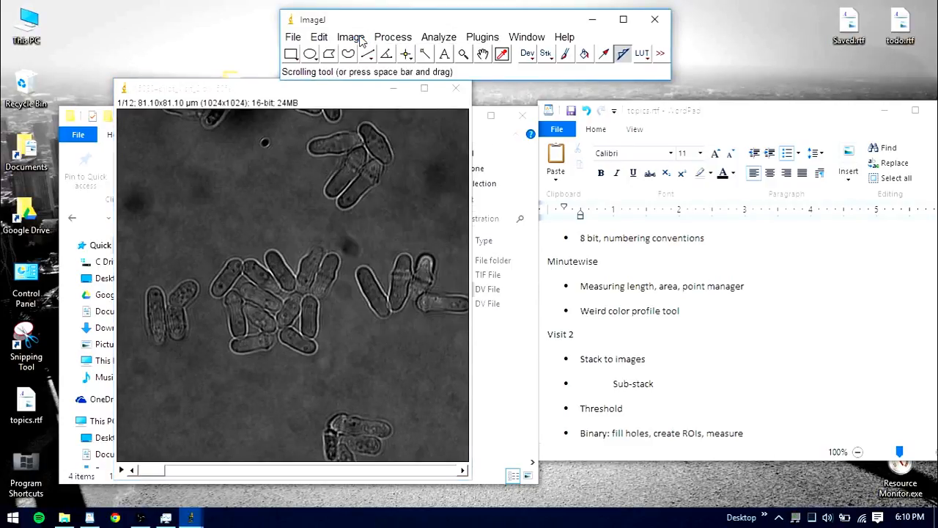
pyautogui.click(351, 36)
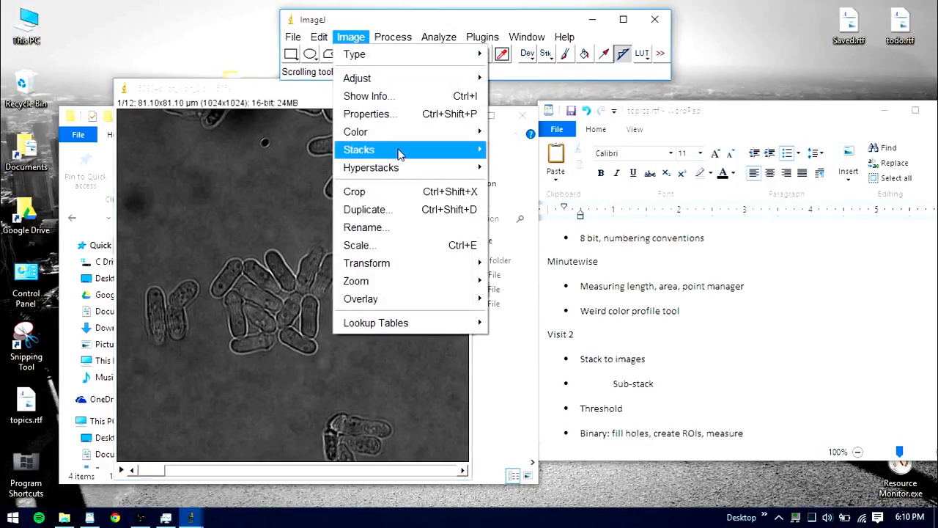
pyautogui.moveTo(398, 151)
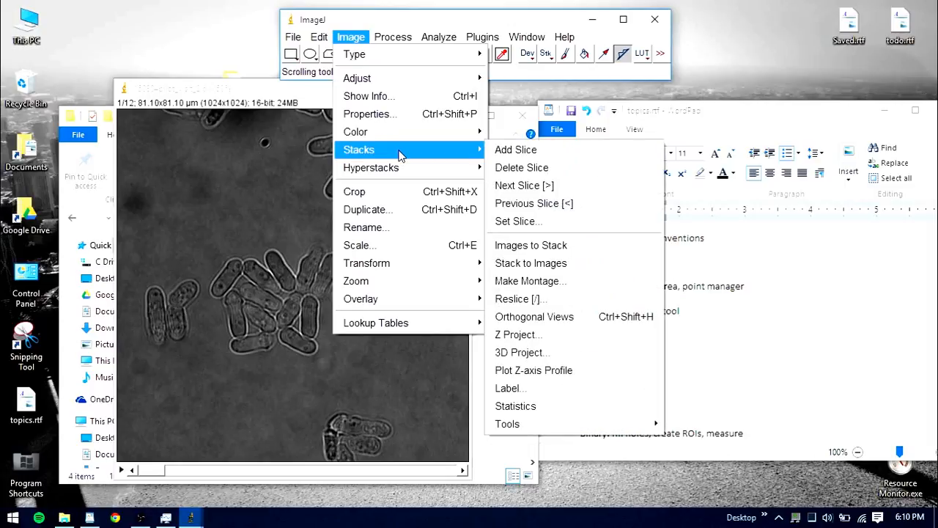
pyautogui.click(560, 269)
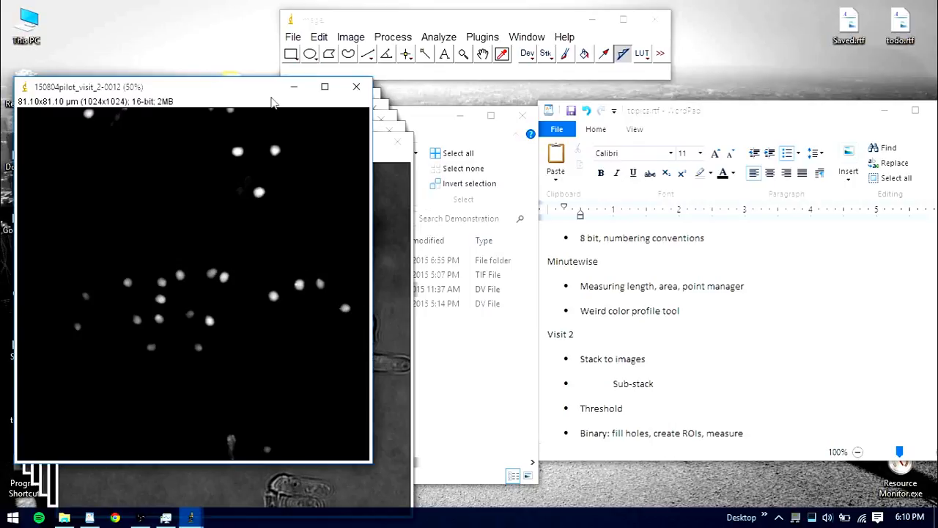
# Close all the single images split from the stack and reopen 150804pilot_visit_2.dv.
pyautogui.click(356, 87)
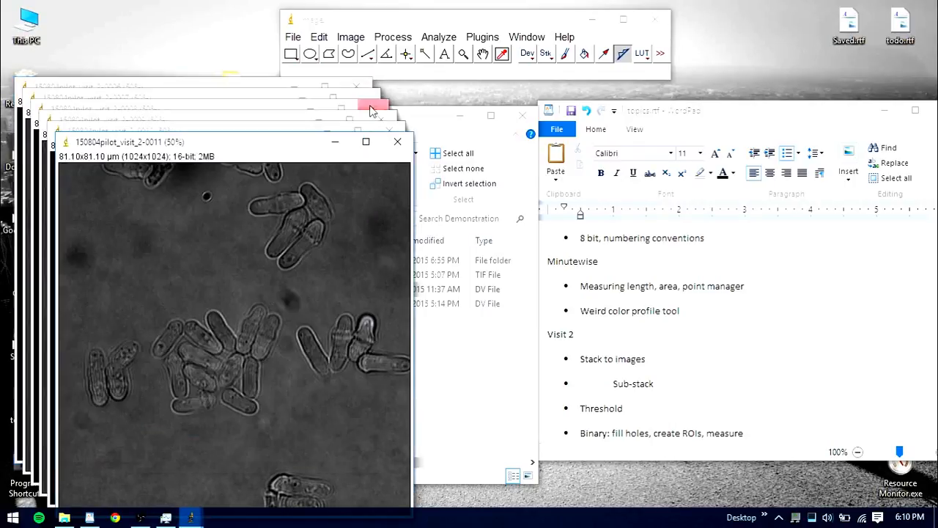
pyautogui.click(397, 141)
pyautogui.click(389, 131)
pyautogui.click(380, 119)
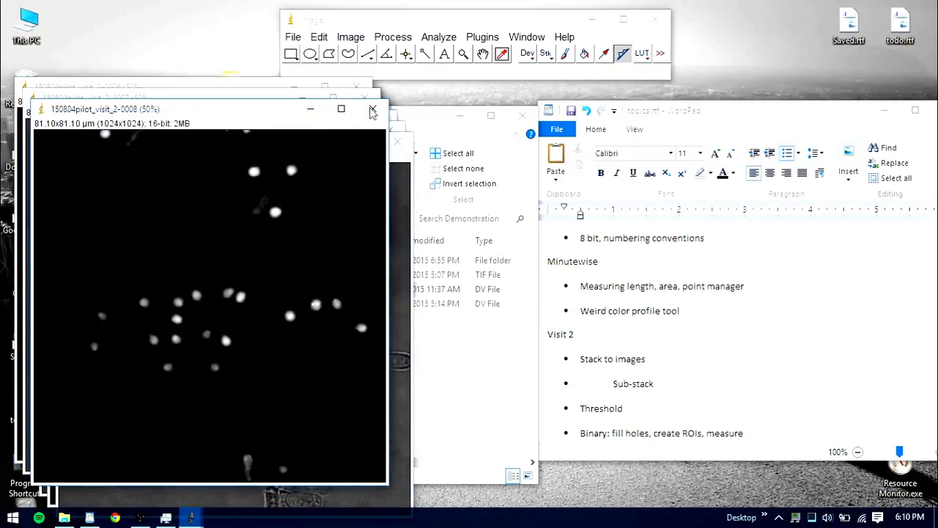
pyautogui.click(372, 108)
pyautogui.click(364, 97)
pyautogui.click(357, 86)
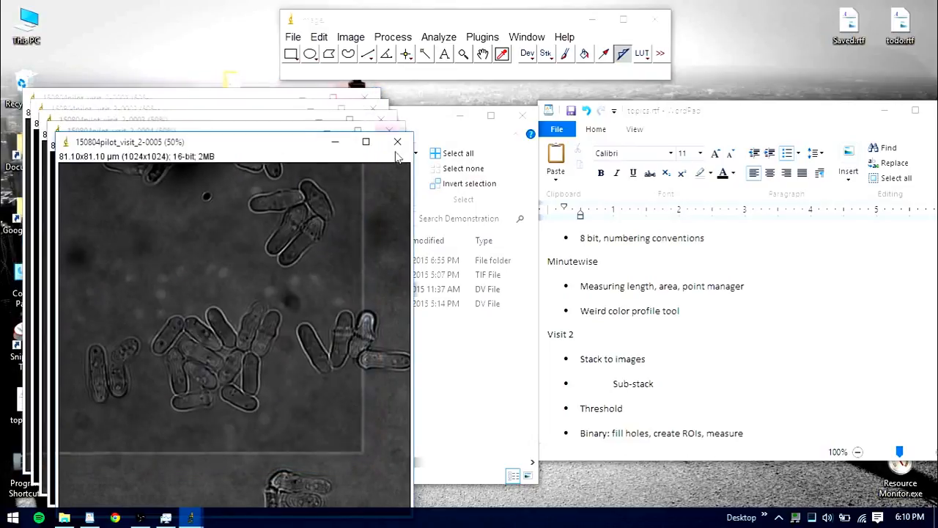
pyautogui.click(397, 141)
pyautogui.click(381, 121)
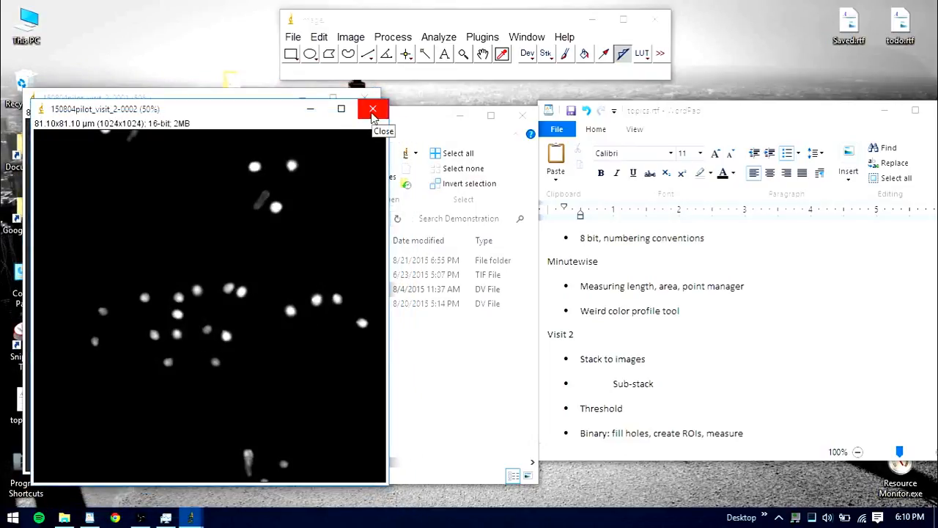
pyautogui.click(373, 110)
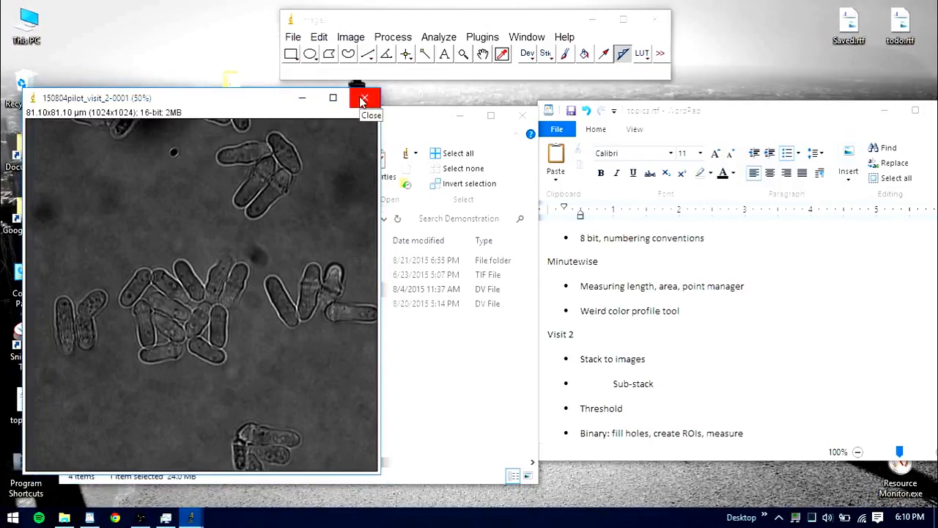
pyautogui.click(363, 100)
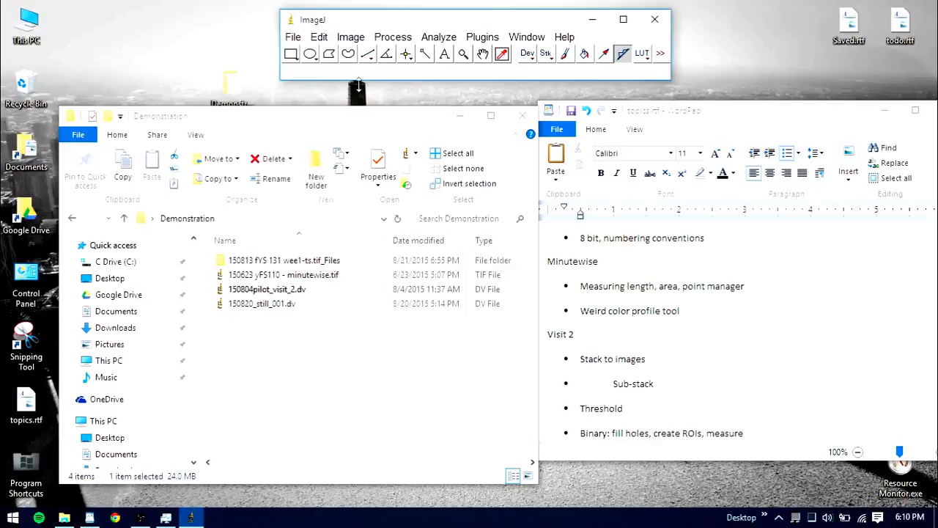
pyautogui.doubleClick(292, 290)
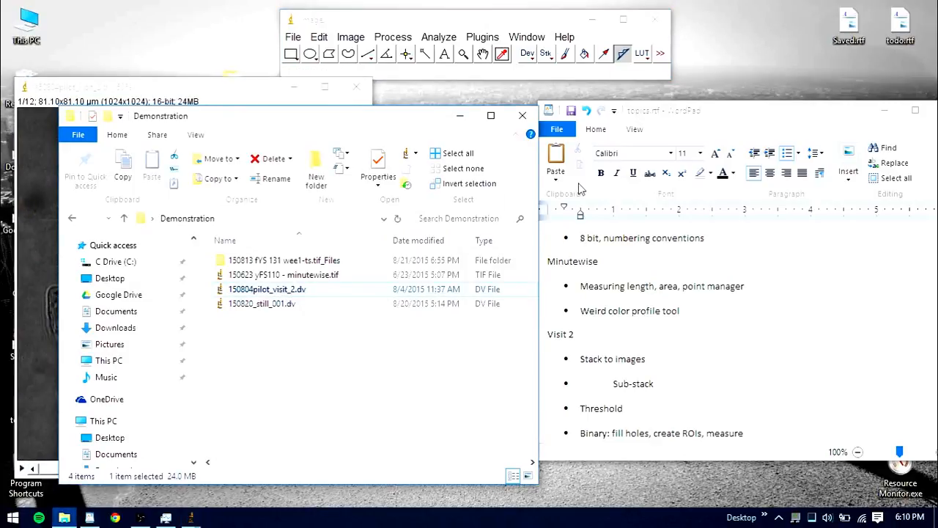
# Make a substack from slices 1-2 of the pilot visit stack, keeping those slices in the original.
pyautogui.click(355, 39)
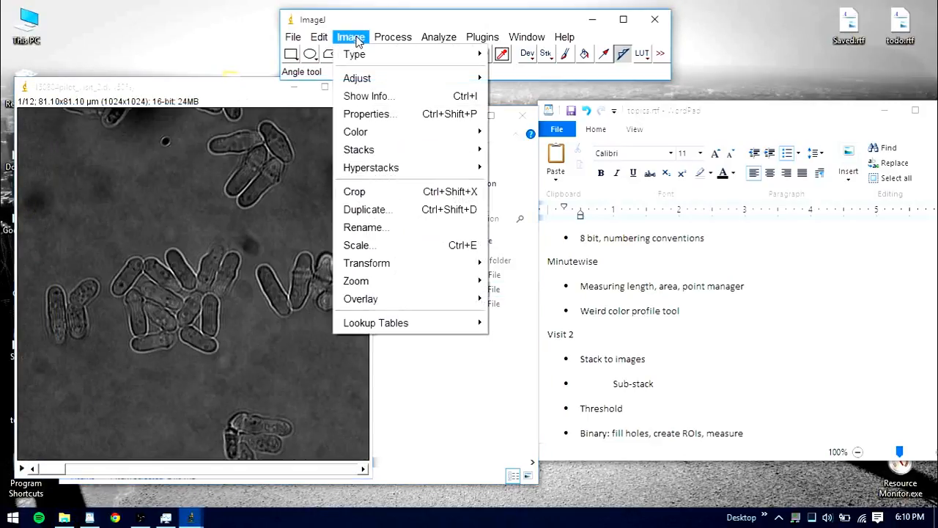
pyautogui.moveTo(427, 160)
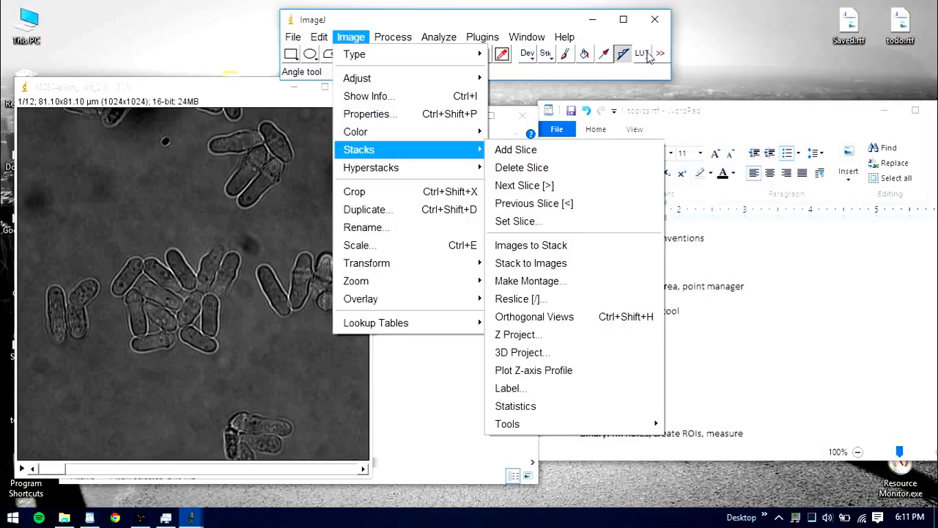
pyautogui.click(547, 55)
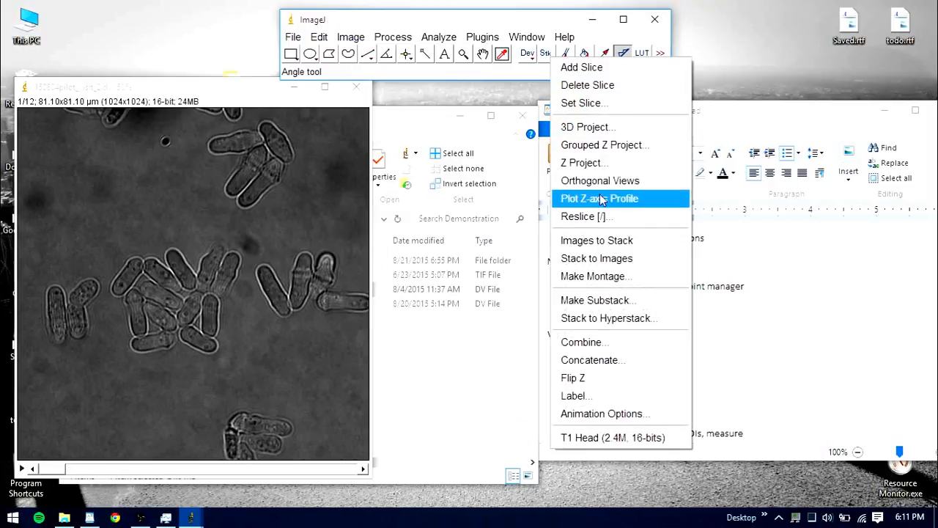
pyautogui.click(599, 301)
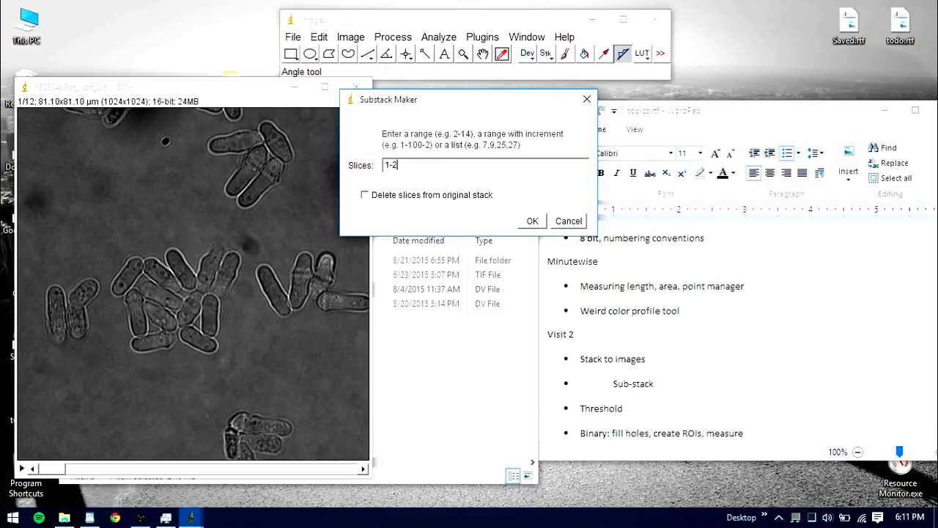
pyautogui.write('2')
pyautogui.press('Return')
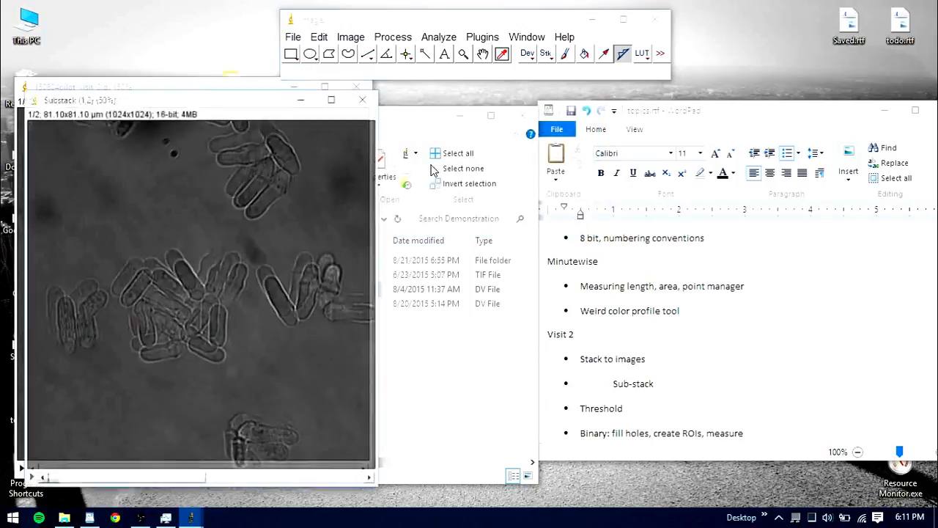
# Place the substack beside the original for comparison, and close the original 12-slice stack.
pyautogui.moveTo(169, 92); pyautogui.dragTo(529, 88)
pyautogui.click(66, 125)
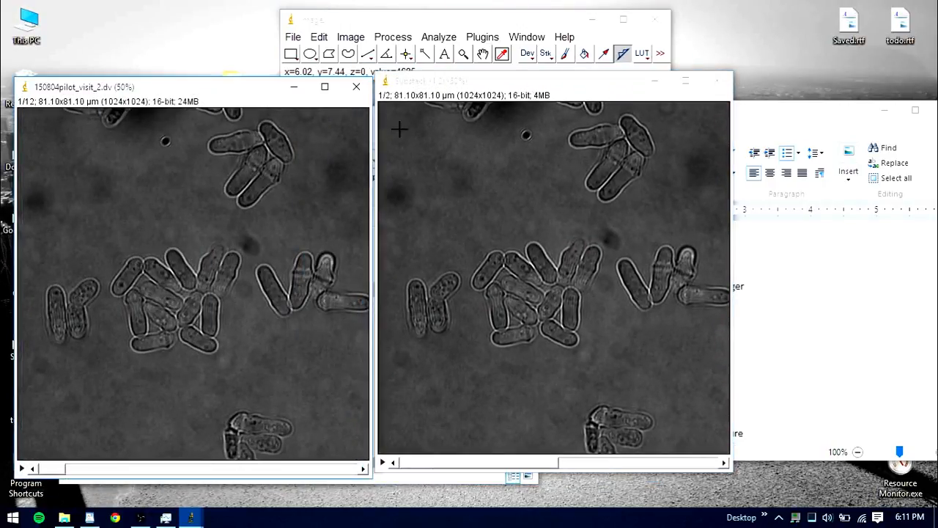
pyautogui.click(356, 87)
pyautogui.moveTo(516, 466)
pyautogui.mouseDown()
pyautogui.moveTo(660, 466)
pyautogui.moveTo(513, 466)
pyautogui.mouseUp()
pyautogui.moveTo(555, 81); pyautogui.dragTo(308, 108)
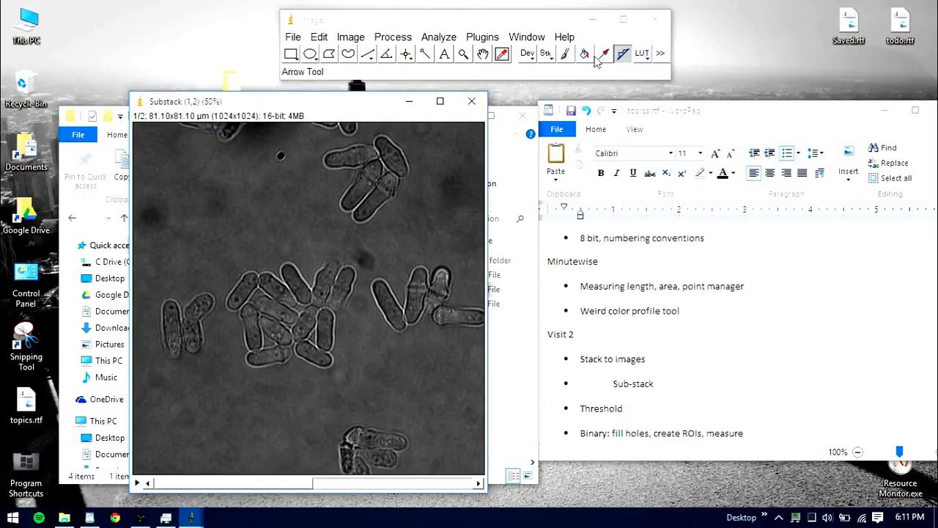
# Split the two-slice substack into separate brightfield and fluorescence images and arrange them side by side.
pyautogui.click(546, 55)
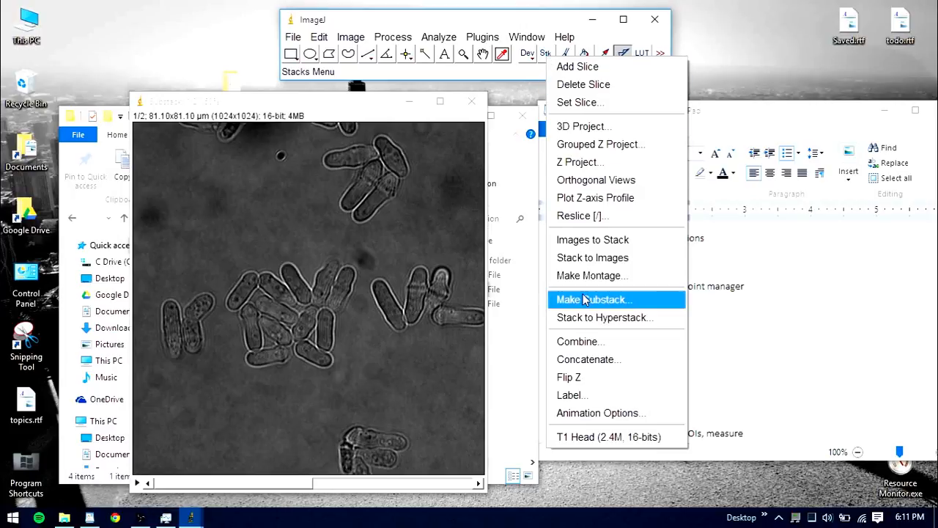
pyautogui.click(613, 265)
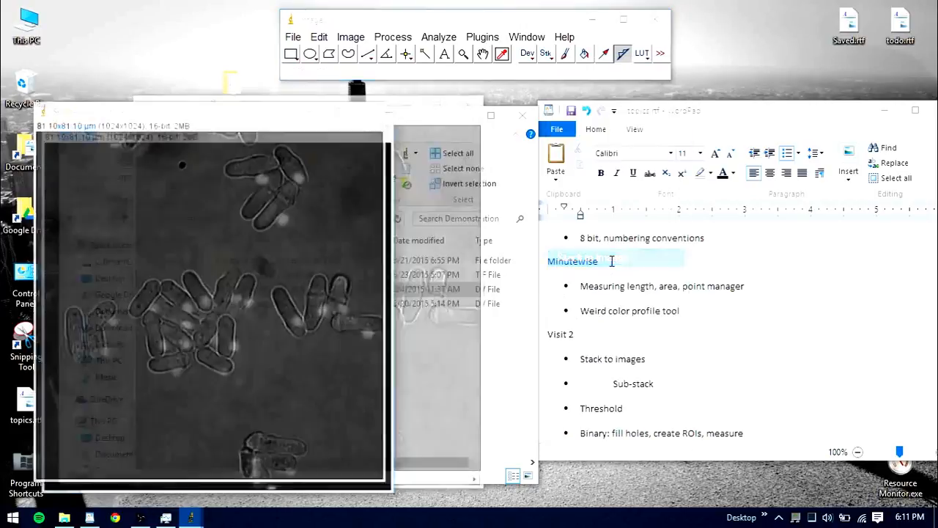
pyautogui.moveTo(218, 125); pyautogui.dragTo(581, 111)
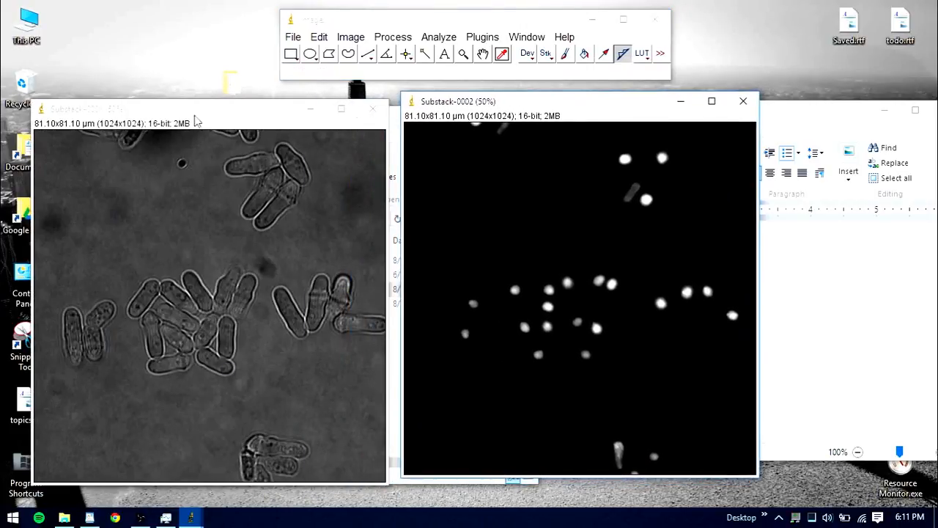
# Arrange the two split images side by side and save the fluorescence image as GFP in the Demonstration folder.
pyautogui.moveTo(198, 110); pyautogui.dragTo(182, 85)
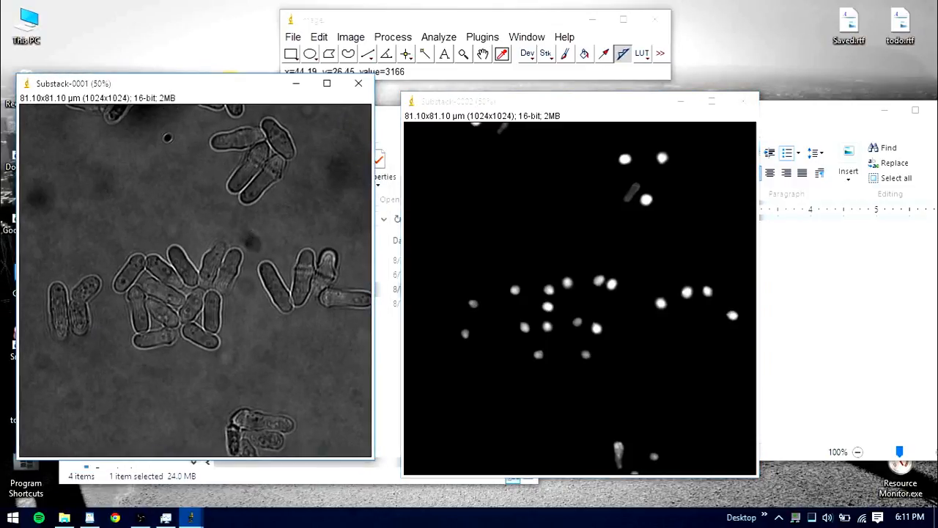
pyautogui.moveTo(552, 108); pyautogui.dragTo(530, 86)
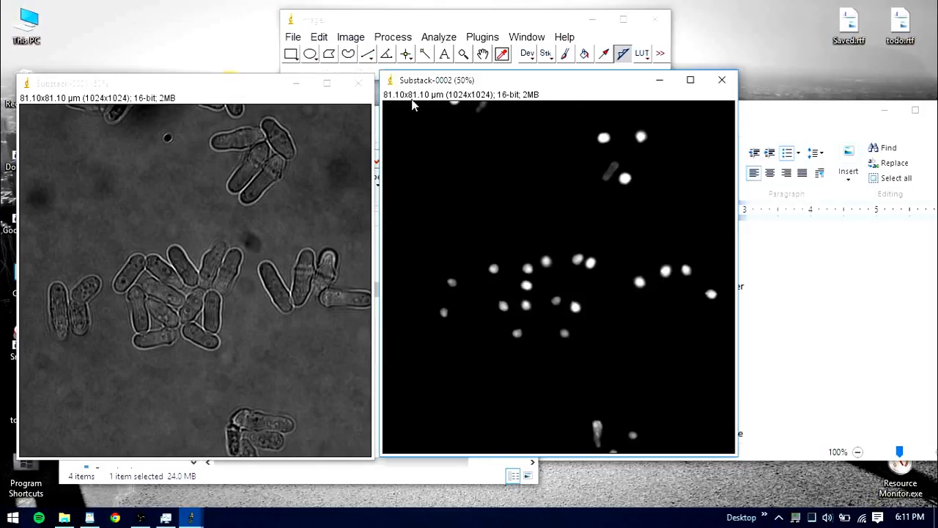
pyautogui.click(293, 37)
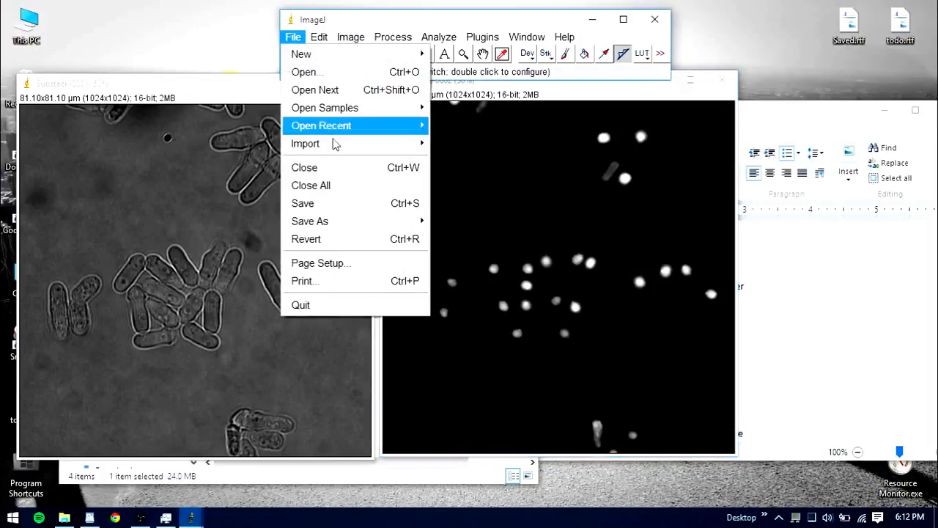
pyautogui.click(345, 209)
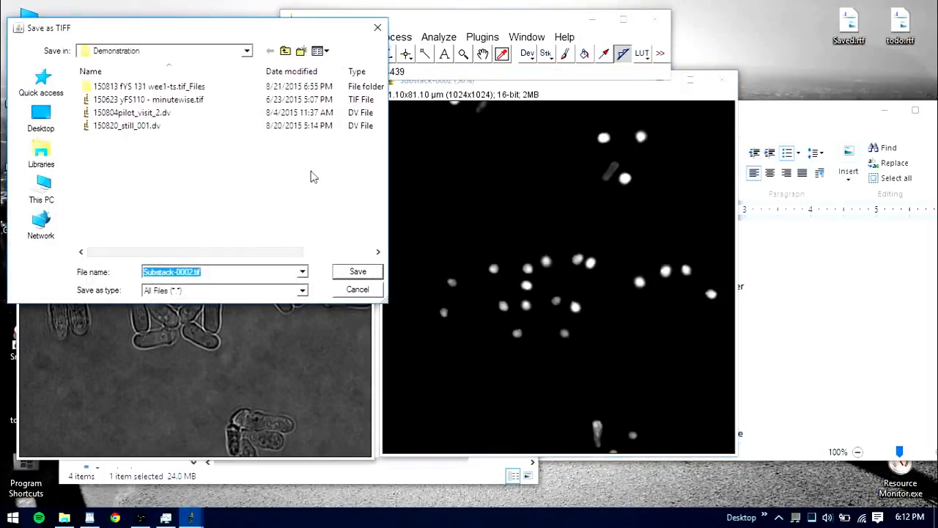
pyautogui.write('GFP')
pyautogui.press('Return')
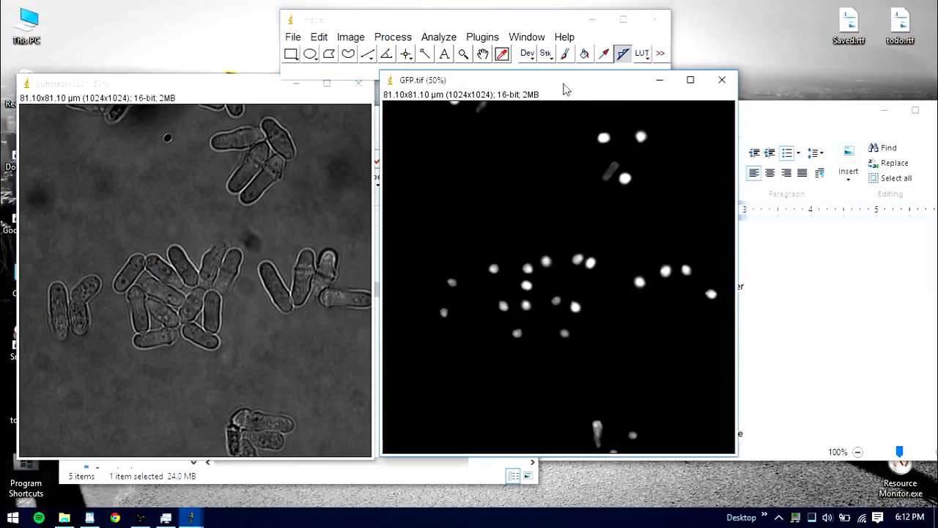
# Move the GFP image aside to read the Visit 2 topics in the notes, and return it beside the brightfield image.
pyautogui.moveTo(563, 84); pyautogui.dragTo(320, 86)
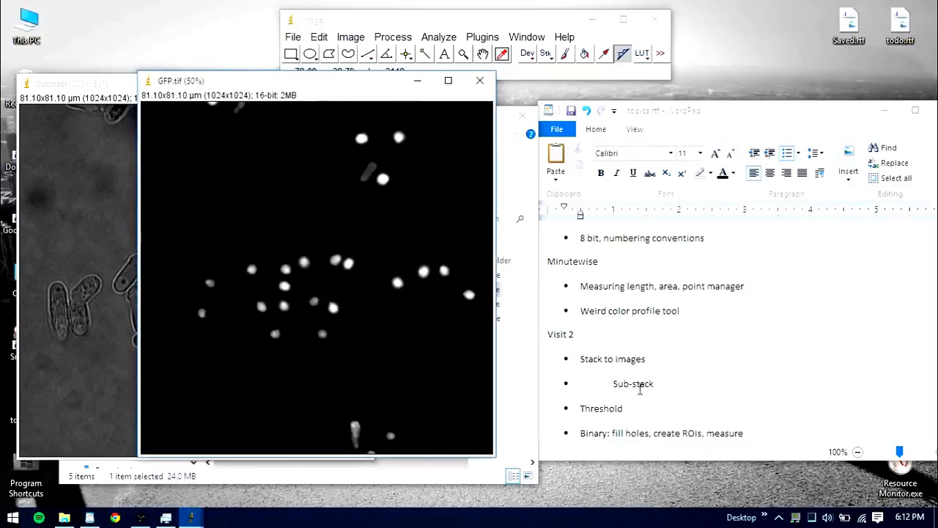
pyautogui.click(662, 417)
pyautogui.scroll(-3, 661, 418)
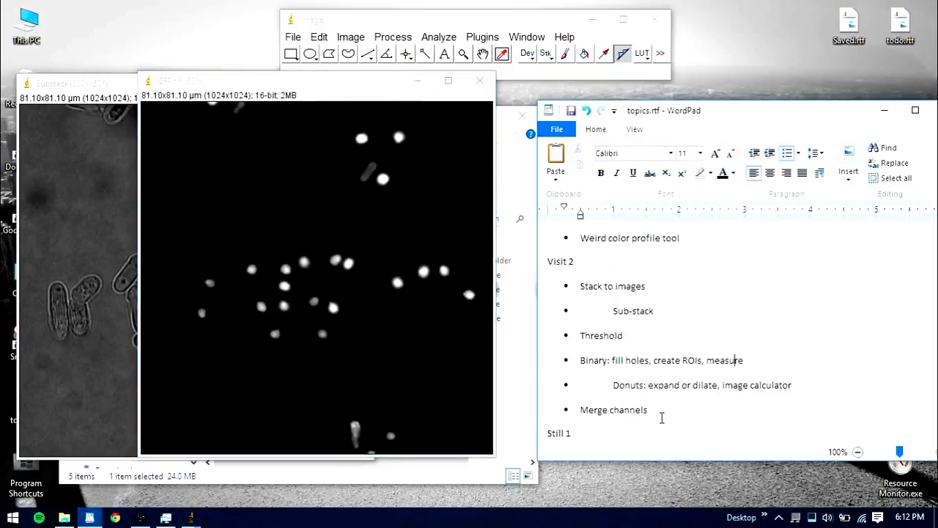
pyautogui.moveTo(360, 89); pyautogui.dragTo(610, 97)
# Convert both the GFP image and the brightfield image to 8-bit.
pyautogui.click(350, 36)
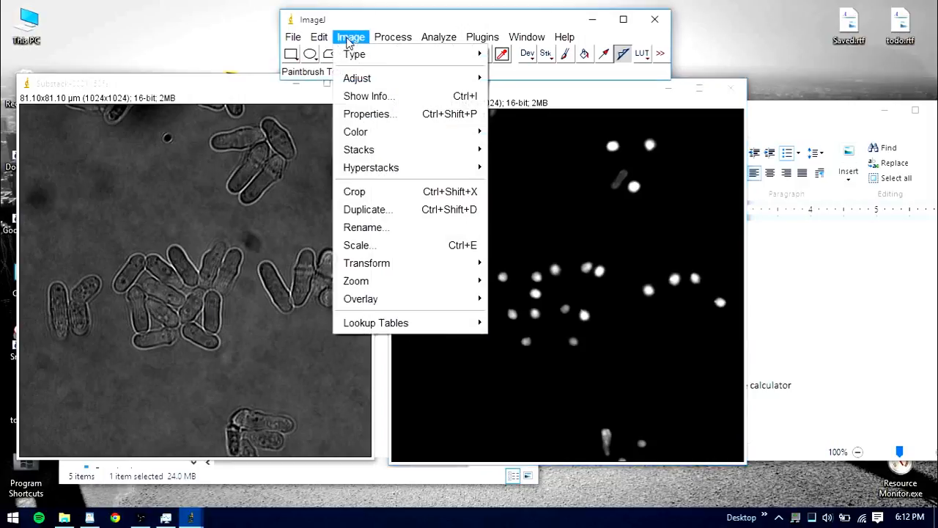
pyautogui.moveTo(392, 62)
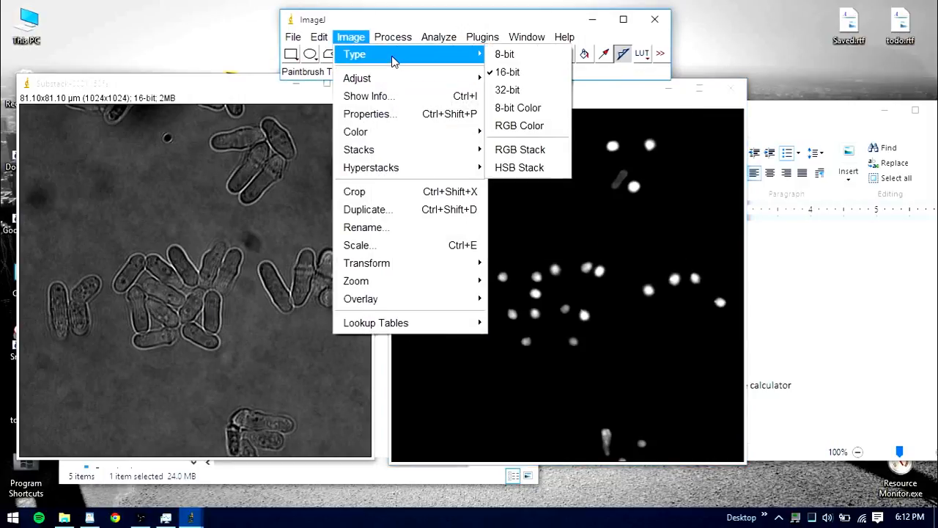
pyautogui.click(531, 61)
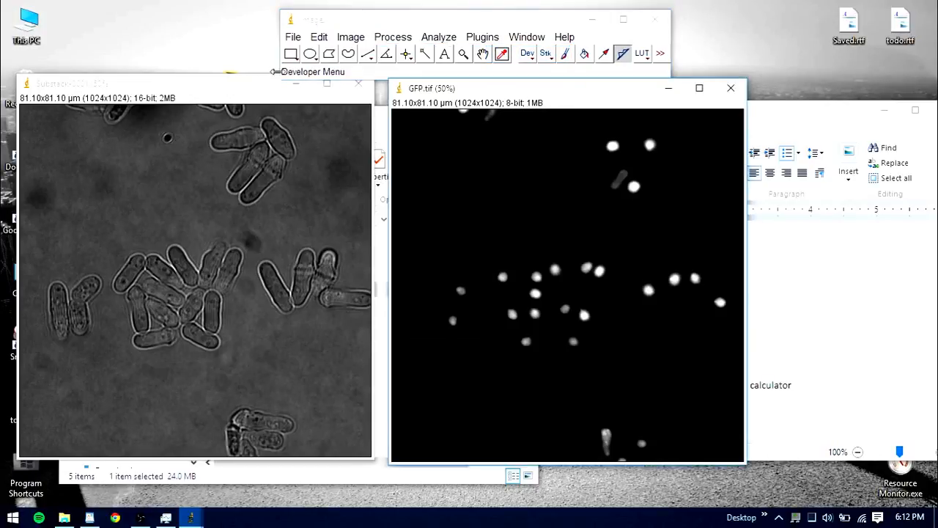
pyautogui.click(212, 85)
pyautogui.click(392, 36)
pyautogui.click(393, 37)
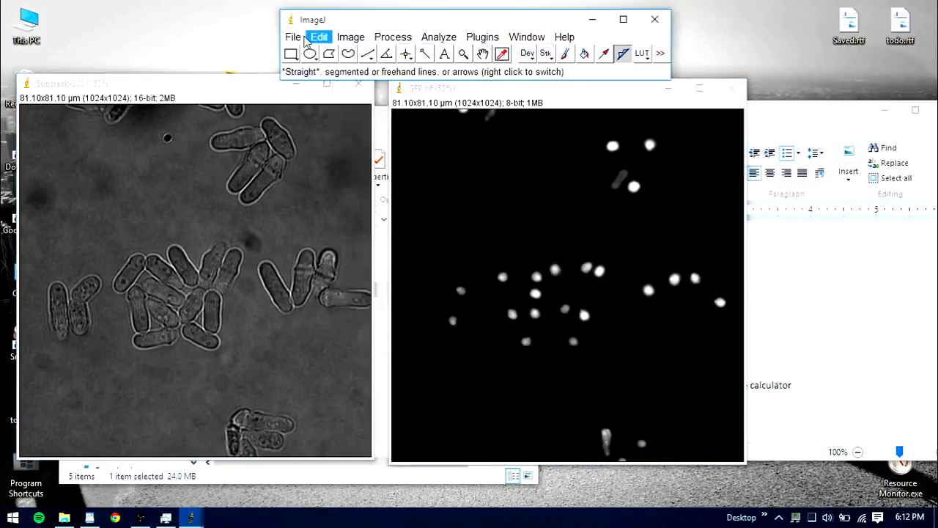
pyautogui.click(351, 37)
pyautogui.moveTo(349, 57)
pyautogui.click(522, 56)
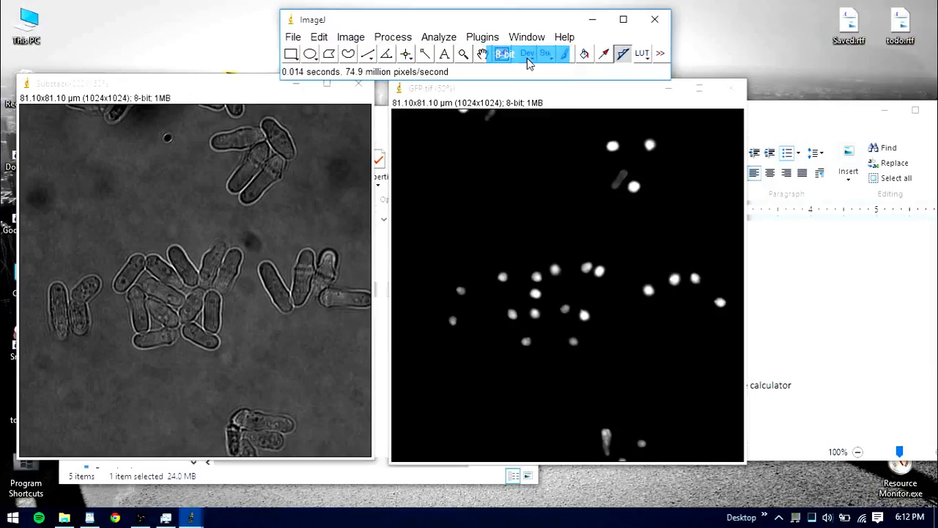
# Threshold the GFP image from 64 to 255 with a dark background, apply it, and close the Threshold dialog.
pyautogui.click(351, 37)
pyautogui.moveTo(395, 85)
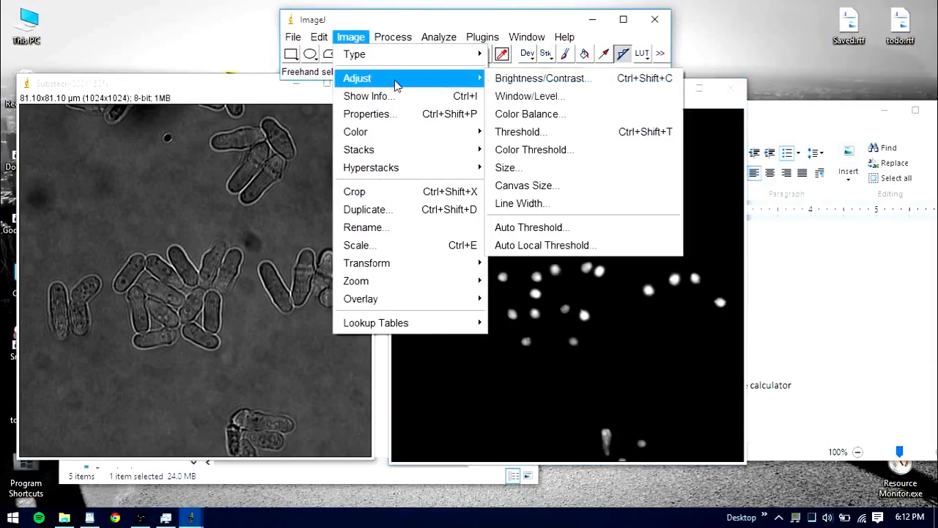
pyautogui.click(543, 131)
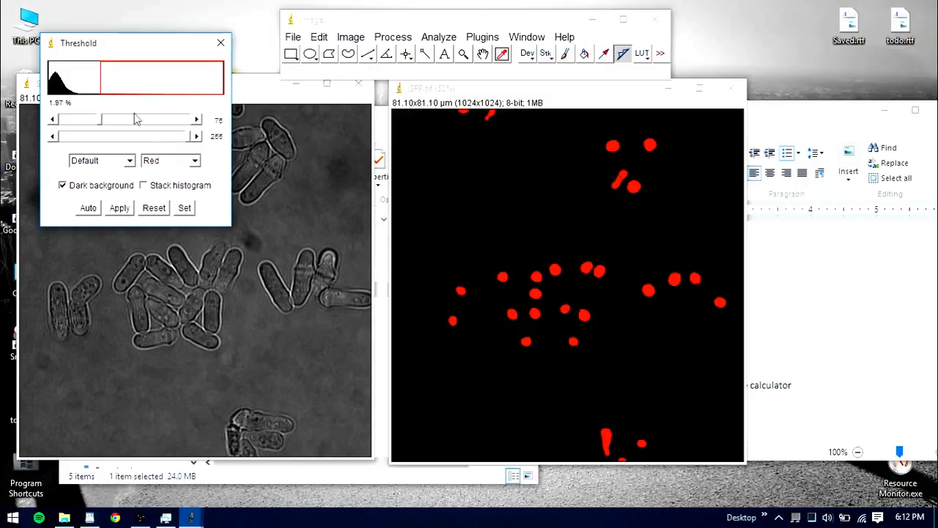
pyautogui.moveTo(102, 125)
pyautogui.mouseDown()
pyautogui.moveTo(180, 122)
pyautogui.moveTo(58, 122)
pyautogui.moveTo(187, 111)
pyautogui.moveTo(106, 110)
pyautogui.moveTo(112, 118)
pyautogui.mouseUp()
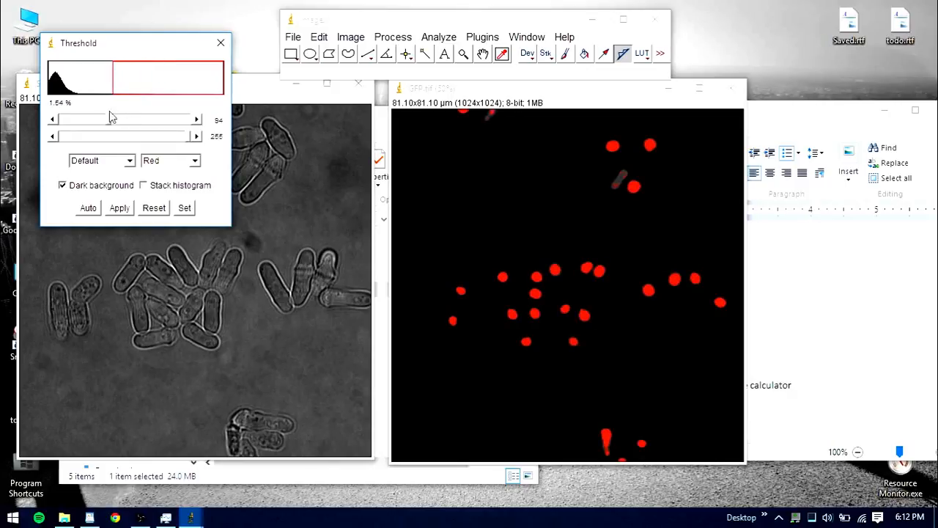
pyautogui.click(63, 186)
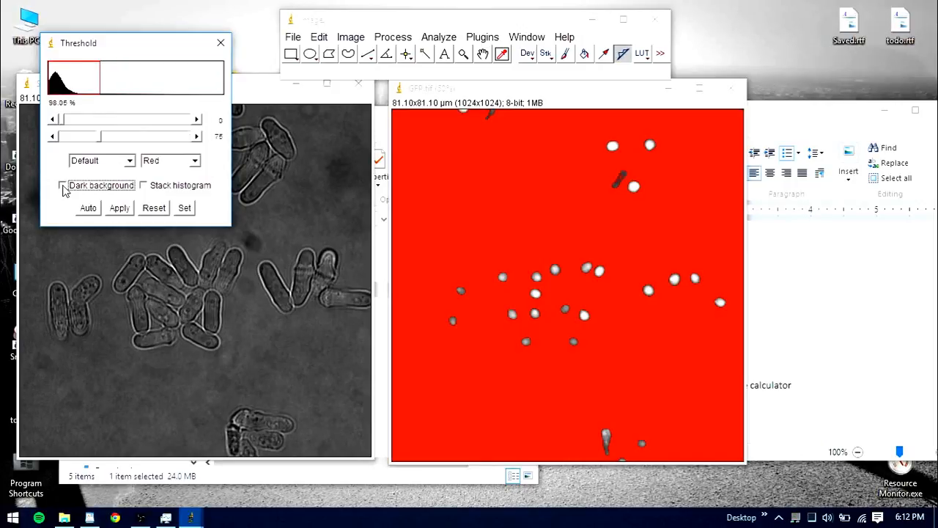
pyautogui.click(63, 186)
pyautogui.moveTo(112, 128); pyautogui.dragTo(92, 128)
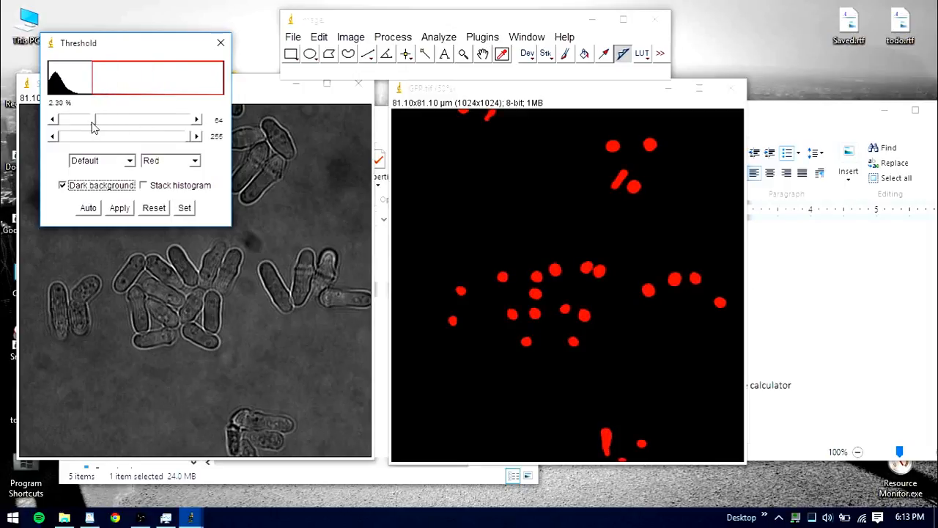
pyautogui.click(120, 210)
pyautogui.click(221, 43)
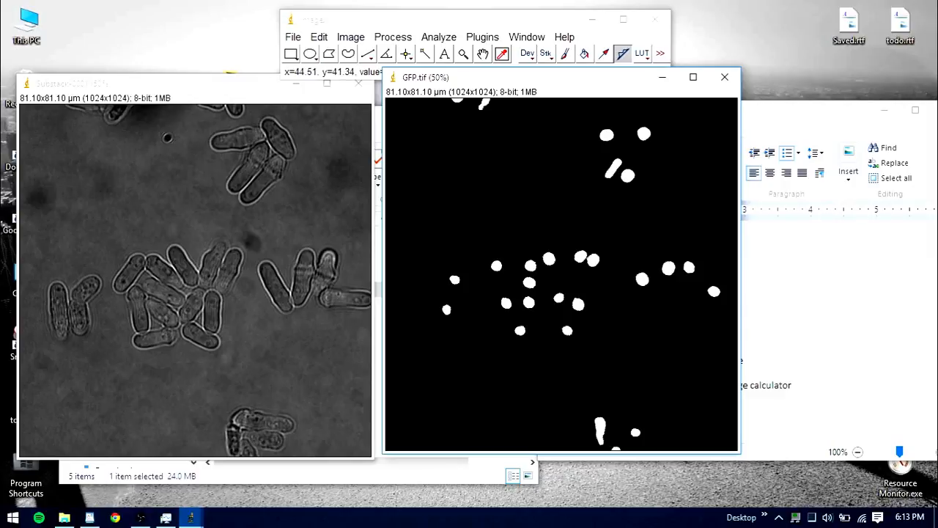
# Examine the edges of the two nearly touching nuclei in the thresholded GFP image at up to 800% magnification.
pyautogui.press('+')
pyautogui.press('+')
pyautogui.press('+')
pyautogui.press('+')
pyautogui.press('+')
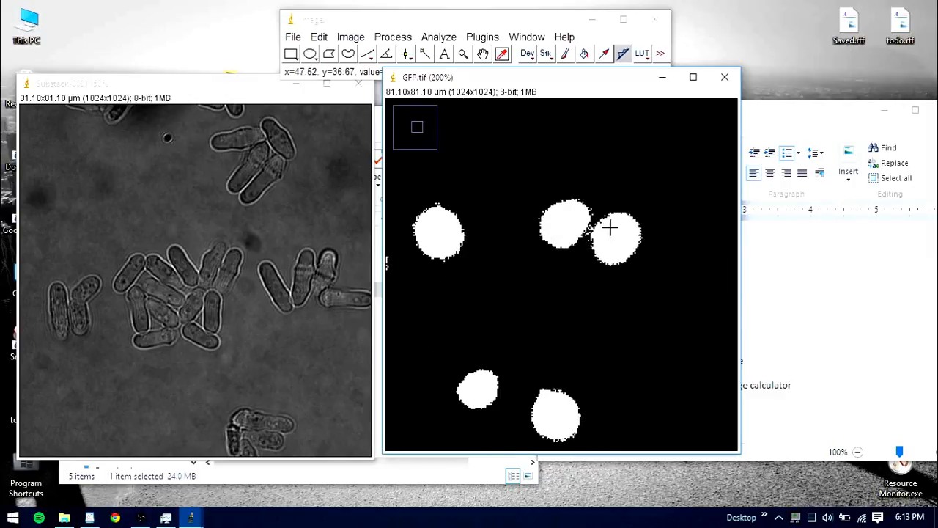
pyautogui.press('+')
pyautogui.press('+')
pyautogui.press('+')
pyautogui.press('+')
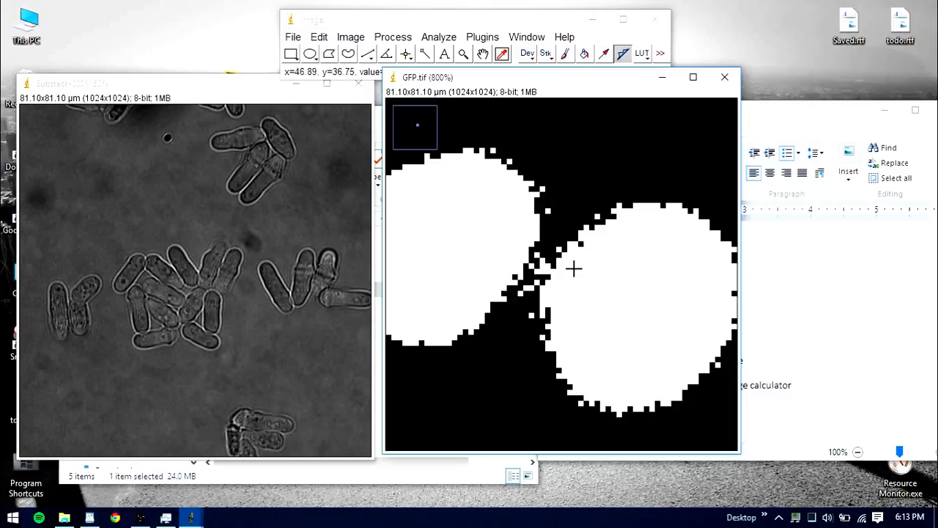
pyautogui.press('-')
pyautogui.press('-')
pyautogui.press('-')
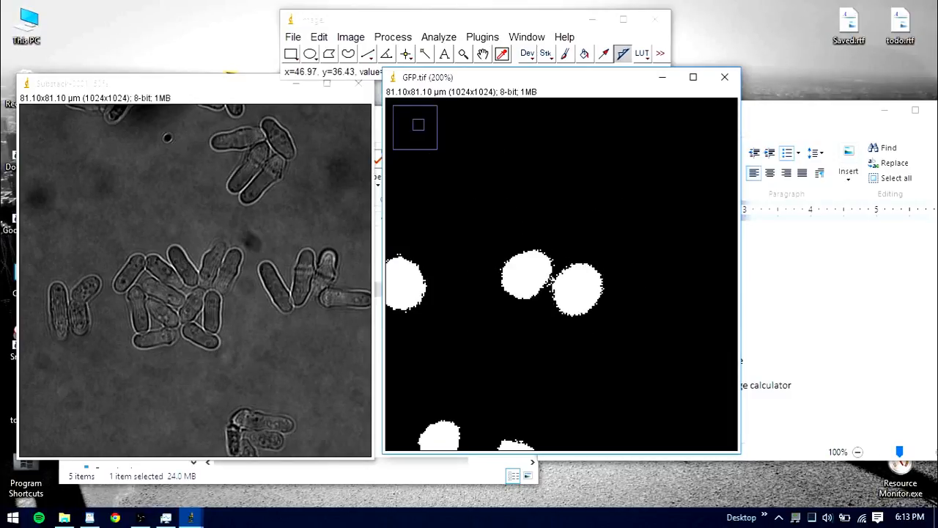
# Fill the holes in the binary GFP image and inspect the two nearly touching nuclei.
pyautogui.click(453, 40)
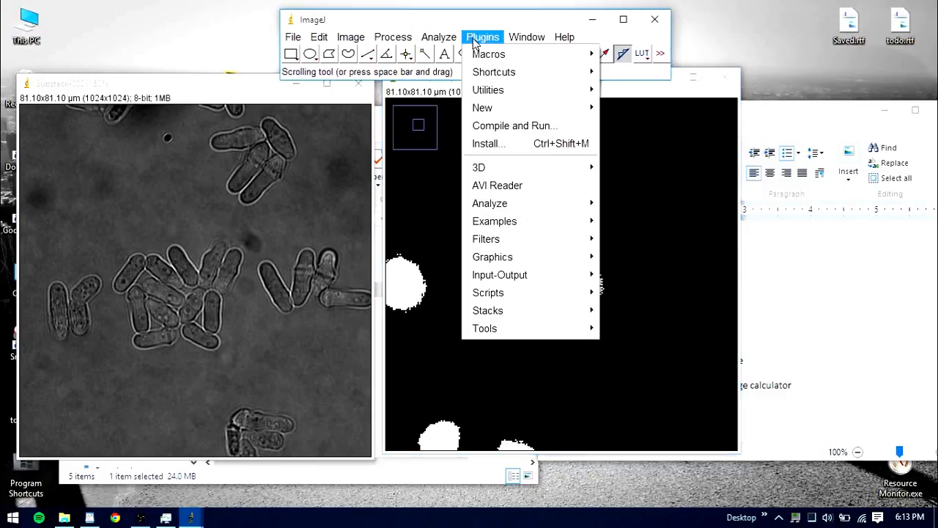
pyautogui.moveTo(408, 40)
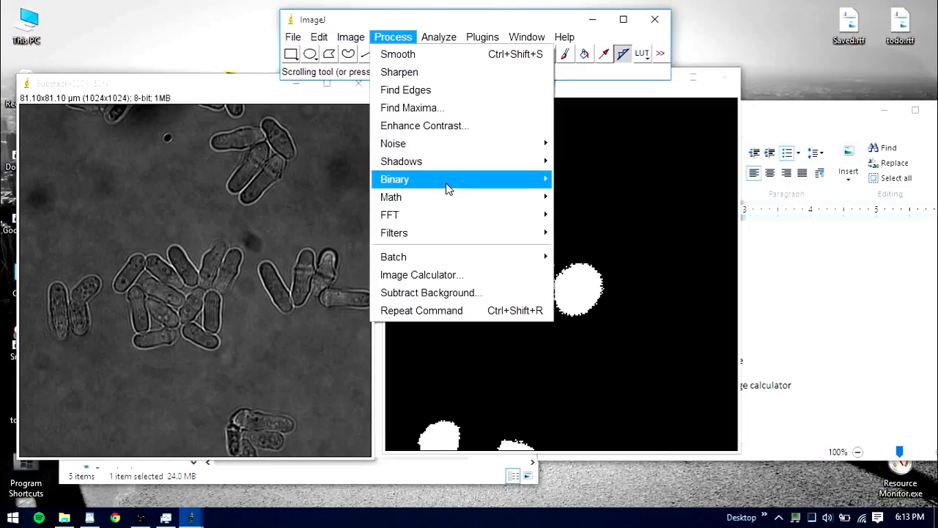
pyautogui.moveTo(445, 186)
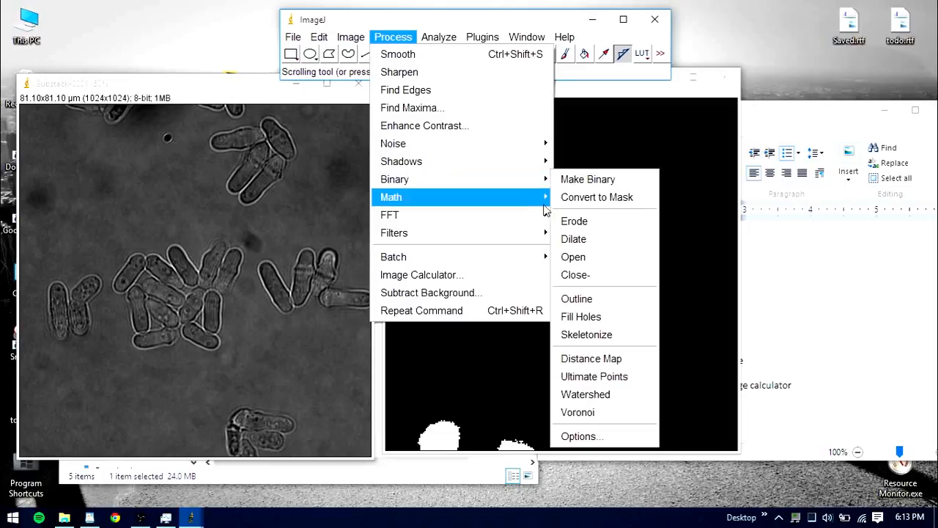
pyautogui.click(620, 316)
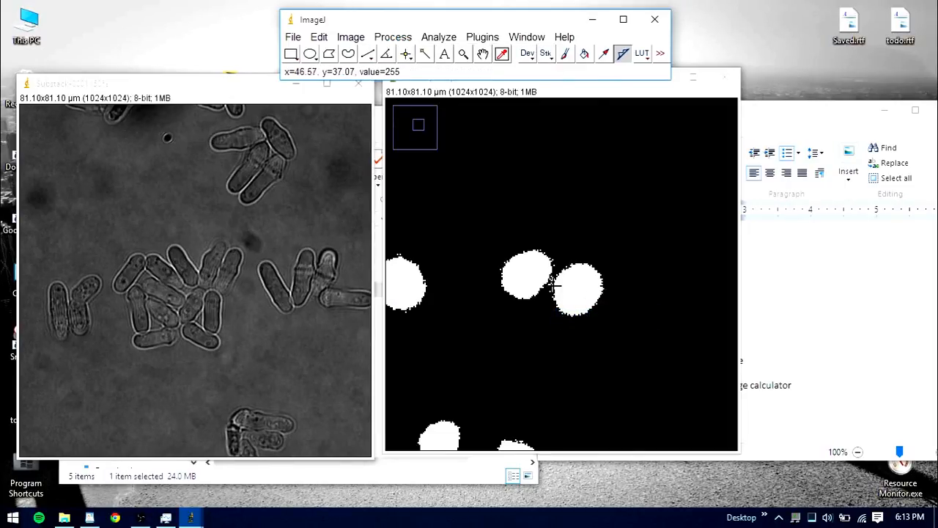
pyautogui.press('+')
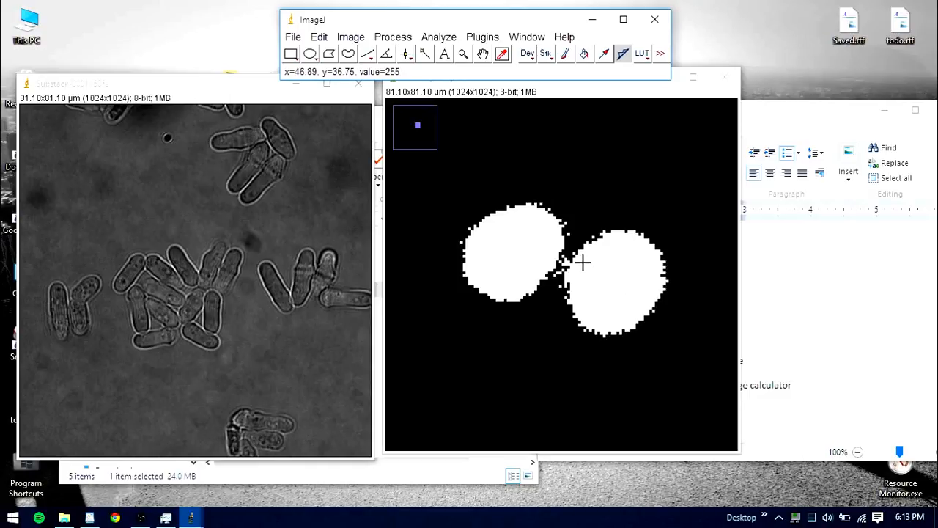
pyautogui.press('-')
pyautogui.press('-')
pyautogui.press('-')
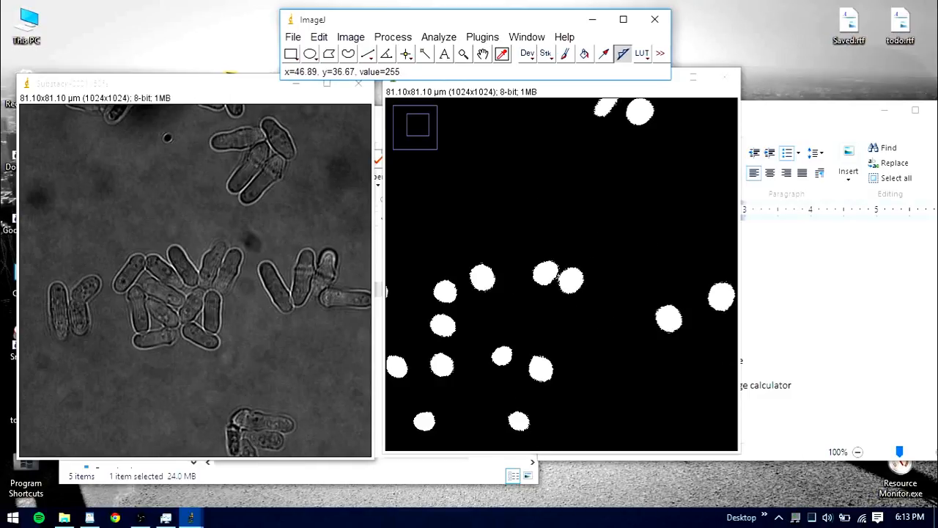
pyautogui.press('-')
pyautogui.press('-')
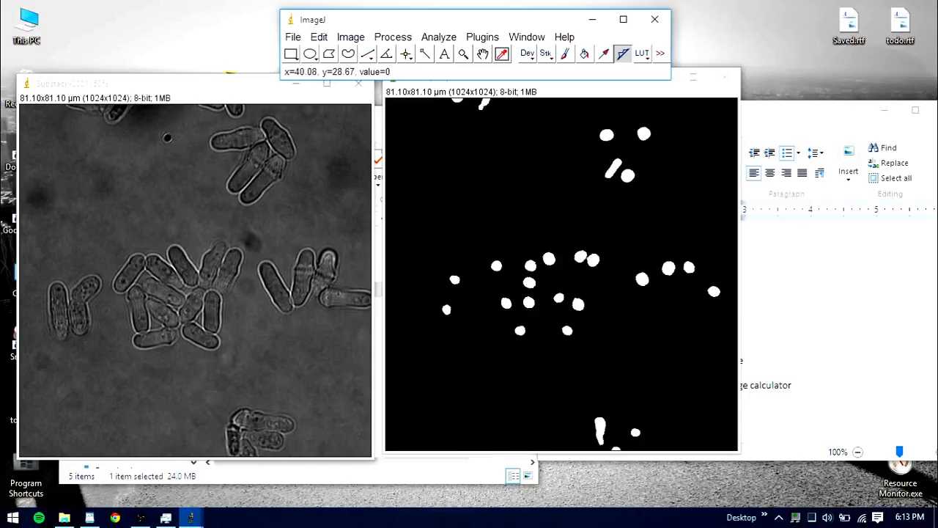
# Review the size and circularity limits in Analyze Particles for the GFP mask, and close the dialog without running the analysis.
pyautogui.click(447, 39)
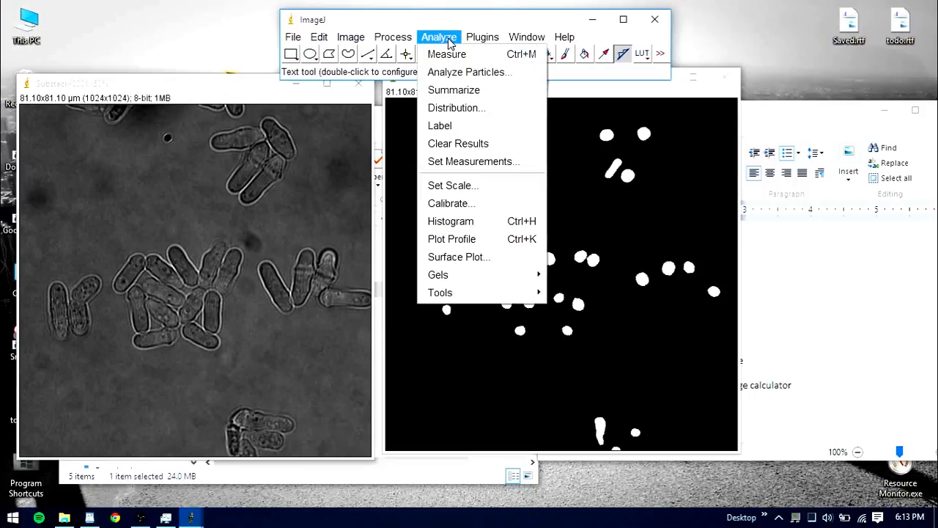
pyautogui.click(489, 78)
pyautogui.moveTo(482, 83); pyautogui.dragTo(306, 48)
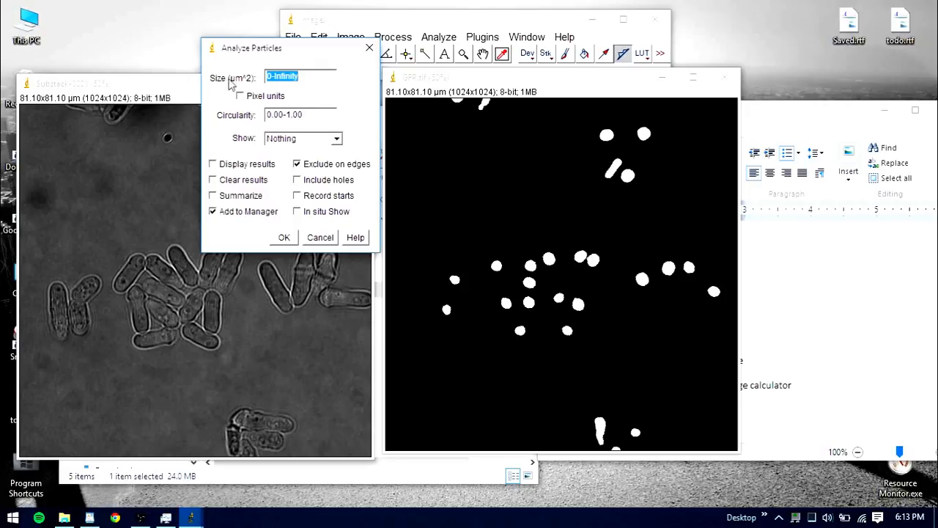
pyautogui.click(291, 77)
pyautogui.moveTo(270, 76); pyautogui.dragTo(315, 79)
pyautogui.click(315, 79)
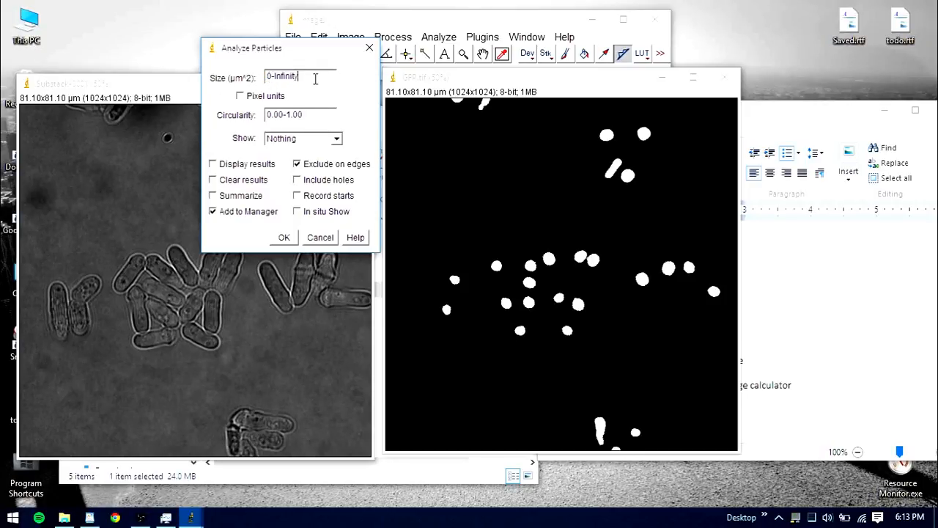
pyautogui.doubleClick(323, 117)
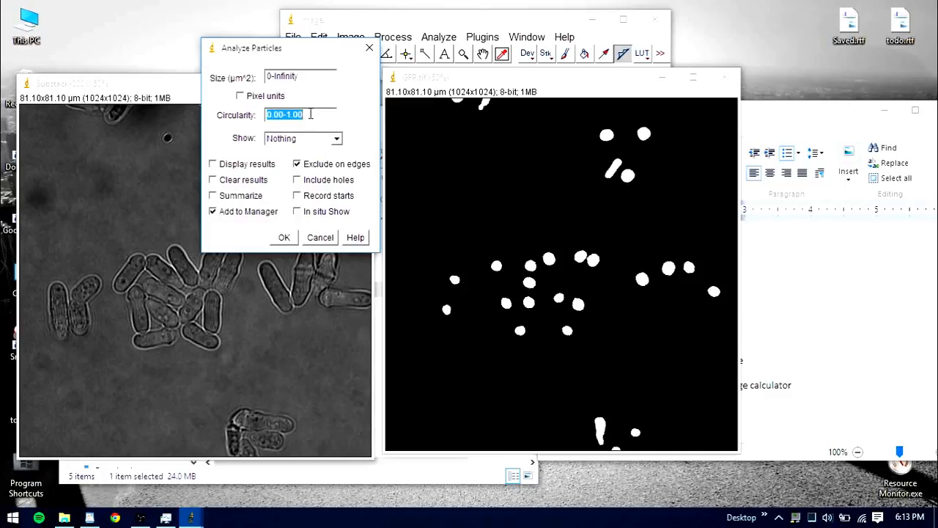
pyautogui.click(323, 116)
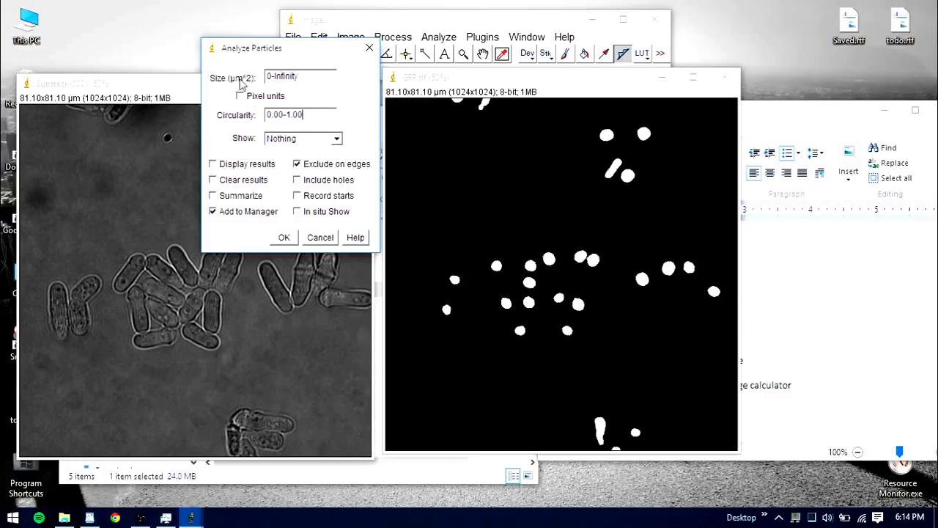
pyautogui.doubleClick(290, 77)
pyautogui.click(310, 81)
pyautogui.doubleClick(270, 76)
pyautogui.click(325, 113)
pyautogui.moveTo(288, 118)
pyautogui.mouseDown()
pyautogui.moveTo(313, 117)
pyautogui.moveTo(266, 116)
pyautogui.moveTo(301, 115)
pyautogui.mouseUp()
pyautogui.click(314, 117)
pyautogui.click(299, 114)
pyautogui.doubleClick(273, 79)
pyautogui.moveTo(265, 78)
pyautogui.mouseDown()
pyautogui.moveTo(277, 78)
pyautogui.moveTo(262, 78)
pyautogui.mouseUp()
pyautogui.click(370, 47)
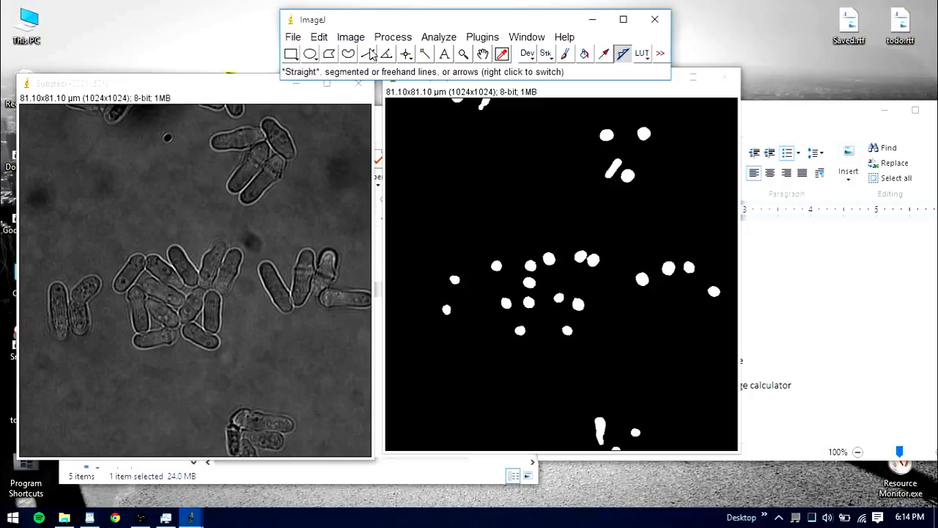
# Draw a small oval of about 1.6 µm² on the dark background of the GFP mask, measure its area, and close the results.
pyautogui.click(311, 56)
pyautogui.click(446, 159)
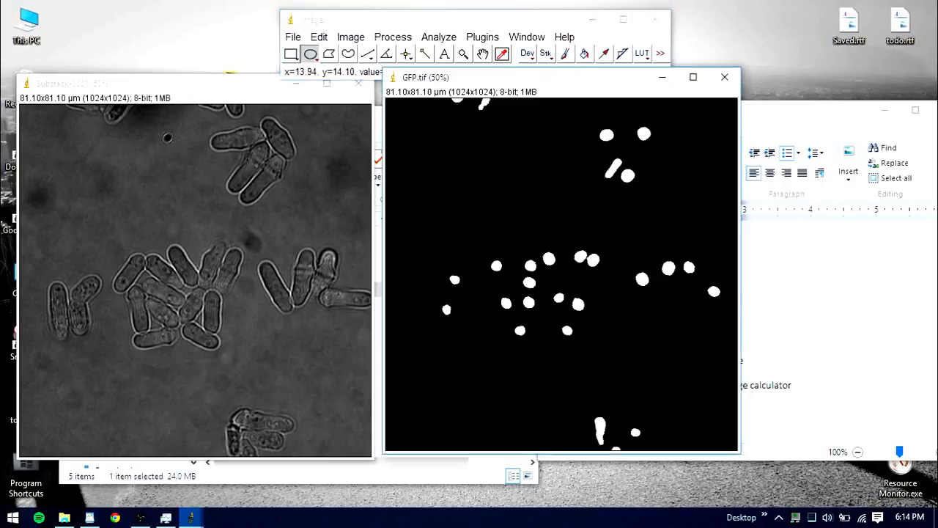
pyautogui.moveTo(446, 159); pyautogui.dragTo(454, 165)
pyautogui.hotkey('ctrl', 'm')
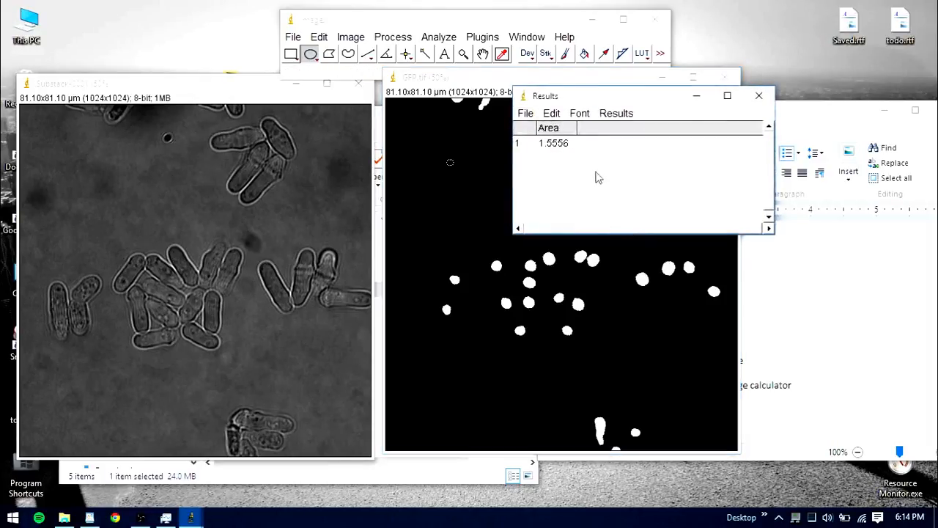
pyautogui.click(550, 145)
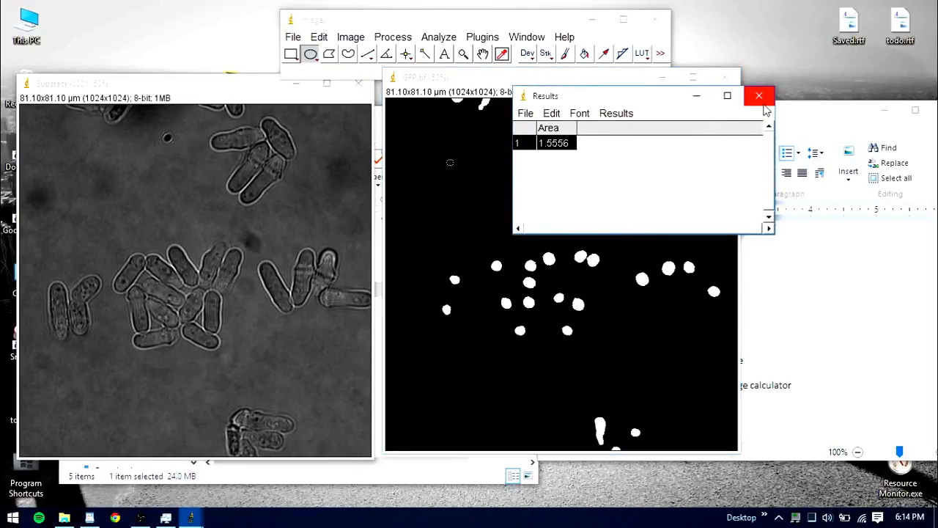
pyautogui.click(762, 104)
pyautogui.click(463, 173)
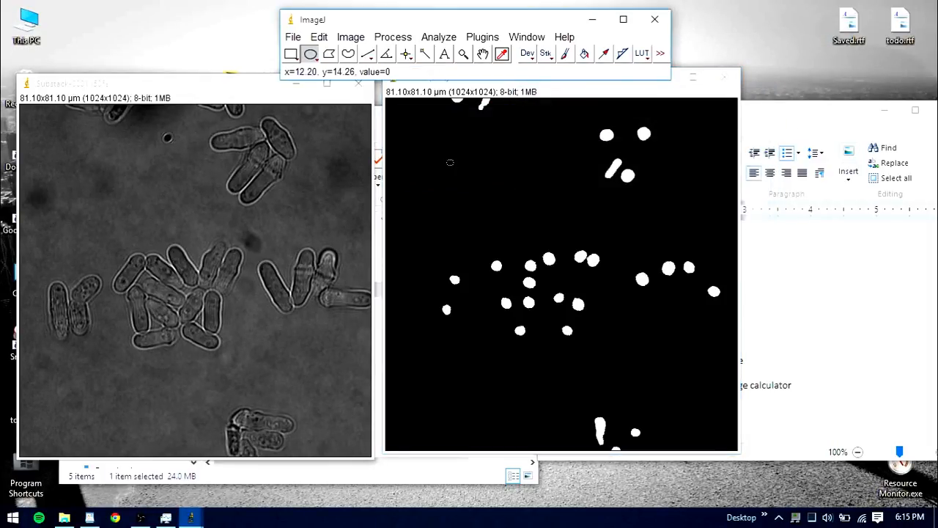
# Analyze the mask's particles with size 0-Infinity and circularity 0.00-1.00, excluding edges and adding to the manager, and turn off Show All.
pyautogui.click(439, 36)
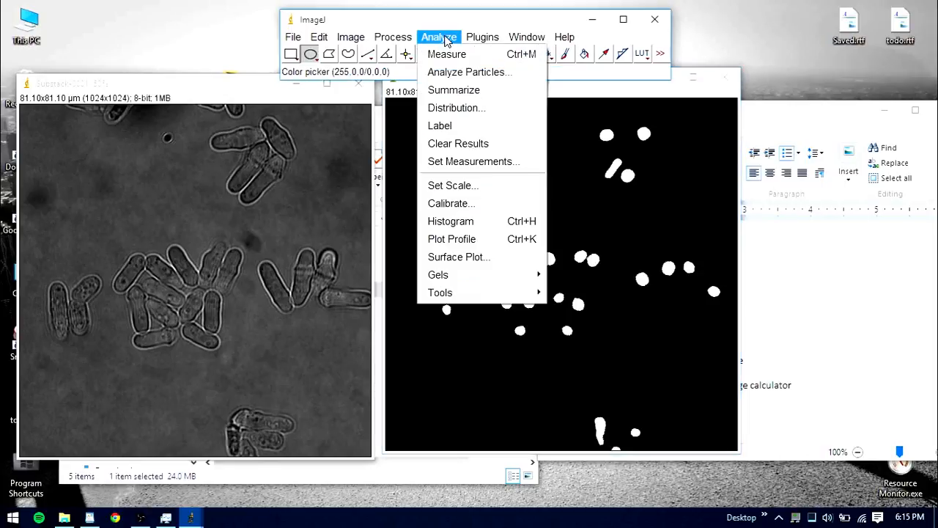
pyautogui.click(517, 73)
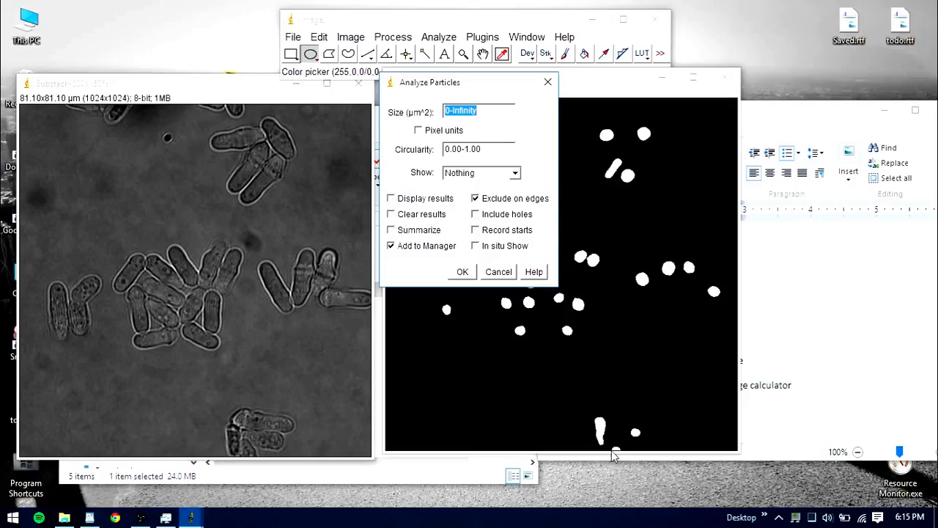
pyautogui.click(462, 272)
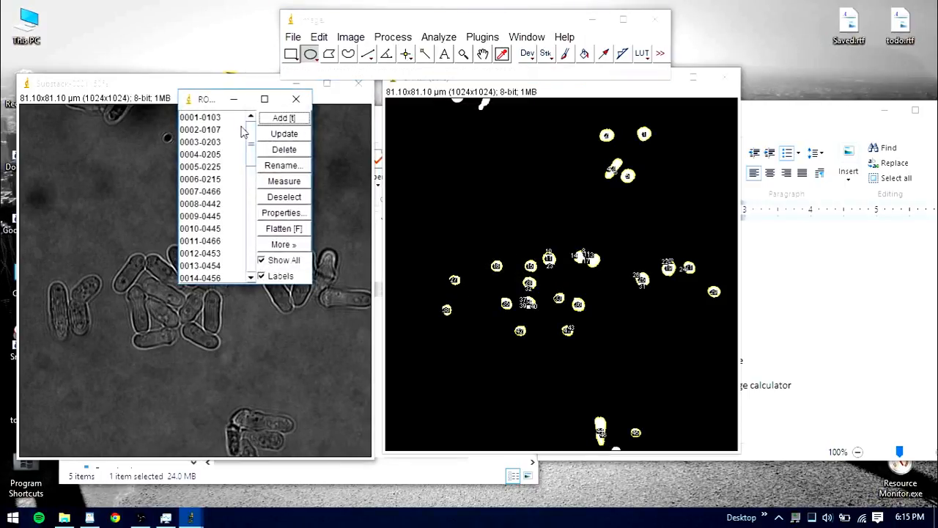
pyautogui.moveTo(248, 132); pyautogui.dragTo(242, 101)
pyautogui.click(265, 261)
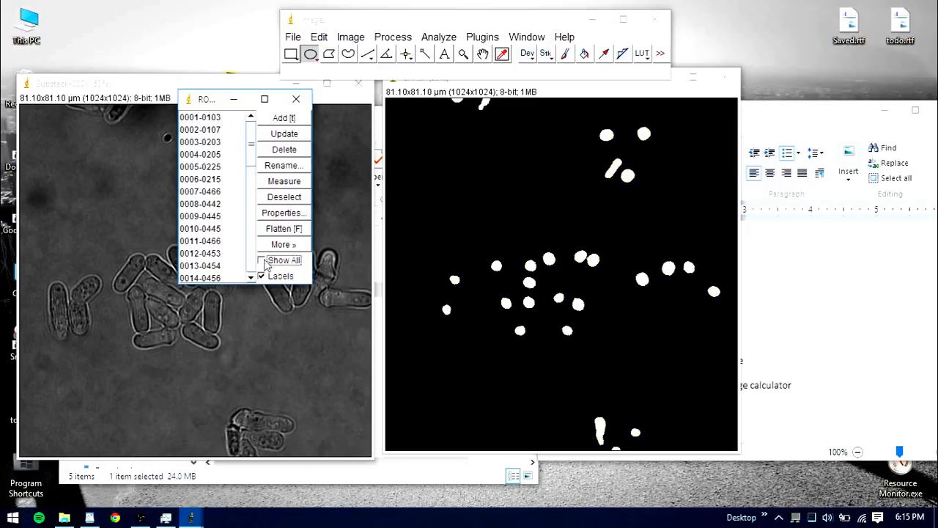
# Check the first ROIs one by one on the mask and delete the duplicate ROI 0004-0205.
pyautogui.click(209, 119)
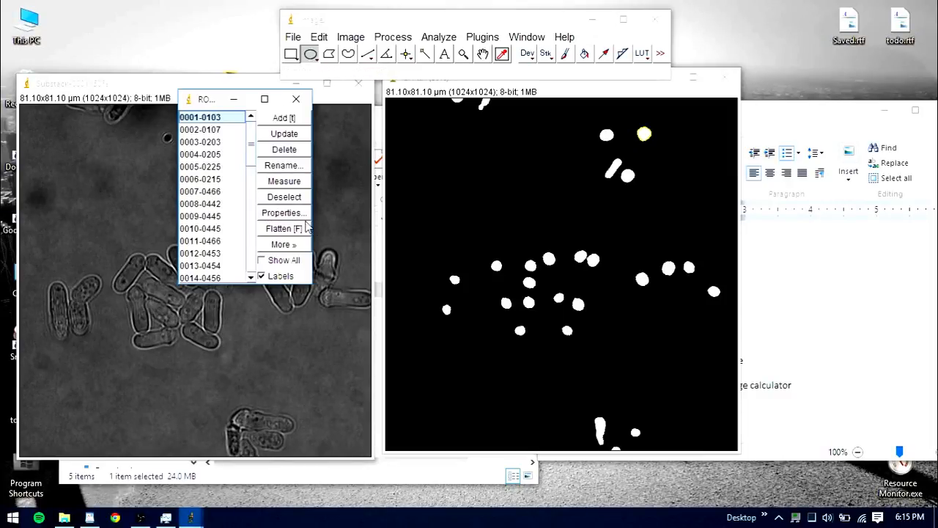
pyautogui.press('Down')
pyautogui.press('Down')
pyautogui.press('Down')
pyautogui.press('Down')
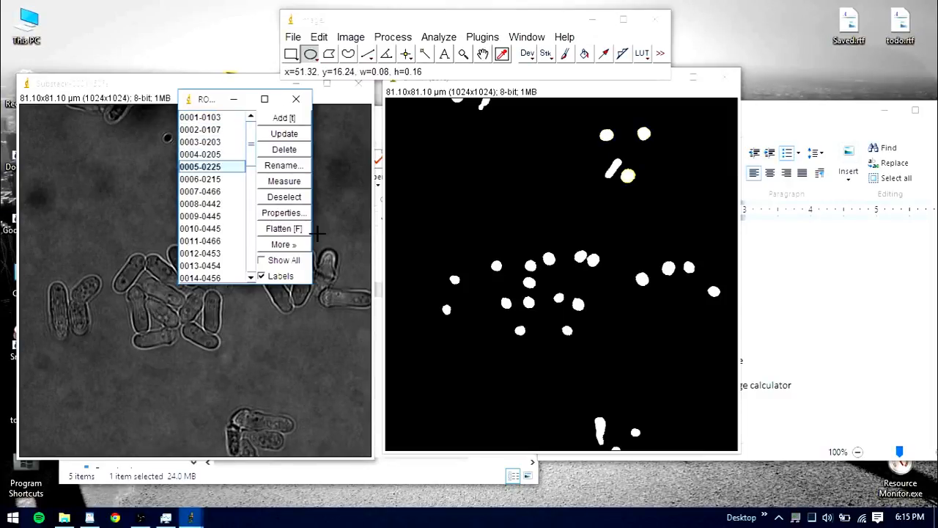
pyautogui.press('Up')
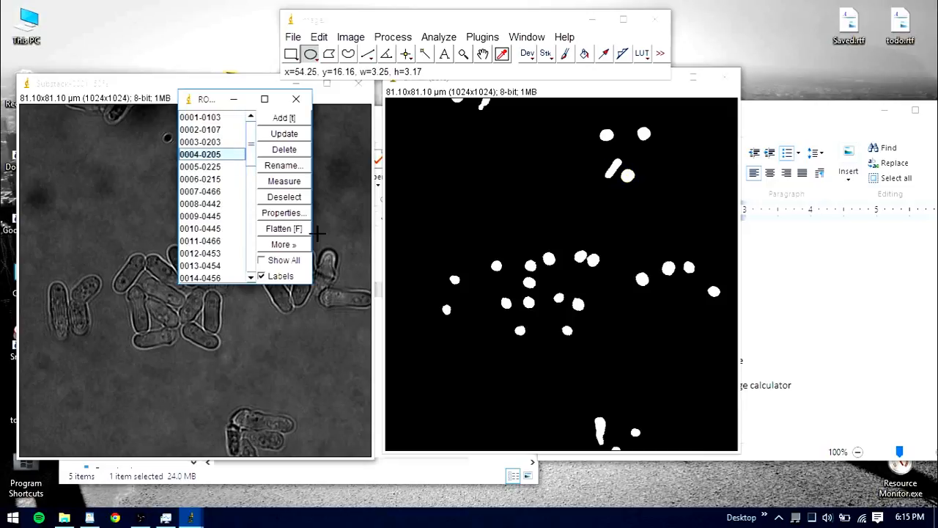
pyautogui.click(286, 151)
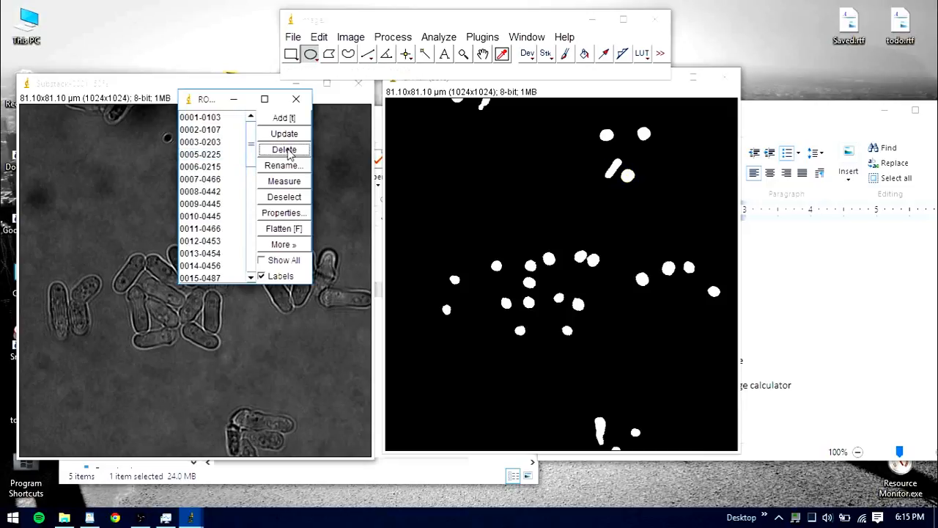
# Delete the duplicate ROI 0006-0215 from the ROI Manager.
pyautogui.click(206, 148)
pyautogui.press('Down')
pyautogui.press('Down')
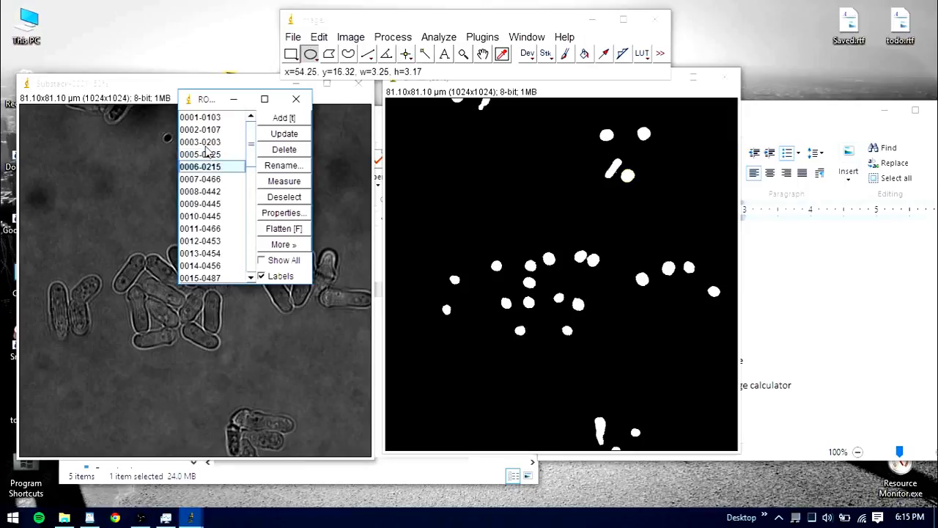
pyautogui.click(288, 151)
# Compare the neighbouring ROIs on the mask and delete the tiny ROI 0009-0445.
pyautogui.click(222, 167)
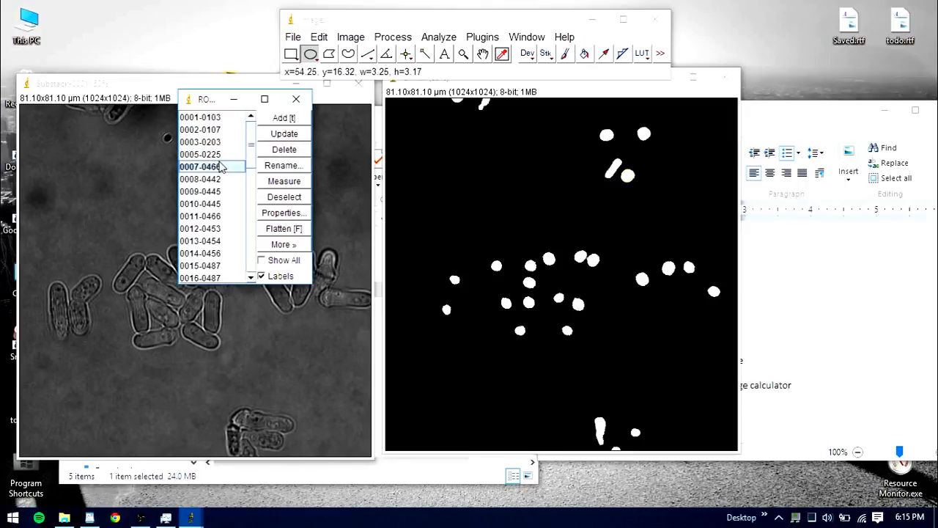
pyautogui.press('Up')
pyautogui.press('Down')
pyautogui.press('Down')
pyautogui.press('Down')
pyautogui.press('Down')
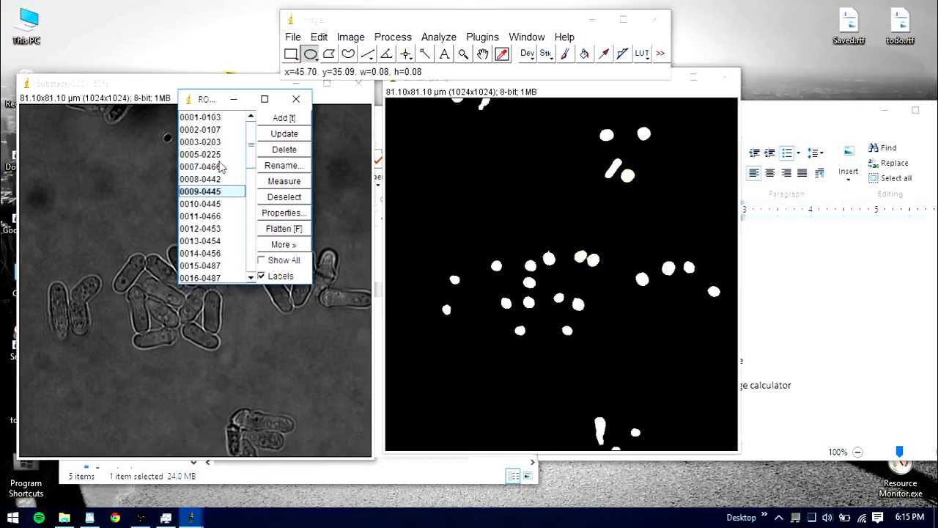
pyautogui.press('Up')
pyautogui.press('Up')
pyautogui.press('Up')
pyautogui.press('Up')
pyautogui.press('Up')
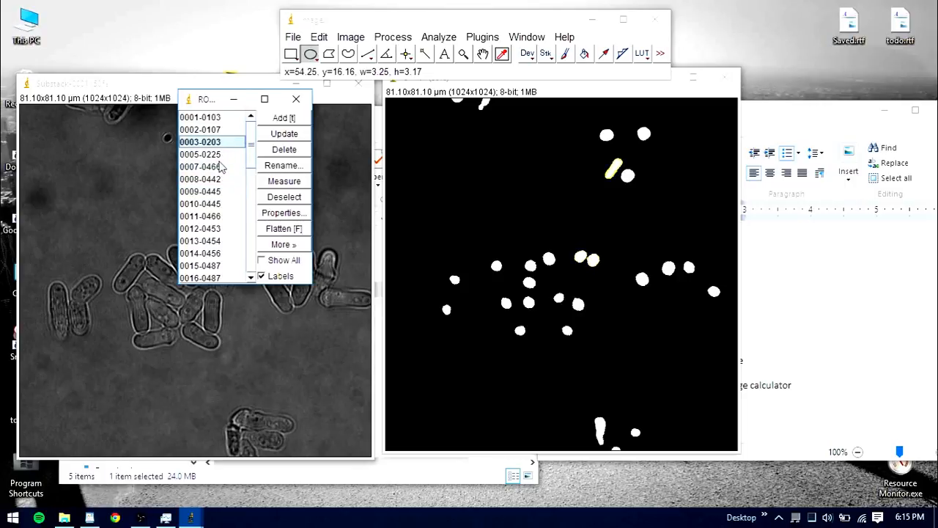
pyautogui.press('Down')
pyautogui.press('Down')
pyautogui.press('Down')
pyautogui.press('Down')
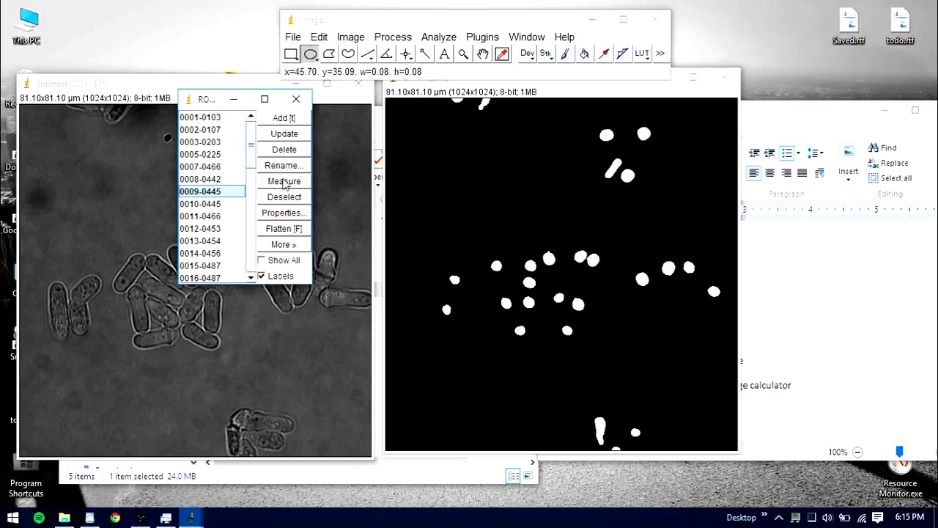
pyautogui.click(300, 151)
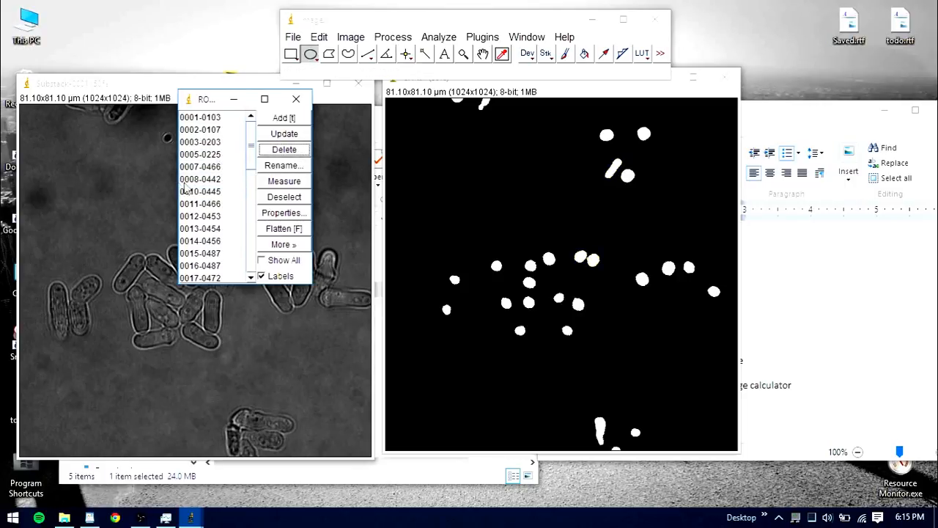
# Recheck the ROIs from 0003-0203 onward and delete the tiny ROI 0010-0445.
pyautogui.press('Up')
pyautogui.press('Up')
pyautogui.press('Up')
pyautogui.press('Up')
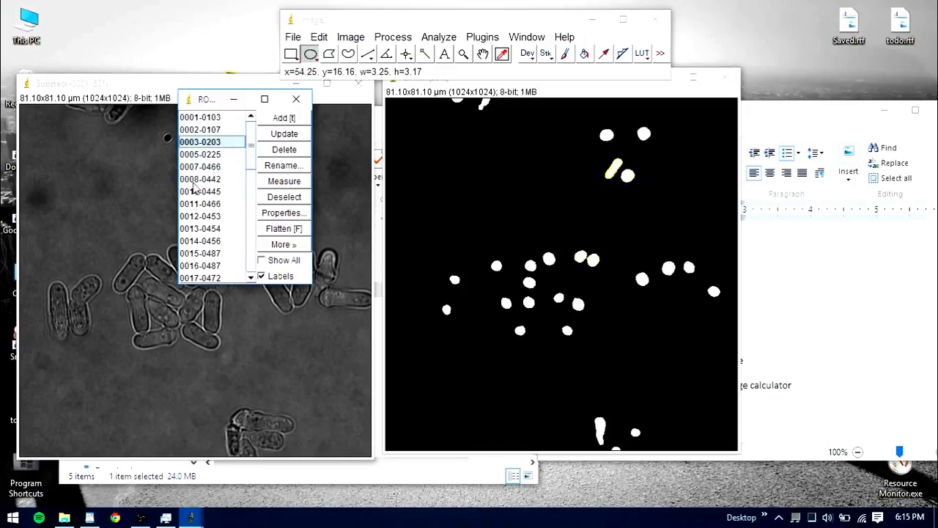
pyautogui.press('Down')
pyautogui.press('Down')
pyautogui.press('Up')
pyautogui.press('Down')
pyautogui.press('Down')
pyautogui.press('Down')
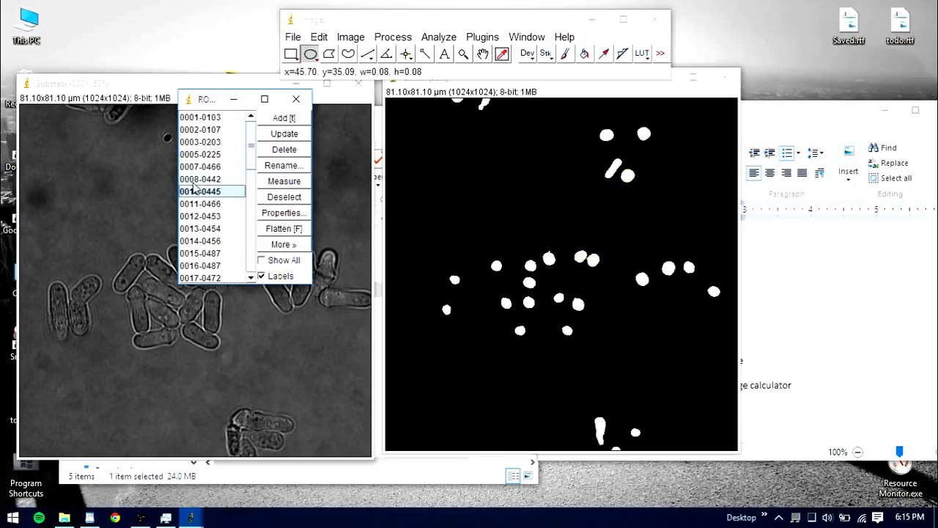
pyautogui.click(301, 152)
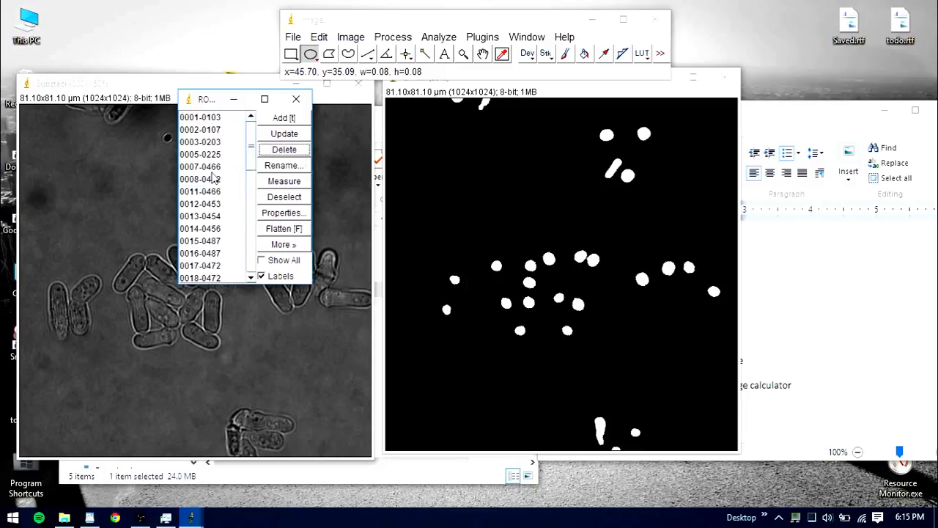
# Examine the remaining ROIs from 0008-0442 through 0039-0603 for tiny or duplicate outlines, and return to the start of the list.
pyautogui.click(213, 178)
pyautogui.press('Down')
pyautogui.press('Down')
pyautogui.press('Down')
pyautogui.press('Down')
pyautogui.press('Up')
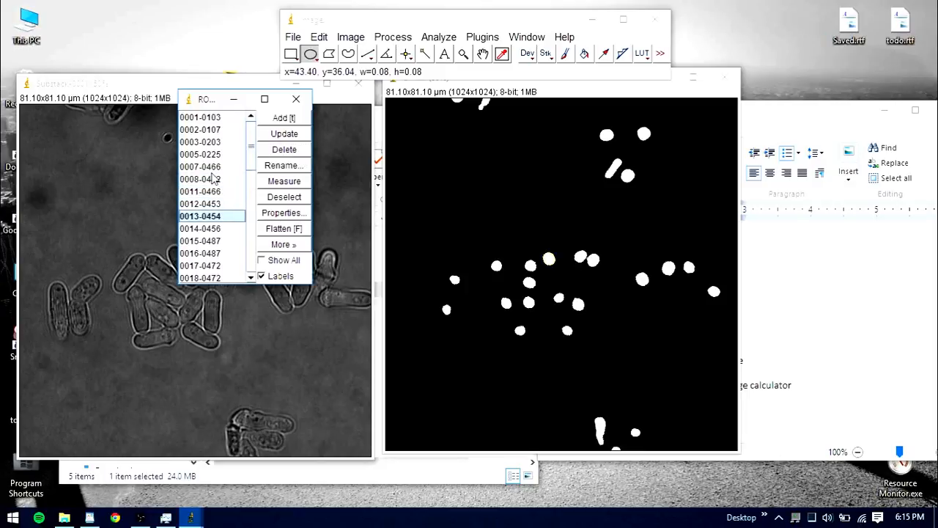
pyautogui.press('Up')
pyautogui.press('Down')
pyautogui.press('Down')
pyautogui.press('Down')
pyautogui.press('Down')
pyautogui.press('Down')
pyautogui.press('Down')
pyautogui.press('Down')
pyautogui.press('Down')
pyautogui.press('Down')
pyautogui.press('Down')
pyautogui.press('Down')
pyautogui.press('Down')
pyautogui.press('Down')
pyautogui.press('Down')
pyautogui.press('Down')
pyautogui.press('Down')
pyautogui.press('Down')
pyautogui.press('Down')
pyautogui.press('Down')
pyautogui.press('Down')
pyautogui.press('Down')
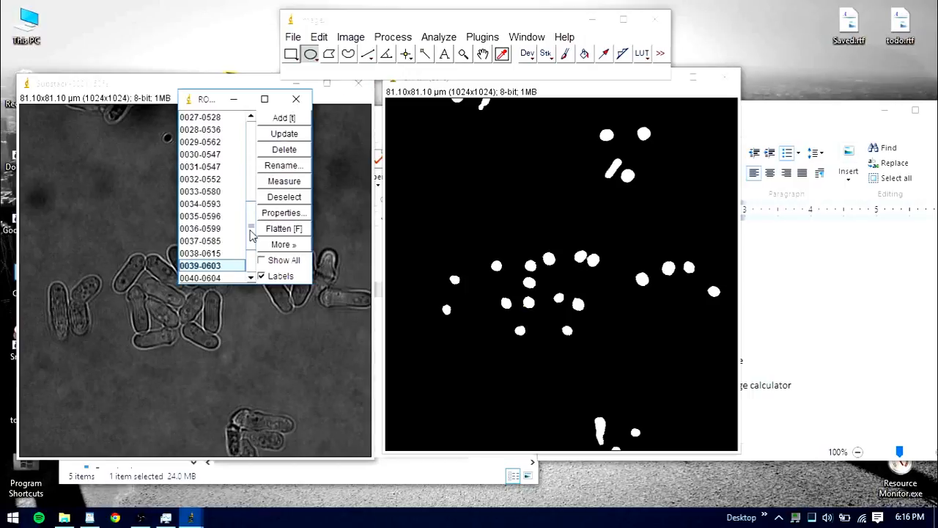
pyautogui.moveTo(251, 233); pyautogui.dragTo(246, 123)
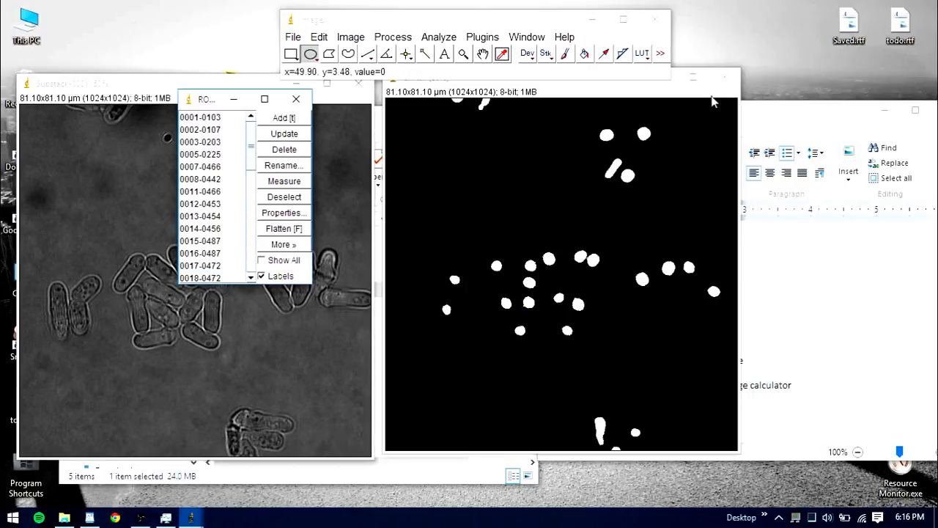
# Close the GFP mask without saving, reopen the original GFP.tif, and place it beside the Substack image.
pyautogui.click(723, 82)
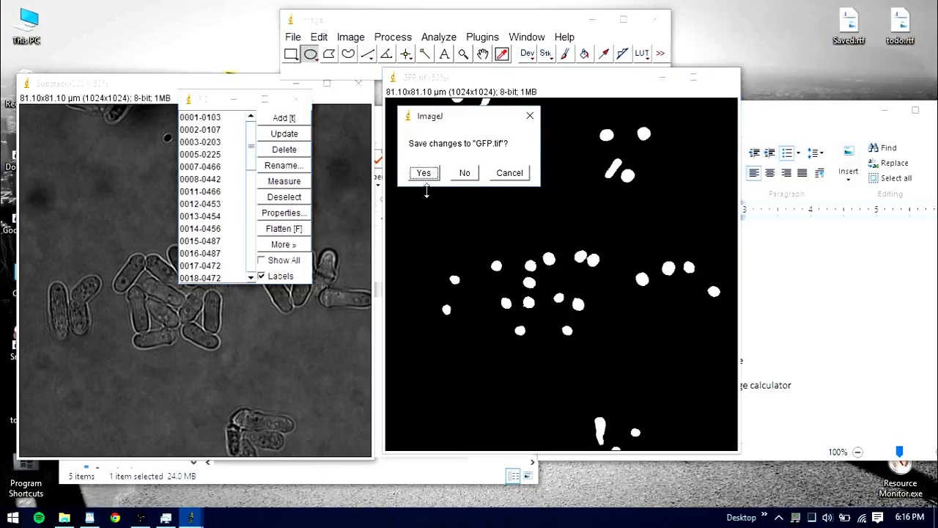
pyautogui.click(464, 174)
pyautogui.click(292, 37)
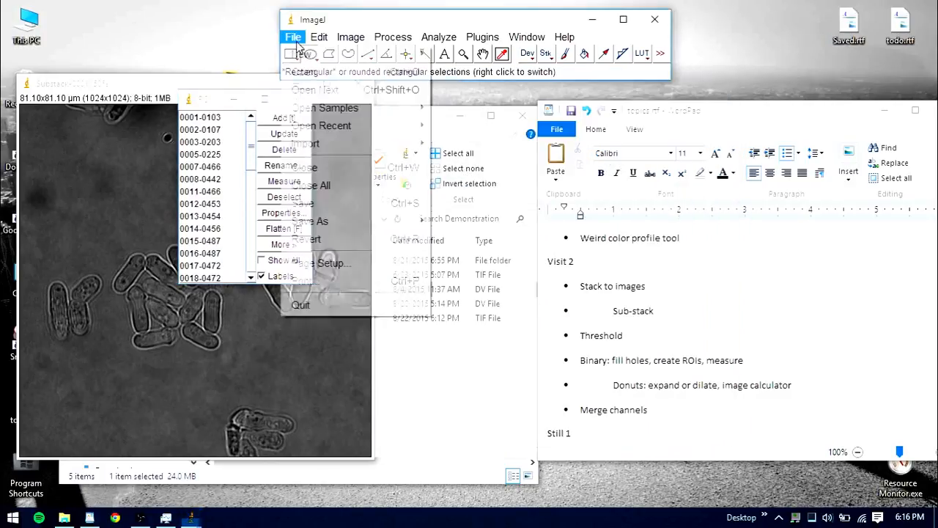
pyautogui.click(322, 80)
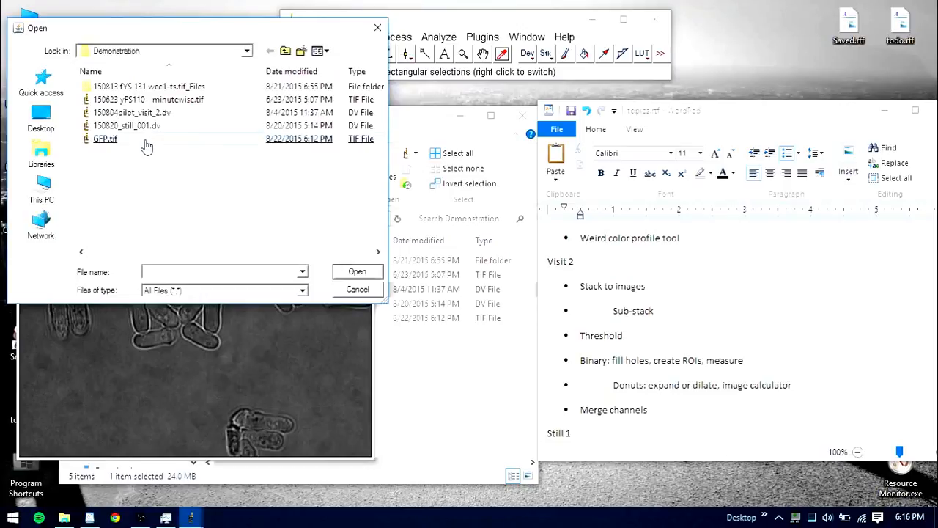
pyautogui.doubleClick(145, 137)
pyautogui.moveTo(277, 140); pyautogui.dragTo(636, 71)
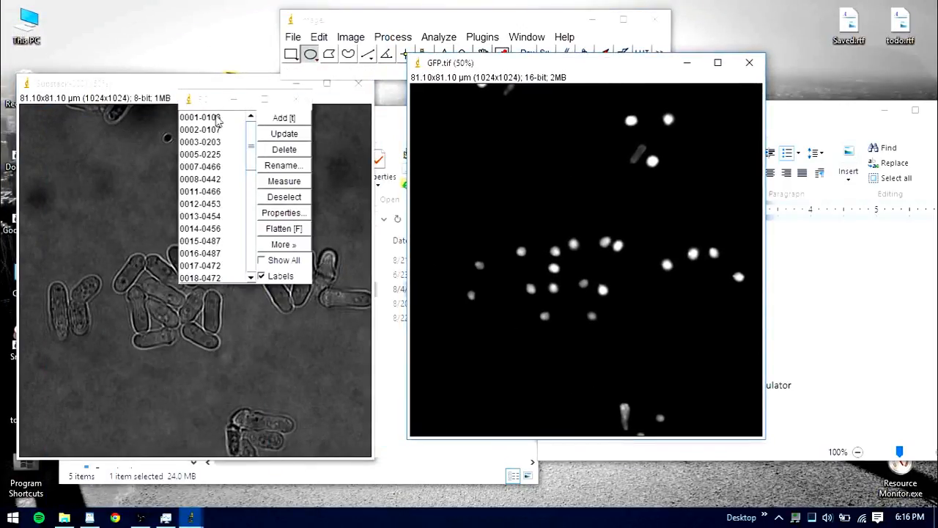
# Place the ROI Manager between the images and examine how the stored ROIs fit the nuclei in the original GFP image.
pyautogui.moveTo(217, 98); pyautogui.dragTo(297, 95)
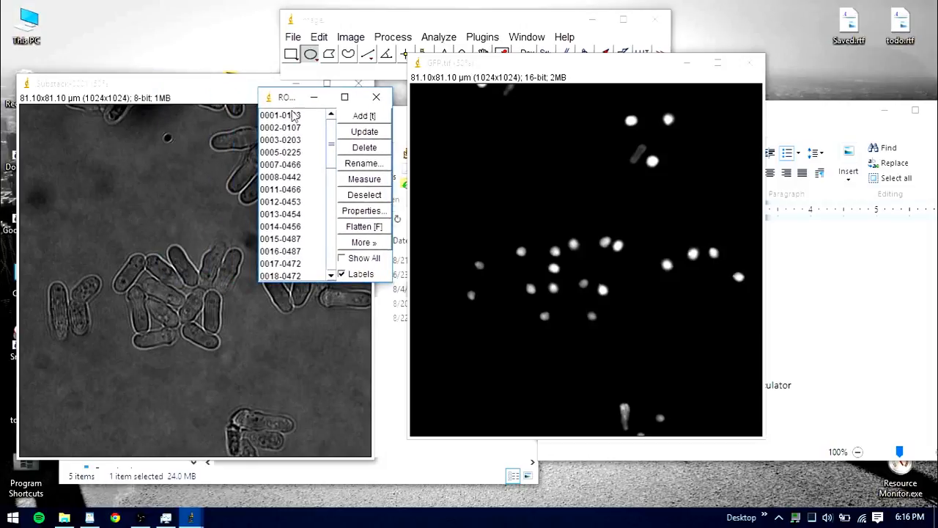
pyautogui.click(293, 115)
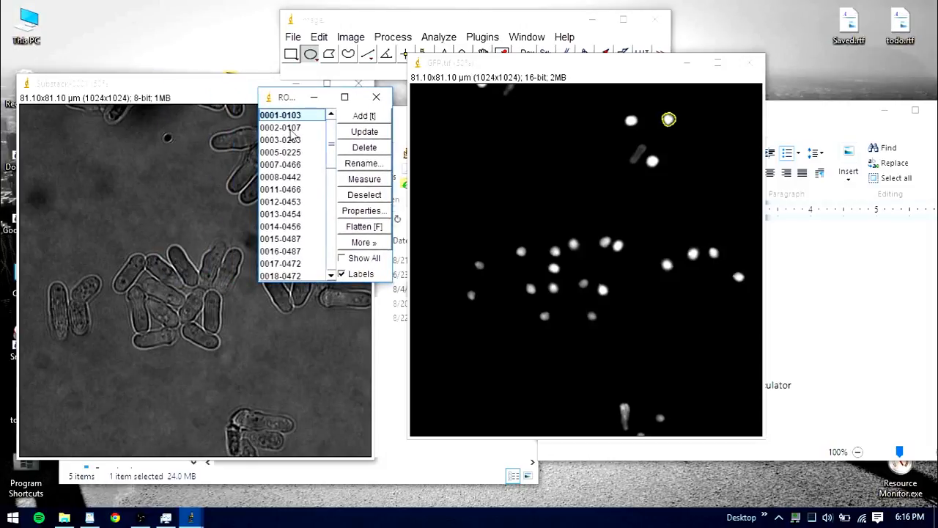
pyautogui.click(291, 127)
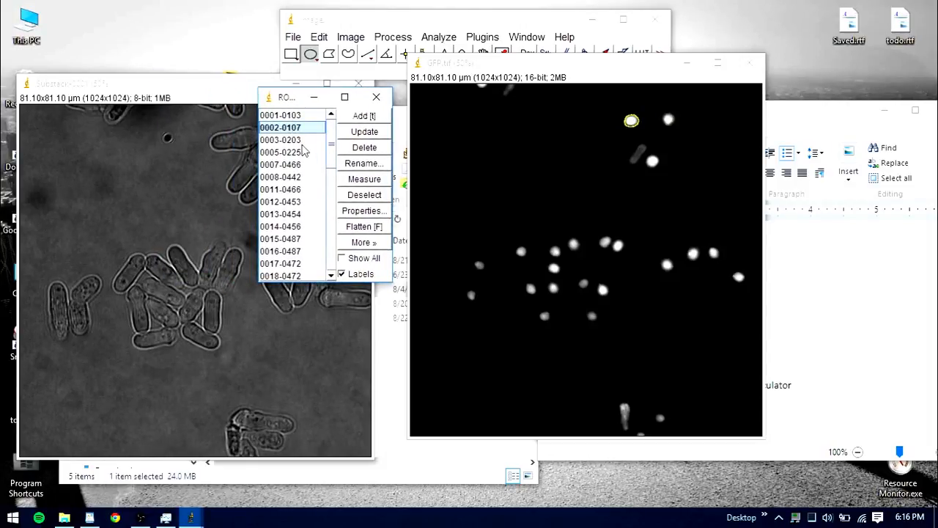
pyautogui.press('Down')
pyautogui.press('Down')
pyautogui.press('Down')
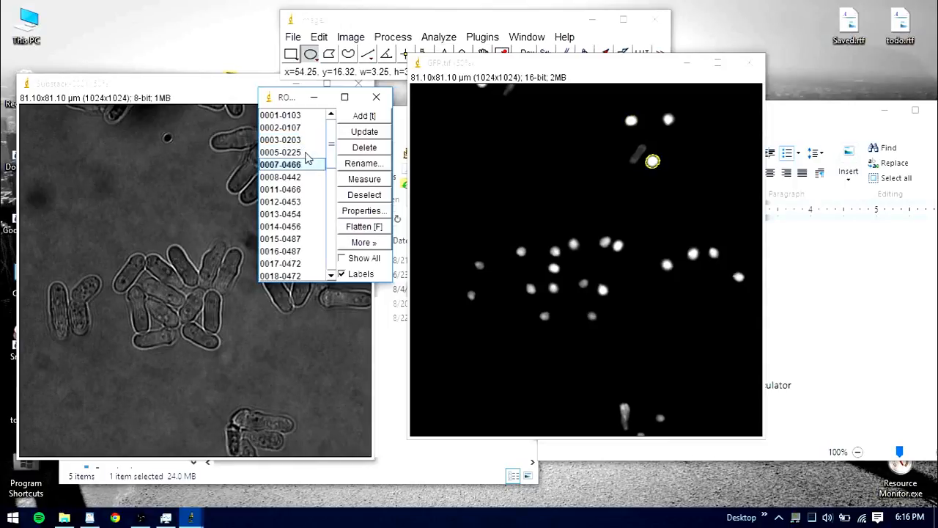
pyautogui.press('Down')
pyautogui.press('Up')
pyautogui.press('Up')
pyautogui.press('Up')
pyautogui.press('Up')
pyautogui.press('Up')
pyautogui.press('Down')
pyautogui.press('Down')
pyautogui.press('Down')
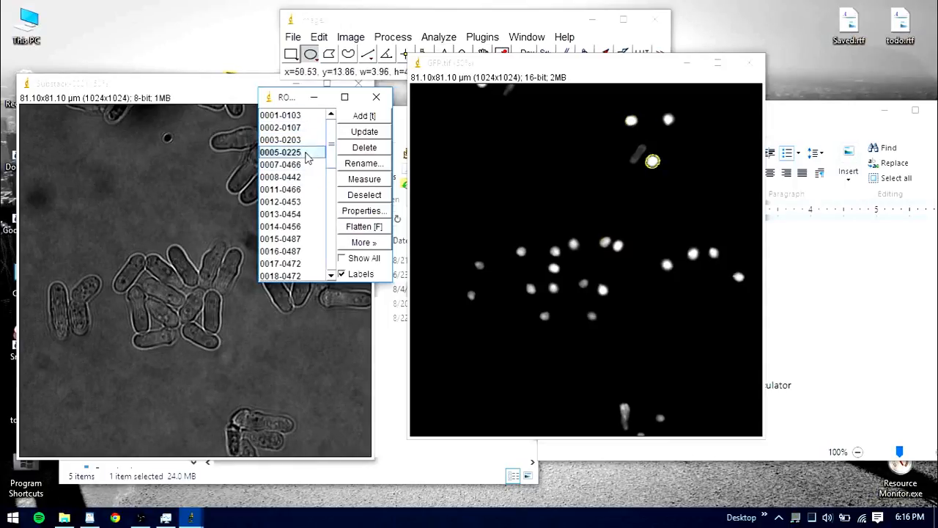
pyautogui.press('Down')
pyautogui.press('Down')
pyautogui.press('Down')
pyautogui.press('Down')
pyautogui.press('Down')
pyautogui.press('Down')
pyautogui.press('Down')
pyautogui.press('Down')
pyautogui.press('Down')
pyautogui.press('Down')
pyautogui.press('Down')
pyautogui.press('Down')
pyautogui.press('Up')
pyautogui.press('Up')
pyautogui.press('Up')
pyautogui.press('Up')
pyautogui.press('Up')
pyautogui.press('Up')
pyautogui.press('Up')
pyautogui.press('Up')
pyautogui.press('Up')
pyautogui.press('Up')
pyautogui.press('Up')
pyautogui.press('Up')
pyautogui.press('Up')
pyautogui.press('Up')
pyautogui.press('Up')
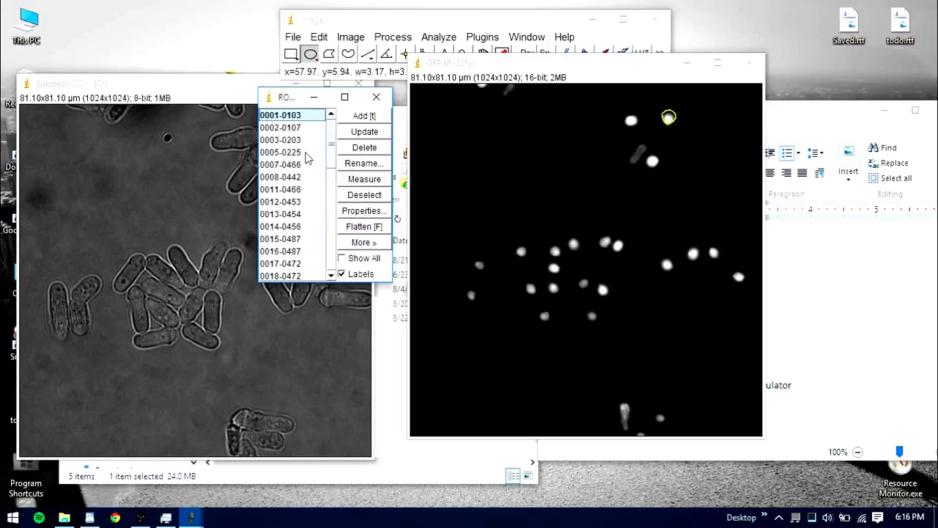
# Show all stored ROIs on the GFP image and set the measurements to area and mean gray value.
pyautogui.hotkey('ctrl', 'a')
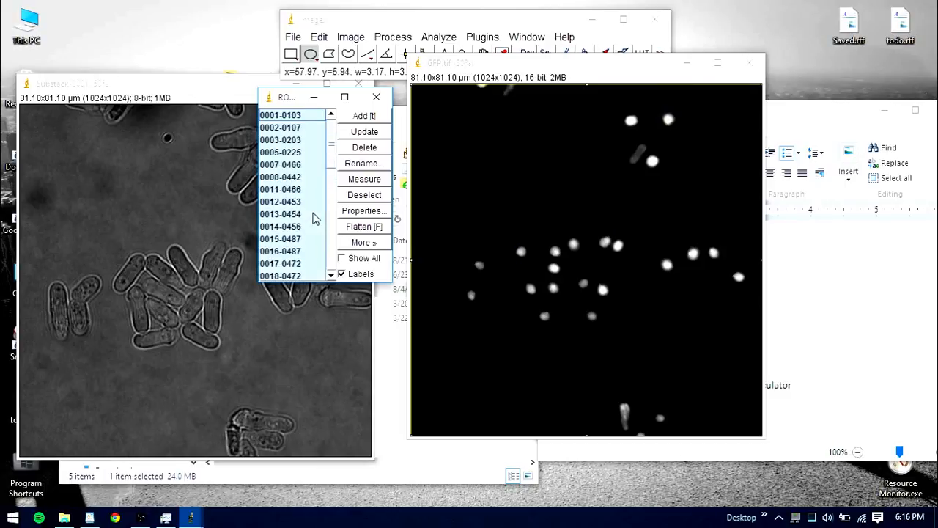
pyautogui.click(342, 260)
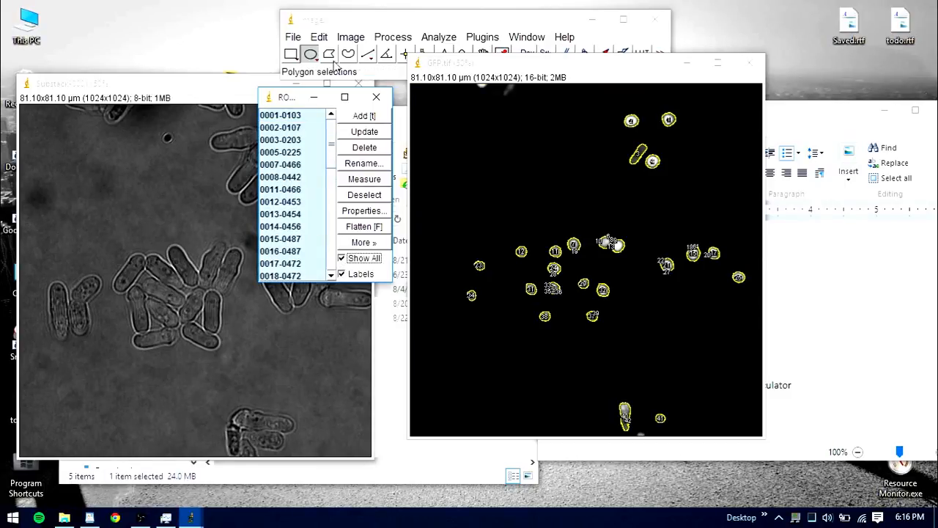
pyautogui.click(455, 41)
pyautogui.click(469, 161)
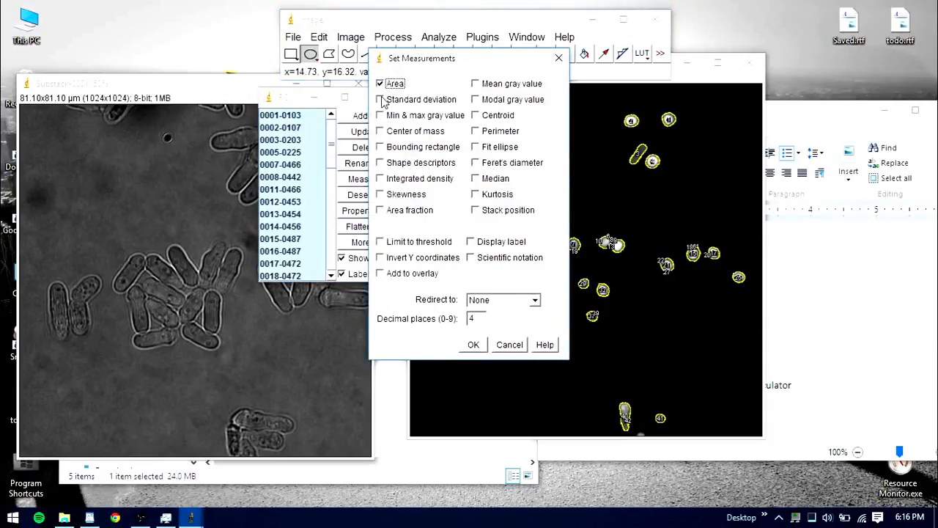
pyautogui.click(484, 87)
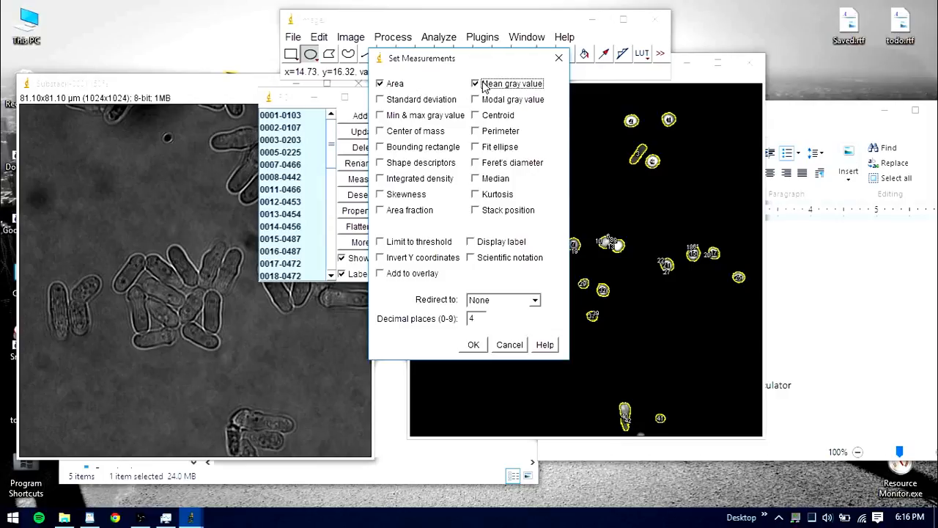
pyautogui.click(473, 345)
# Switch to Excel and create a blank workbook for the measurements.
pyautogui.click(12, 517)
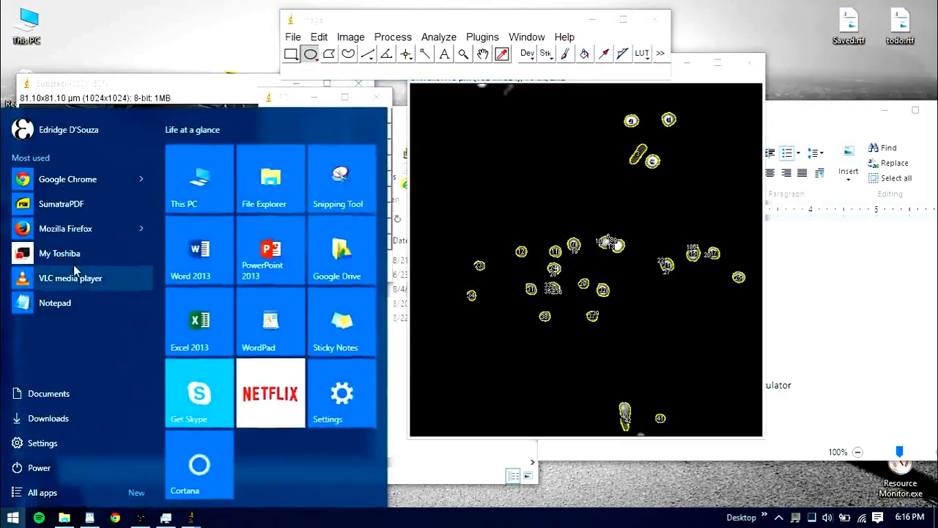
pyautogui.click(199, 323)
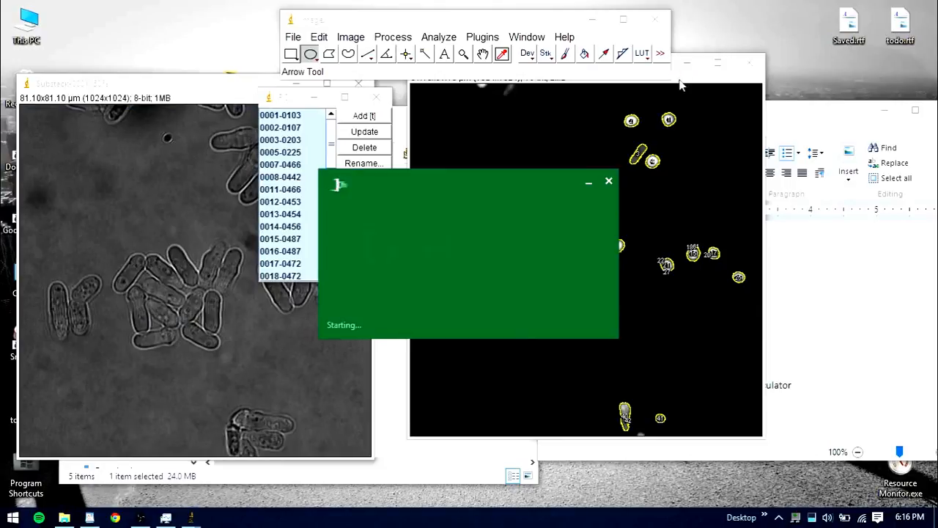
pyautogui.click(680, 85)
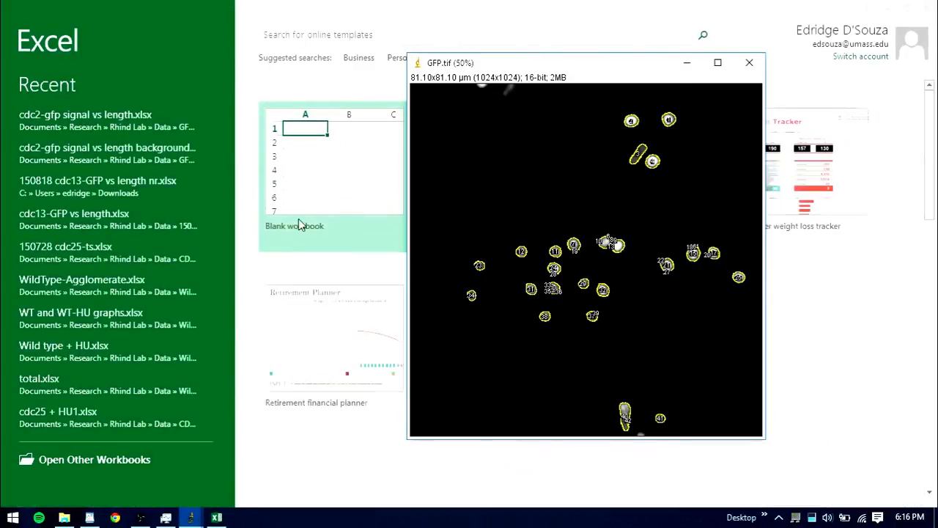
pyautogui.click(298, 225)
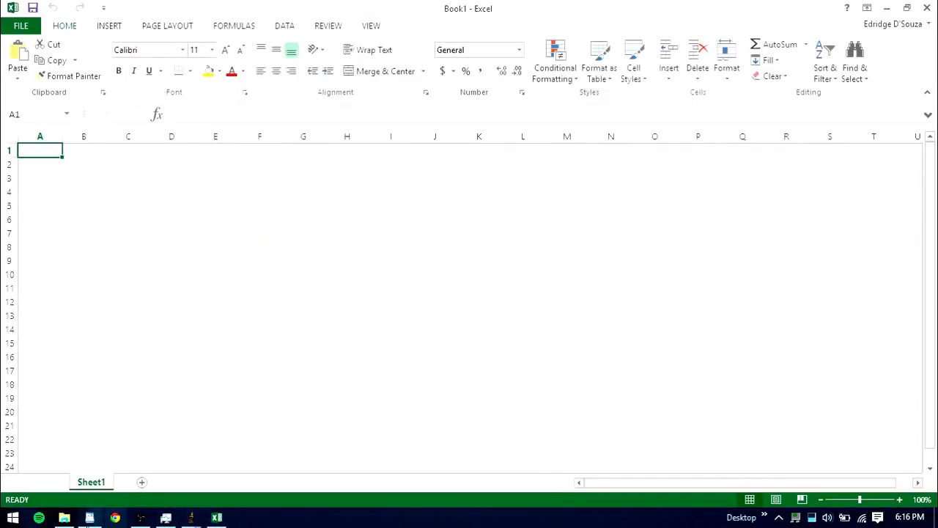
# Switch back to ImageJ, bringing its main window, the ROI Manager and GFP.tif in front of the workbook.
pyautogui.click(279, 458)
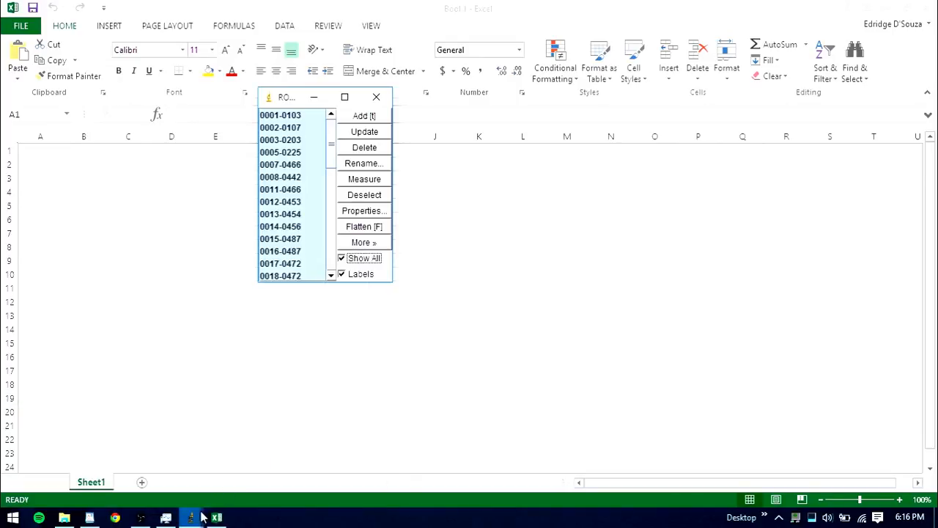
pyautogui.moveTo(189, 516)
pyautogui.click(385, 444)
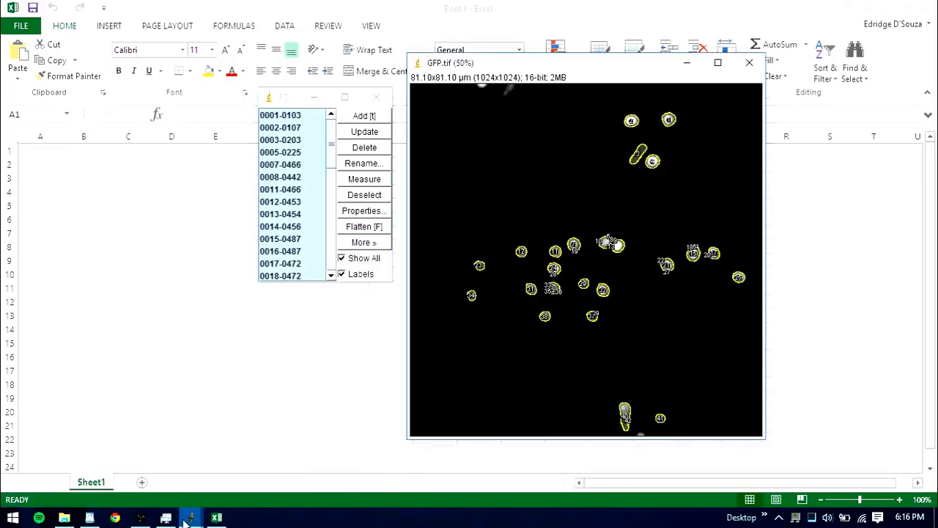
pyautogui.click(93, 471)
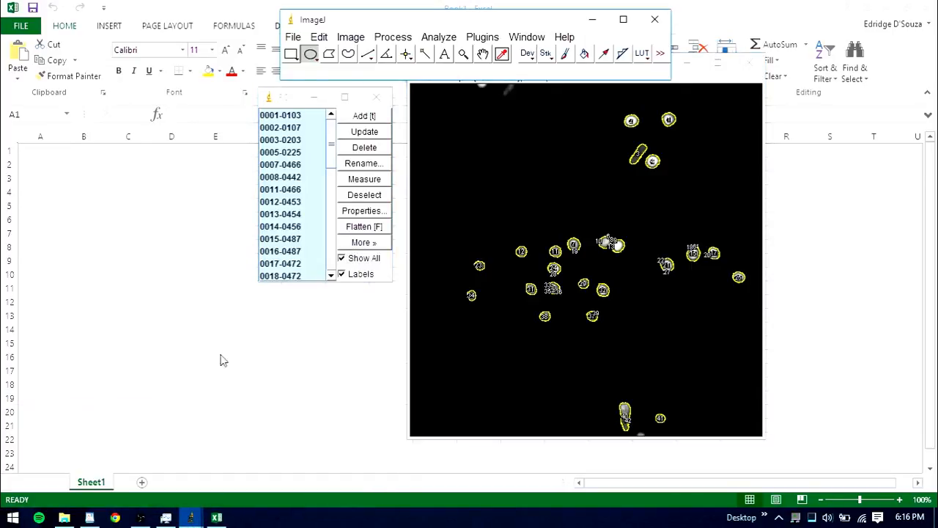
pyautogui.click(682, 80)
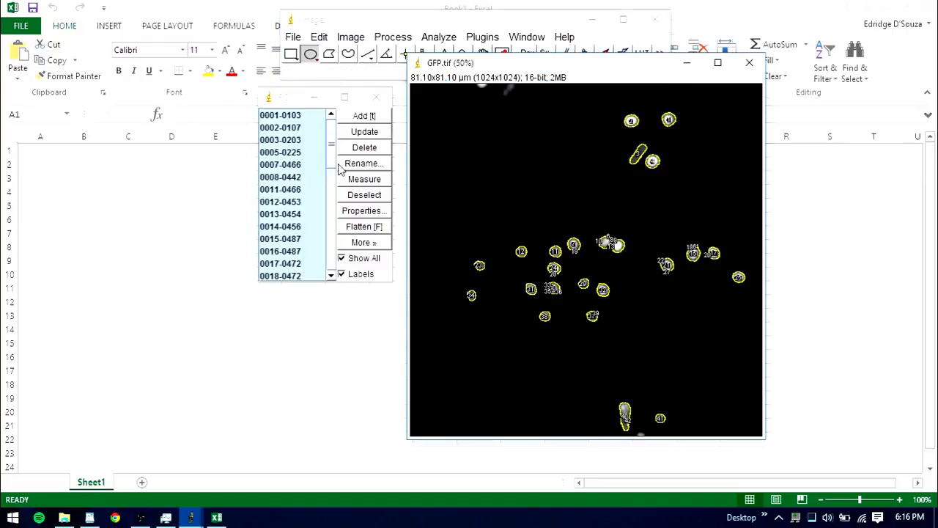
# Select every ROI in the ROI Manager and measure them all on the GFP image.
pyautogui.click(303, 161)
pyautogui.click(288, 133)
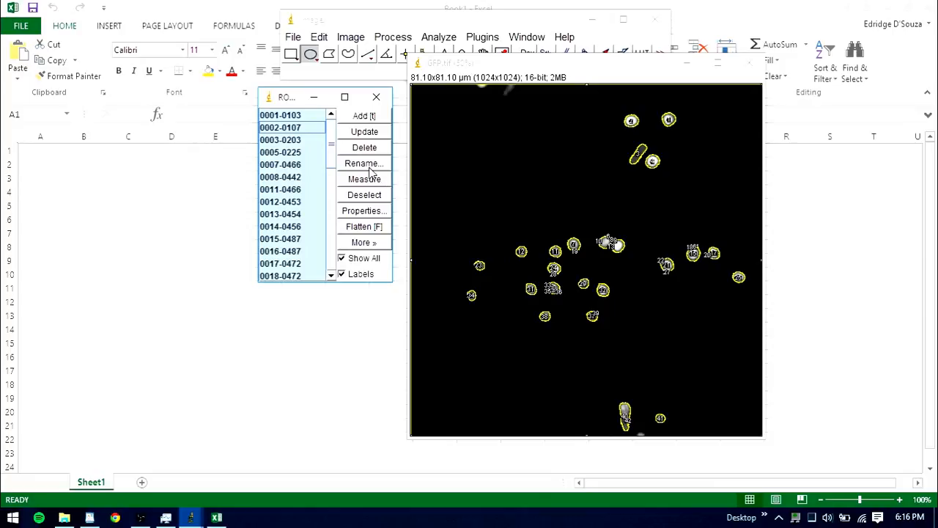
pyautogui.click(190, 517)
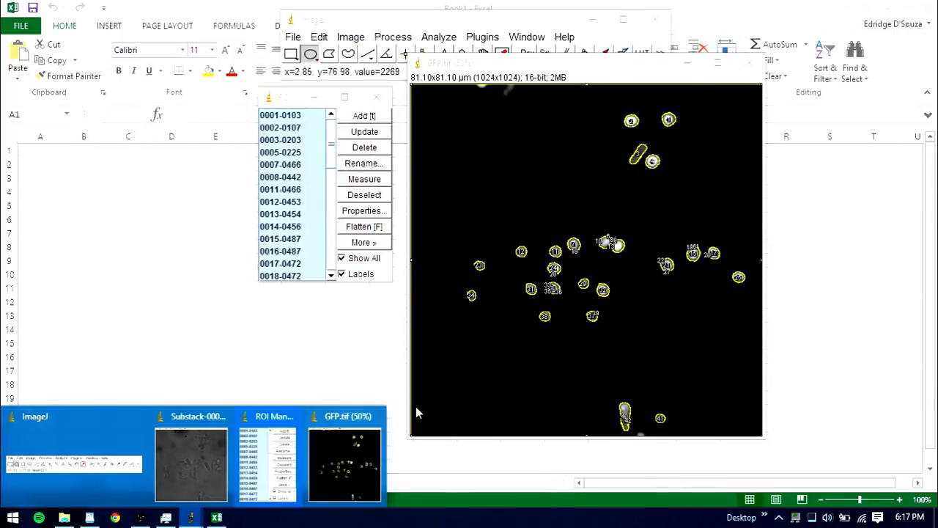
pyautogui.click(282, 108)
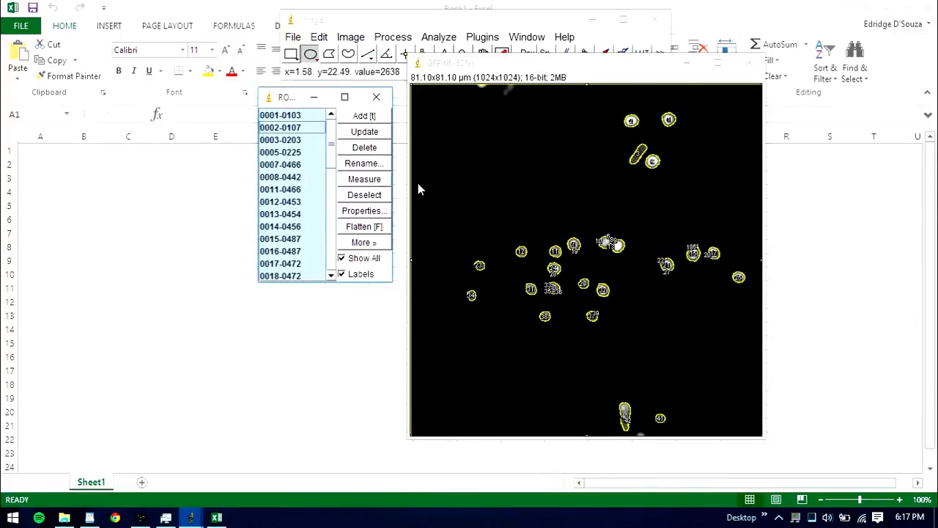
pyautogui.click(374, 181)
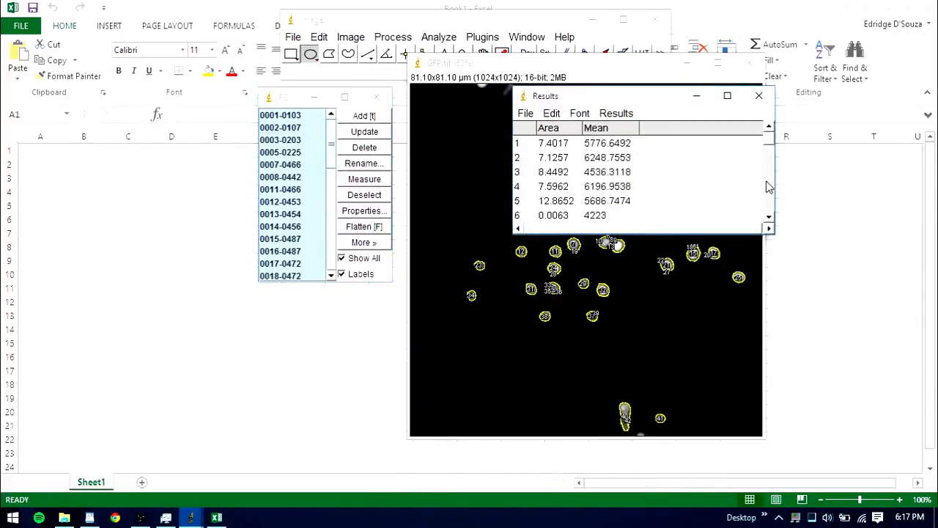
# Cut all rows from the Results table and paste them into the Excel workbook starting at cell A3.
pyautogui.scroll(-2, 768, 133)
pyautogui.scroll(2, 768, 134)
pyautogui.click(565, 143)
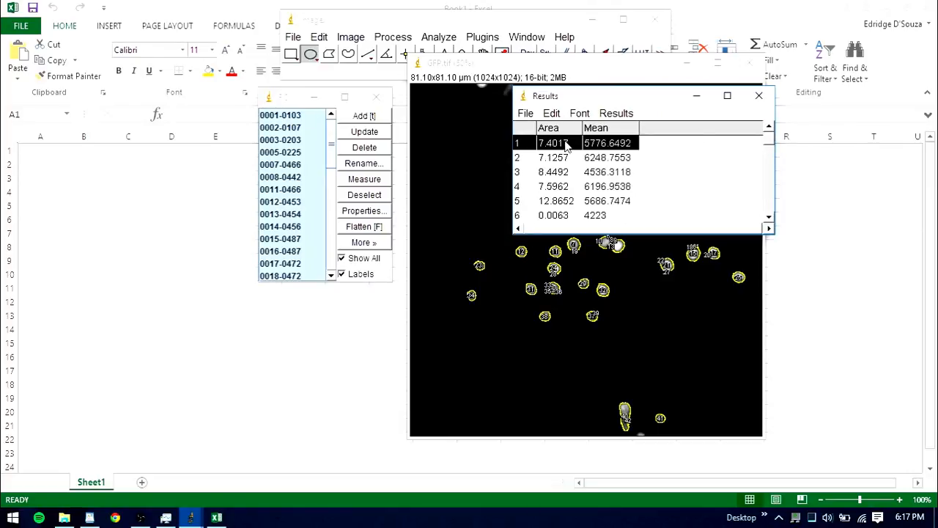
pyautogui.click(592, 156)
pyautogui.hotkey('ctrl', 'a')
pyautogui.rightClick(592, 156)
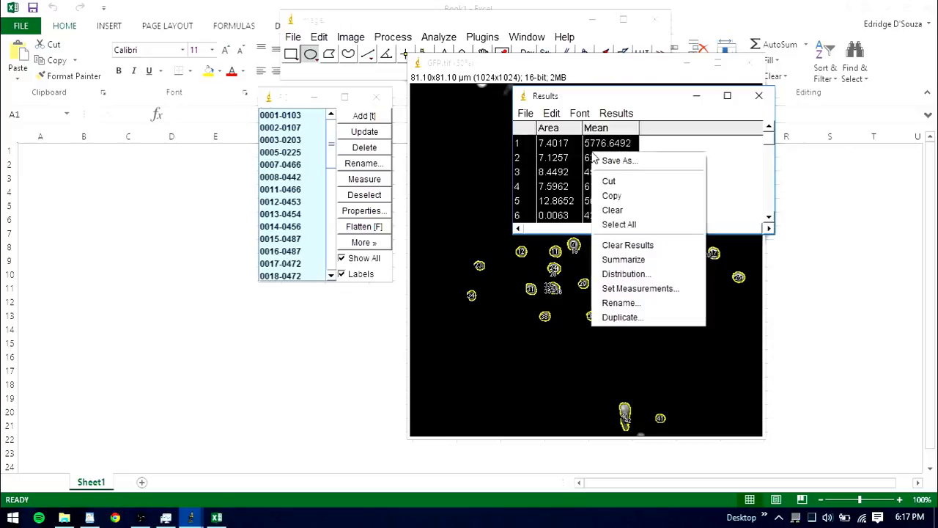
pyautogui.click(607, 183)
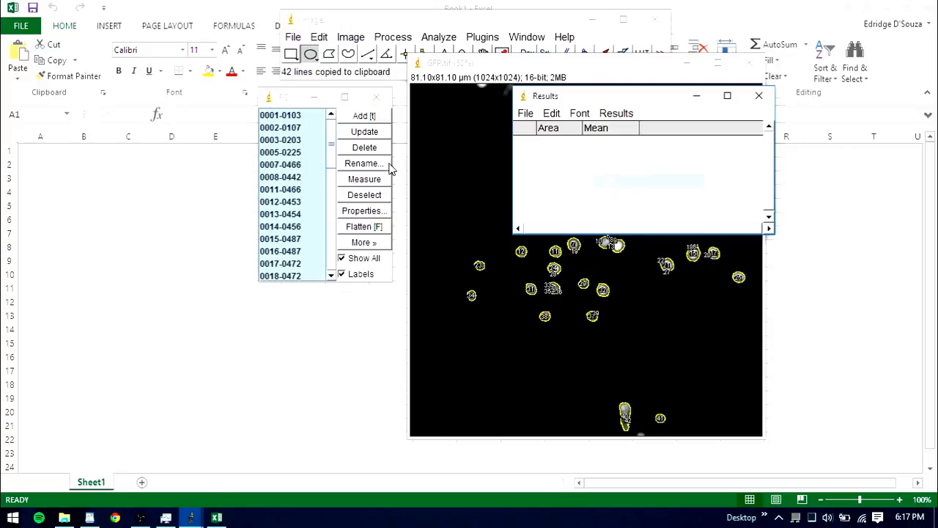
pyautogui.click(46, 180)
pyautogui.hotkey('ctrl', 'v')
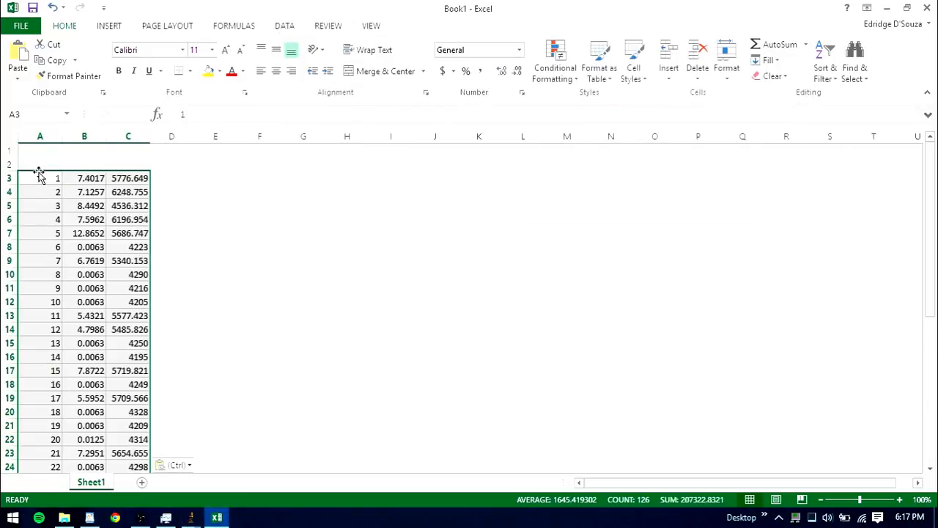
# Label the pasted columns in row 2 as ROI, Area and Mean Grey Value.
pyautogui.doubleClick(39, 164)
pyautogui.write('RPI')
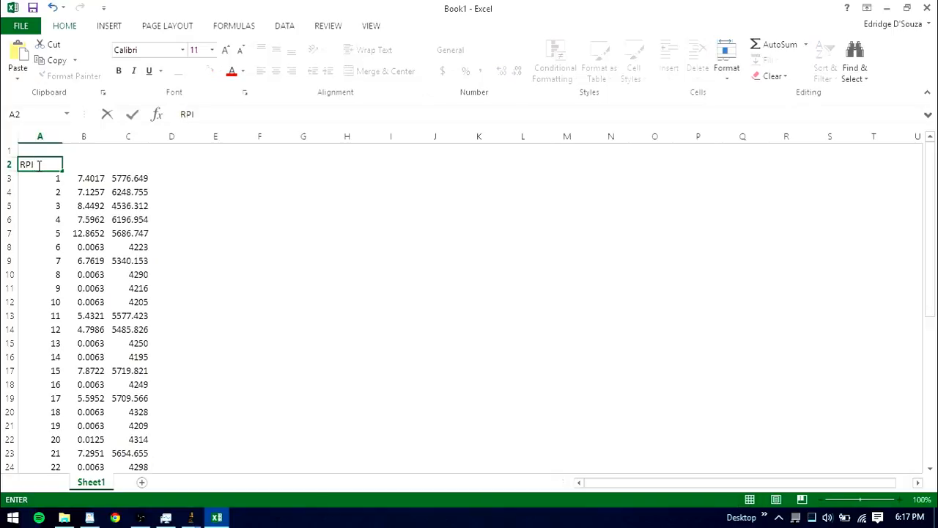
pyautogui.write('OI')
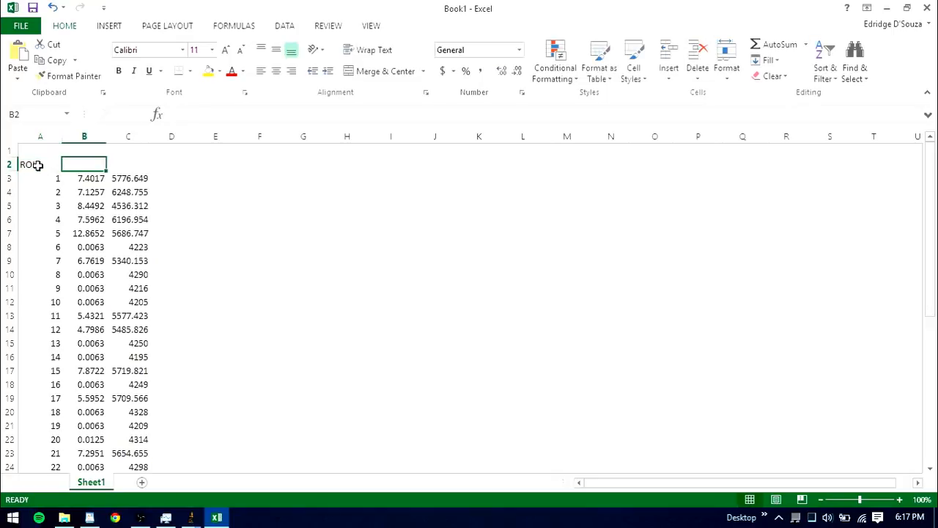
pyautogui.write('Area')
pyautogui.press('Tab')
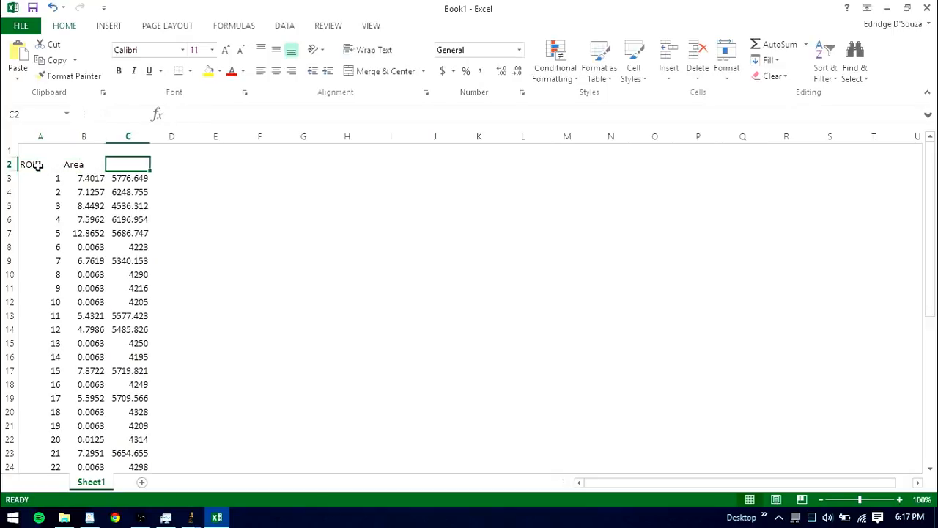
pyautogui.write('Mean Grey')
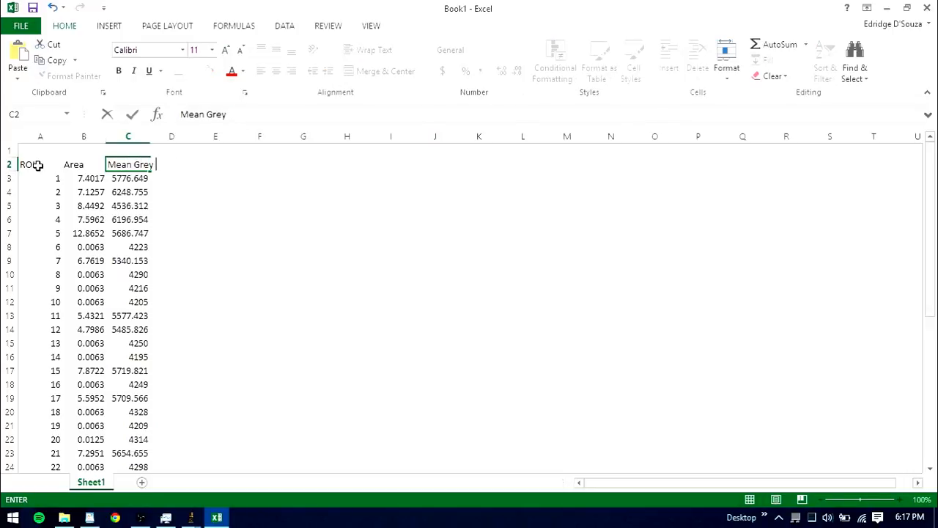
pyautogui.press('Tab')
pyautogui.press('Tab')
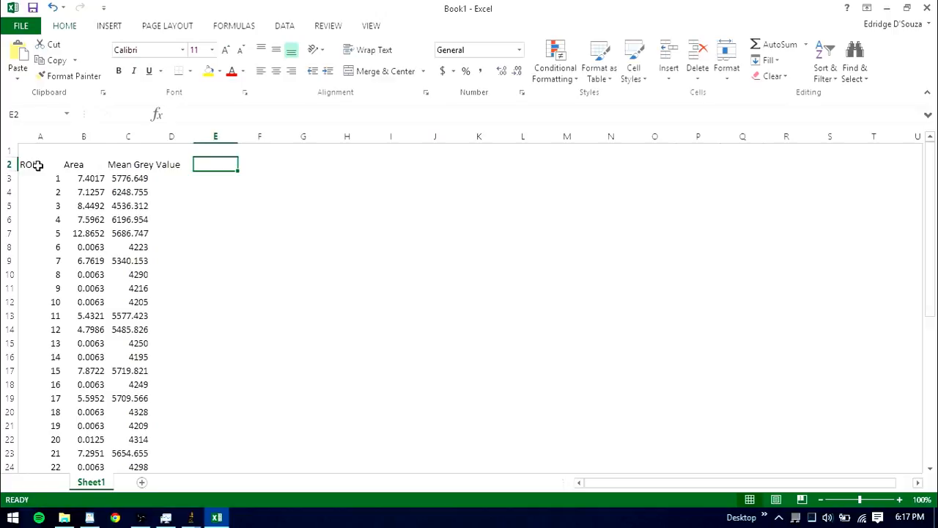
# Switch to ImageJ's Substack image, display ROI 0001-0103 on it, and move the ROI Manager clear of the image.
pyautogui.click(191, 517)
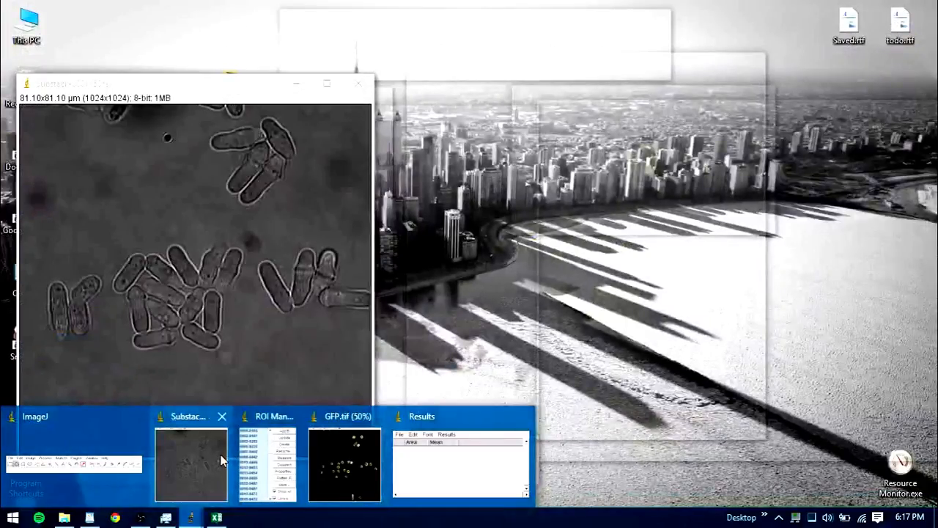
pyautogui.click(223, 460)
pyautogui.moveTo(189, 513)
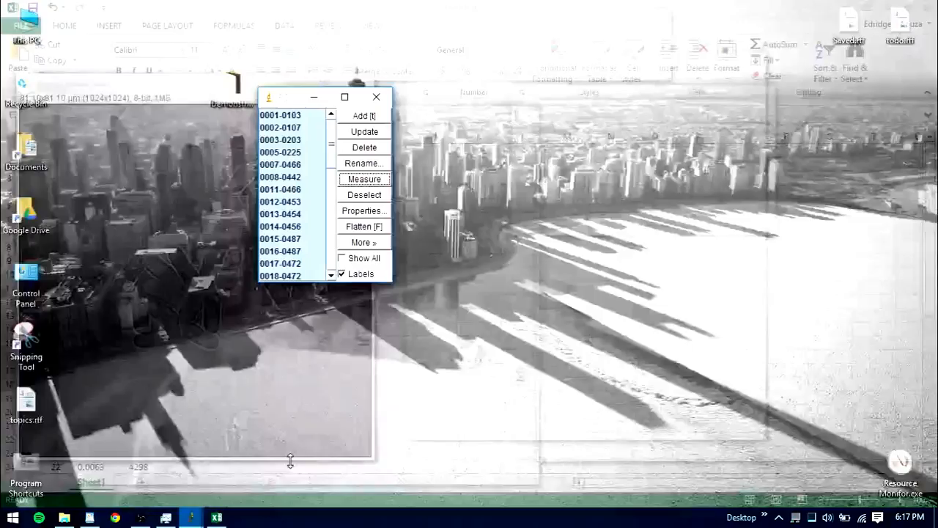
pyautogui.click(290, 460)
pyautogui.click(304, 118)
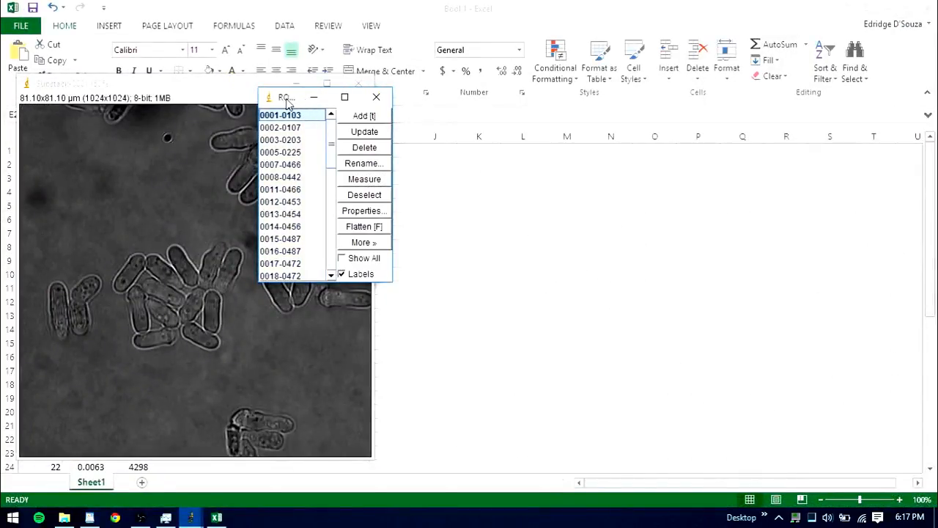
pyautogui.moveTo(288, 103); pyautogui.dragTo(540, 74)
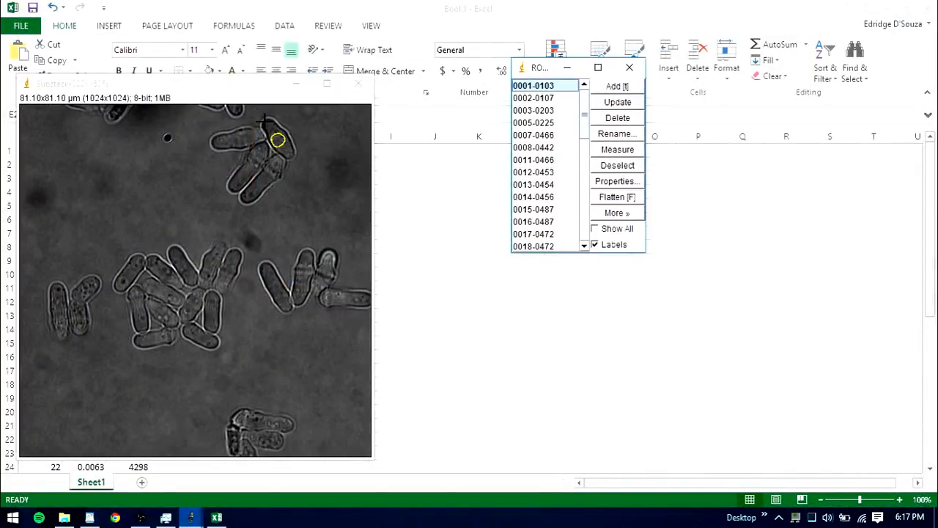
# Bring the ImageJ main window, Substack image and ROI Manager in front of the workbook, and activate the straight line tool.
pyautogui.click(198, 509)
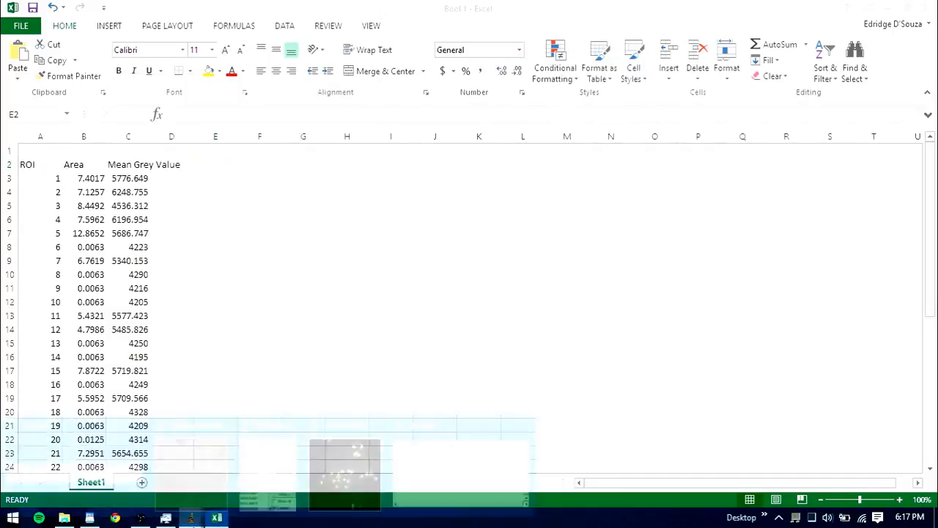
pyautogui.click(71, 458)
pyautogui.click(165, 517)
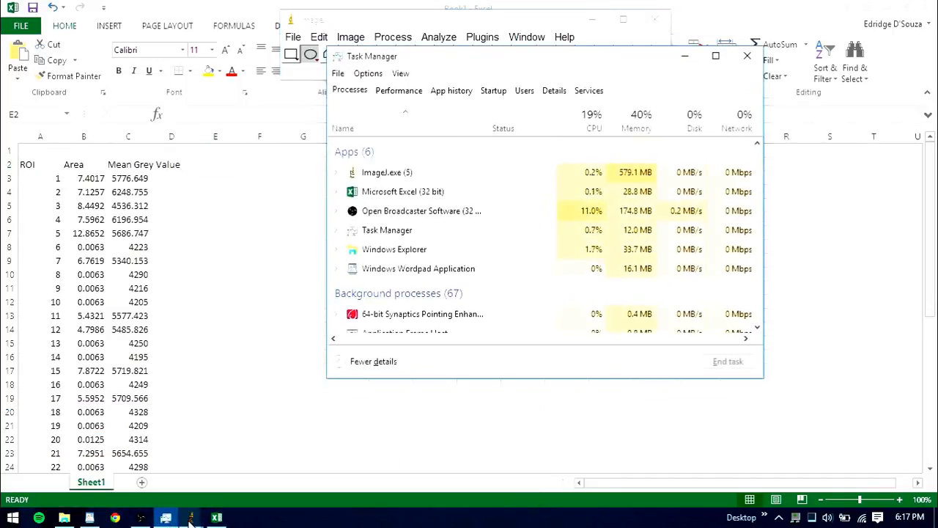
pyautogui.moveTo(191, 518)
pyautogui.click(176, 436)
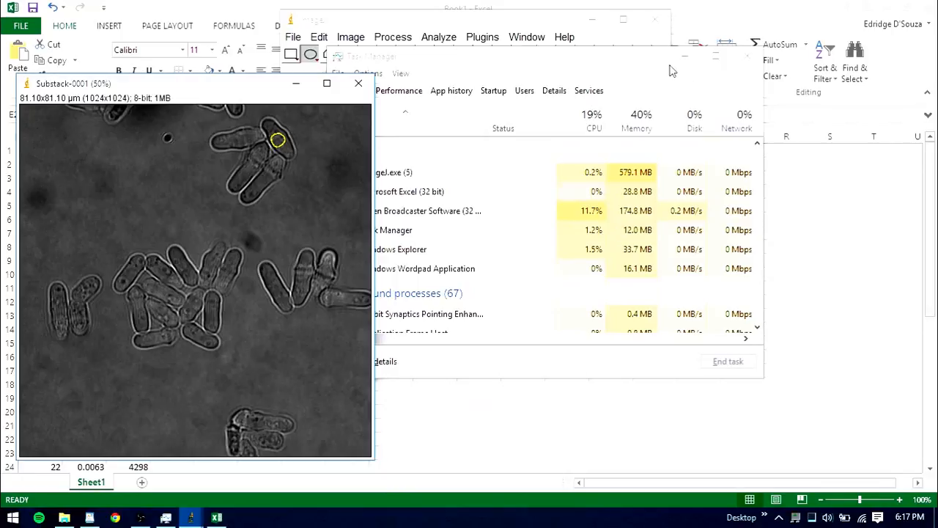
pyautogui.moveTo(191, 517)
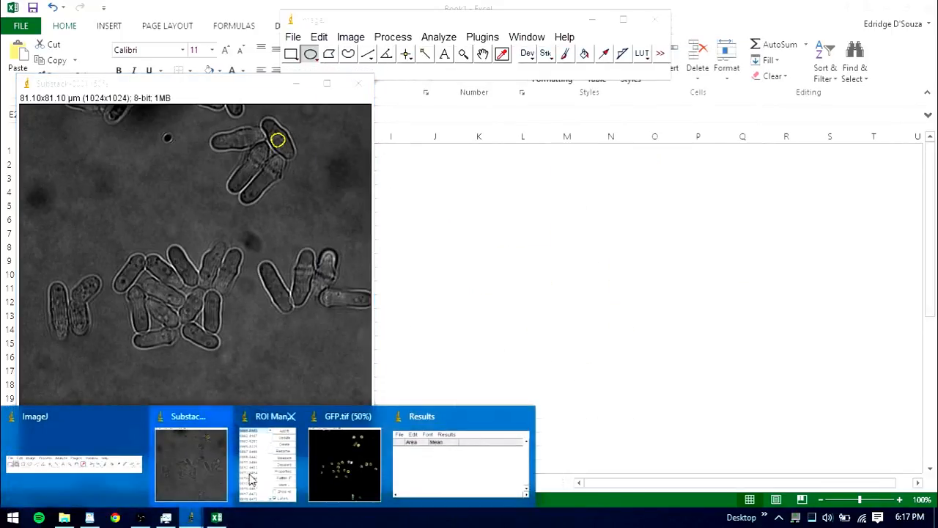
pyautogui.click(288, 471)
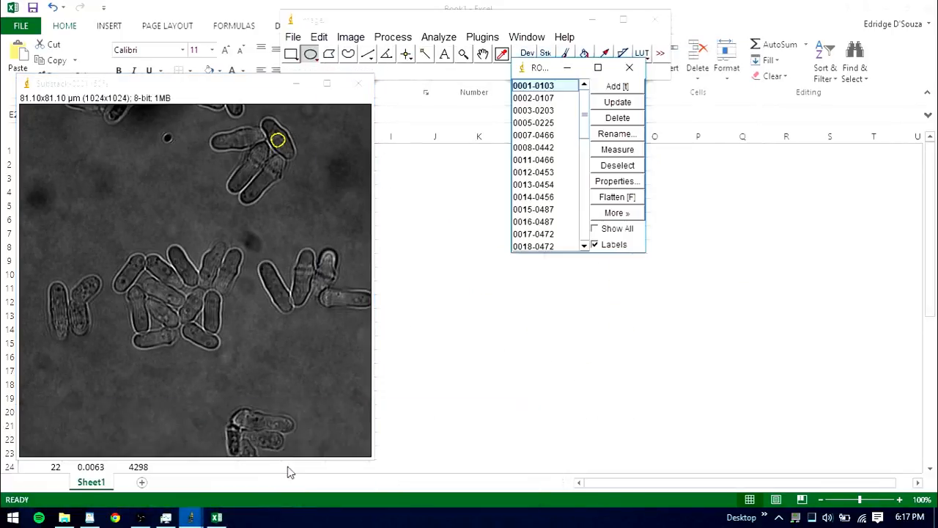
pyautogui.click(367, 53)
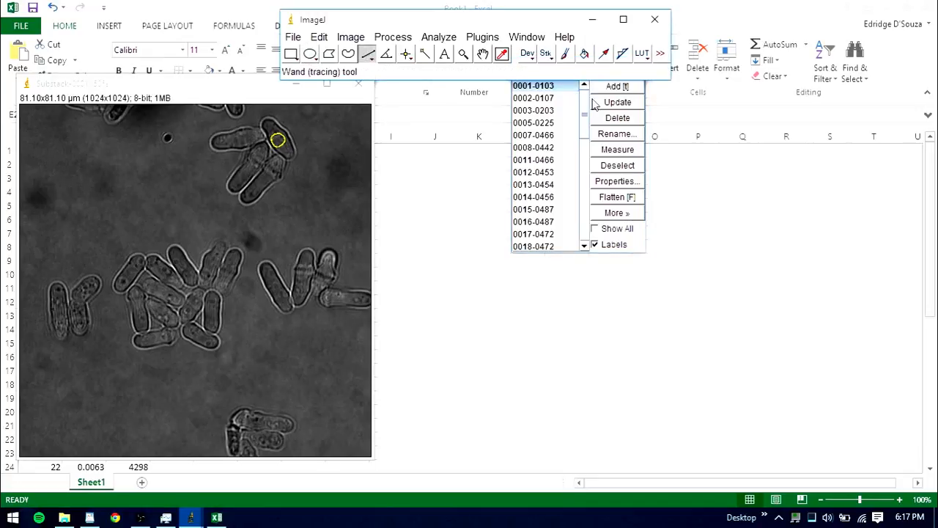
# Measure the lengths of the cells matching ROIs 0001-0103 and 0002-0107 with end-to-end straight lines, and clear the last line from the image.
pyautogui.click(547, 89)
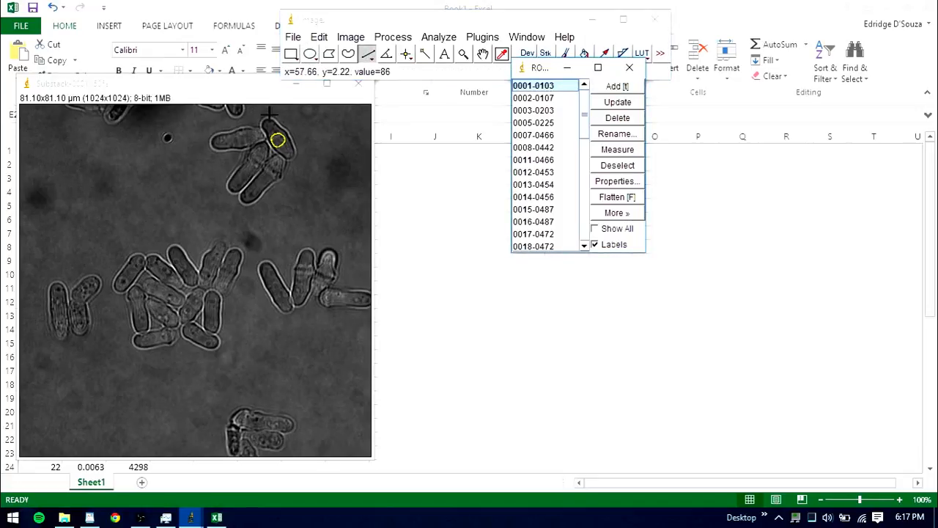
pyautogui.moveTo(261, 119); pyautogui.dragTo(290, 158)
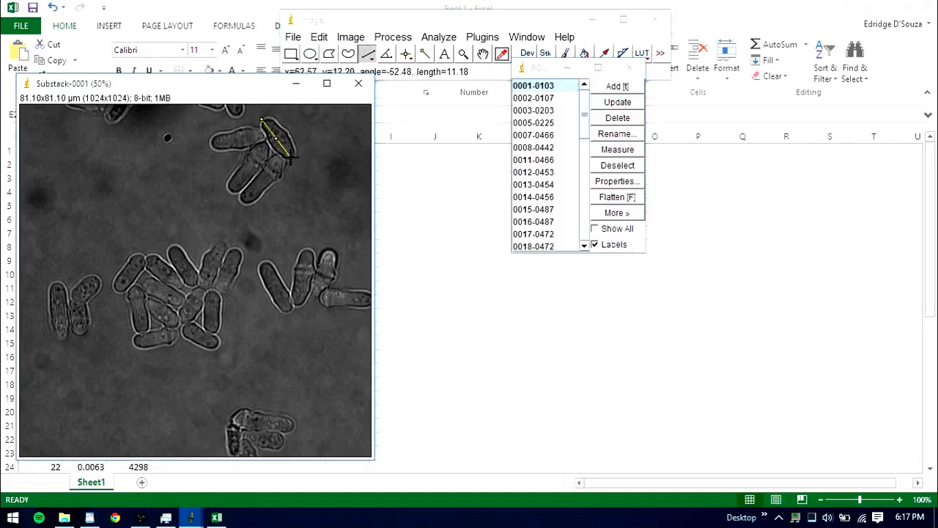
pyautogui.click(546, 99)
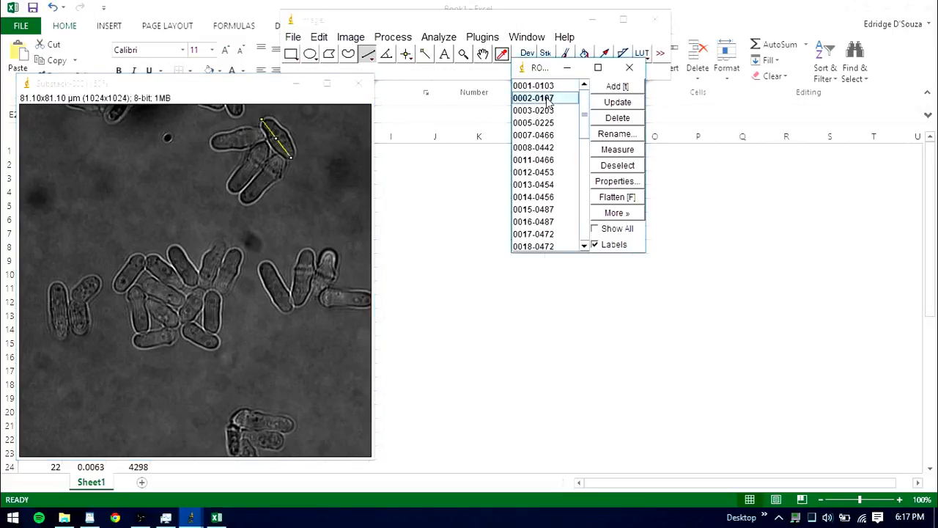
pyautogui.moveTo(211, 141); pyautogui.dragTo(268, 133)
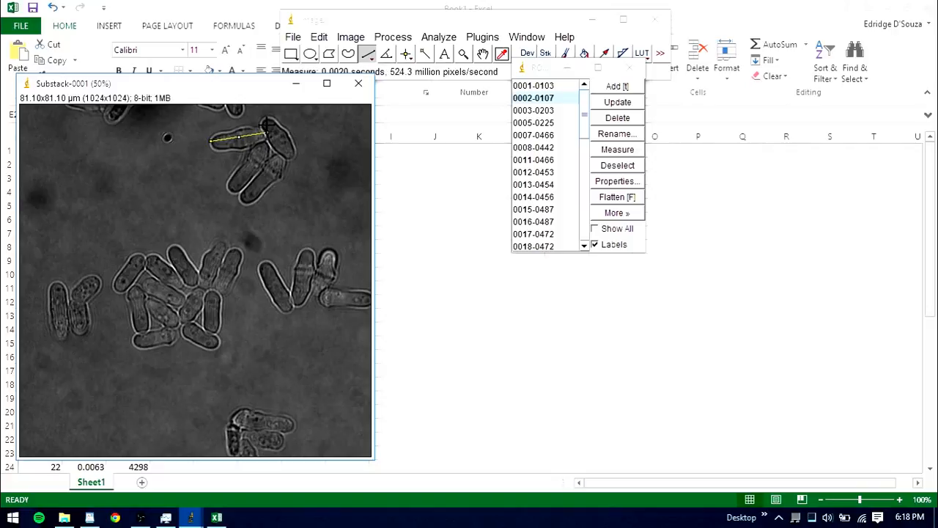
pyautogui.moveTo(257, 90); pyautogui.dragTo(345, 100)
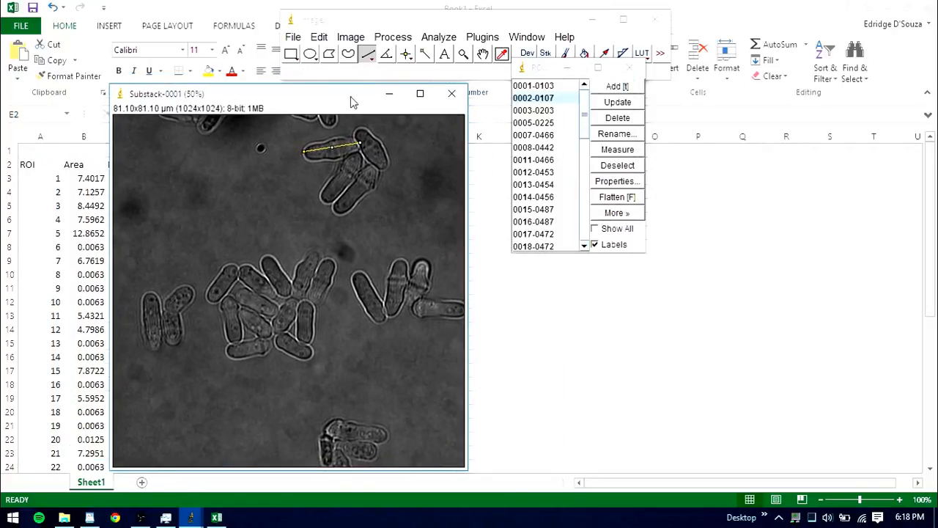
pyautogui.click(384, 246)
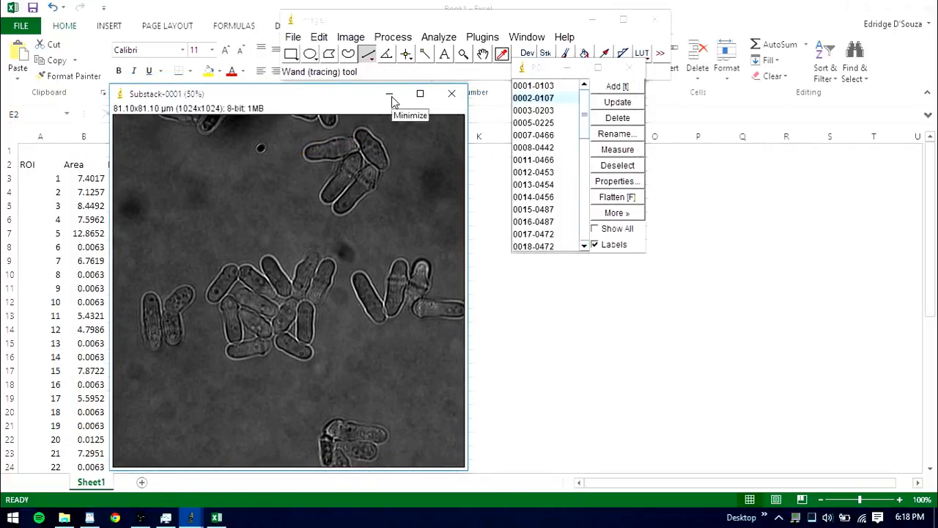
# Switch to the Excel workbook and enter the header Length in F2 with values 1, 2, 3, 4, 5 and 5 below it.
pyautogui.click(391, 96)
pyautogui.click(267, 163)
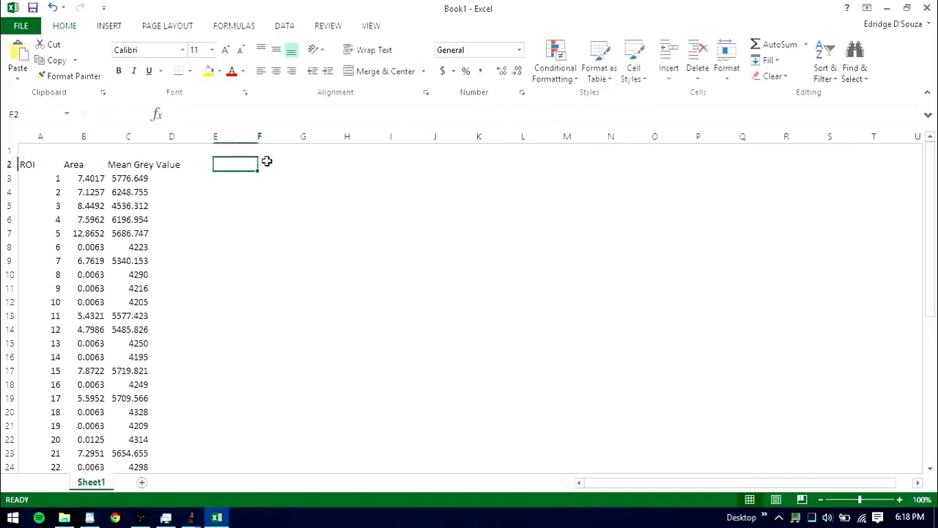
pyautogui.write('Length')
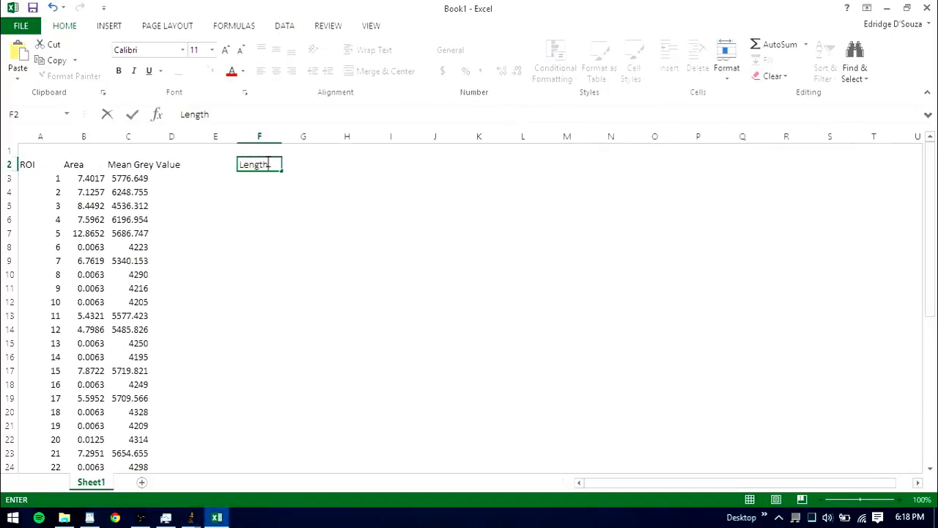
pyautogui.press('Return')
pyautogui.write('1 2 3 4 5 5')
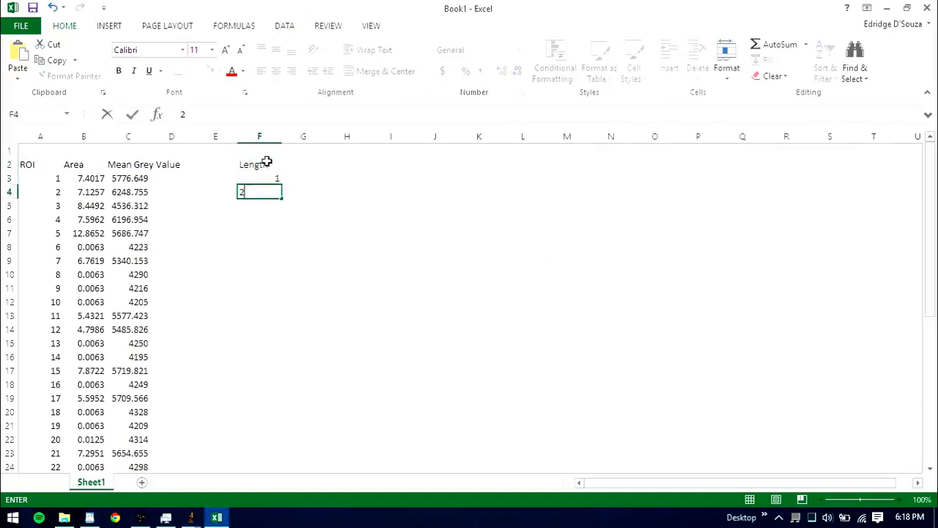
pyautogui.press('Tab')
# Enter the column header Total GFP Expression in cell G2, beside the Length header.
pyautogui.press('Up')
pyautogui.press('Up')
pyautogui.press('Up')
pyautogui.press('Up')
pyautogui.press('Up')
pyautogui.press('Up')
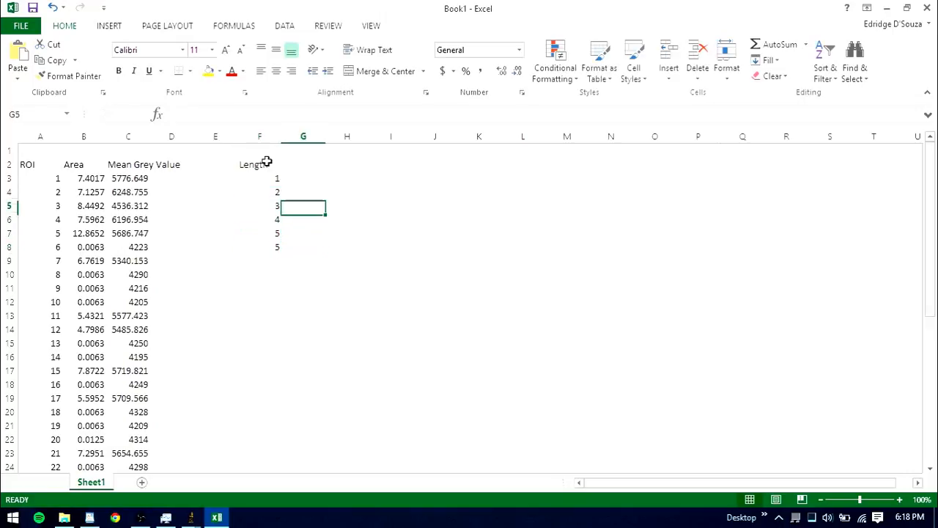
pyautogui.write('Total GFP Expression')
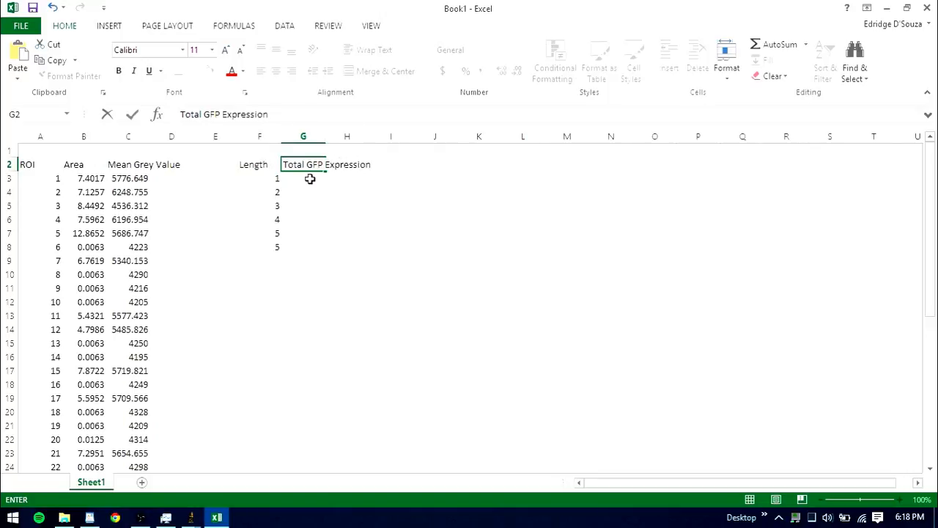
pyautogui.press('Return')
# Calculate total GFP expression for the first ROI in G3 with the formula =B3*C3.
pyautogui.write('=')
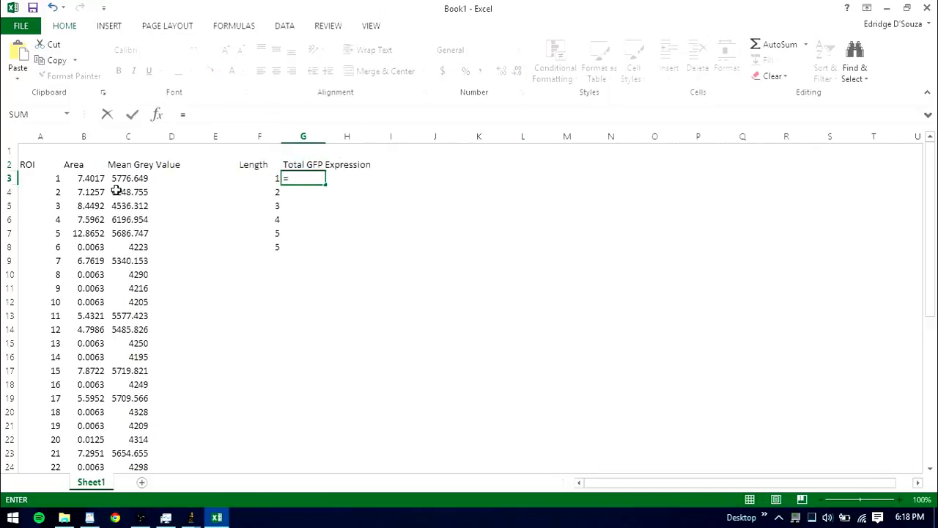
pyautogui.click(87, 174)
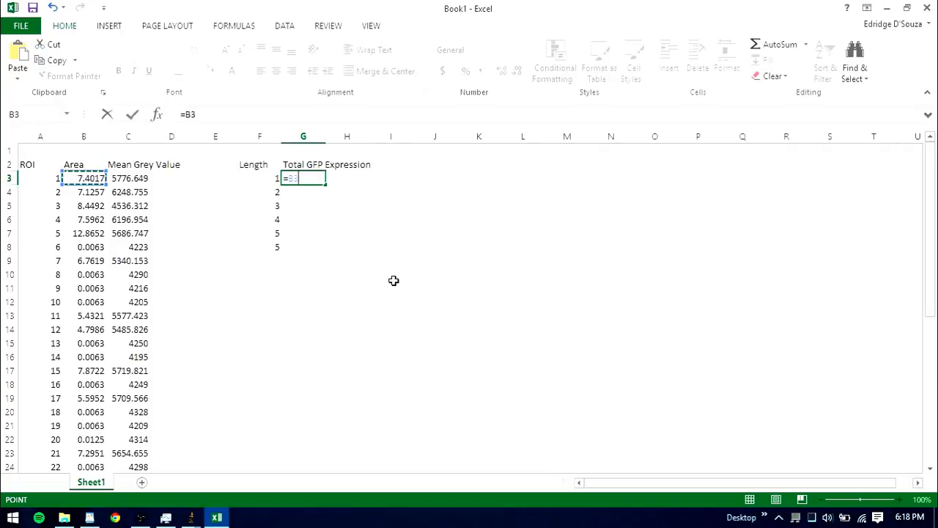
pyautogui.write('*')
pyautogui.click(132, 178)
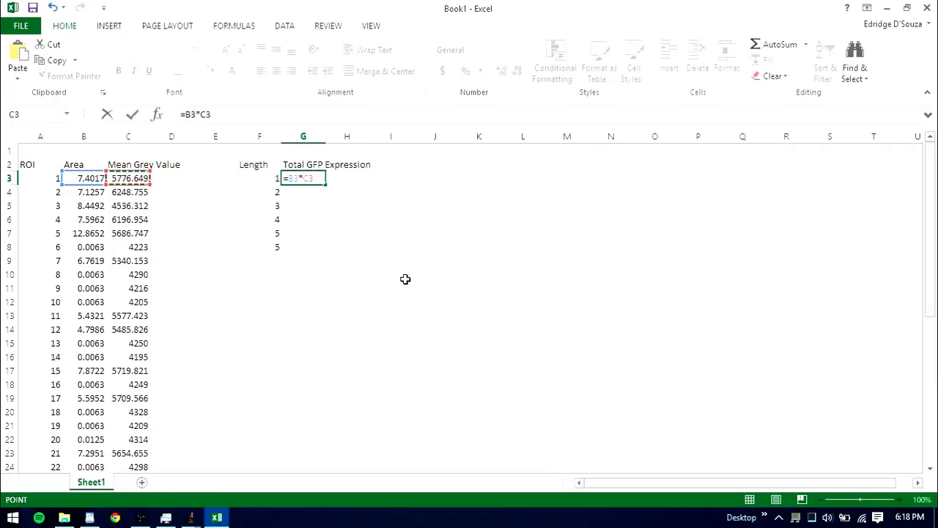
pyautogui.press('Return')
# Fill the Total GFP Expression formula from G3 down through G44, covering every ROI row.
pyautogui.click(308, 180)
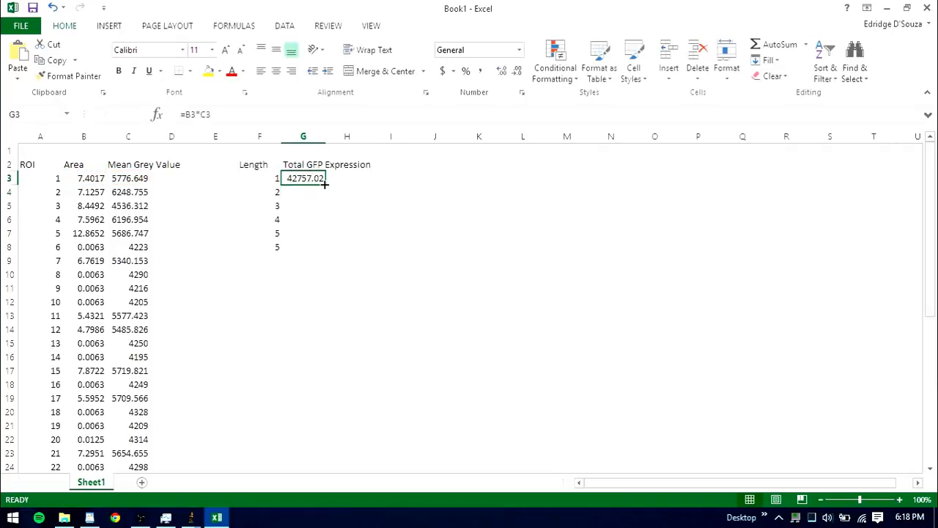
pyautogui.moveTo(324, 185); pyautogui.dragTo(304, 460)
pyautogui.click(341, 261)
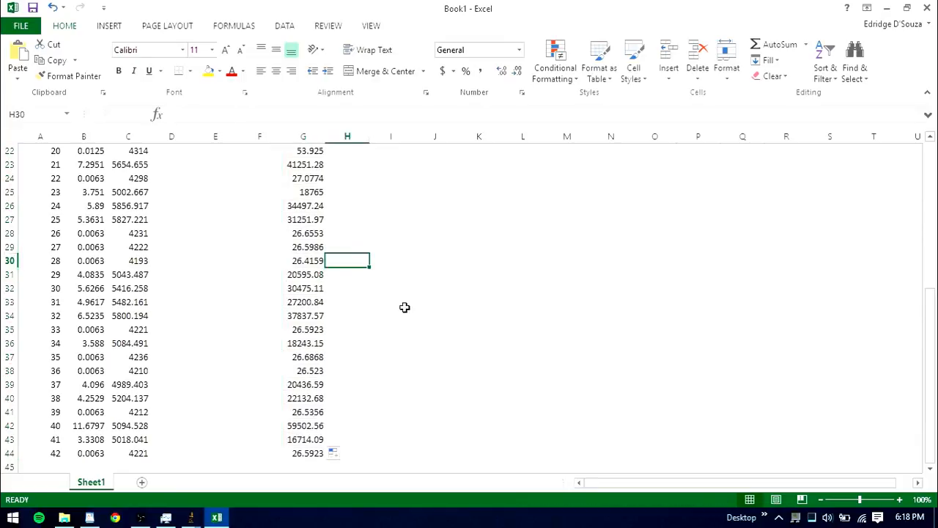
pyautogui.moveTo(932, 329); pyautogui.dragTo(931, 182)
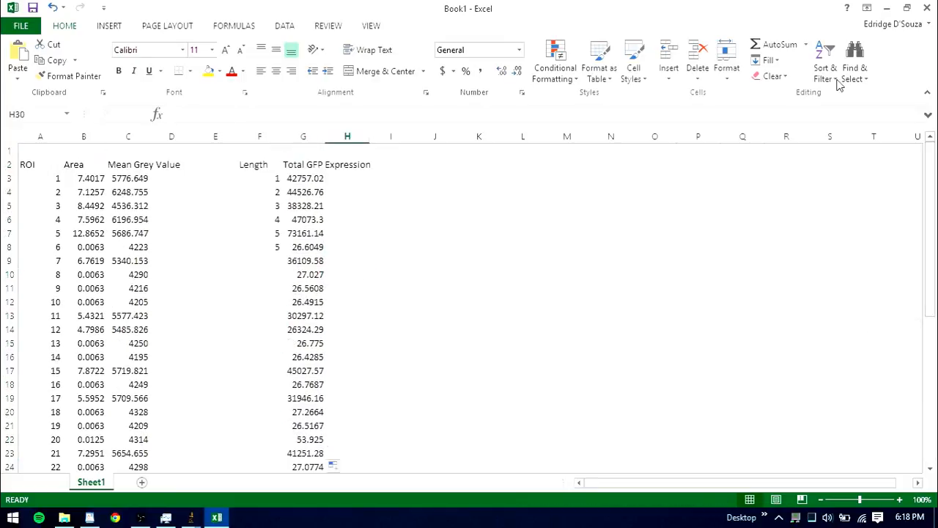
# Close the Book1 workbook without saving its changes.
pyautogui.hotkey('alt', 'F4')
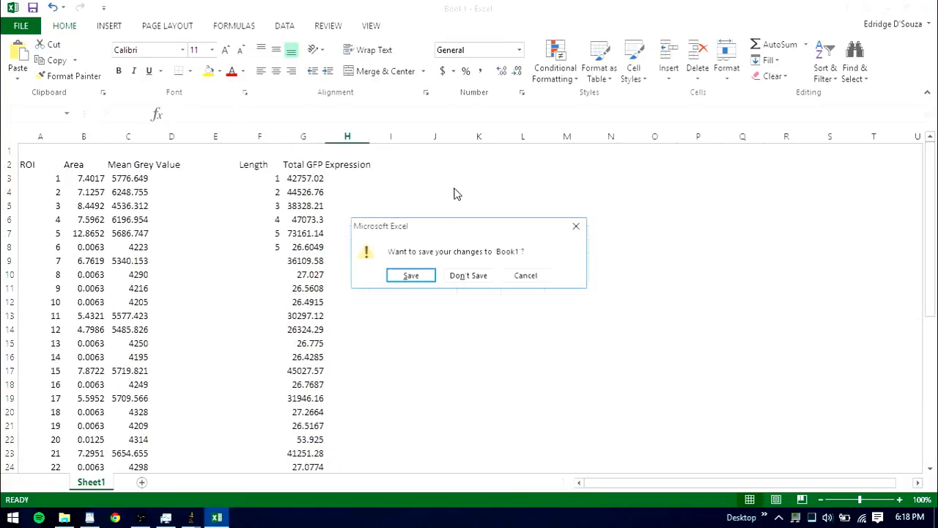
pyautogui.moveTo(500, 232); pyautogui.dragTo(484, 169)
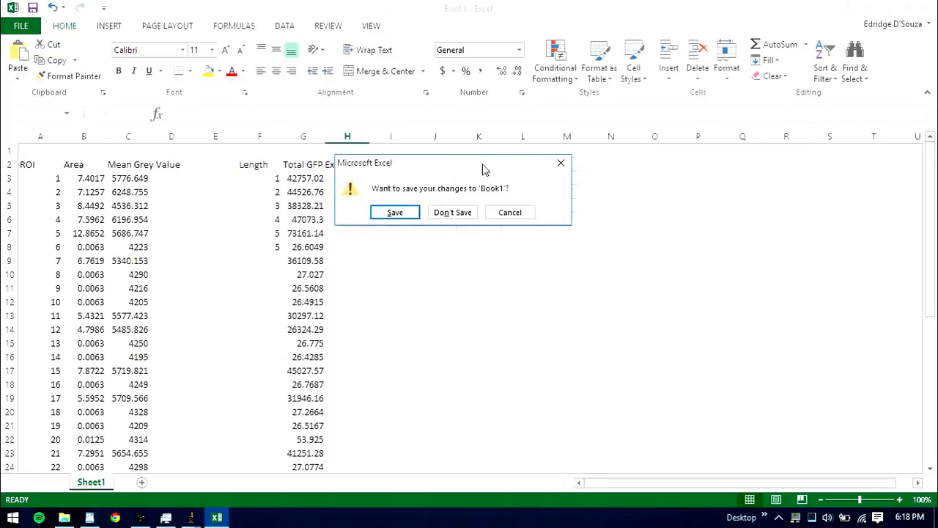
pyautogui.click(452, 211)
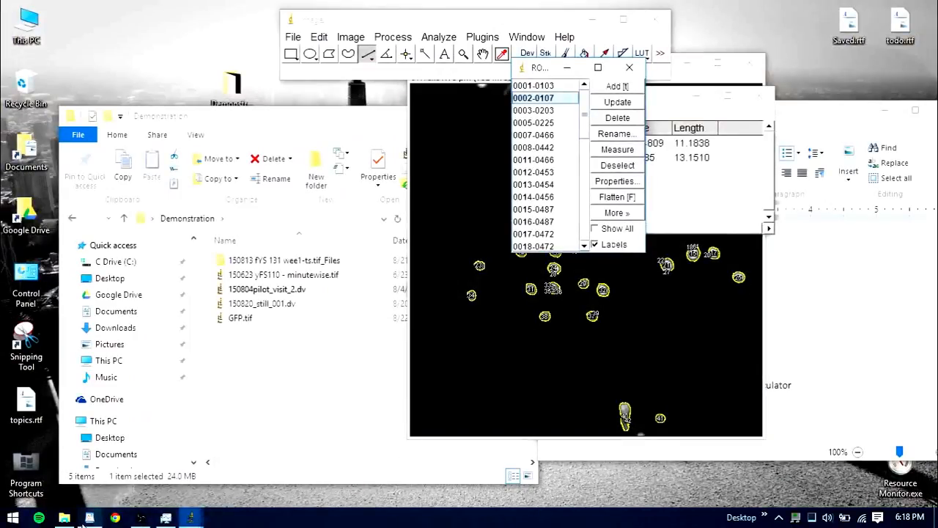
# Switch to topics.rtf in WordPad, review the Visit 2 outline from Threshold to Merge channels, and minimize the document.
pyautogui.click(89, 518)
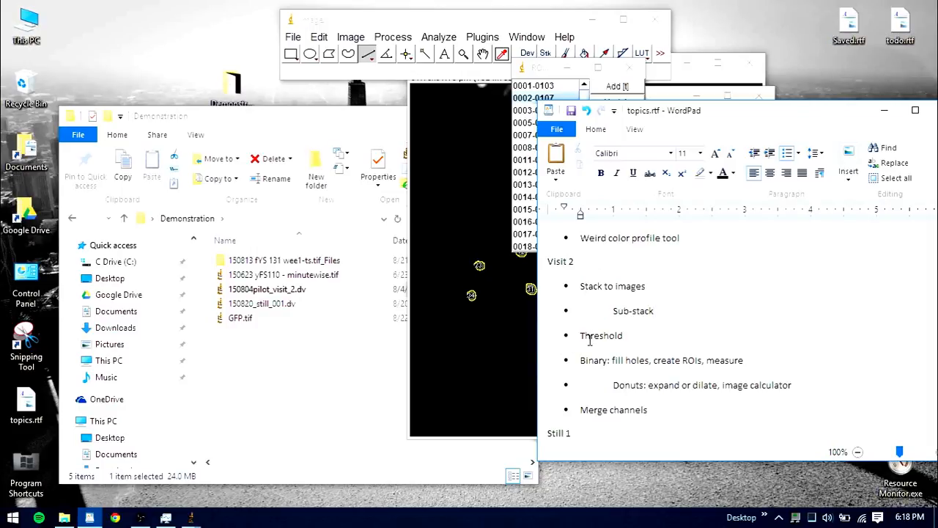
pyautogui.moveTo(582, 337); pyautogui.dragTo(702, 367)
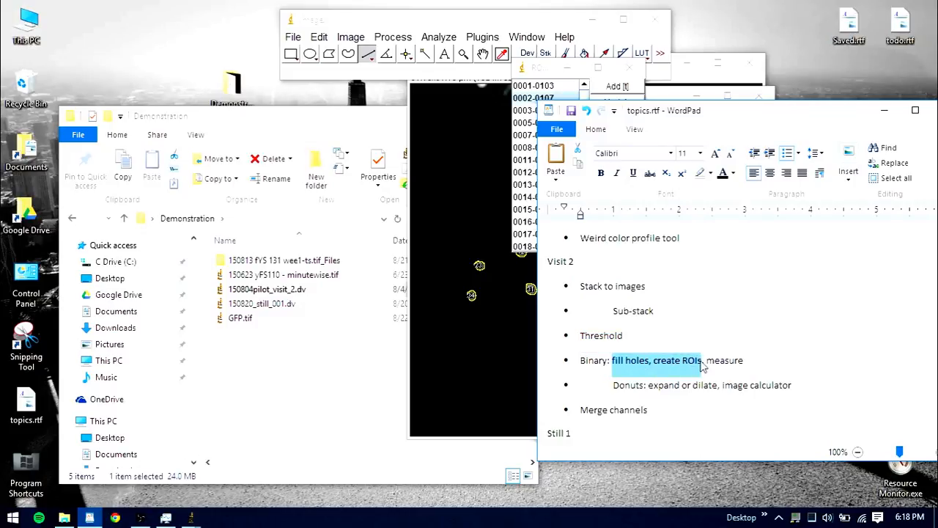
pyautogui.click(778, 359)
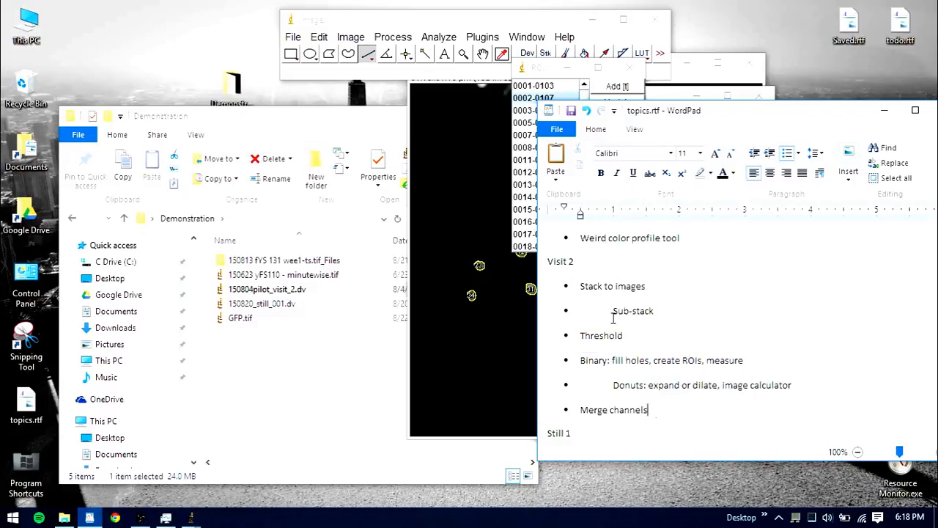
pyautogui.click(885, 111)
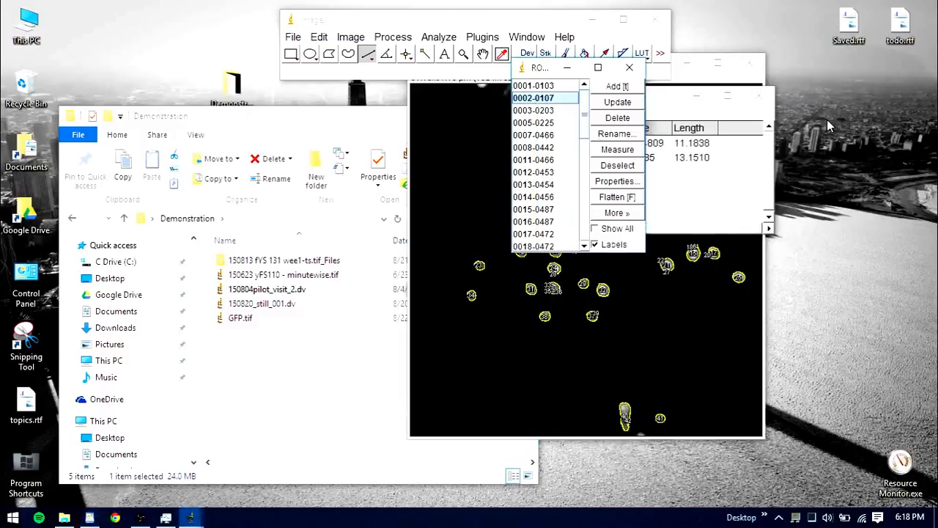
# Close the ROI Manager, the Results table and the GFP image with the outlined ROIs.
pyautogui.click(629, 67)
pyautogui.moveTo(650, 104); pyautogui.dragTo(573, 98)
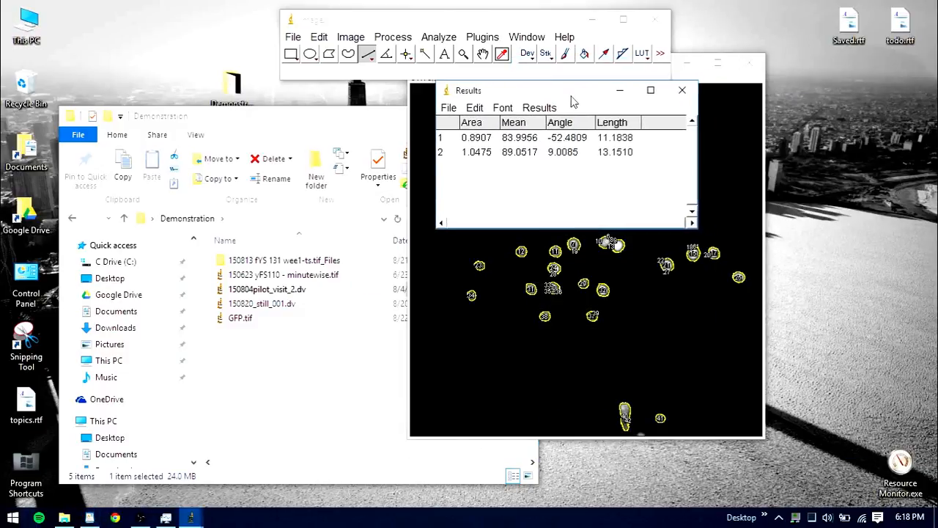
pyautogui.click(679, 90)
pyautogui.click(473, 172)
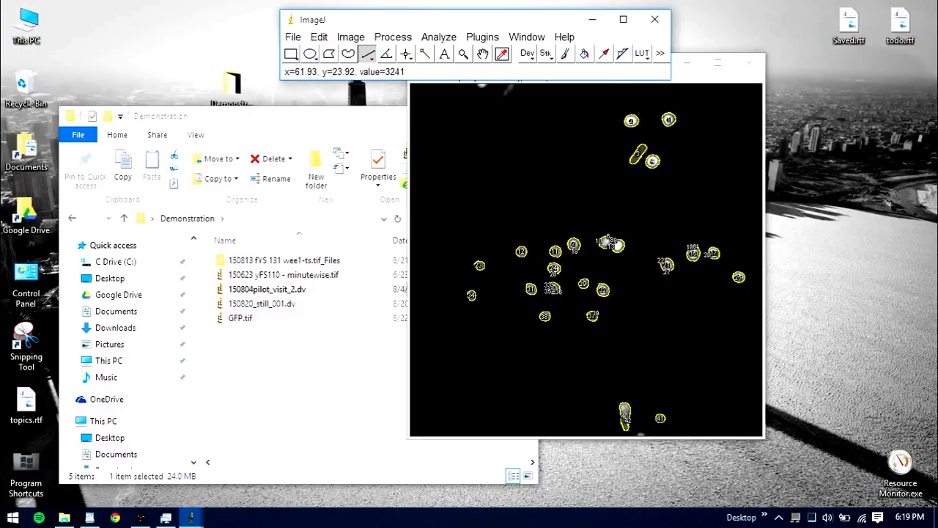
pyautogui.click(751, 70)
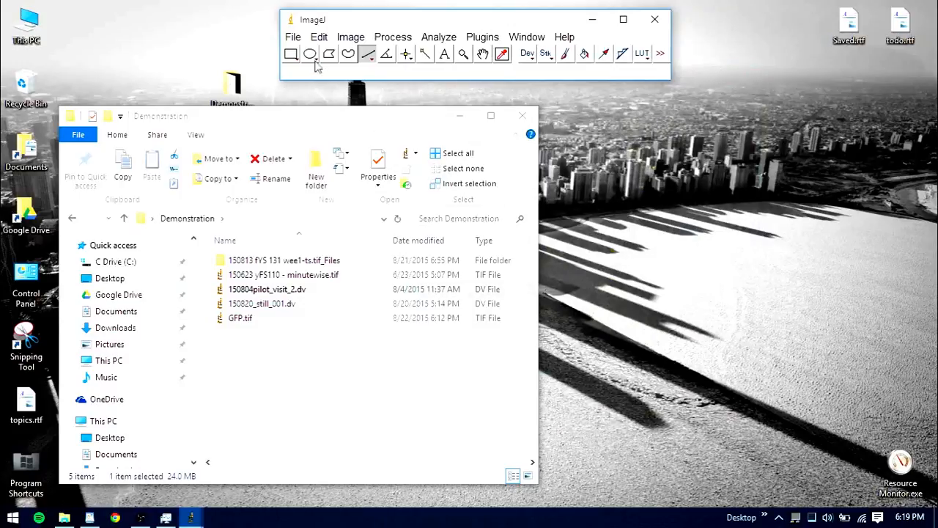
# Open the 150804pilot_visit_2.dv stack from the Demonstration folder and bring its window fully into view.
pyautogui.click(293, 37)
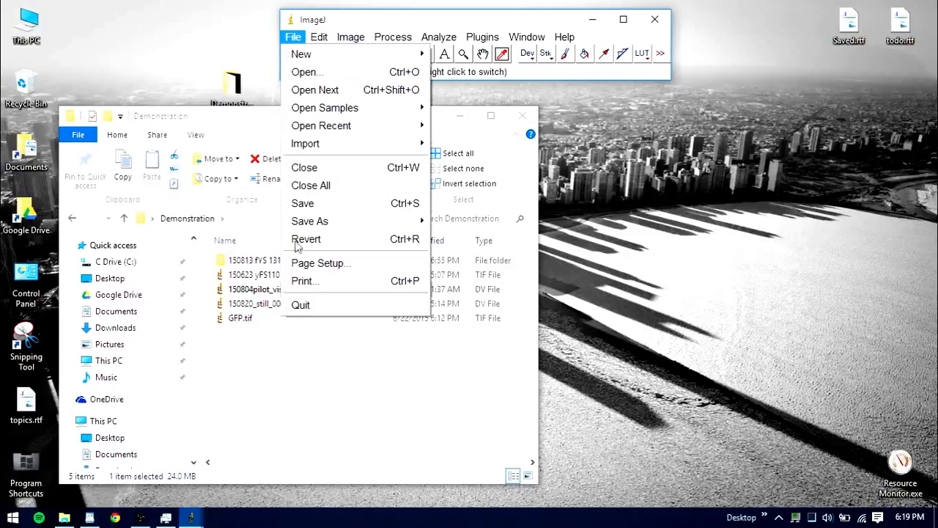
pyautogui.click(285, 402)
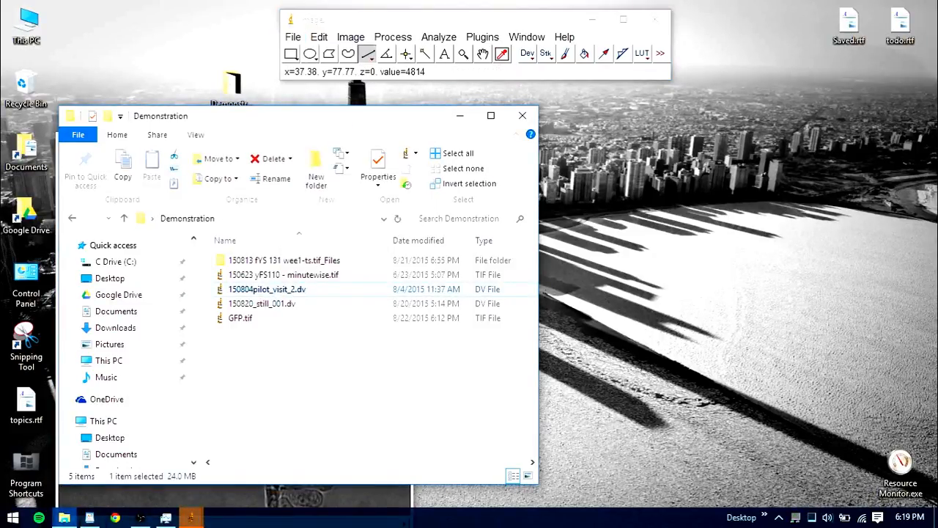
pyautogui.click(202, 519)
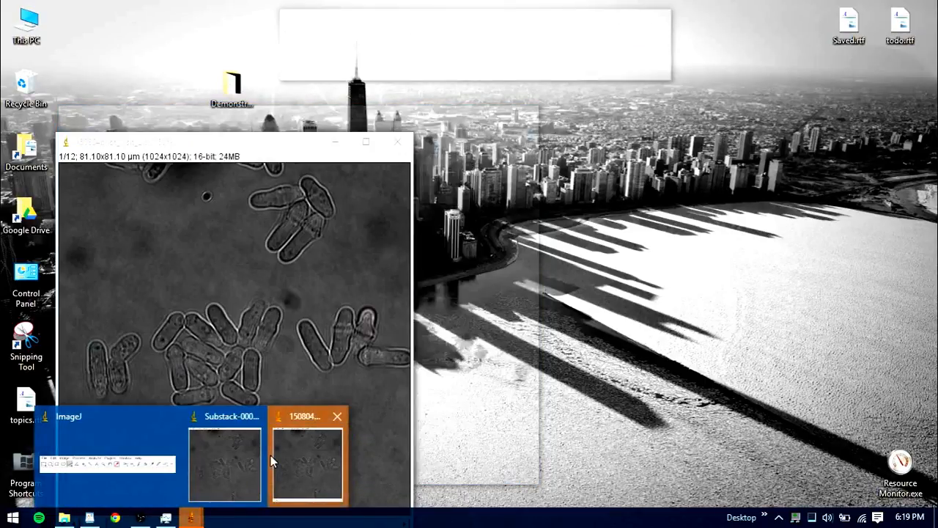
pyautogui.click(276, 451)
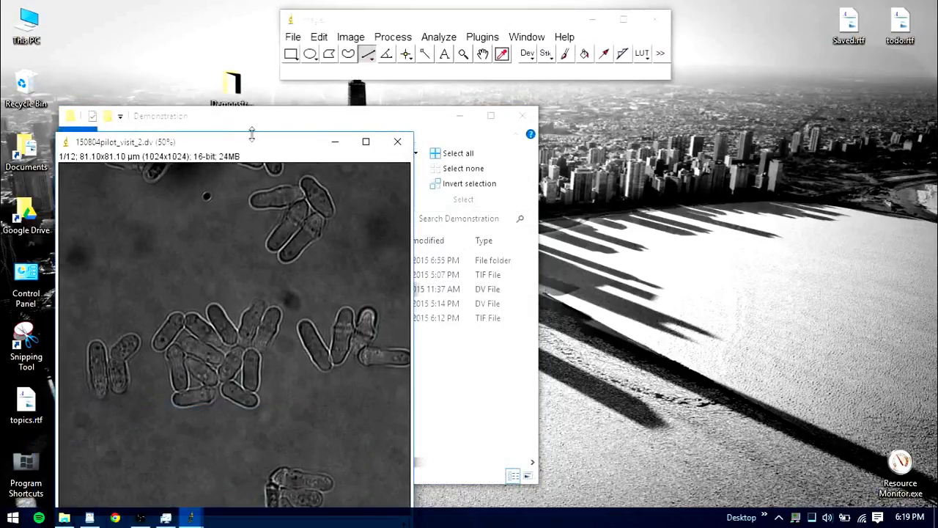
pyautogui.moveTo(271, 150); pyautogui.dragTo(420, 103)
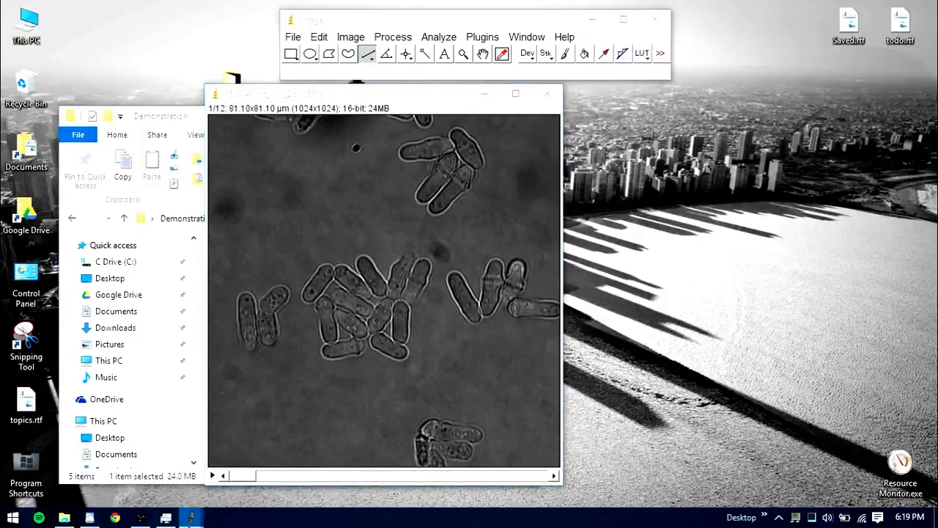
# Restore the Substack-0001 image, move it aside, and close the 150804pilot_visit_2.dv stack.
pyautogui.moveTo(191, 517)
pyautogui.click(231, 460)
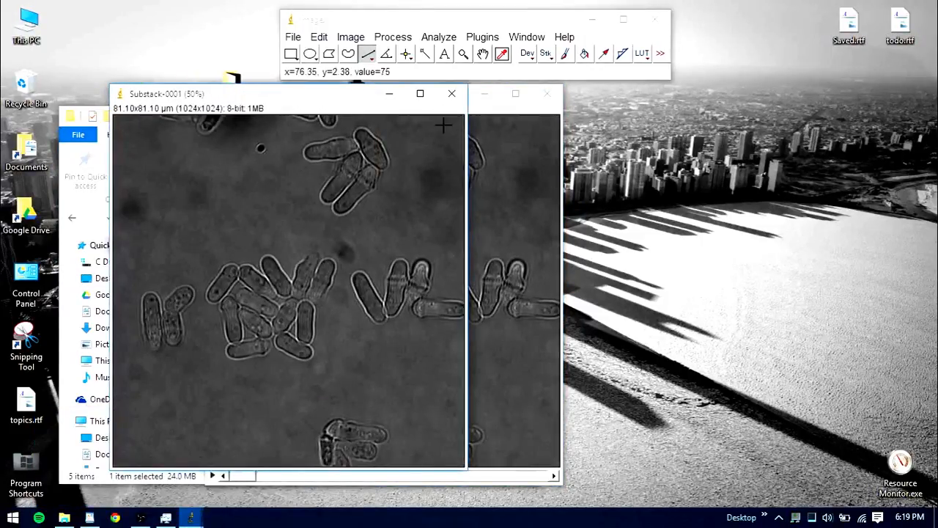
pyautogui.moveTo(354, 101); pyautogui.dragTo(590, 87)
pyautogui.click(548, 94)
# Open GFP.tif from the Demonstration folder and arrange it side by side with the Substack-0001 image.
pyautogui.doubleClick(268, 320)
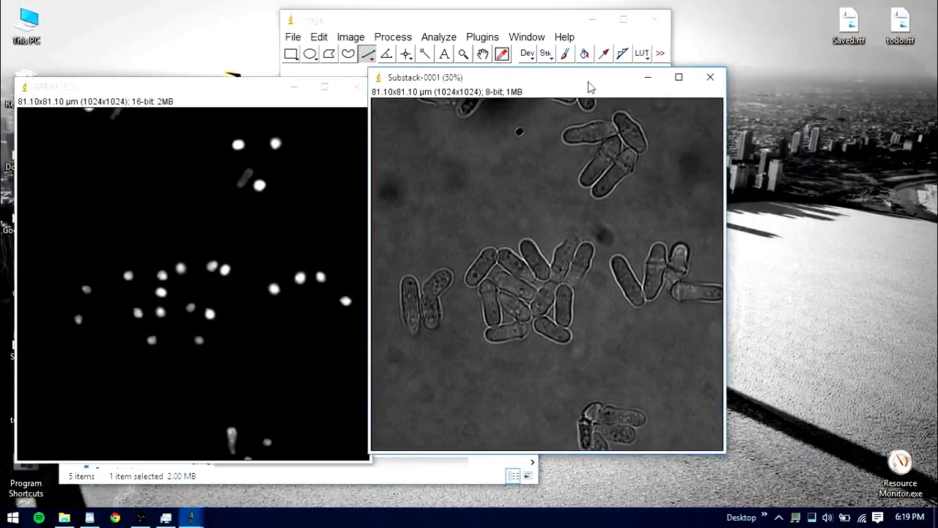
pyautogui.moveTo(227, 97); pyautogui.dragTo(697, 86)
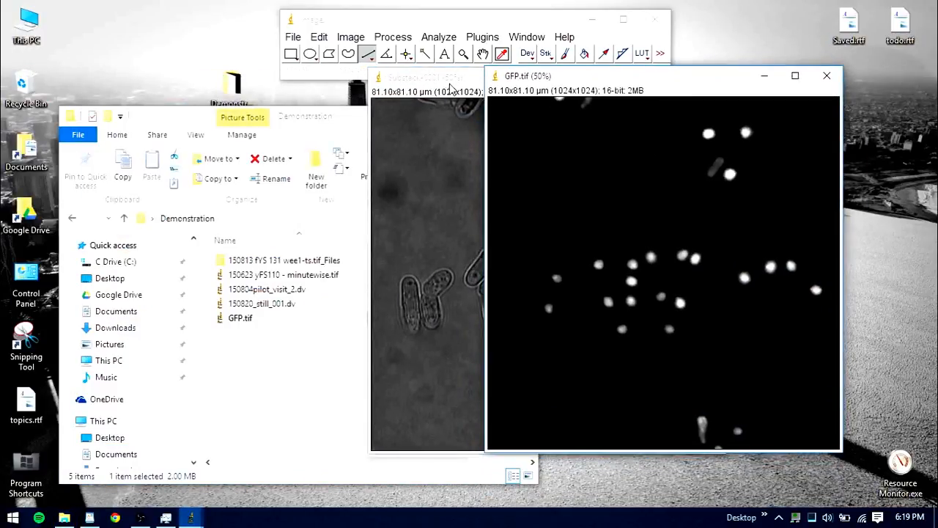
pyautogui.moveTo(451, 85); pyautogui.dragTo(202, 101)
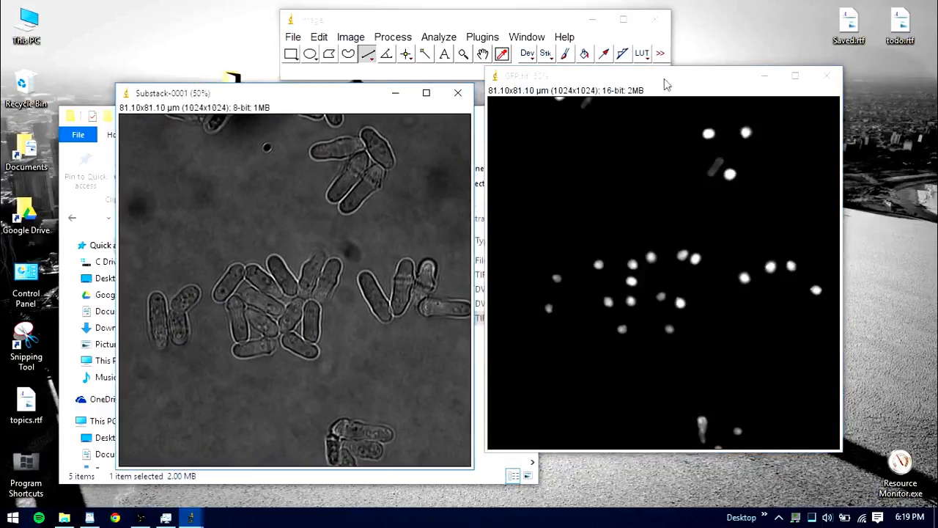
pyautogui.moveTo(667, 84); pyautogui.dragTo(663, 101)
pyautogui.moveTo(294, 87); pyautogui.dragTo(286, 99)
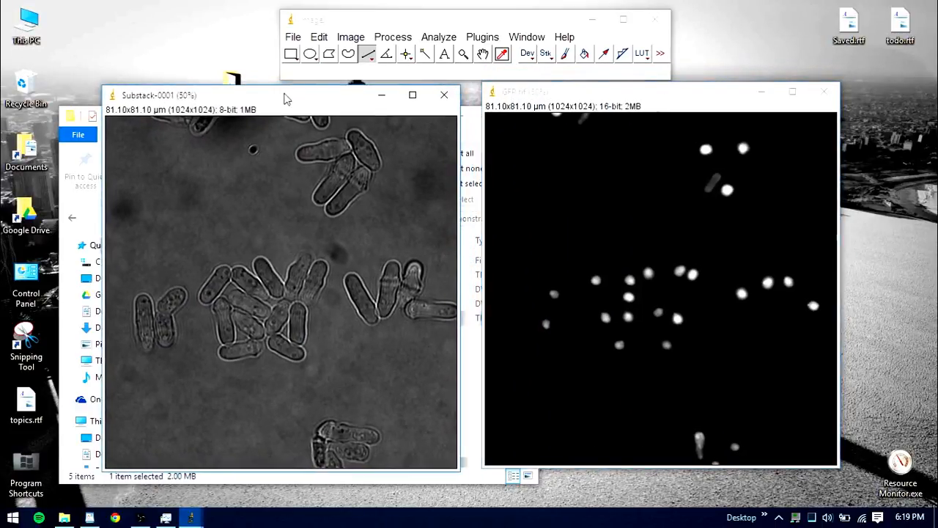
# Try to merge Substack-0001 as the red channel and GFP.tif as the green channel into a composite.
pyautogui.click(350, 37)
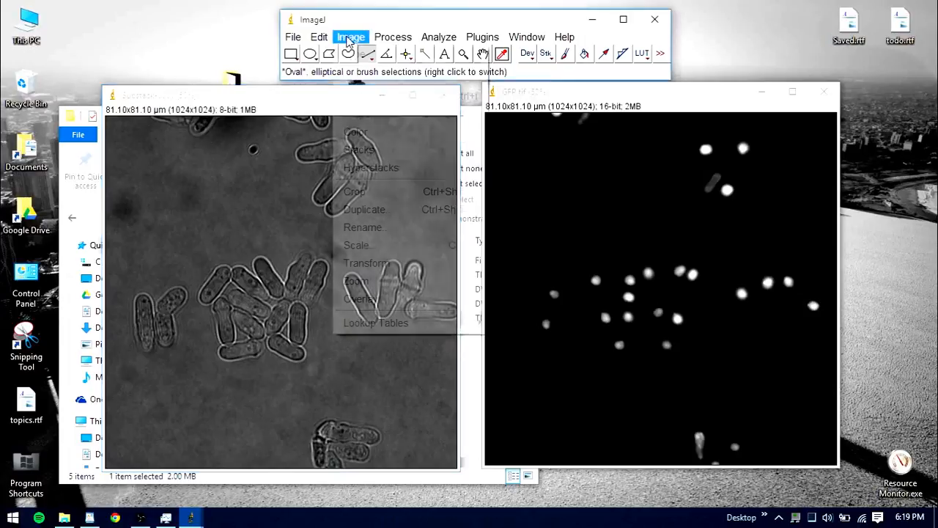
pyautogui.moveTo(398, 132)
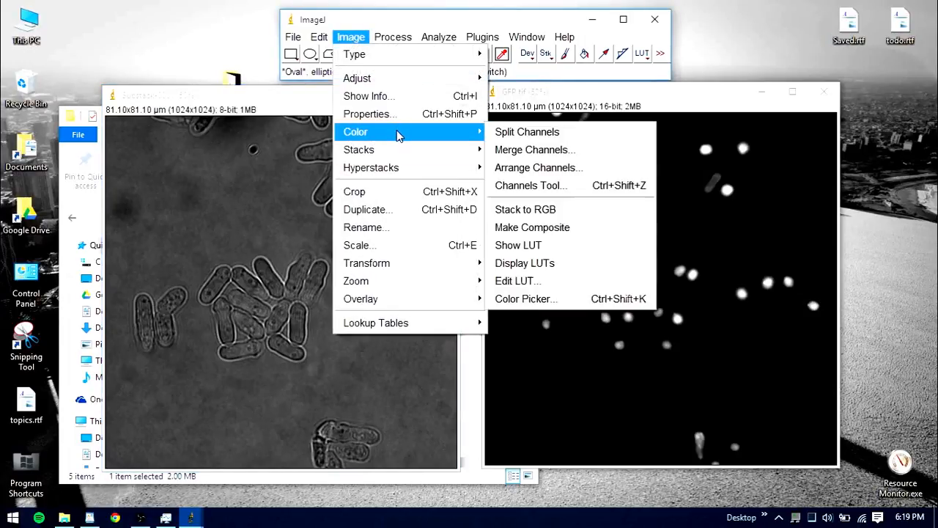
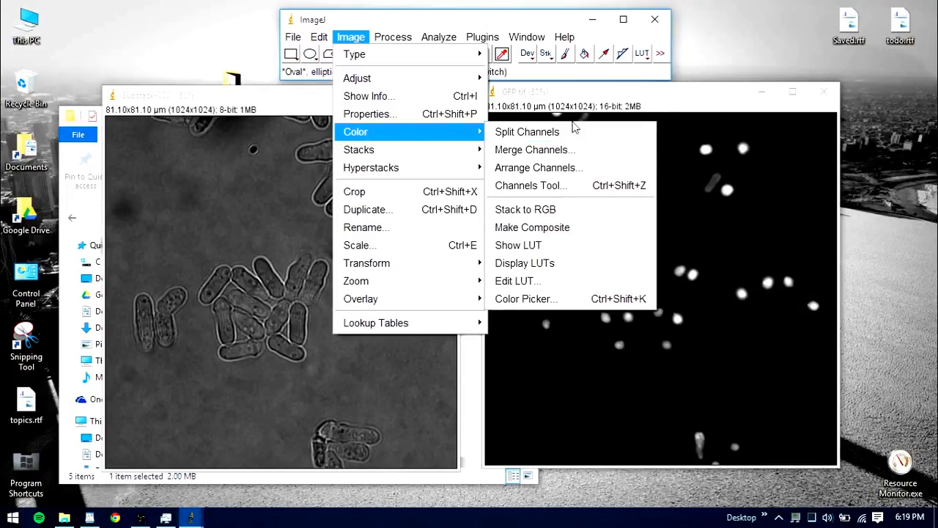
pyautogui.click(572, 150)
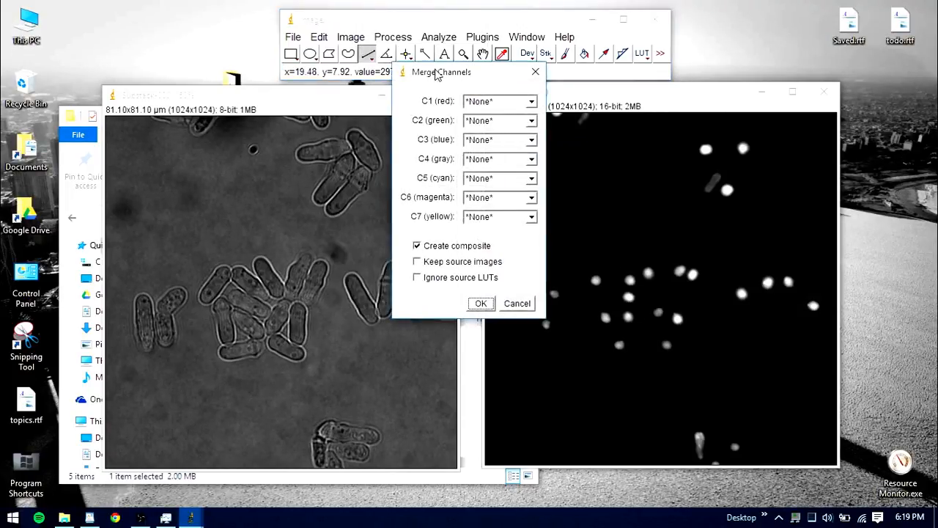
pyautogui.moveTo(438, 74); pyautogui.dragTo(449, 147)
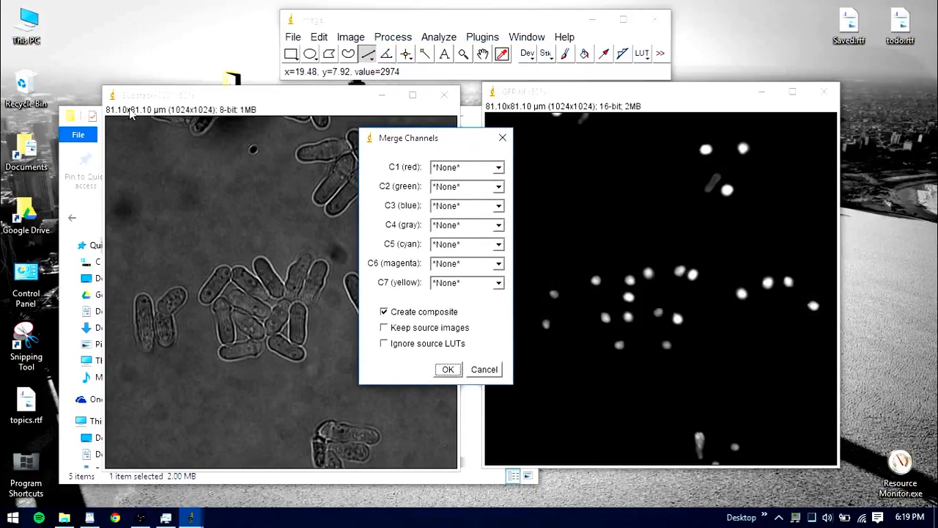
pyautogui.click(456, 167)
pyautogui.click(471, 189)
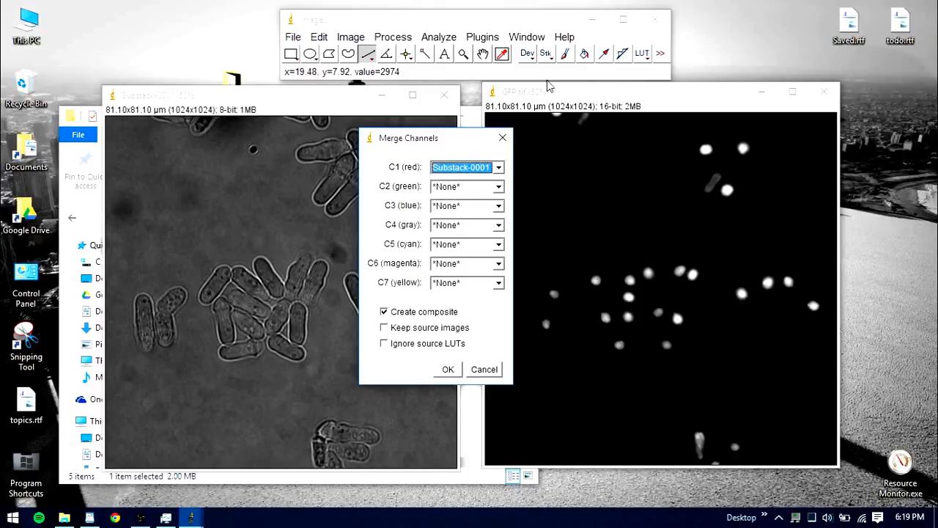
pyautogui.click(470, 186)
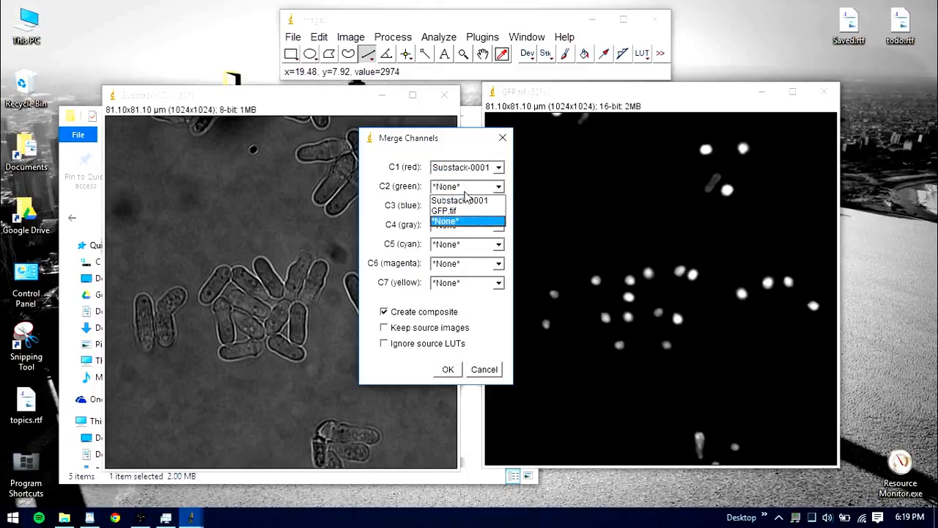
pyautogui.click(472, 210)
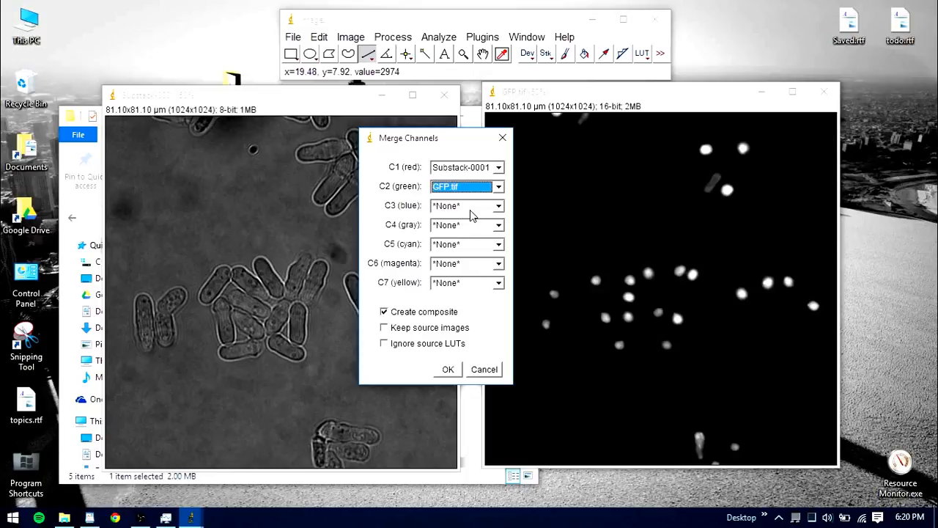
pyautogui.click(460, 373)
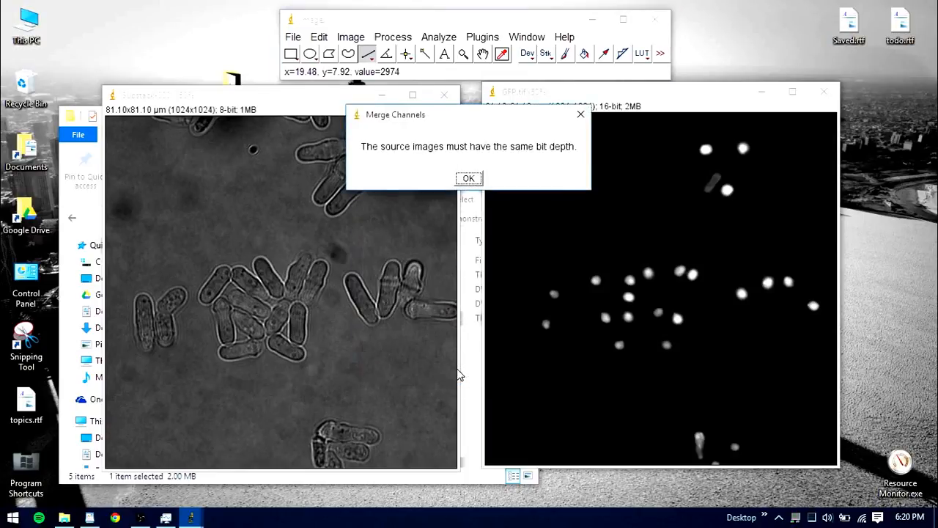
pyautogui.click(469, 179)
# Set the Substack-0001 image type to 8-bit and convert GFP.tif to 8-bit as well.
pyautogui.click(330, 103)
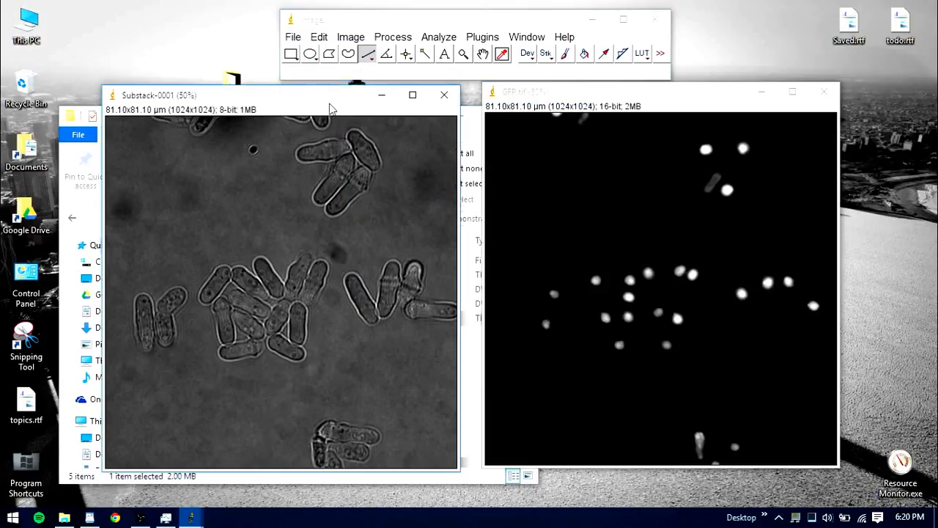
pyautogui.click(352, 37)
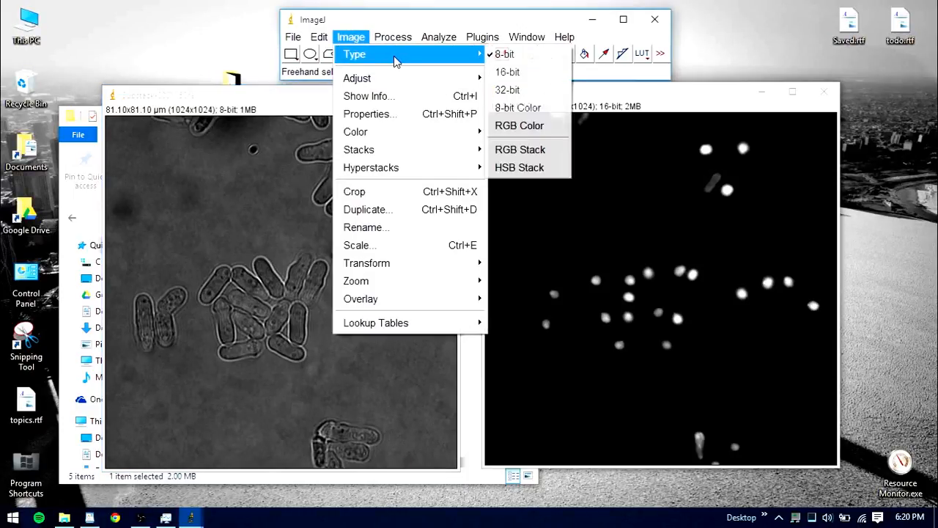
pyautogui.click(535, 53)
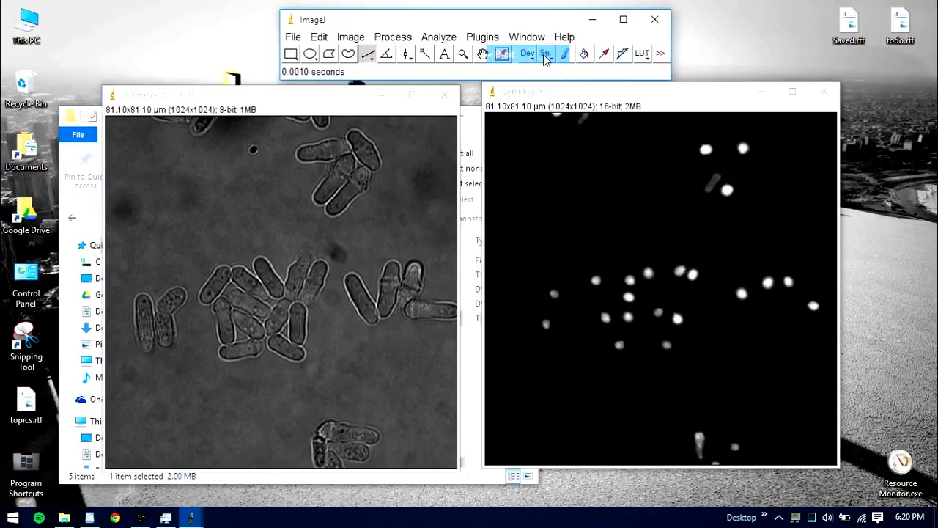
pyautogui.click(352, 37)
pyautogui.moveTo(353, 53)
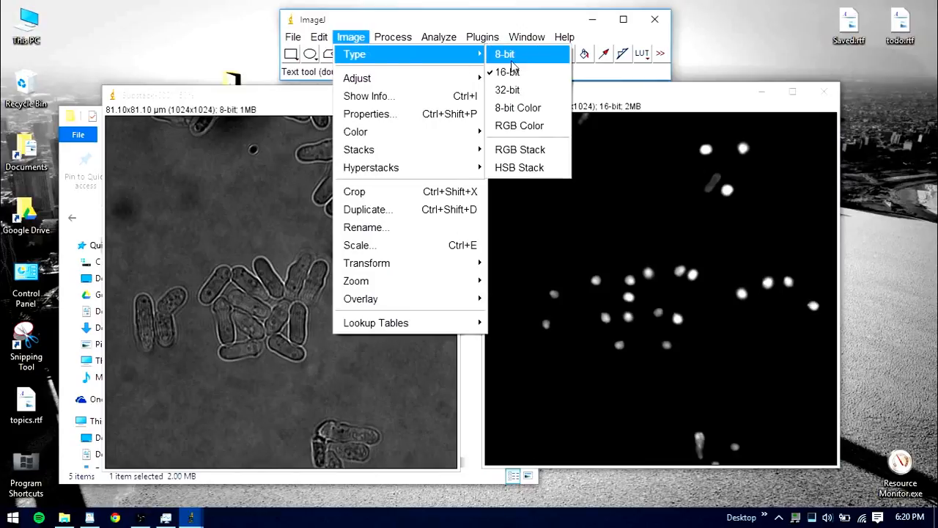
pyautogui.click(514, 53)
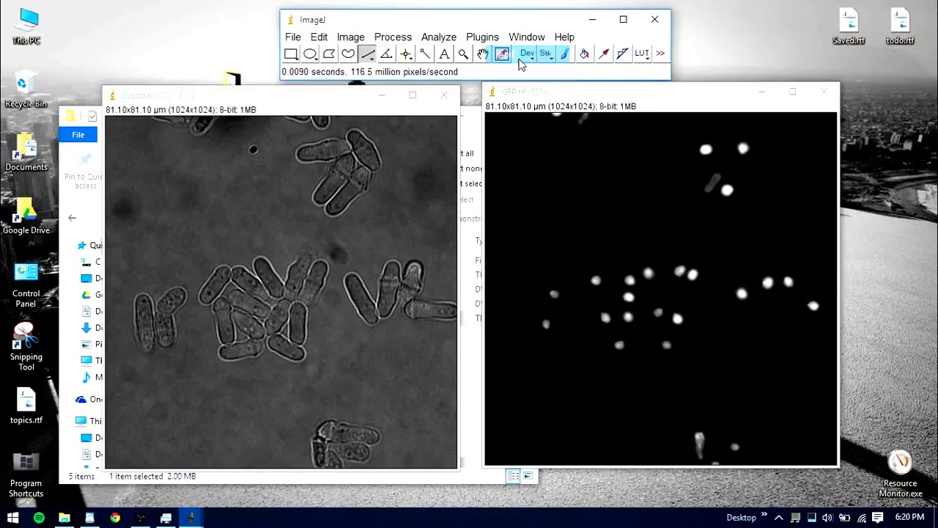
# Merge Substack-0001 as red and GFP.tif as green into a composite, and move the composite window beside the Demonstration folder.
pyautogui.click(352, 37)
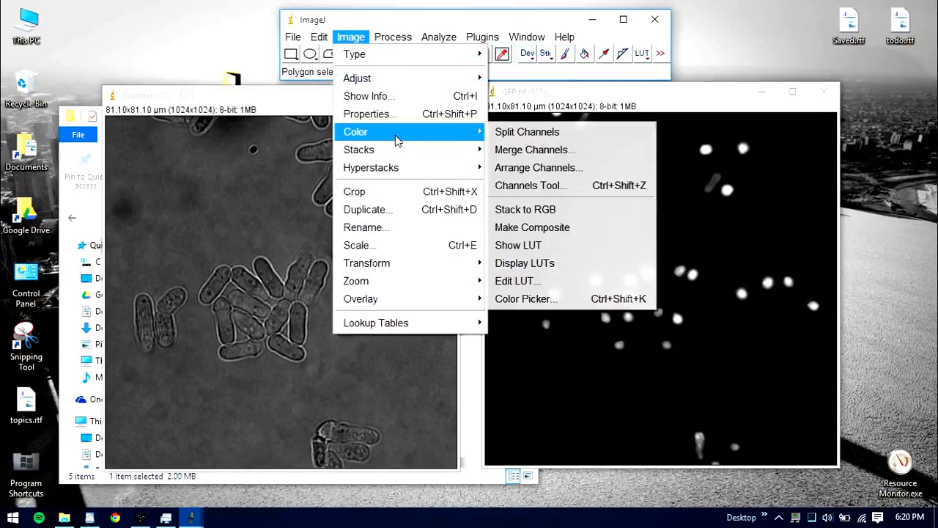
pyautogui.click(534, 151)
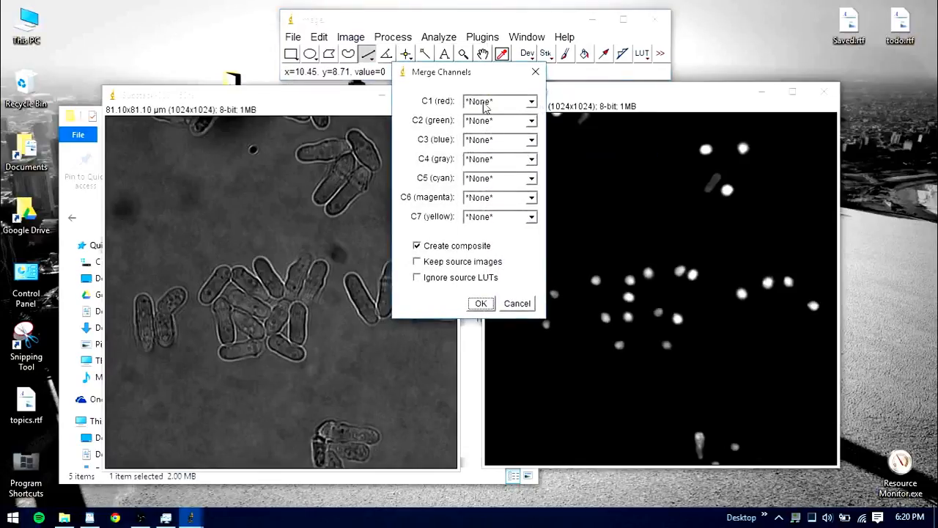
pyautogui.click(497, 102)
pyautogui.click(492, 115)
pyautogui.click(499, 120)
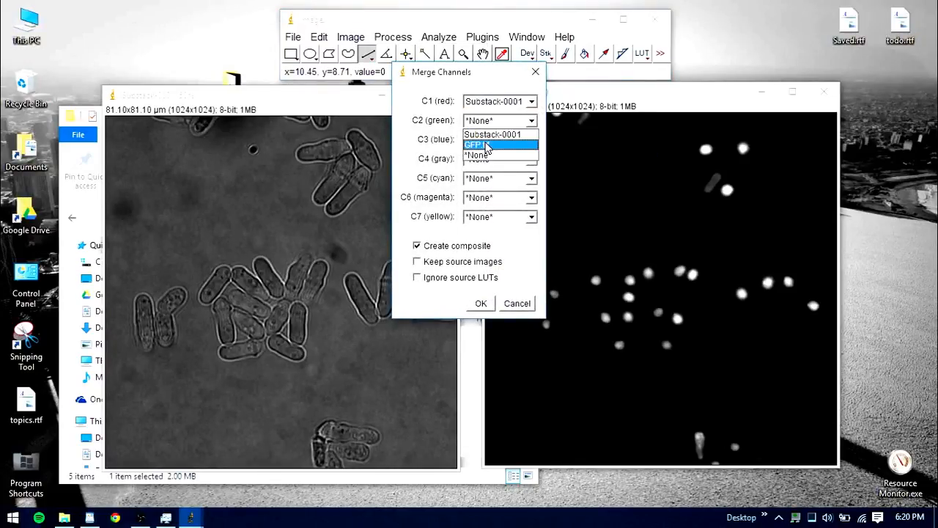
pyautogui.click(487, 146)
pyautogui.click(482, 303)
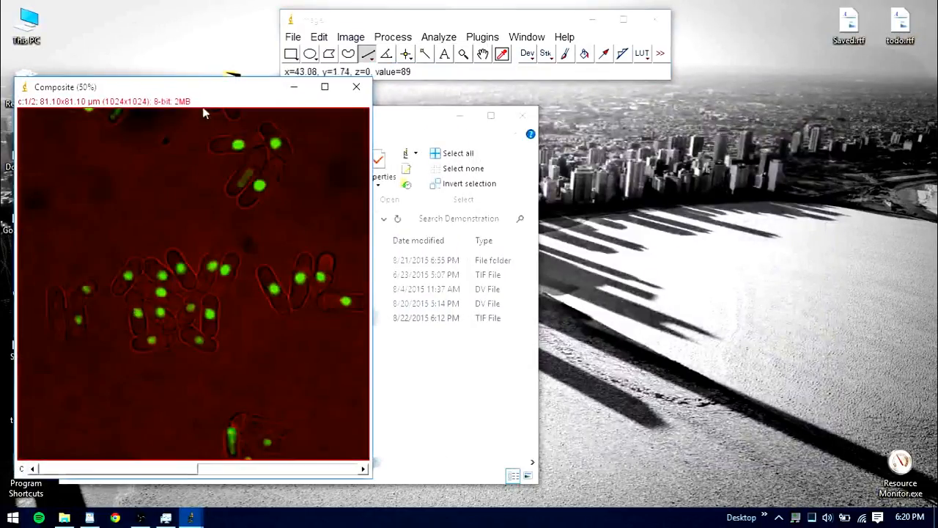
pyautogui.moveTo(213, 90); pyautogui.dragTo(652, 93)
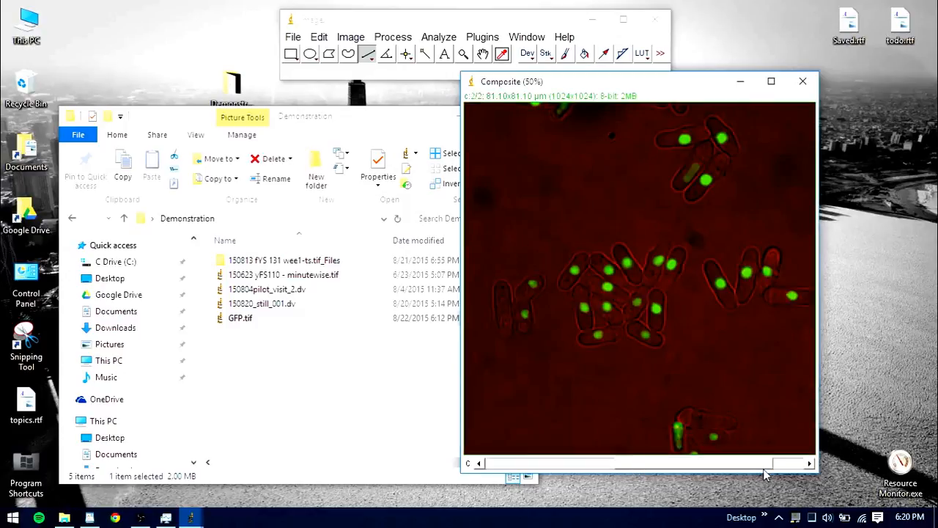
# Close the composite image, open 150820_still_001.dv from the Demonstration folder and move its window into view.
pyautogui.click(802, 80)
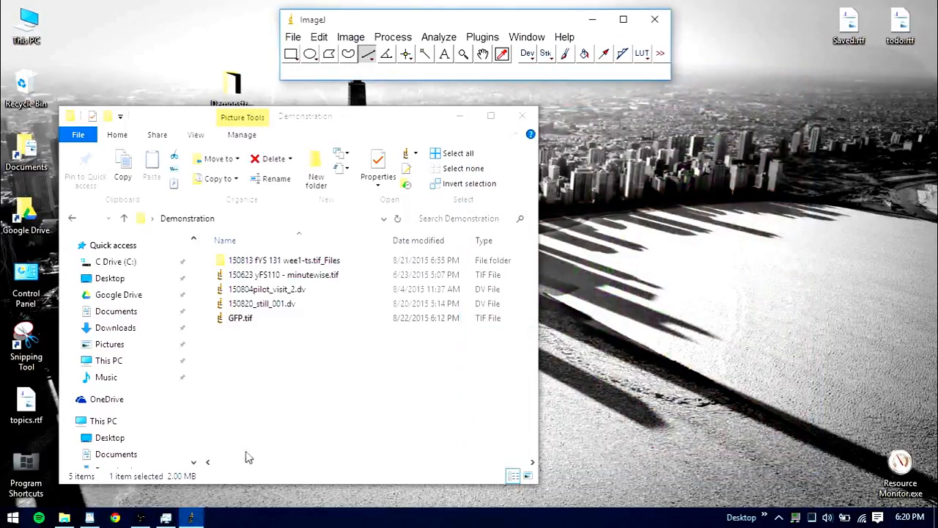
pyautogui.click(293, 412)
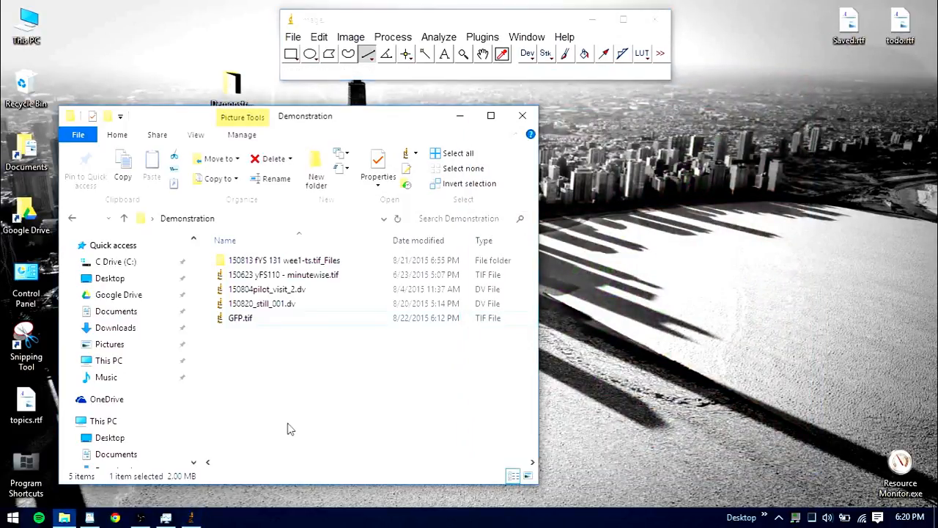
pyautogui.click(284, 310)
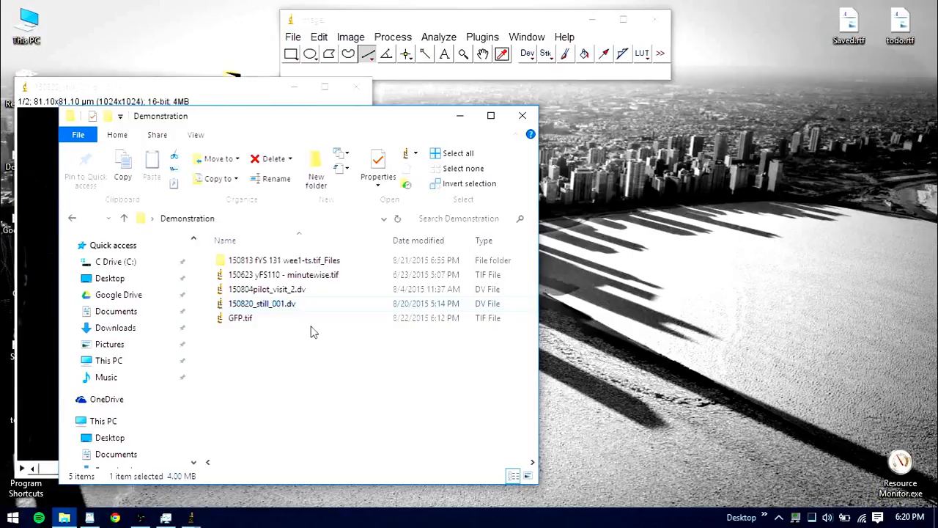
pyautogui.moveTo(175, 101); pyautogui.dragTo(413, 78)
# In the topics.rtf notes in WordPad, move the "Donuts: expand or dilate, image calculator" bullet from Visit 2 to the end of the Still 1 list.
pyautogui.click(90, 518)
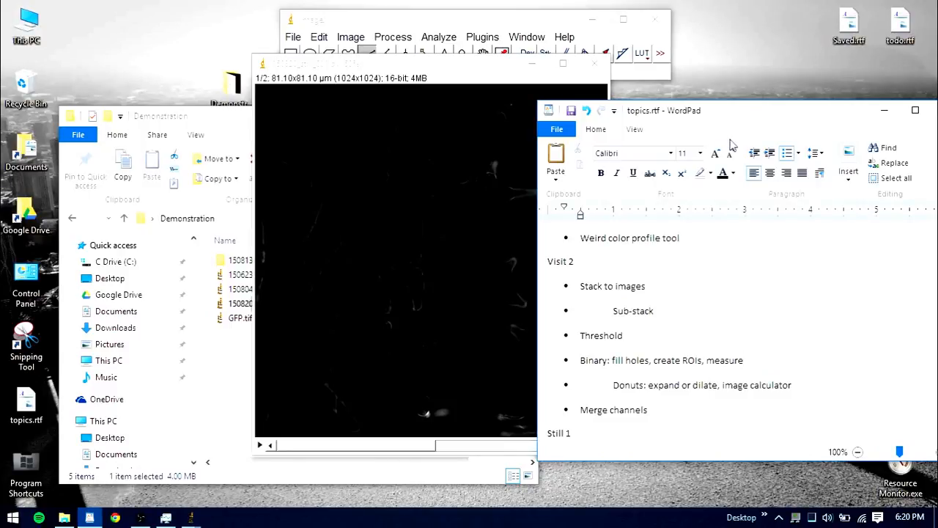
pyautogui.moveTo(755, 111); pyautogui.dragTo(637, 61)
pyautogui.moveTo(837, 306); pyautogui.dragTo(838, 367)
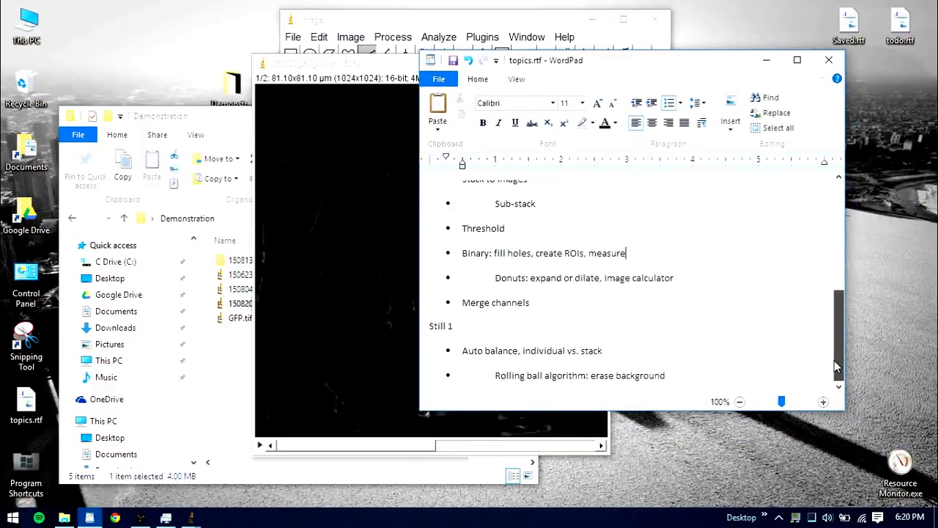
pyautogui.doubleClick(519, 278)
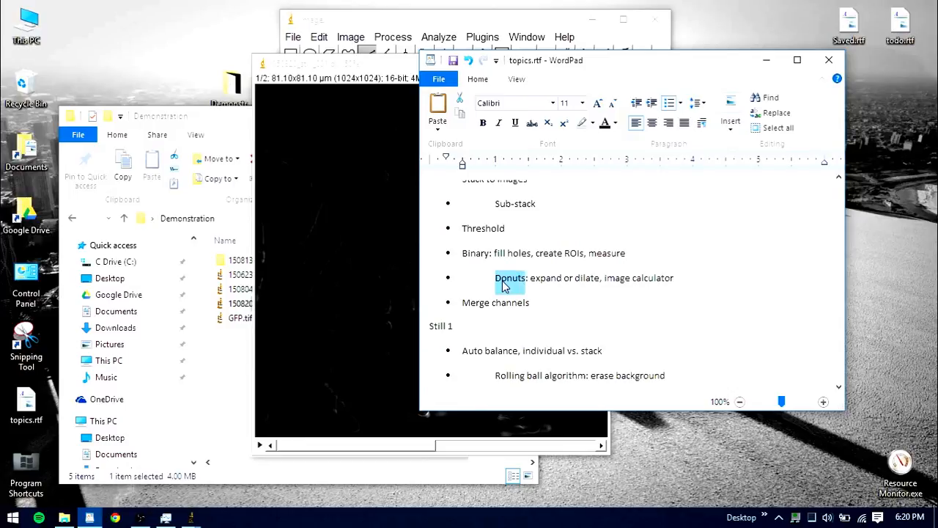
pyautogui.click(495, 277)
pyautogui.moveTo(710, 279); pyautogui.dragTo(470, 278)
pyautogui.hotkey('ctrl', 'c')
pyautogui.press('Delete')
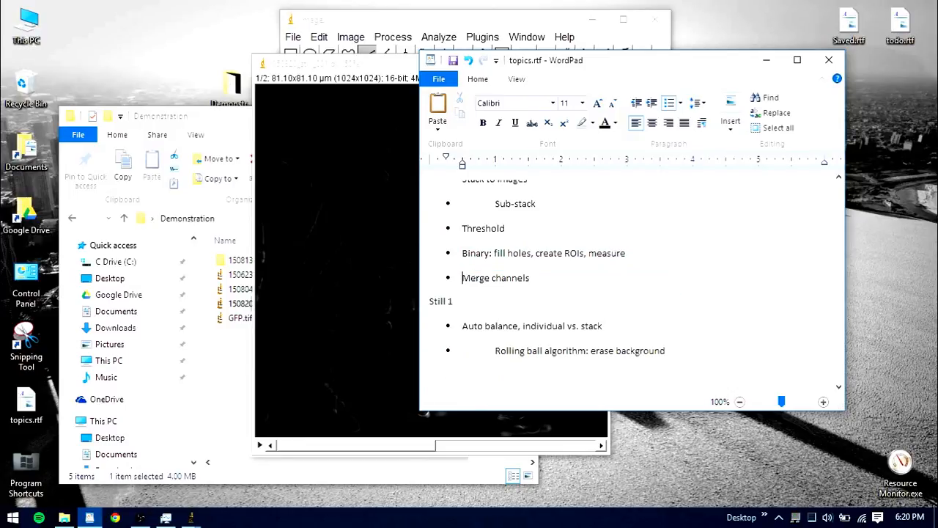
pyautogui.click(709, 350)
pyautogui.press('Return')
pyautogui.hotkey('ctrl', 'v')
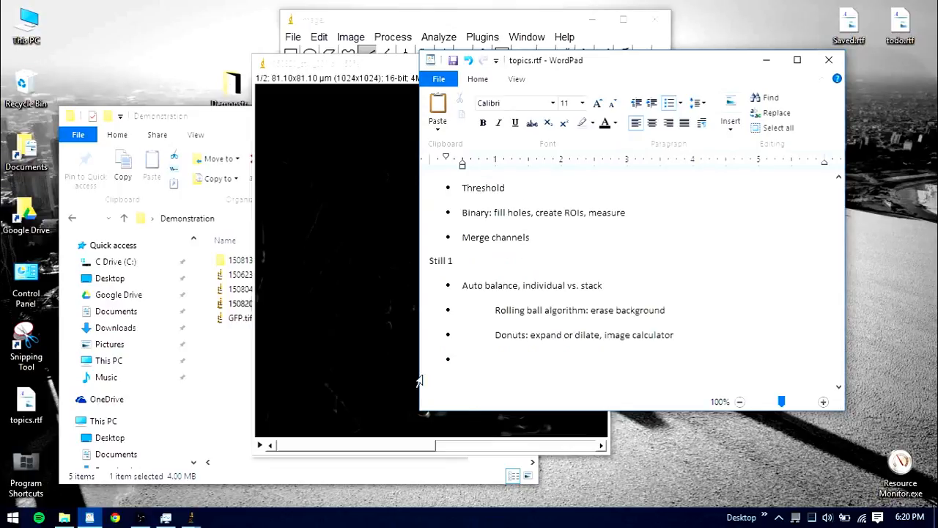
pyautogui.press('BackSpace')
# Bring the 150820_still_001.dv stack to the front, show its second slice and move its window clear of the main toolbar.
pyautogui.moveTo(349, 76); pyautogui.dragTo(308, 78)
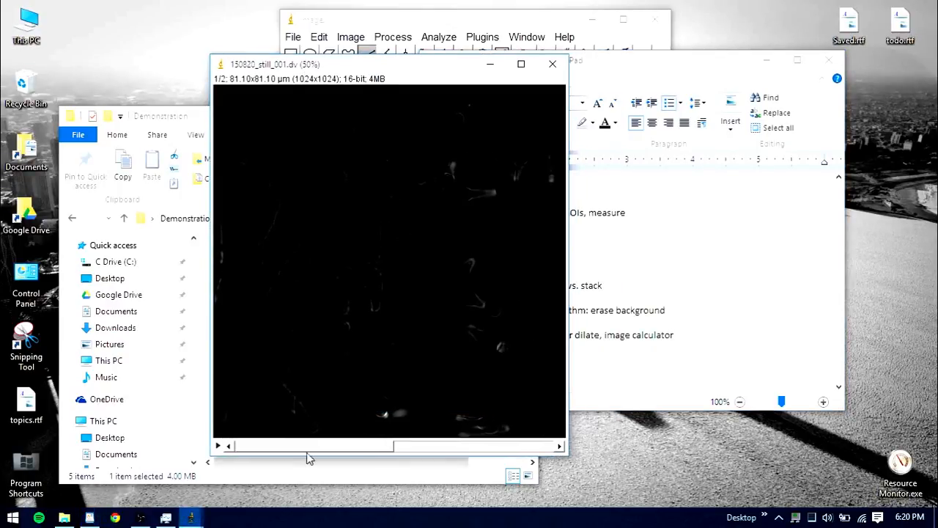
pyautogui.click(486, 445)
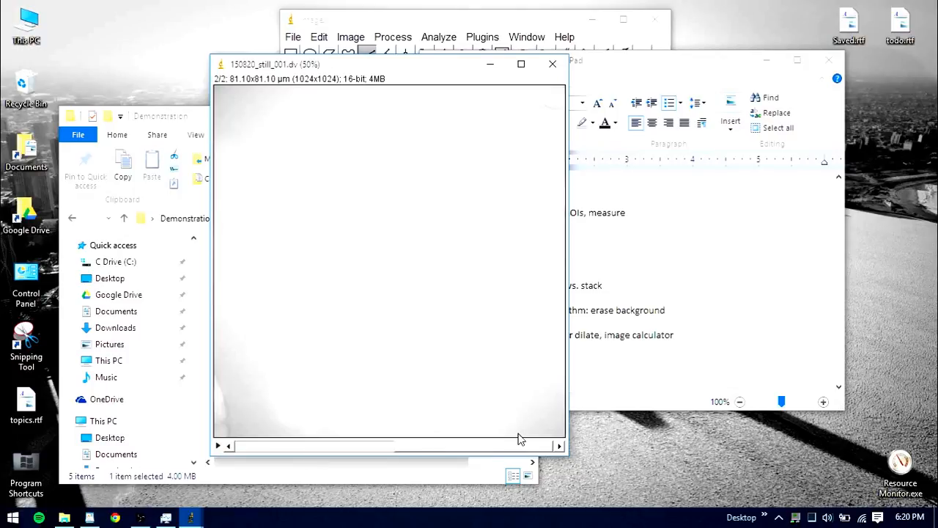
pyautogui.moveTo(519, 434)
pyautogui.mouseDown()
pyautogui.moveTo(413, 419)
pyautogui.moveTo(514, 419)
pyautogui.mouseUp()
pyautogui.moveTo(411, 67); pyautogui.dragTo(365, 81)
pyautogui.click(351, 38)
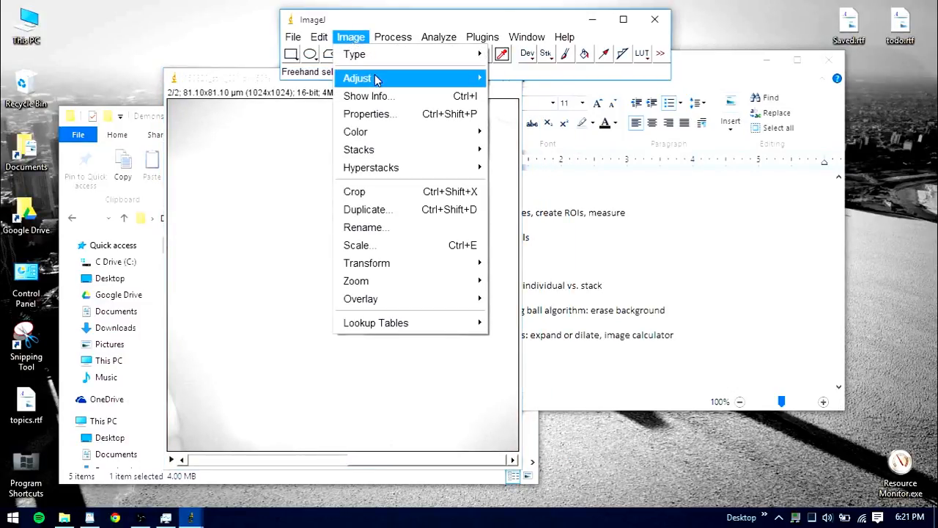
pyautogui.moveTo(378, 78)
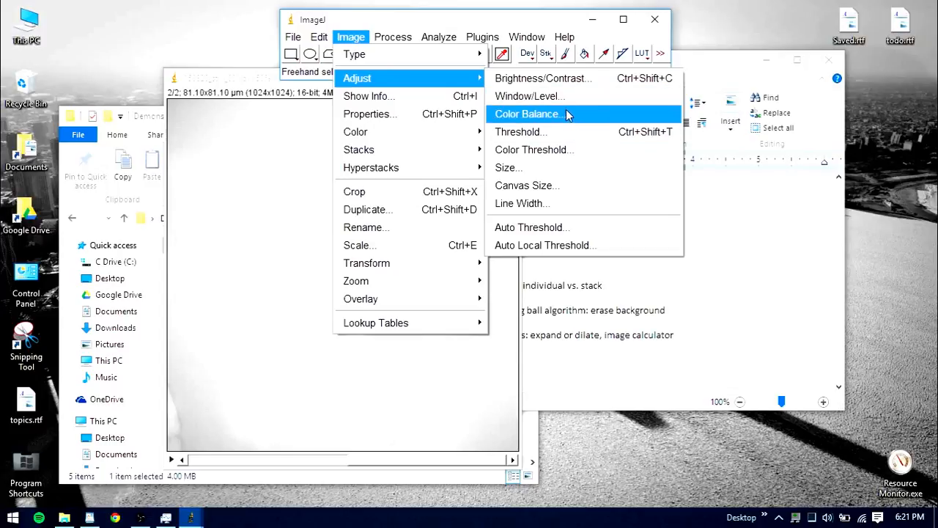
pyautogui.click(599, 114)
pyautogui.click(618, 19)
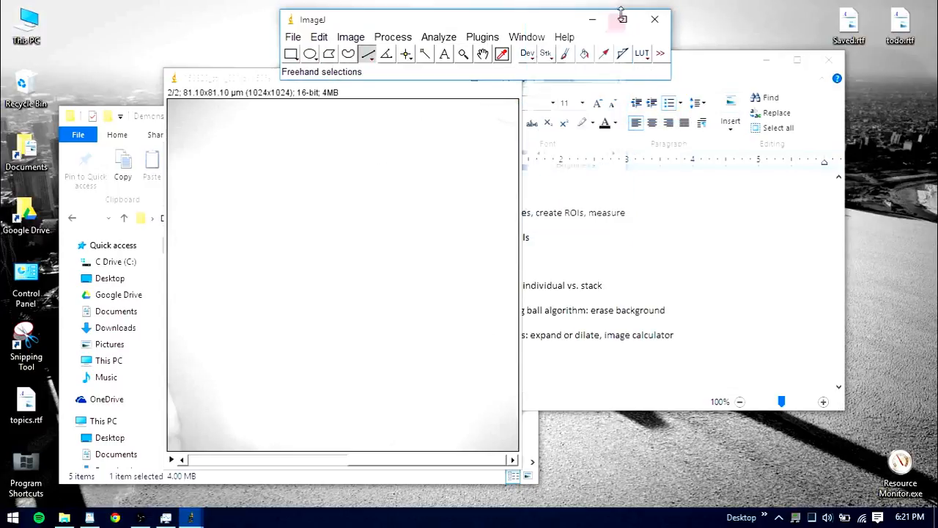
# Open the Brightness/Contrast adjustment and apply automatic contrast to the second slice of 150820_still_001.dv.
pyautogui.click(351, 38)
pyautogui.moveTo(380, 79)
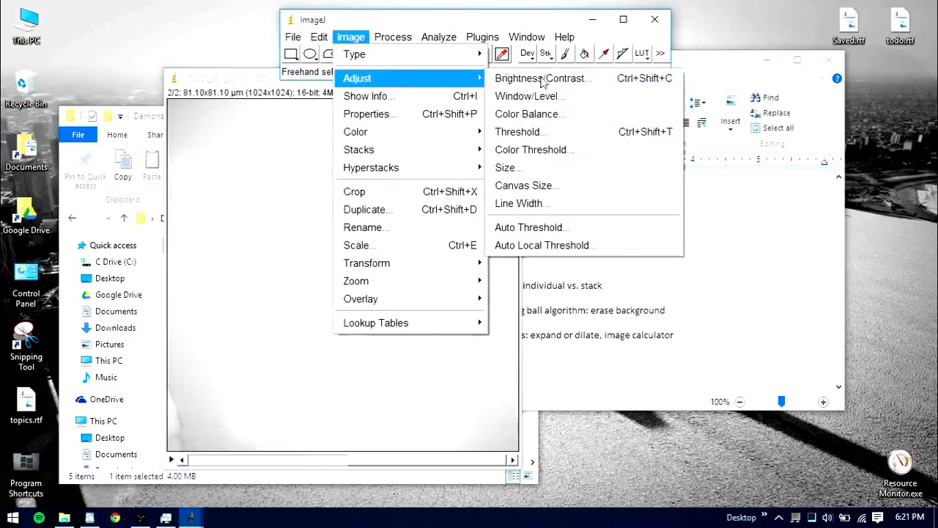
pyautogui.click(588, 79)
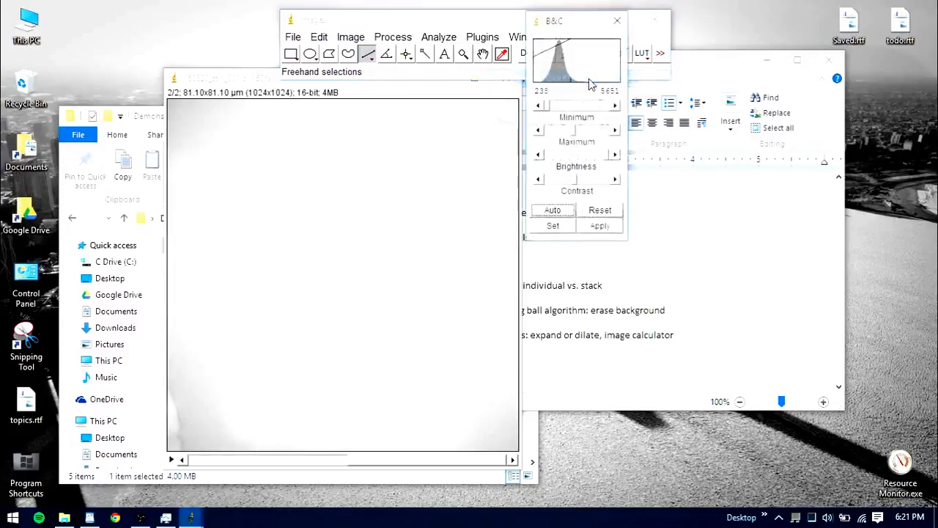
pyautogui.click(560, 211)
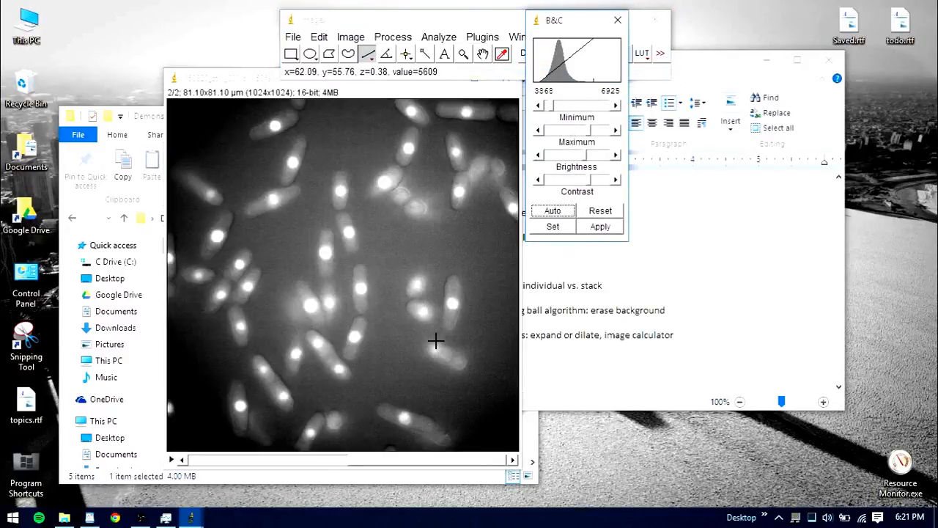
# Show the first slice of the 150820_still_001.dv stack, apply automatic contrast to it and return to the second slice.
pyautogui.click(402, 461)
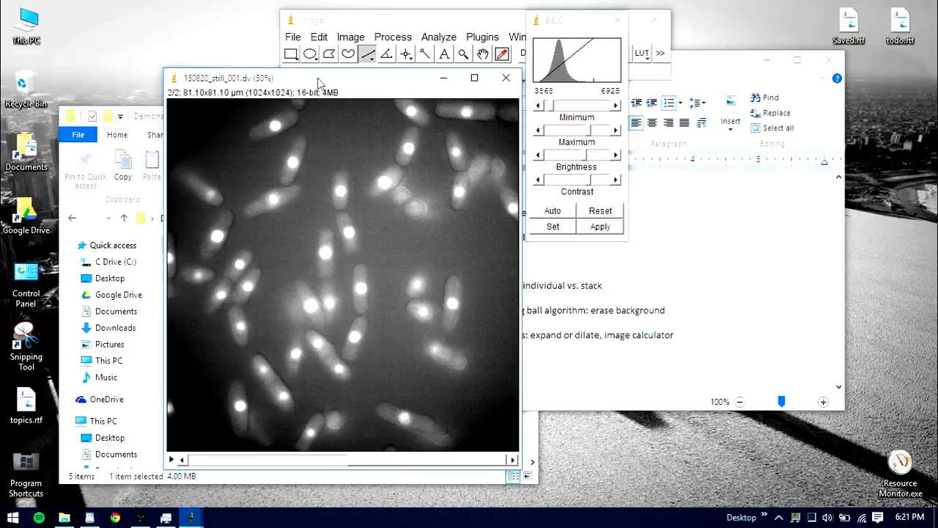
pyautogui.moveTo(318, 79); pyautogui.dragTo(314, 49)
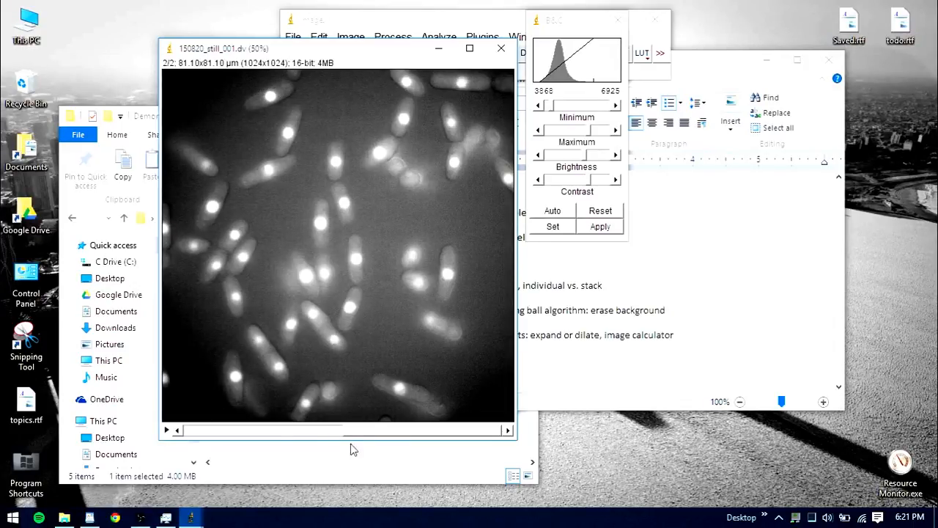
pyautogui.moveTo(411, 436); pyautogui.dragTo(256, 427)
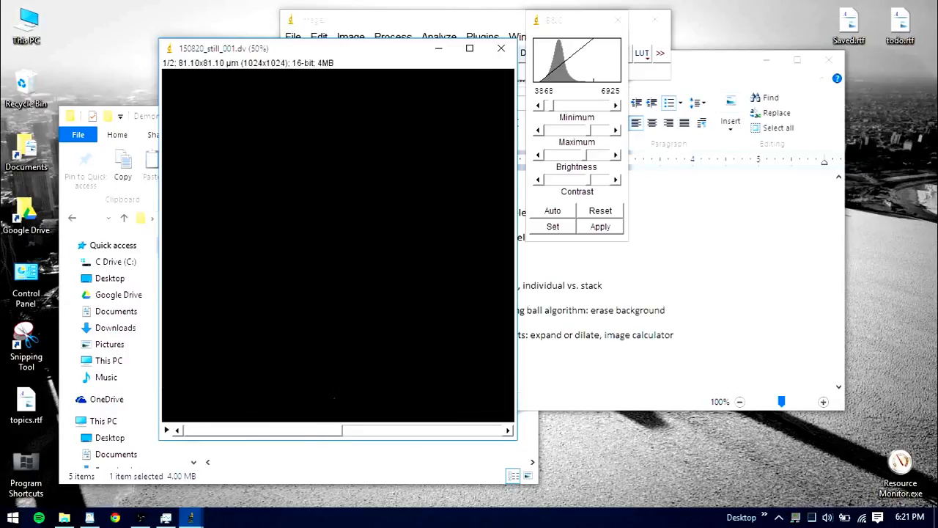
pyautogui.click(551, 212)
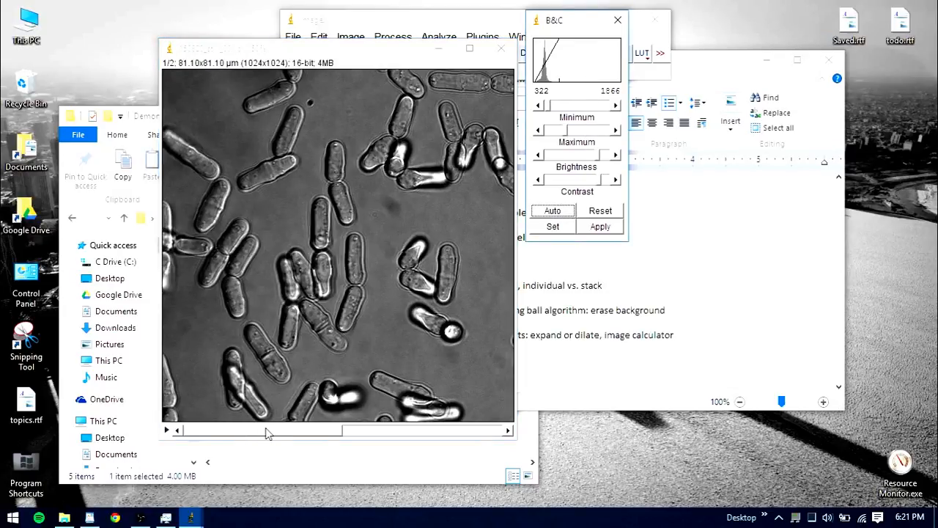
pyautogui.moveTo(267, 434); pyautogui.dragTo(476, 407)
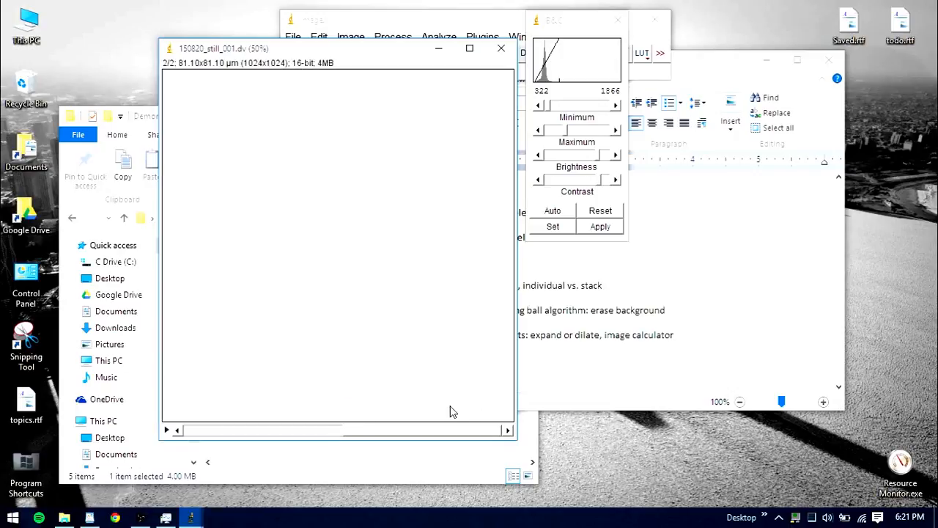
pyautogui.scroll(1, 450, 411)
# Close the stack, reopen 150820_still_001.dv from the Demonstration folder and split it into separate images.
pyautogui.click(496, 50)
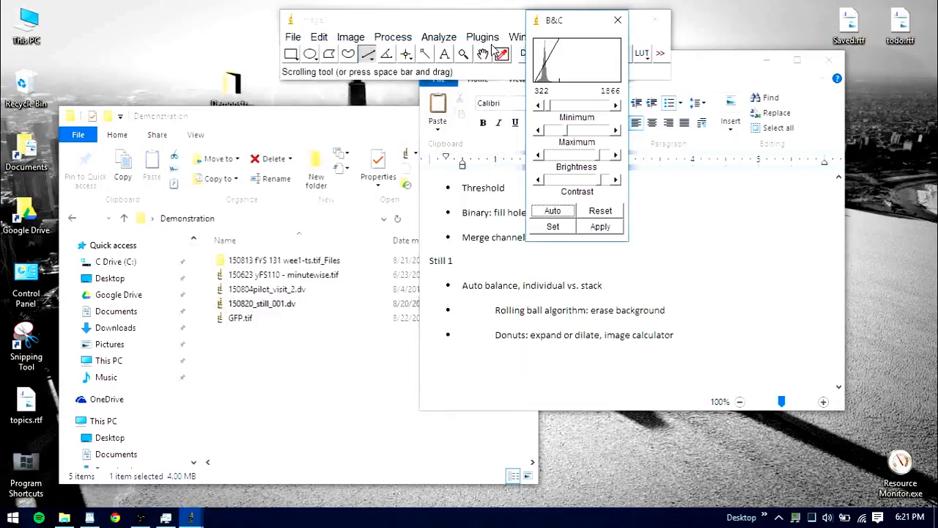
pyautogui.doubleClick(282, 306)
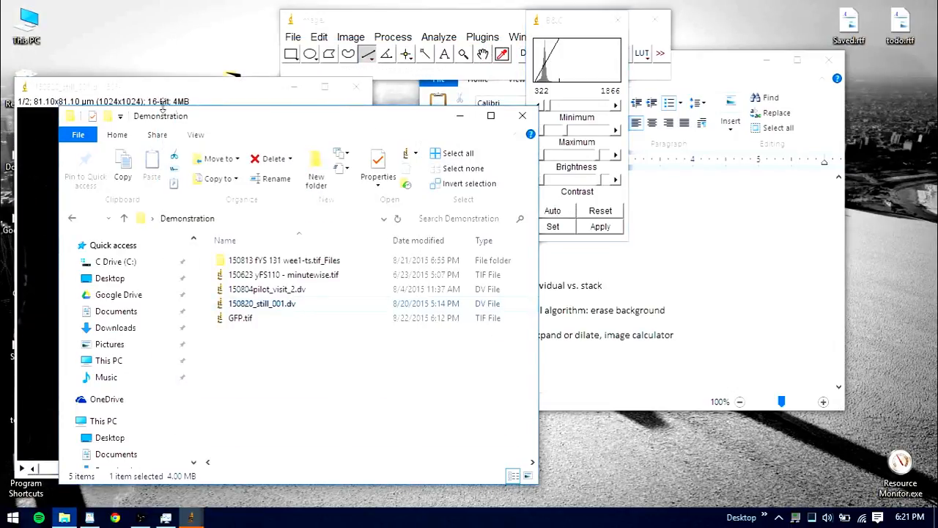
pyautogui.click(351, 37)
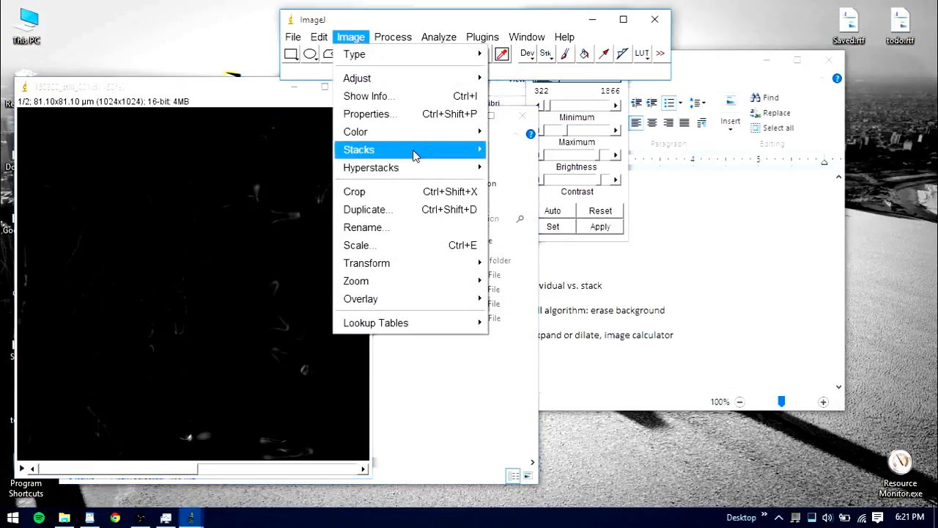
pyautogui.moveTo(414, 152)
pyautogui.click(536, 263)
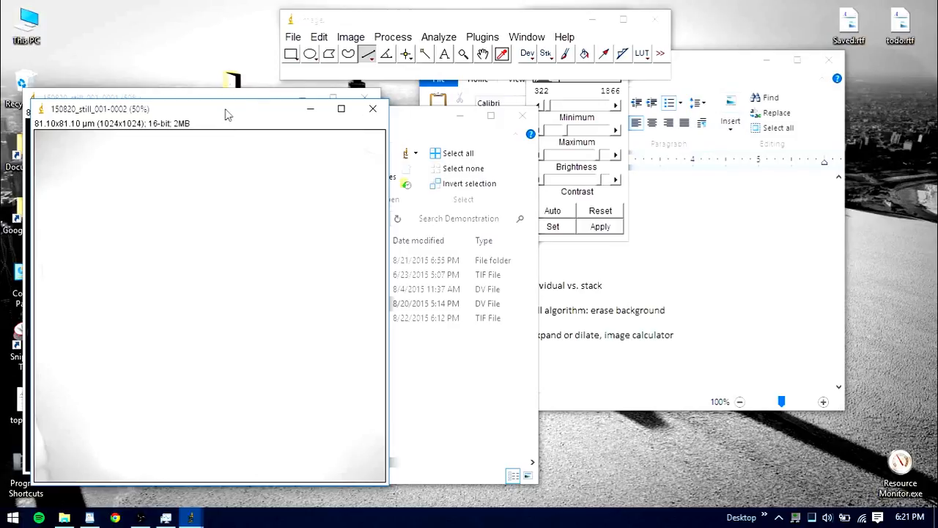
# Place 150820_still_001-0002 beside the first split image and apply automatic contrast to each of the two images.
pyautogui.moveTo(226, 112); pyautogui.dragTo(534, 173)
pyautogui.click(536, 99)
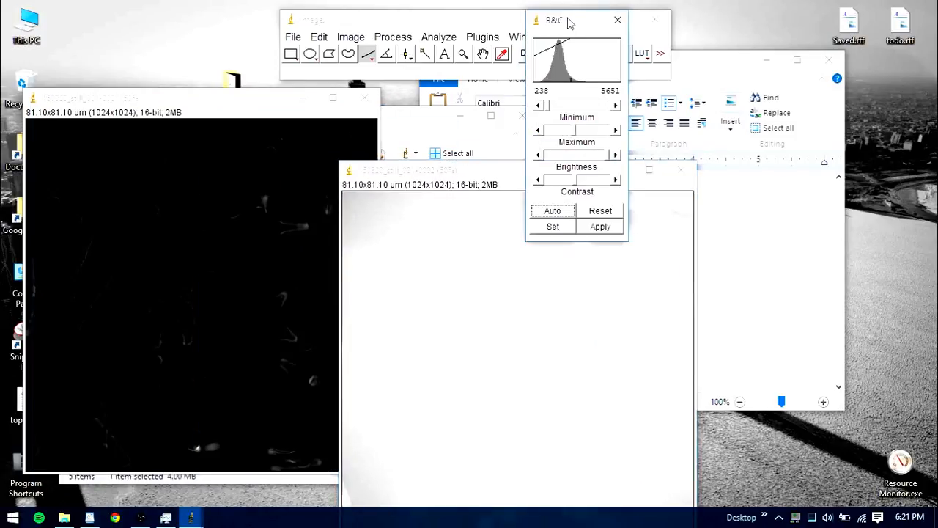
pyautogui.moveTo(567, 21); pyautogui.dragTo(447, 21)
pyautogui.moveTo(620, 164); pyautogui.dragTo(753, 102)
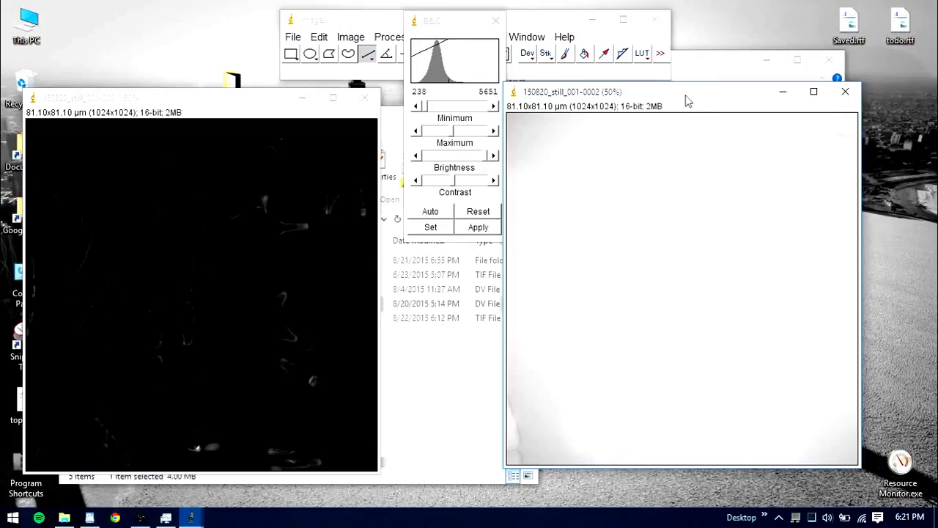
pyautogui.click(430, 212)
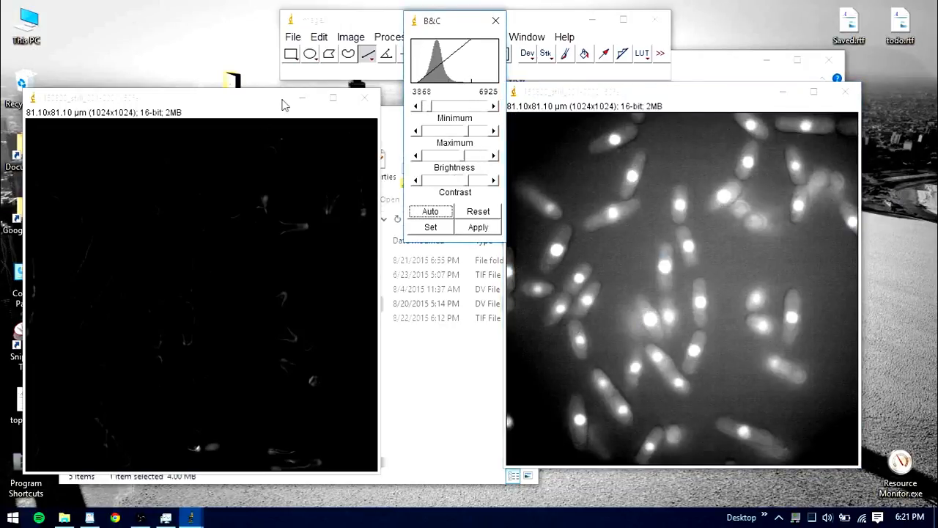
pyautogui.click(248, 108)
pyautogui.click(430, 211)
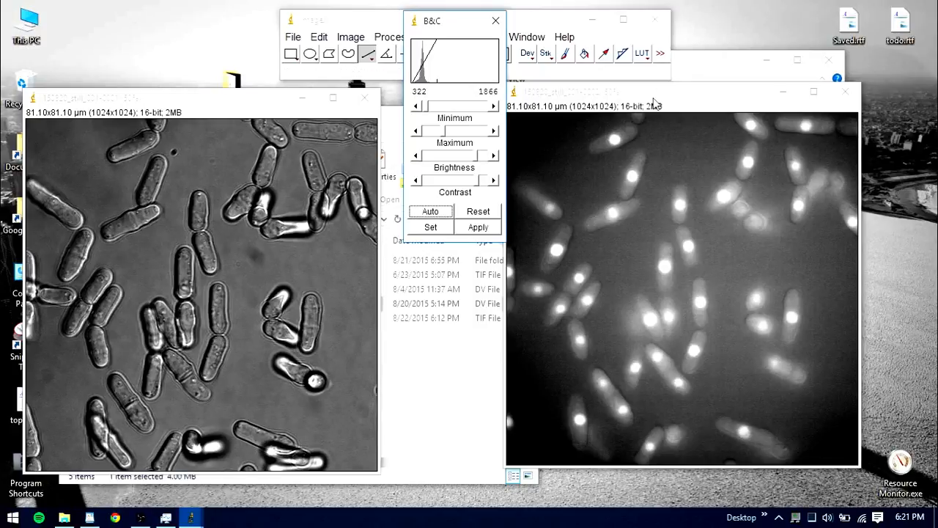
pyautogui.click(497, 21)
# Start Subtract Background on 150820_still_001-0002 and preview it with a rolling ball radius of 50 pixels.
pyautogui.click(623, 95)
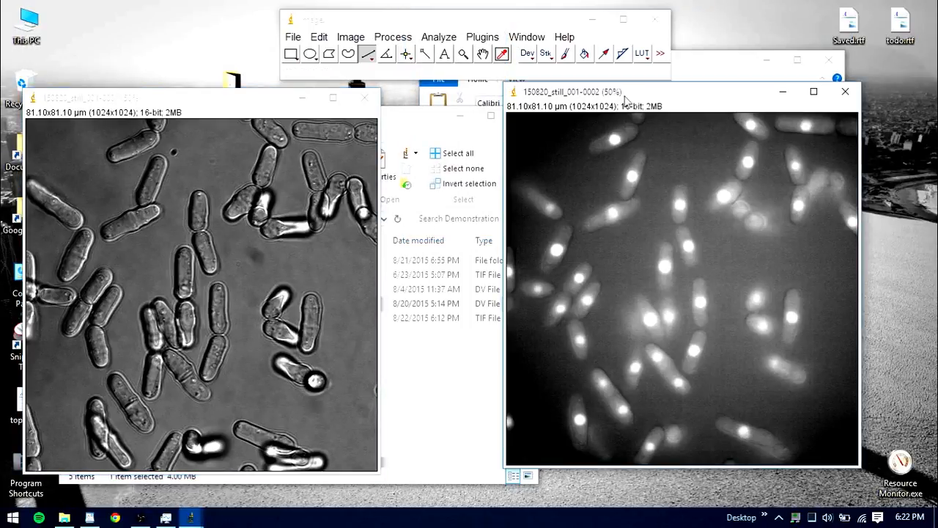
pyautogui.moveTo(625, 98); pyautogui.dragTo(414, 64)
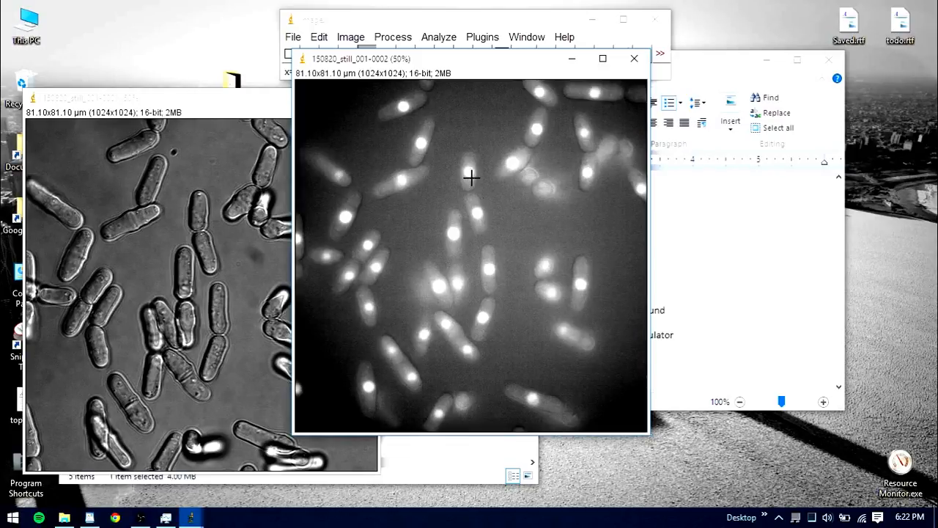
pyautogui.moveTo(454, 69); pyautogui.dragTo(570, 111)
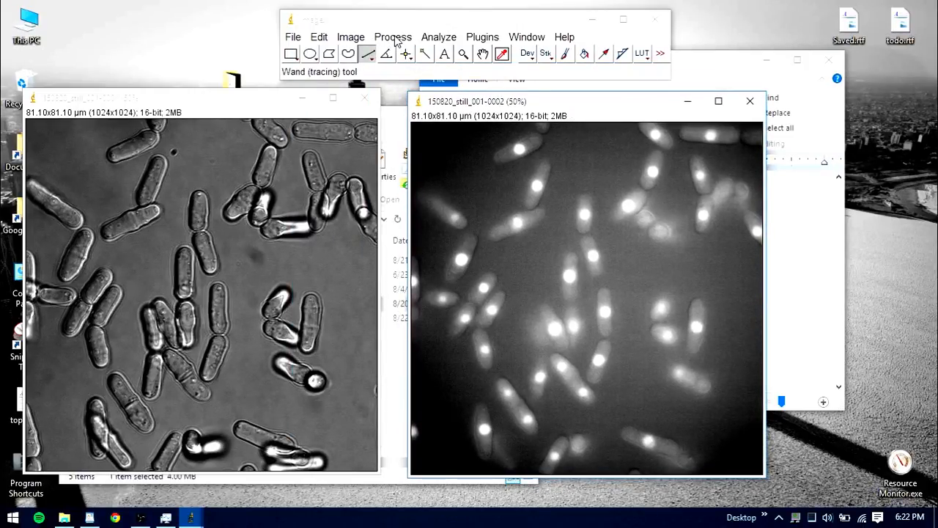
pyautogui.click(394, 38)
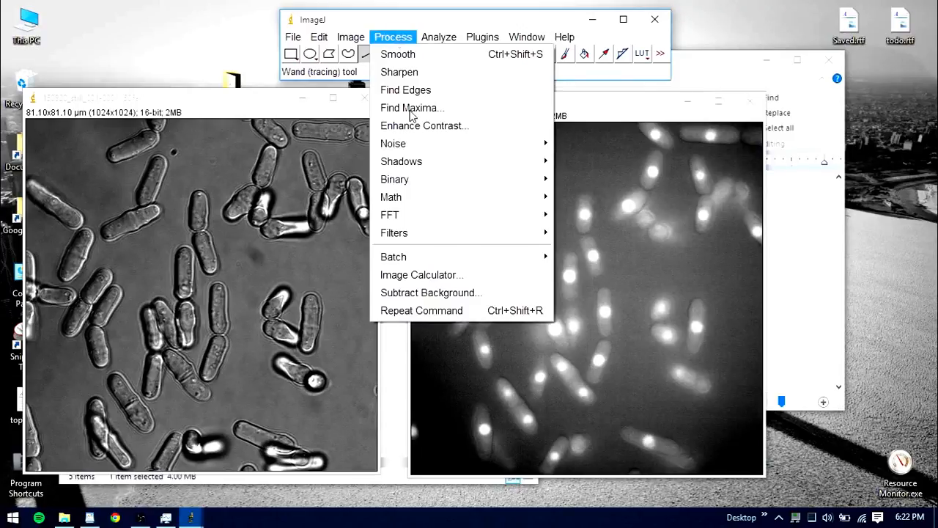
pyautogui.click(428, 293)
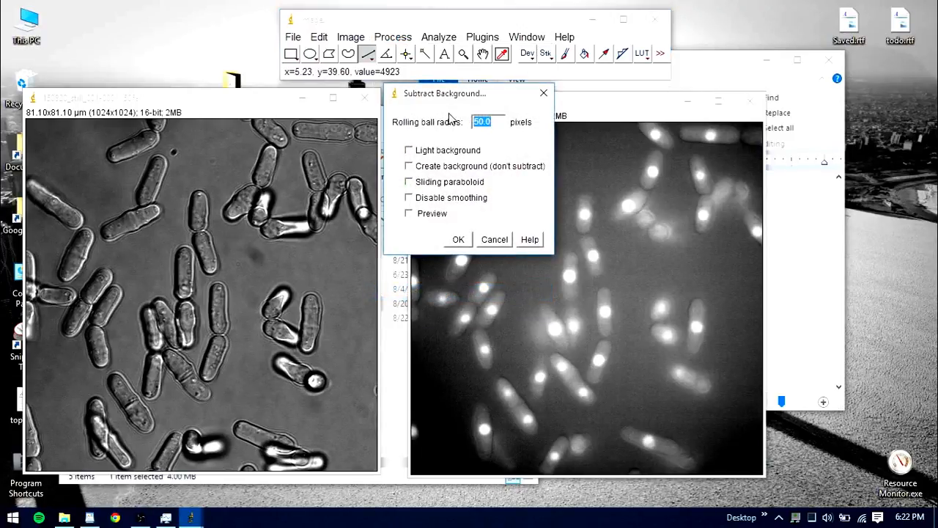
pyautogui.moveTo(470, 100); pyautogui.dragTo(256, 65)
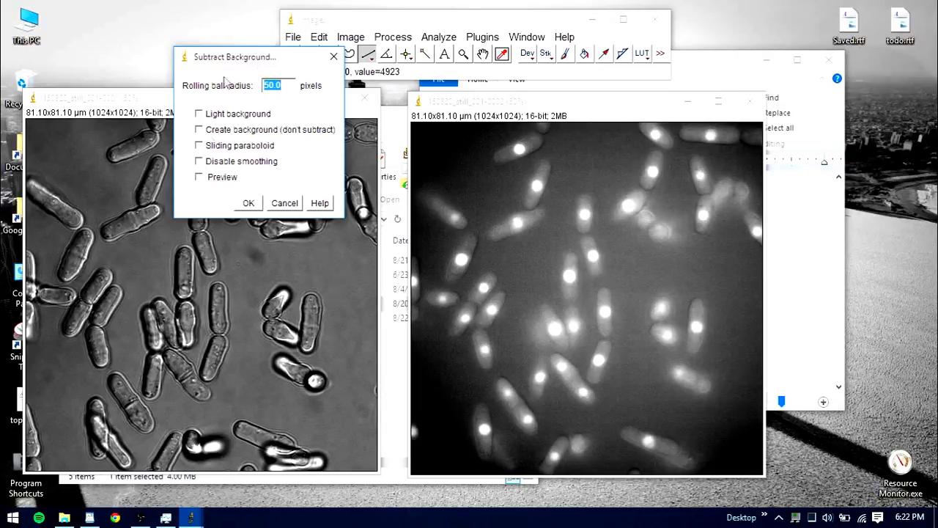
pyautogui.click(273, 85)
pyautogui.click(201, 179)
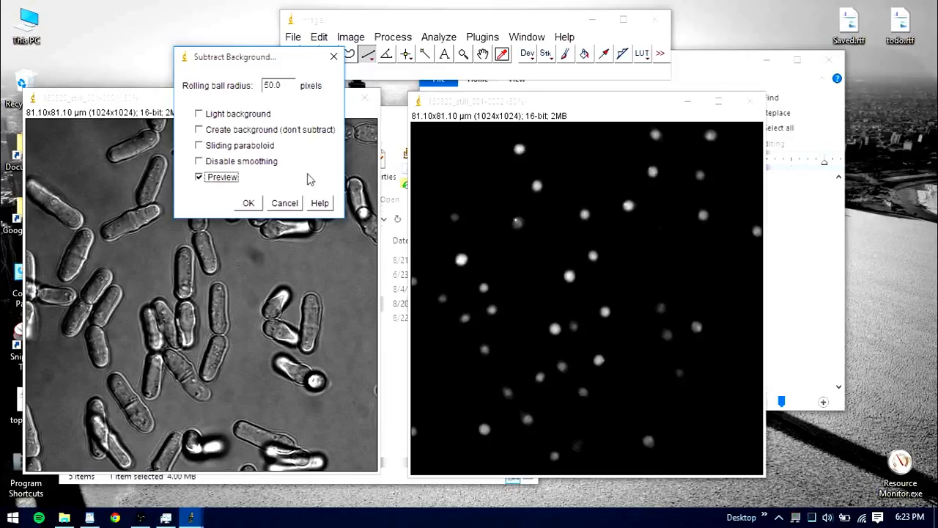
# Try rolling ball radii of 100 and 500 pixels in the background subtraction preview.
pyautogui.click(270, 85)
pyautogui.press('BackSpace')
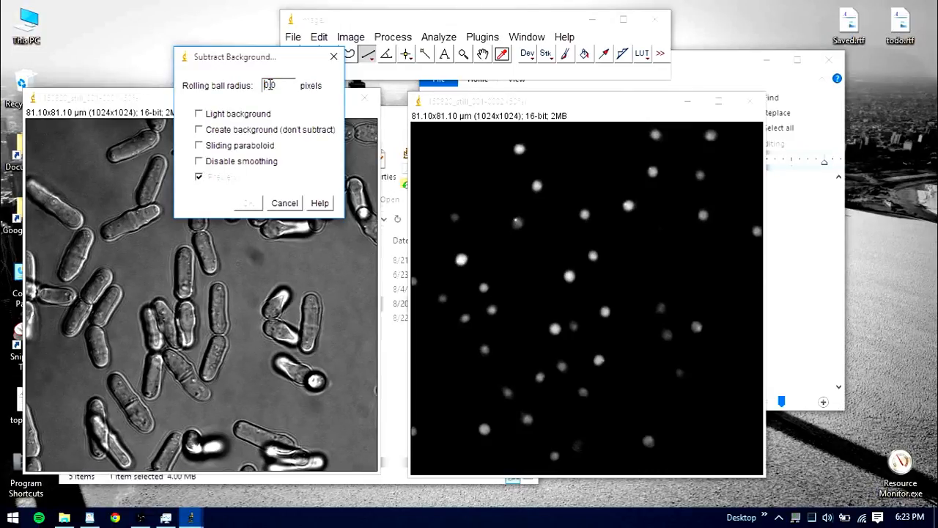
pyautogui.write('100.0')
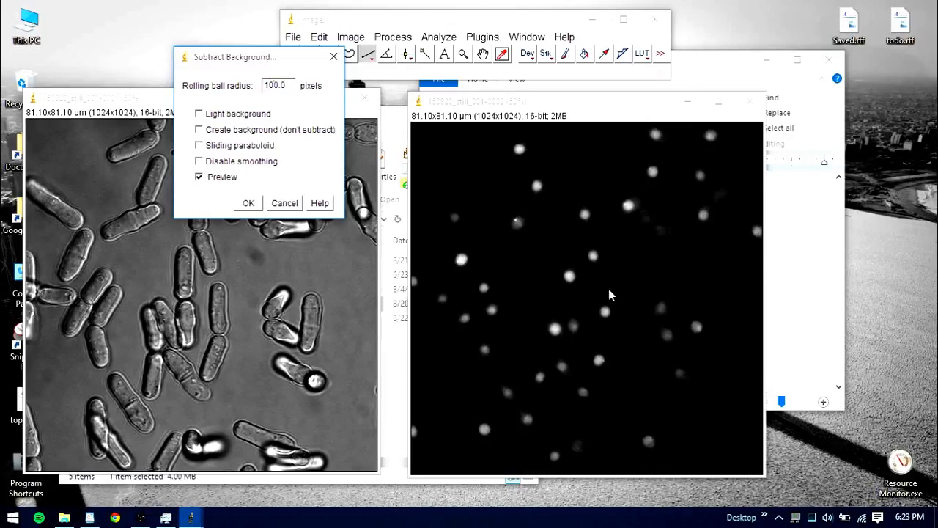
pyautogui.click(270, 85)
pyautogui.press('BackSpace')
pyautogui.write('5')
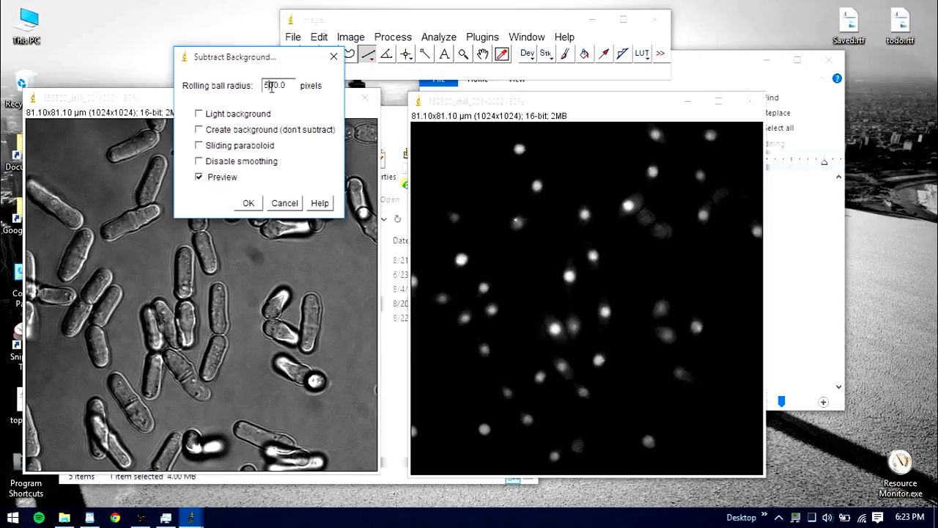
# Set the rolling ball radius to 50 pixels and apply the background subtraction to 150820_still_001-0002.
pyautogui.moveTo(276, 86); pyautogui.dragTo(258, 85)
pyautogui.write('5')
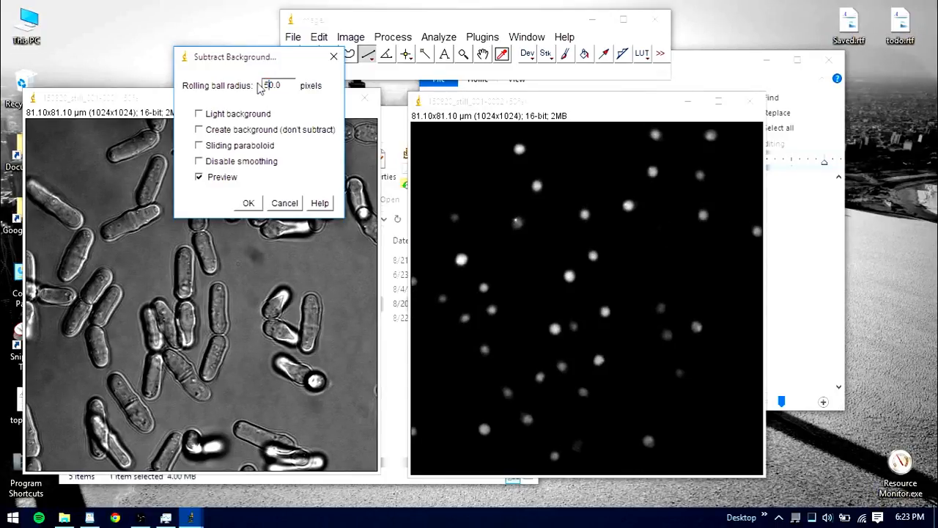
pyautogui.click(248, 203)
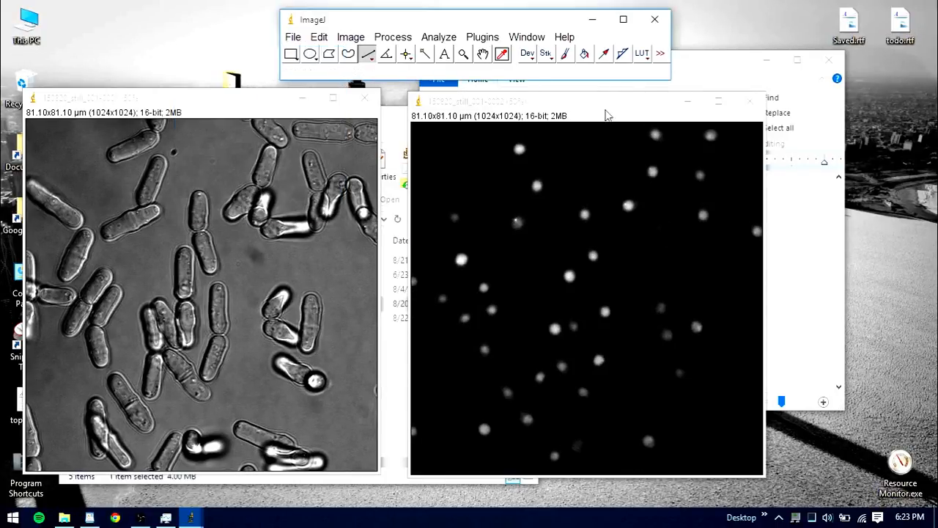
pyautogui.moveTo(607, 116)
pyautogui.mouseDown()
pyautogui.moveTo(580, 99)
pyautogui.moveTo(600, 103)
pyautogui.mouseUp()
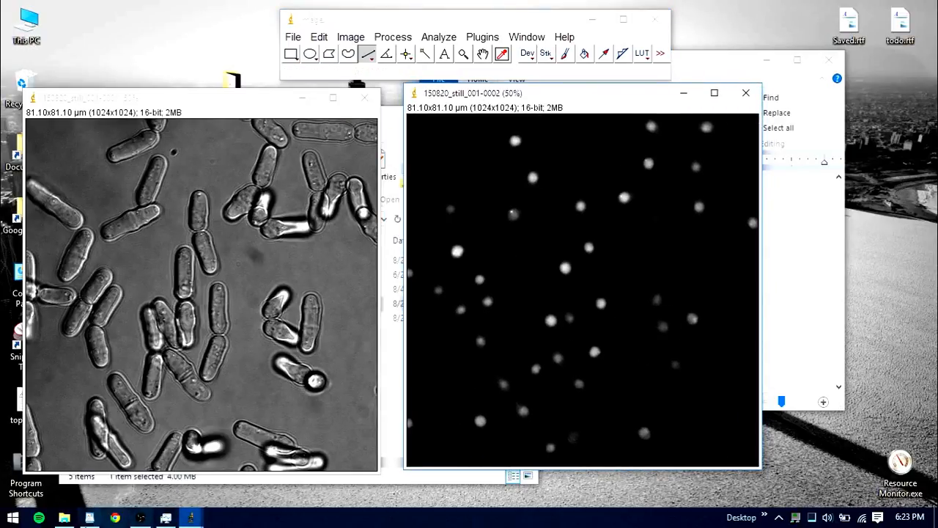
# Switch to the topics.rtf notes in WordPad to check the Still 1 topics, and minimize the notes.
pyautogui.click(90, 518)
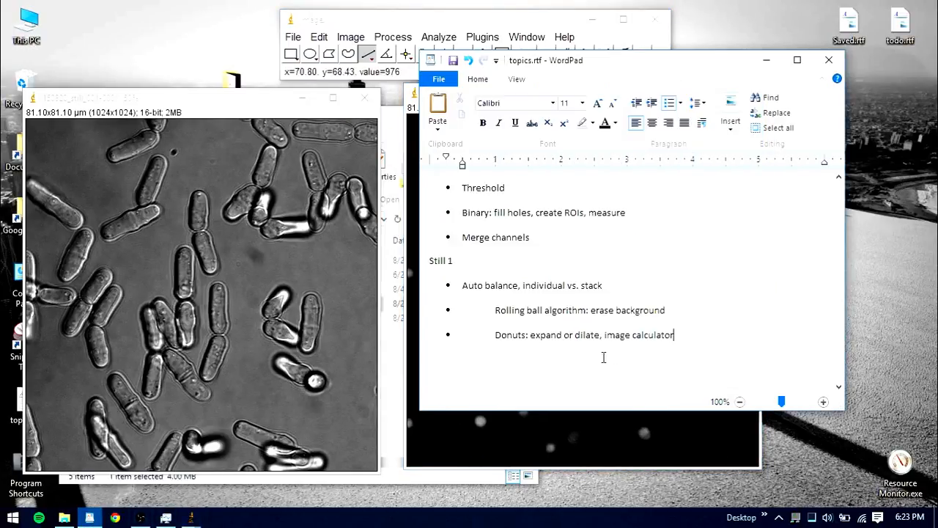
pyautogui.click(673, 315)
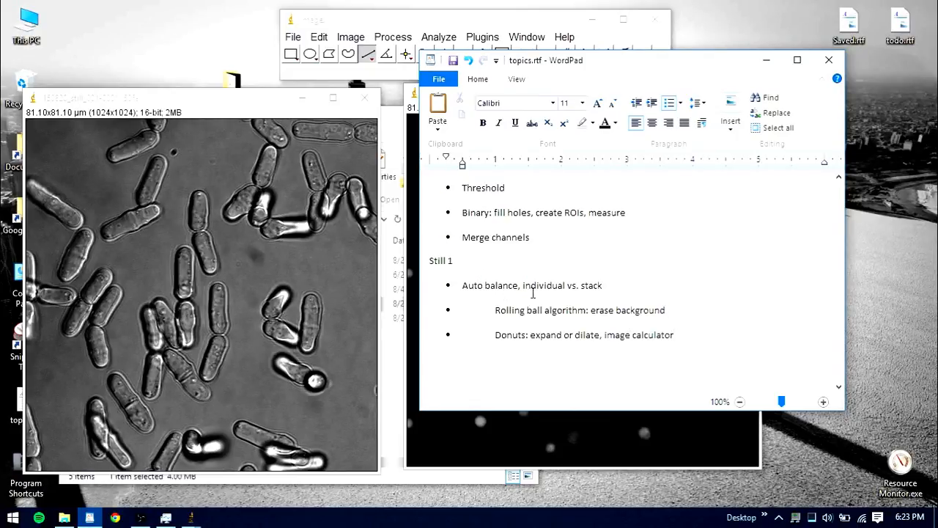
pyautogui.click(695, 339)
pyautogui.click(766, 60)
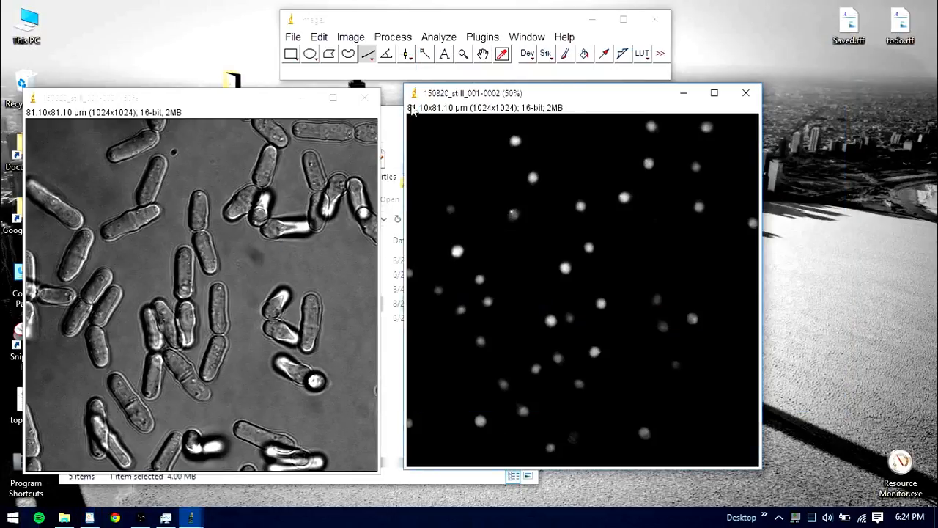
# Convert the background-subtracted image 150820_still_001-0002 to 8-bit.
pyautogui.click(526, 97)
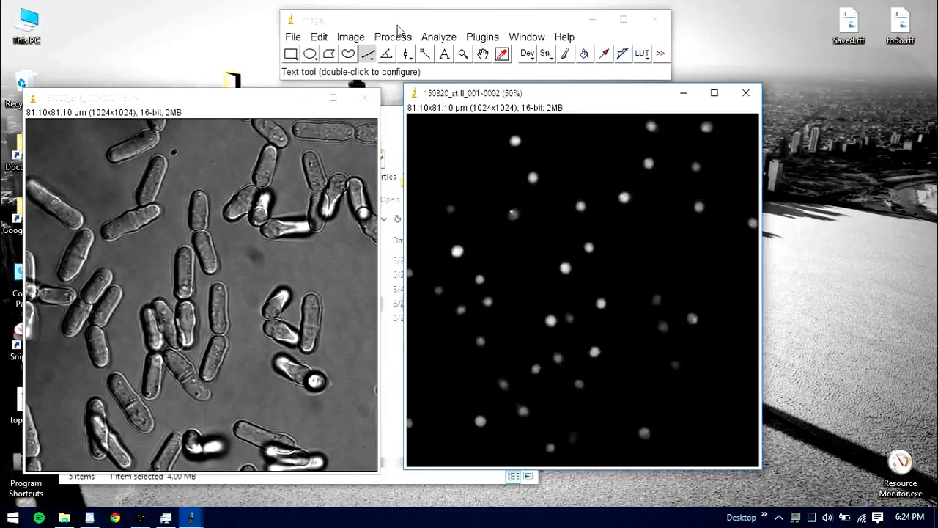
pyautogui.click(351, 36)
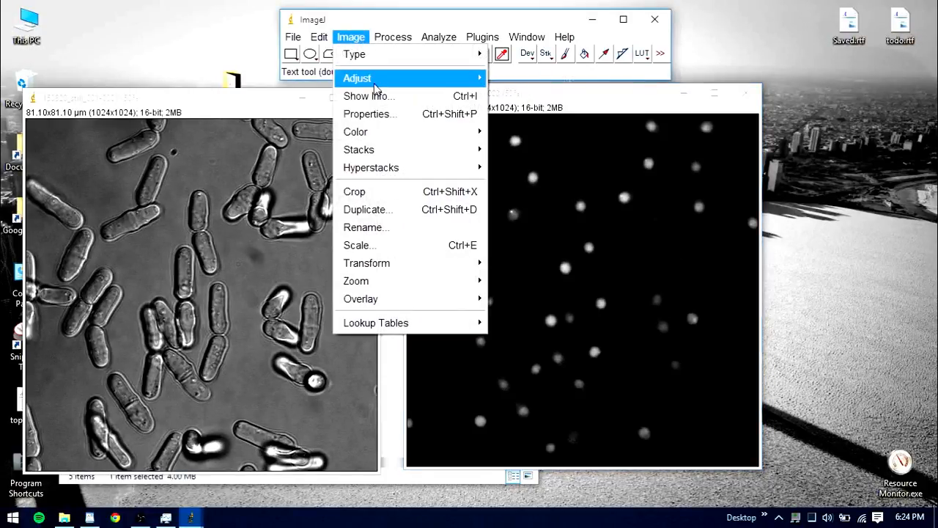
pyautogui.moveTo(370, 77)
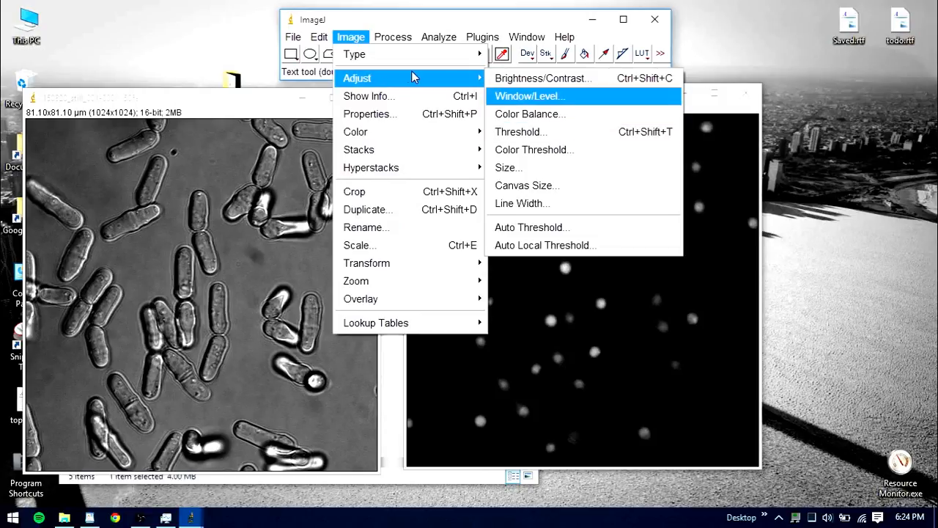
pyautogui.moveTo(462, 60)
pyautogui.click(509, 56)
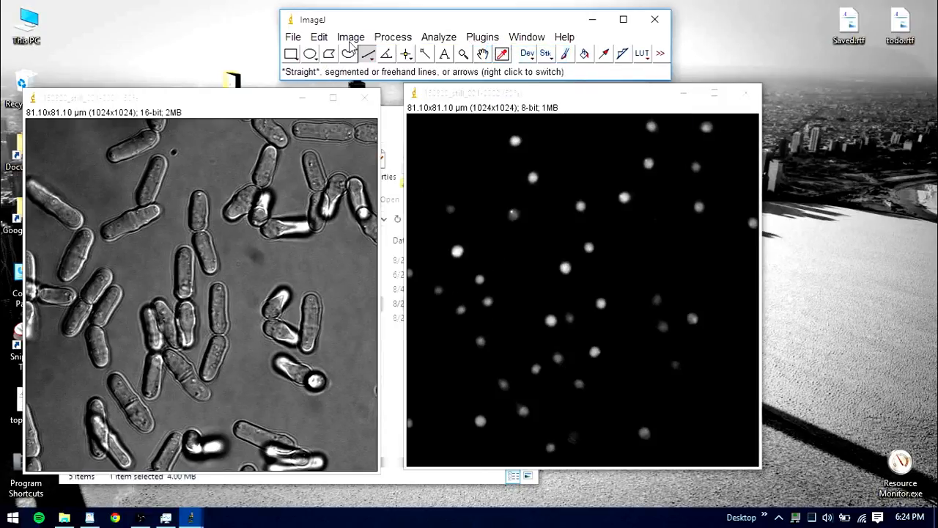
# Threshold 150820_still_001-0002 with a range of 105 to 255, apply it to make the image binary, and close the threshold settings.
pyautogui.click(356, 38)
pyautogui.moveTo(465, 78)
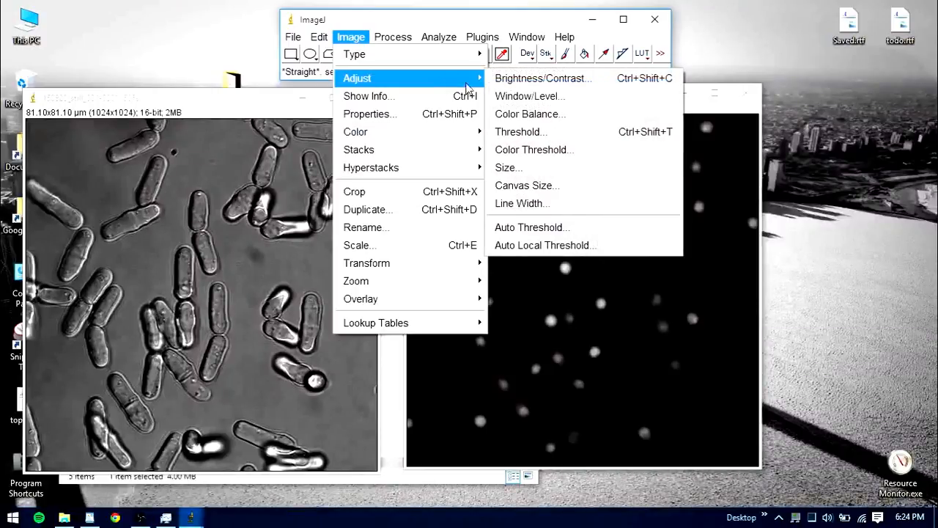
pyautogui.click(539, 133)
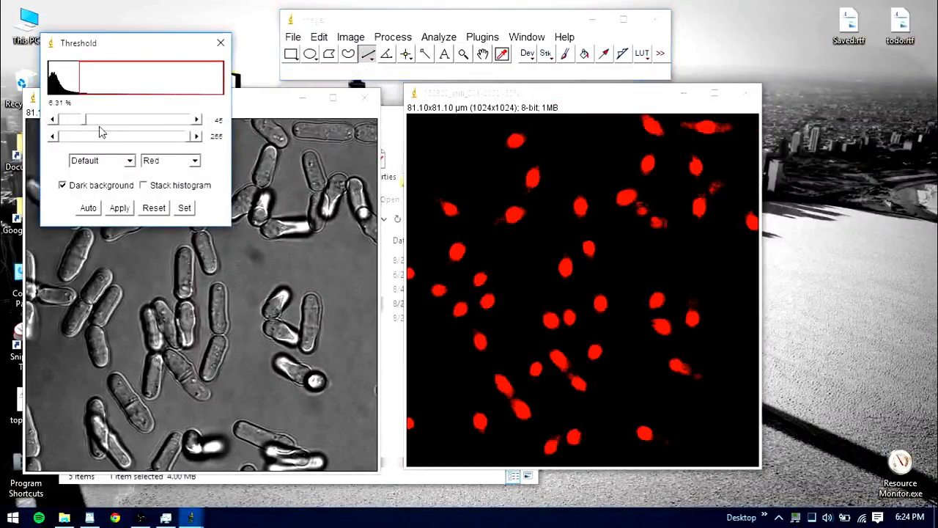
pyautogui.moveTo(85, 125); pyautogui.dragTo(116, 142)
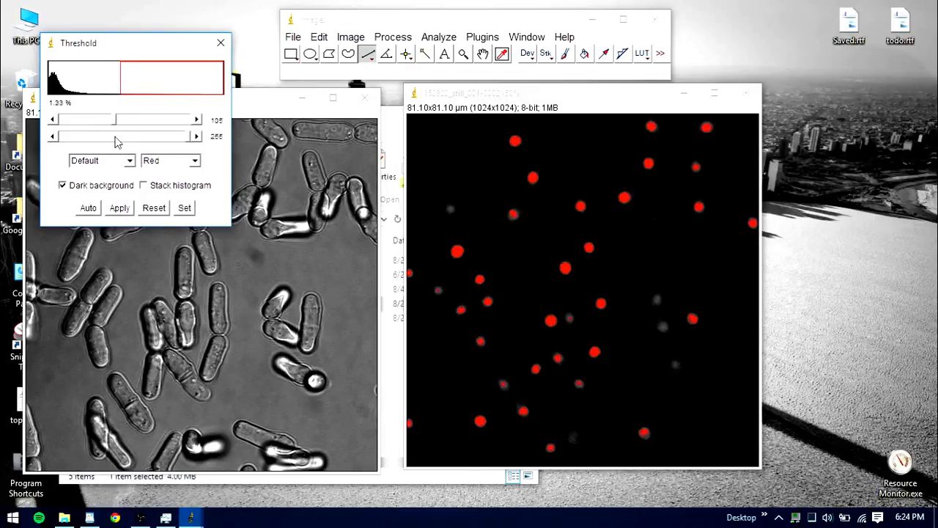
pyautogui.click(127, 211)
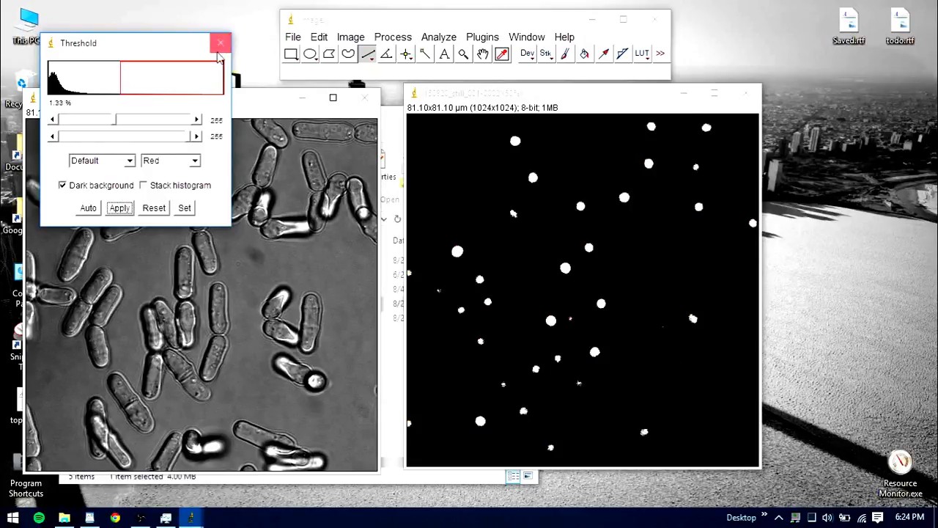
pyautogui.click(220, 43)
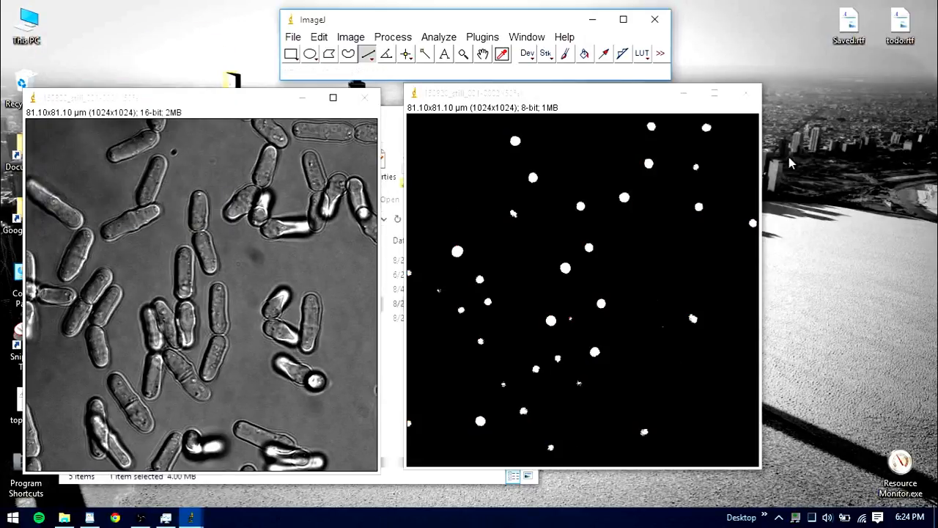
# Close the brightfield image 150820_still_001-0001 and save the thresholded image as a TIFF named binary in the Demonstration folder.
pyautogui.moveTo(570, 100); pyautogui.dragTo(560, 94)
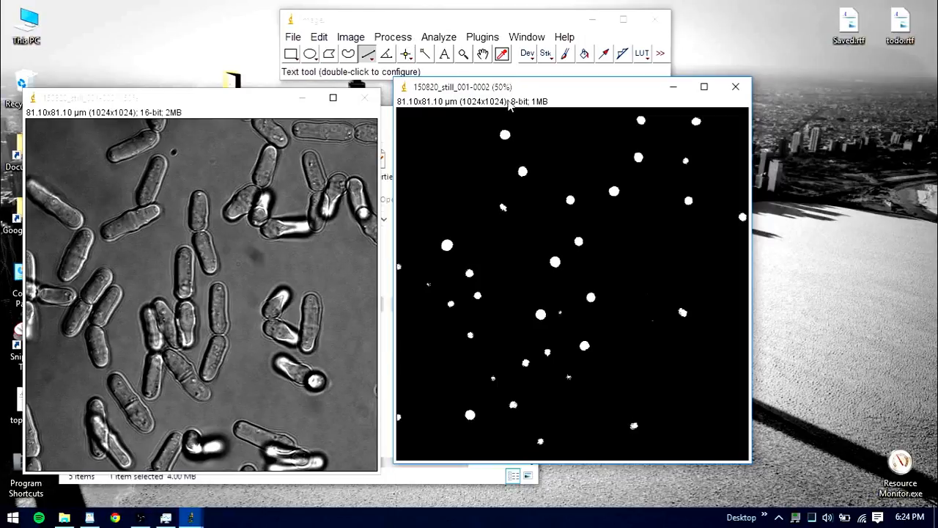
pyautogui.click(364, 98)
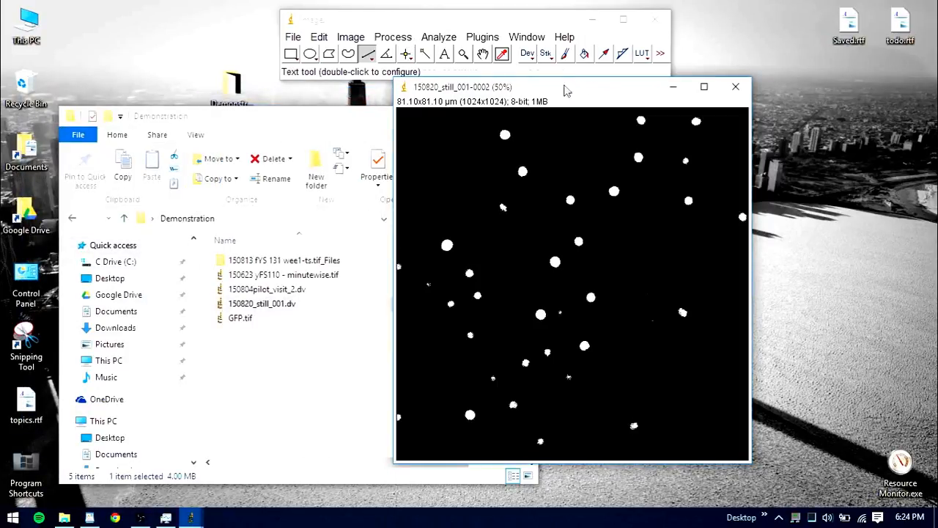
pyautogui.click(292, 37)
pyautogui.moveTo(313, 223)
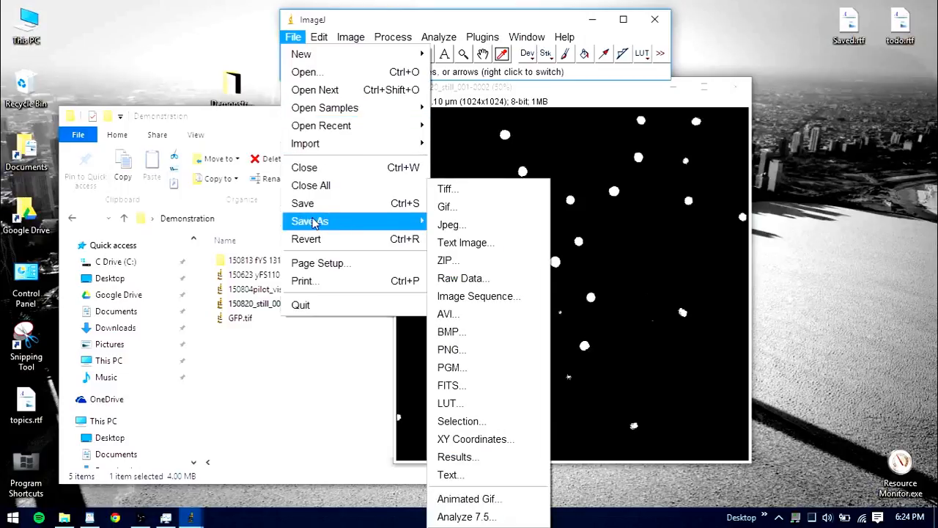
pyautogui.click(443, 186)
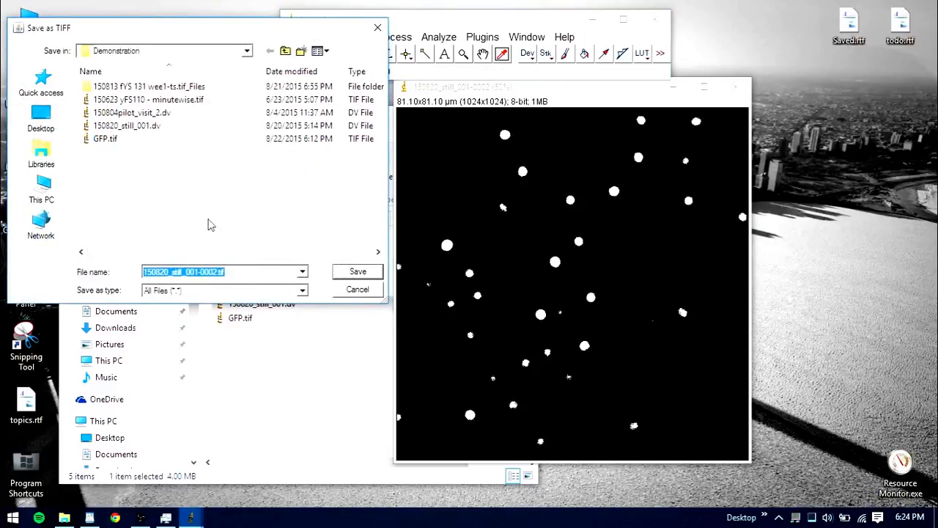
pyautogui.write('binary')
pyautogui.press('Return')
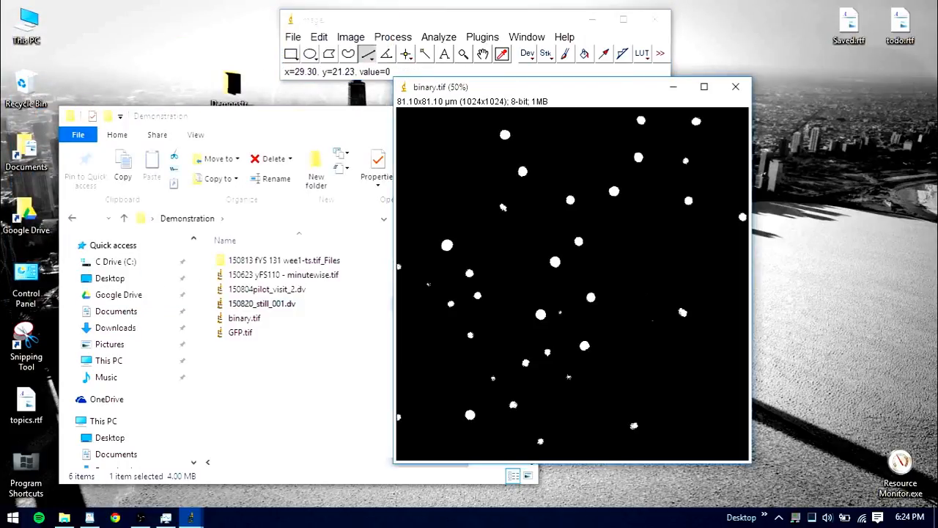
# Fill the holes inside the ragged nuclei of binary.tif with the binary Fill Holes operation.
pyautogui.scroll(4, 567, 189)
pyautogui.scroll(2, 568, 189)
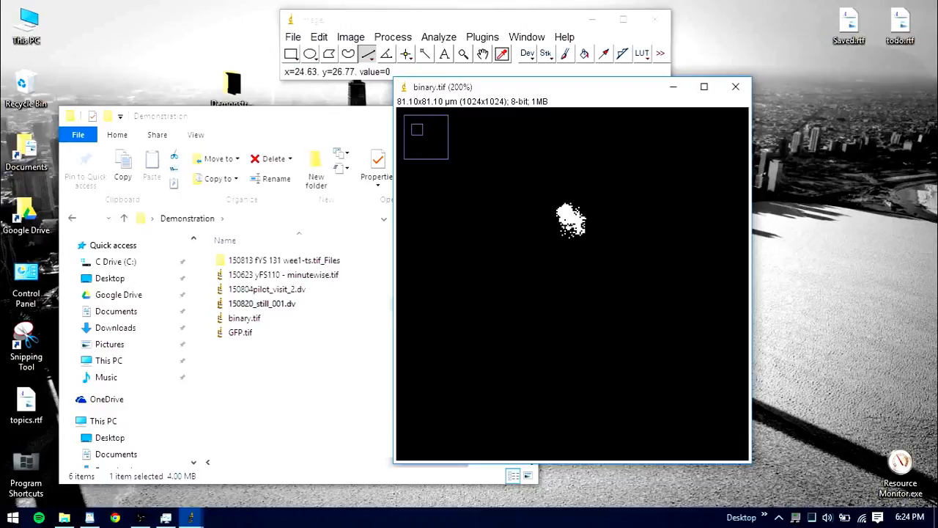
pyautogui.scroll(1, 568, 183)
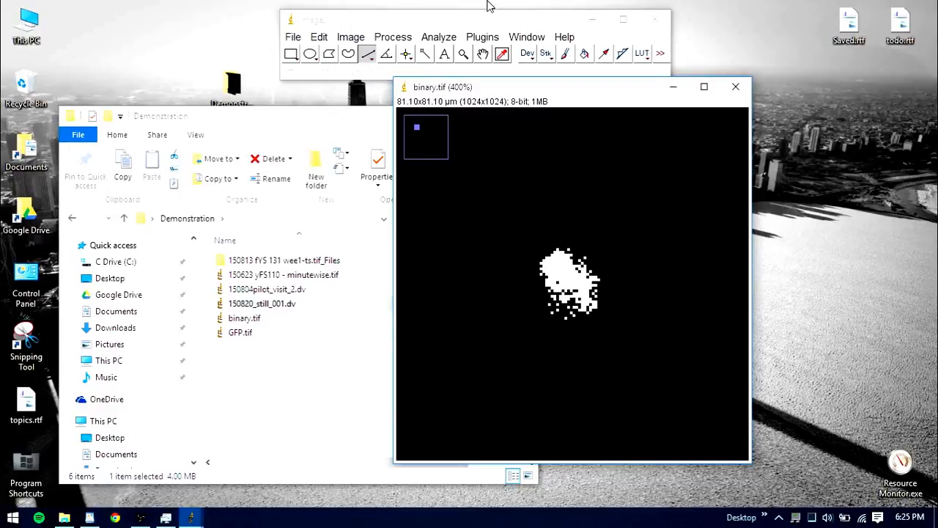
pyautogui.click(485, 37)
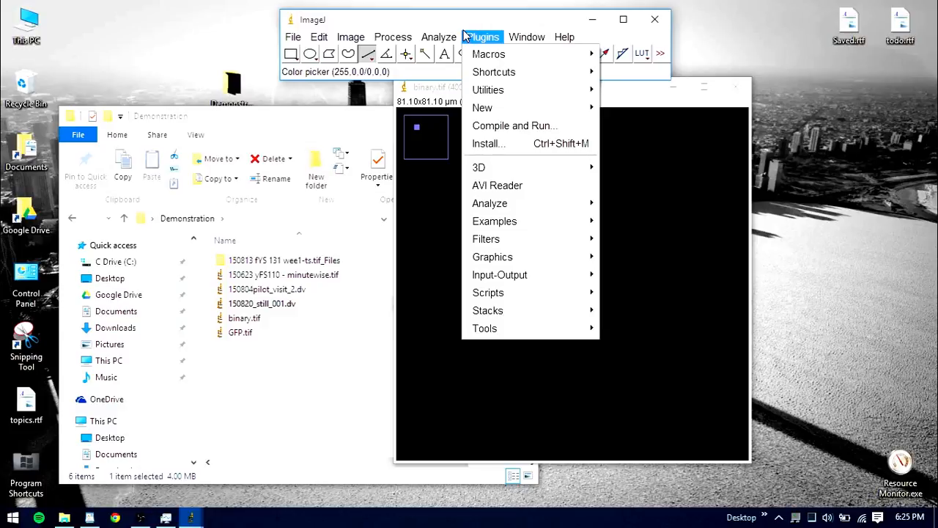
pyautogui.moveTo(438, 38)
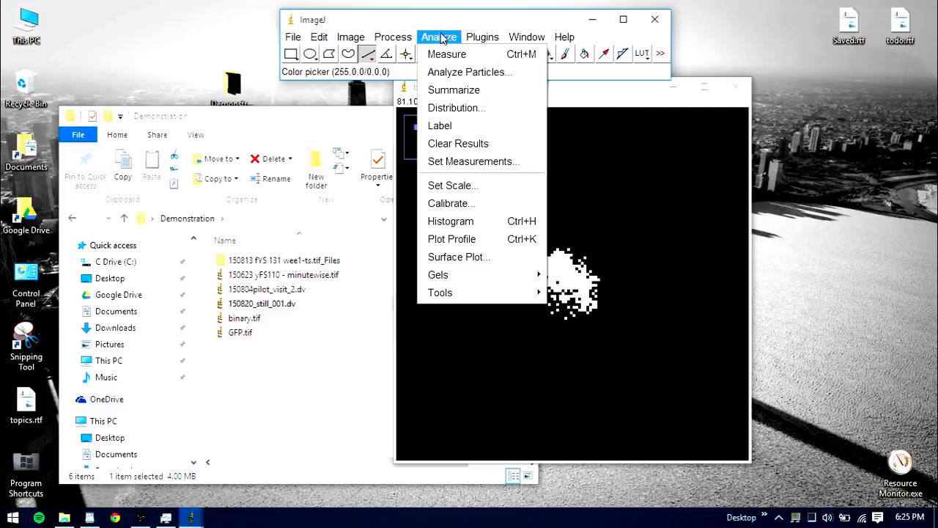
pyautogui.moveTo(394, 37)
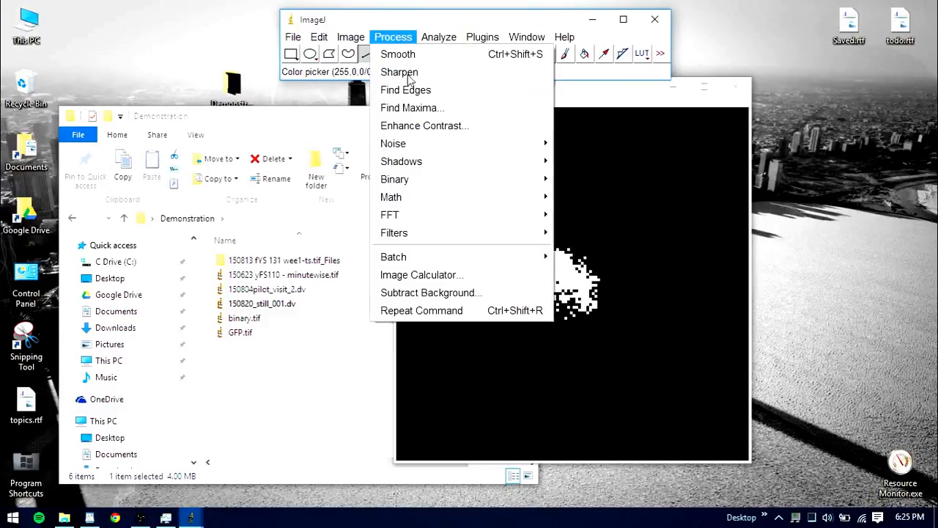
pyautogui.moveTo(431, 183)
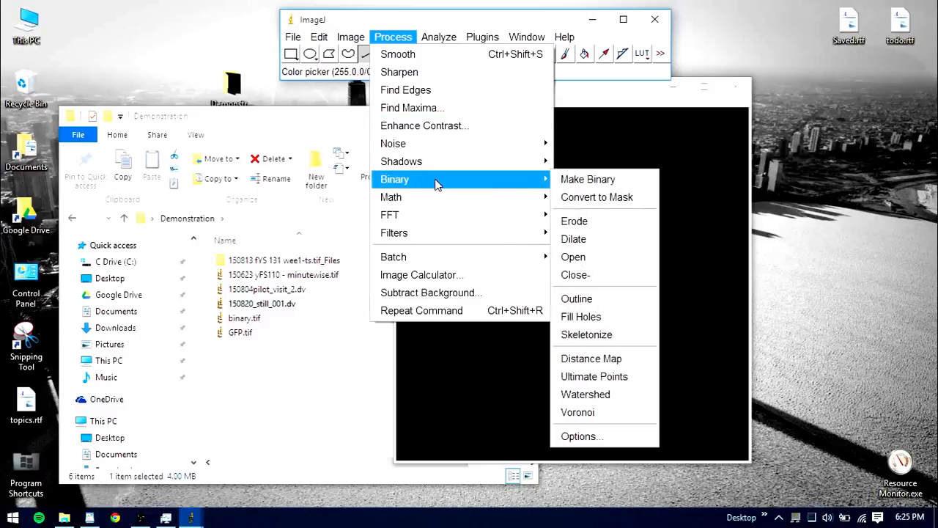
pyautogui.click(579, 317)
pyautogui.click(575, 292)
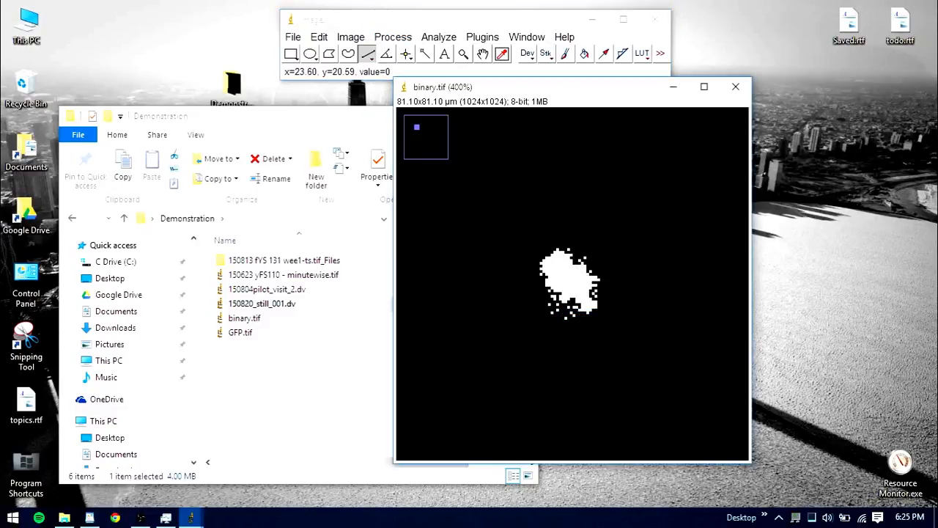
# Examine the nuclei in binary.tif up close and across the whole image for ragged edges and scattered pixels.
pyautogui.press('-')
pyautogui.press('-')
pyautogui.press('-')
pyautogui.press('-')
pyautogui.press('-')
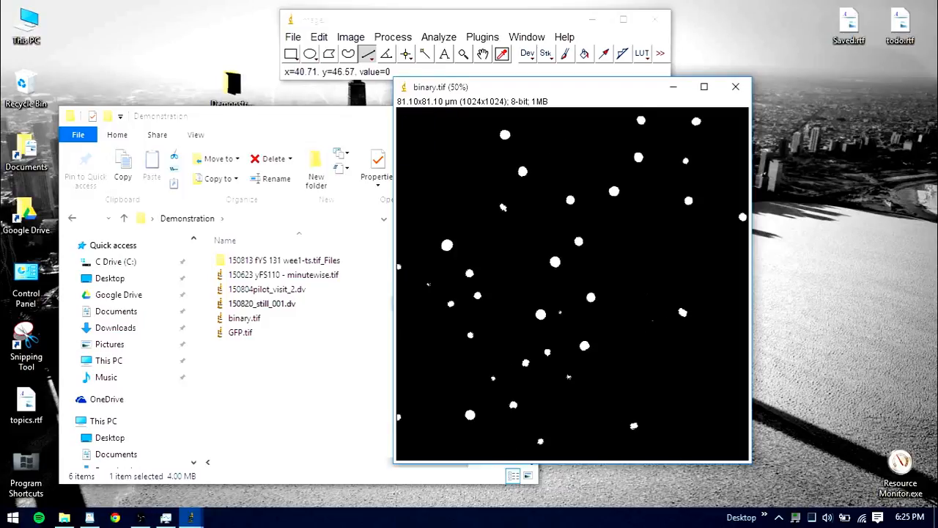
pyautogui.press('+')
pyautogui.press('+')
pyautogui.press('+')
pyautogui.press('+')
pyautogui.press('+')
pyautogui.press('+')
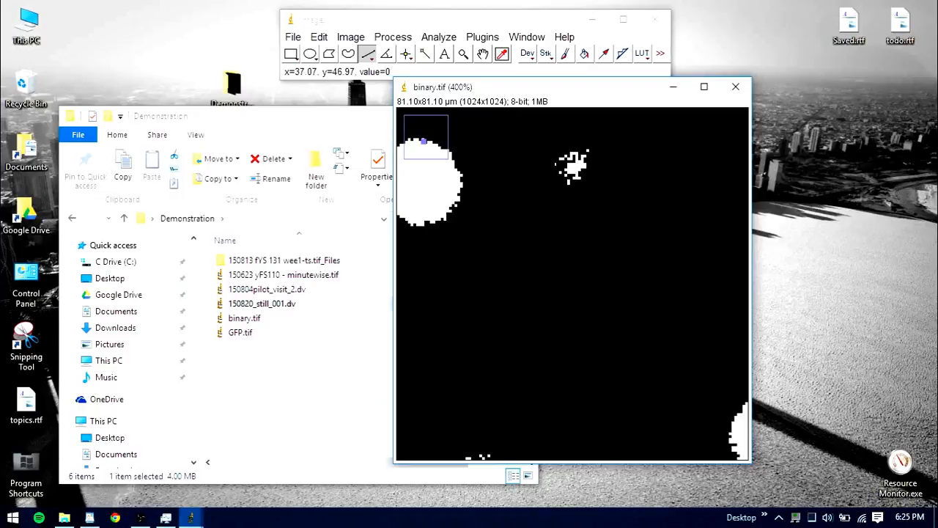
pyautogui.press('-')
pyautogui.press('-')
pyautogui.press('-')
pyautogui.press('-')
pyautogui.press('-')
pyautogui.press('-')
pyautogui.press('-')
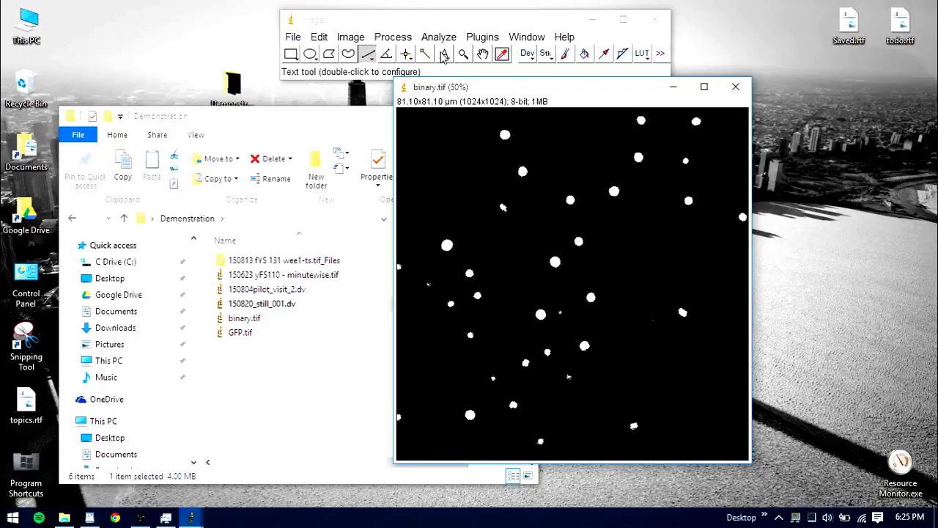
pyautogui.click(444, 41)
pyautogui.moveTo(392, 38)
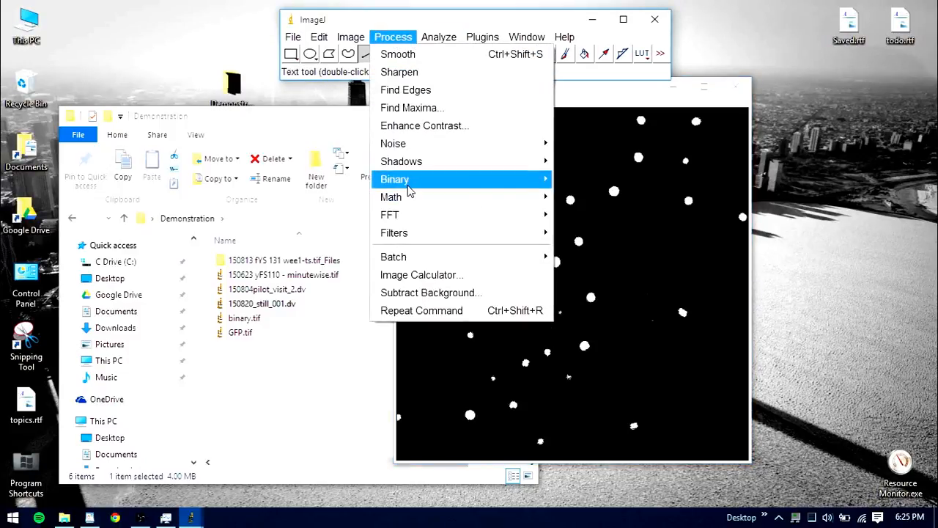
pyautogui.moveTo(410, 187)
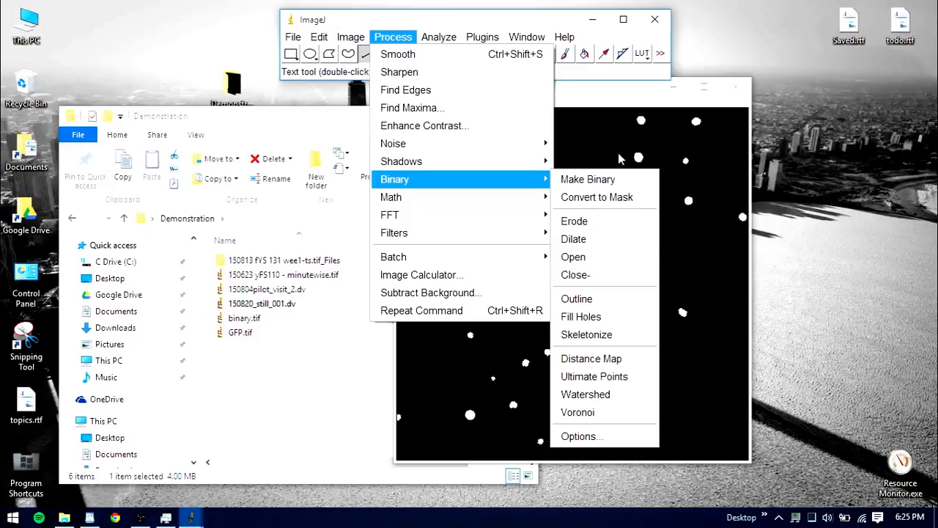
pyautogui.click(588, 93)
# Move the binary.tif window aside and dilate the nuclei twice to close the gaps in the ragged spots.
pyautogui.moveTo(588, 92); pyautogui.dragTo(721, 92)
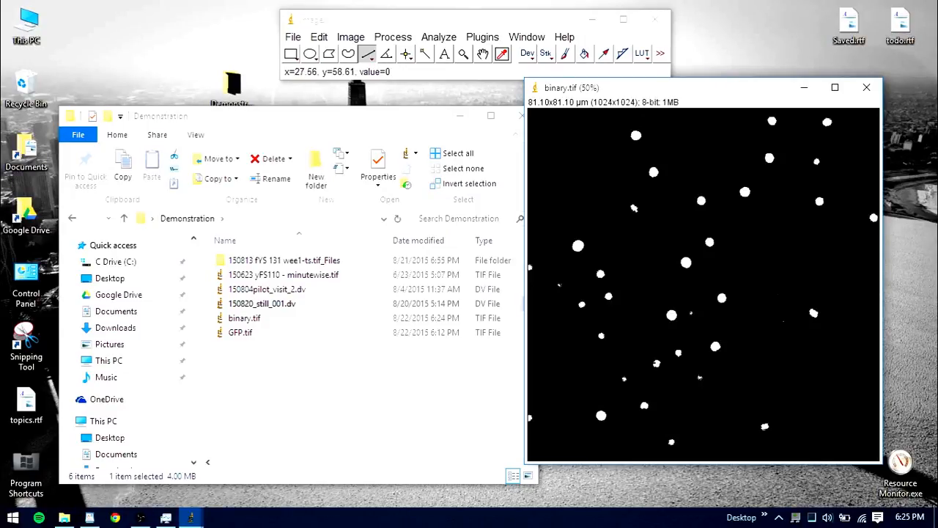
pyautogui.press('+')
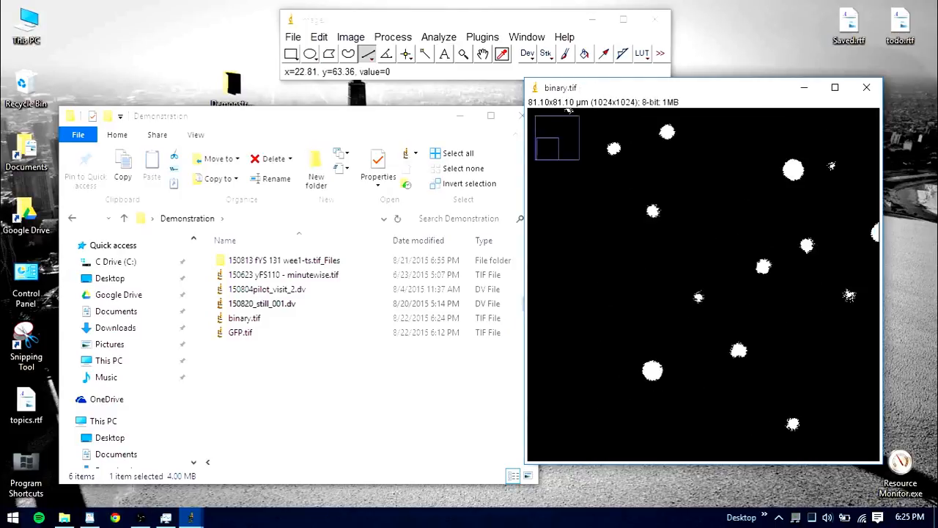
pyautogui.press('+')
pyautogui.press('+')
pyautogui.press('+')
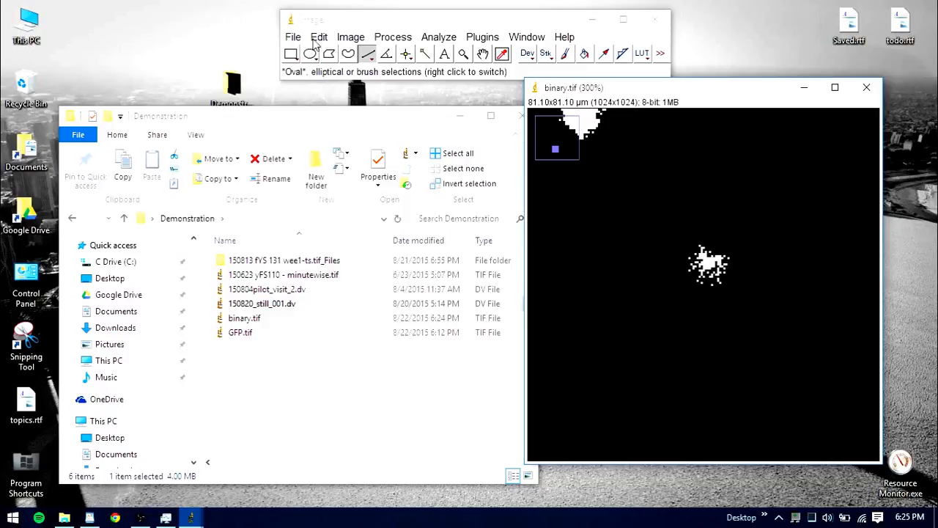
pyautogui.click(394, 38)
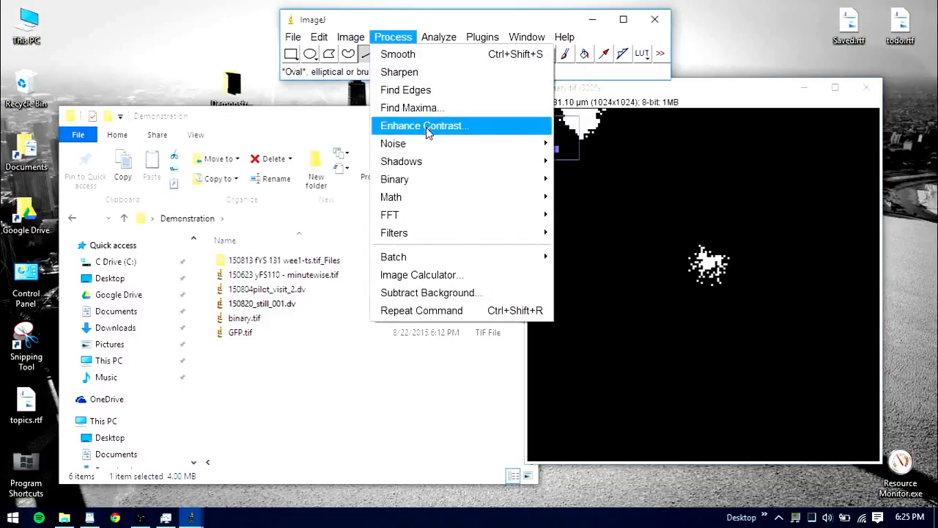
pyautogui.moveTo(432, 180)
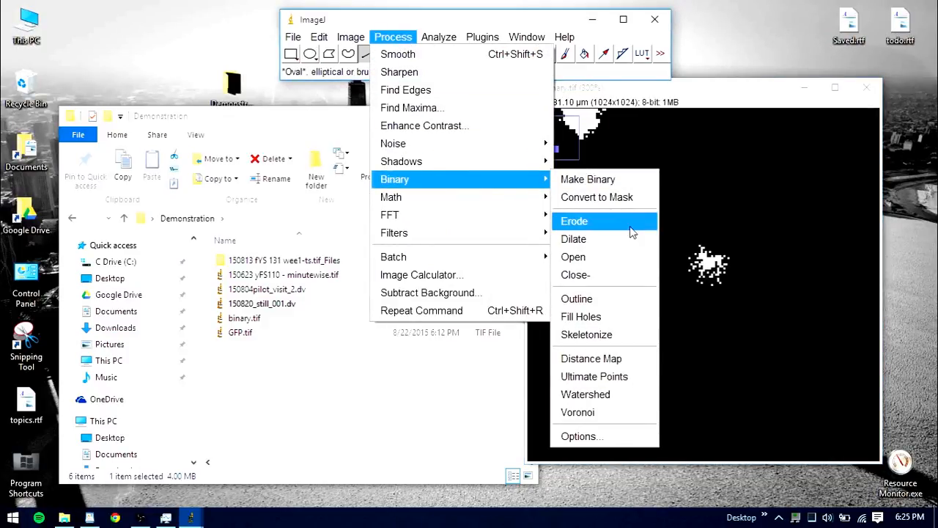
pyautogui.click(597, 240)
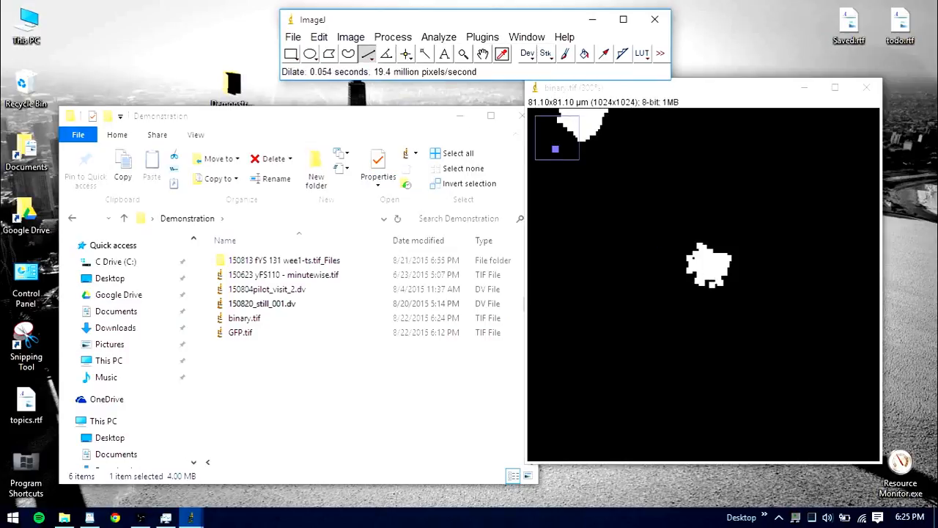
pyautogui.click(392, 38)
pyautogui.moveTo(416, 184)
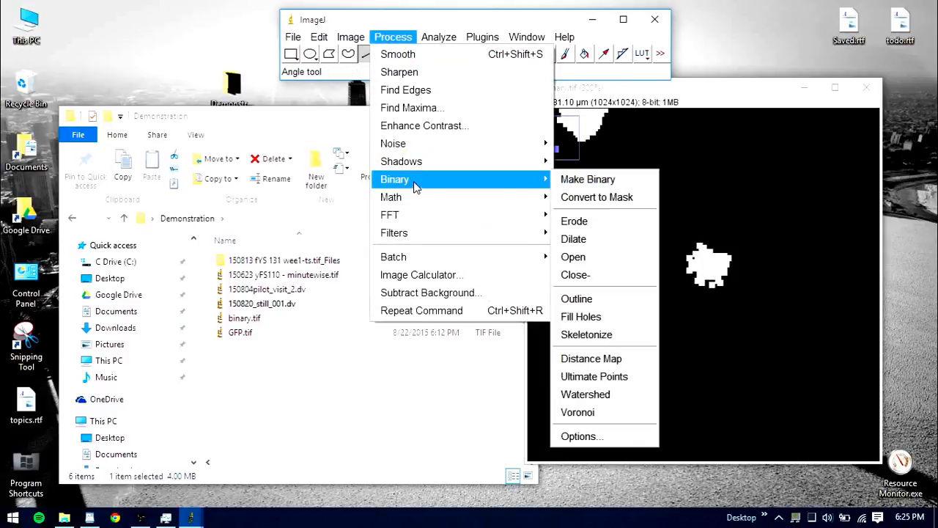
pyautogui.click(610, 256)
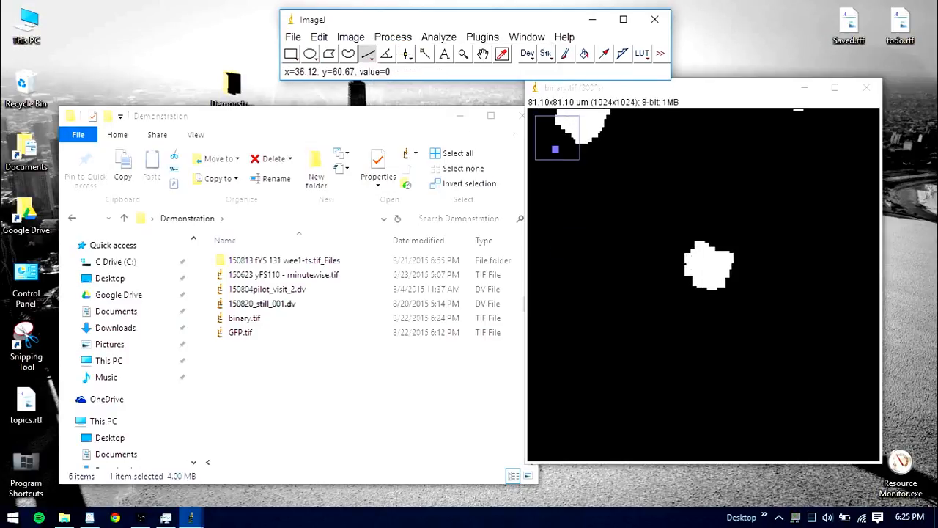
# Reposition the binary.tif window beside the desktop's empty area and apply one more dilation to the nuclei.
pyautogui.press('-')
pyautogui.press('-')
pyautogui.press('-')
pyautogui.press('-')
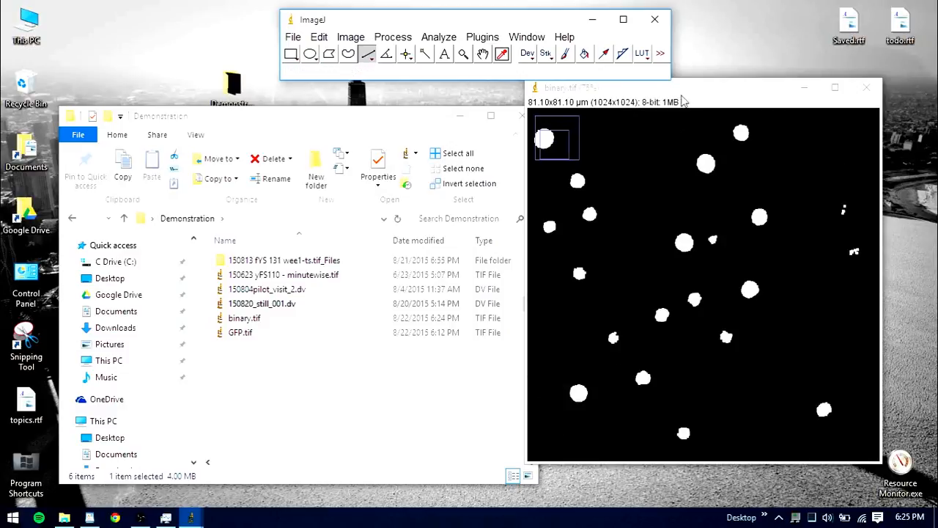
pyautogui.moveTo(761, 85); pyautogui.dragTo(393, 94)
pyautogui.click(359, 39)
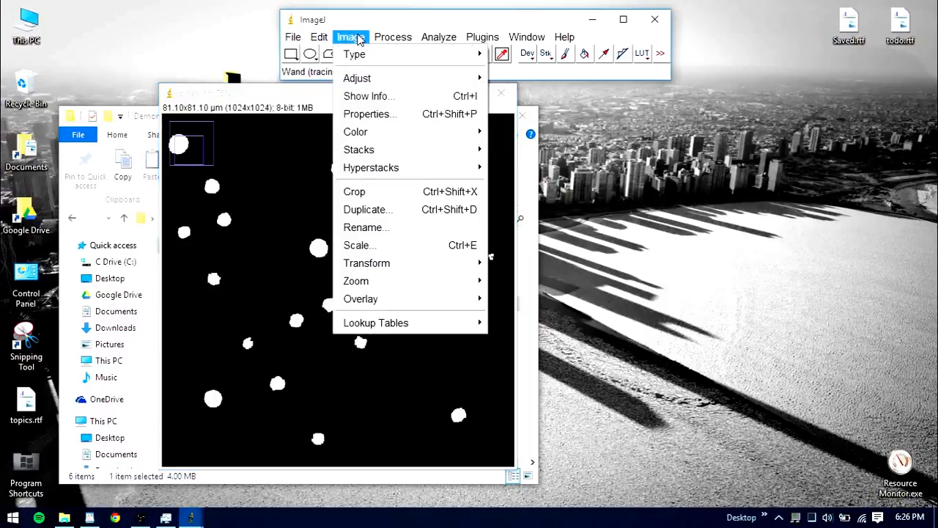
pyautogui.moveTo(393, 36)
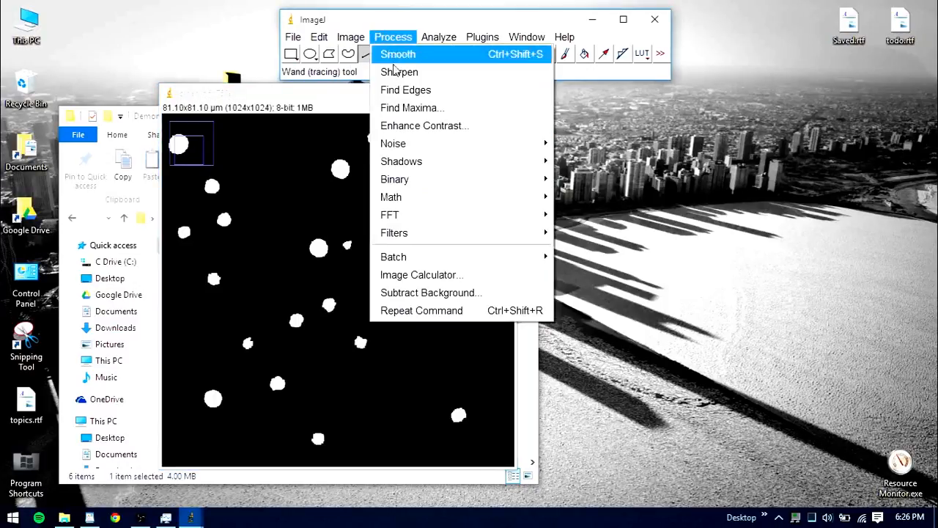
pyautogui.moveTo(418, 180)
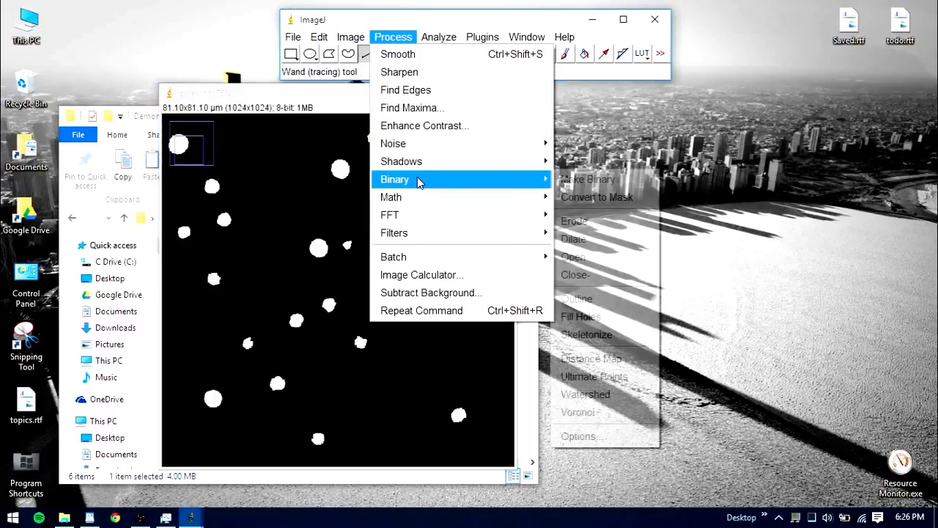
pyautogui.click(579, 240)
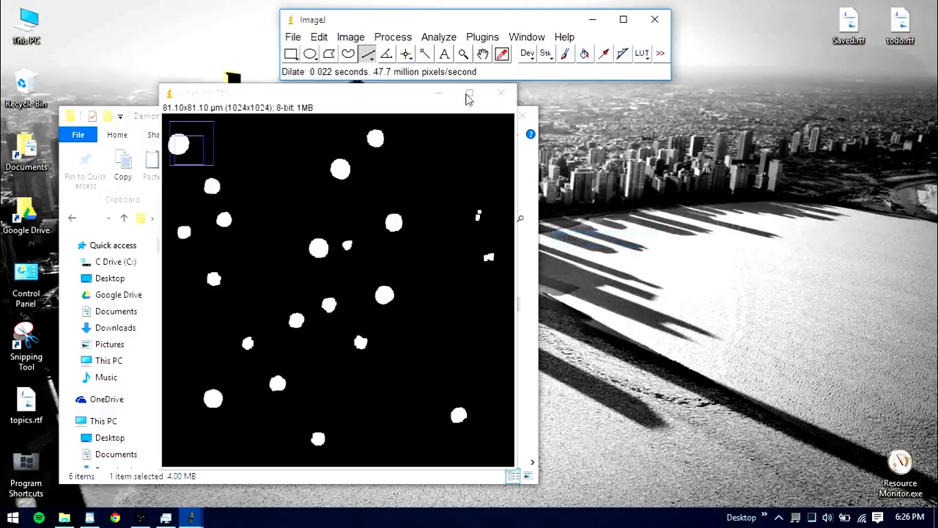
# Dilate the nuclei in binary.tif two more times with the binary Dilate operation.
pyautogui.click(350, 37)
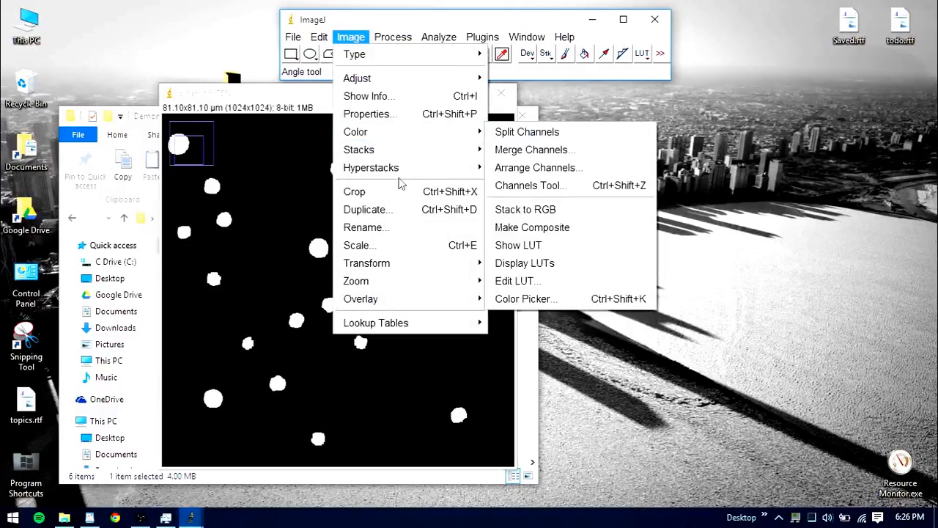
pyautogui.moveTo(393, 36)
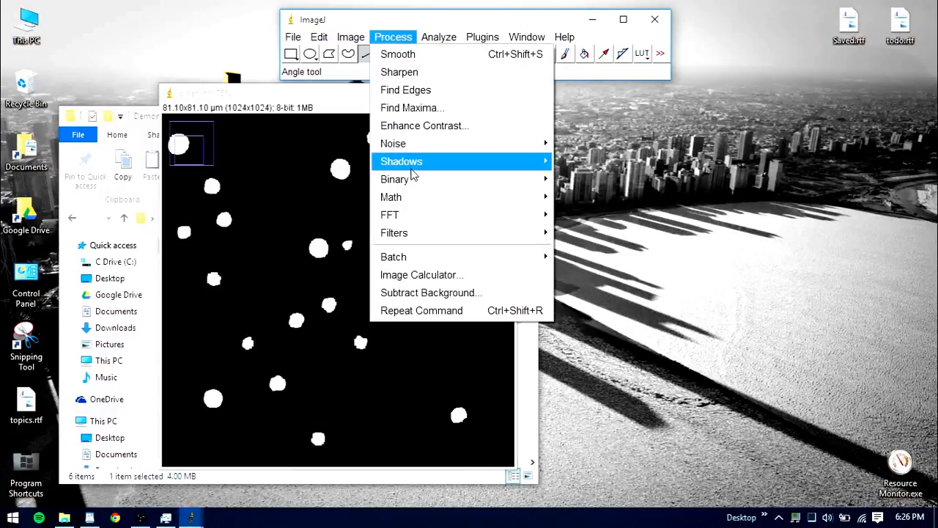
pyautogui.moveTo(413, 181)
pyautogui.click(586, 240)
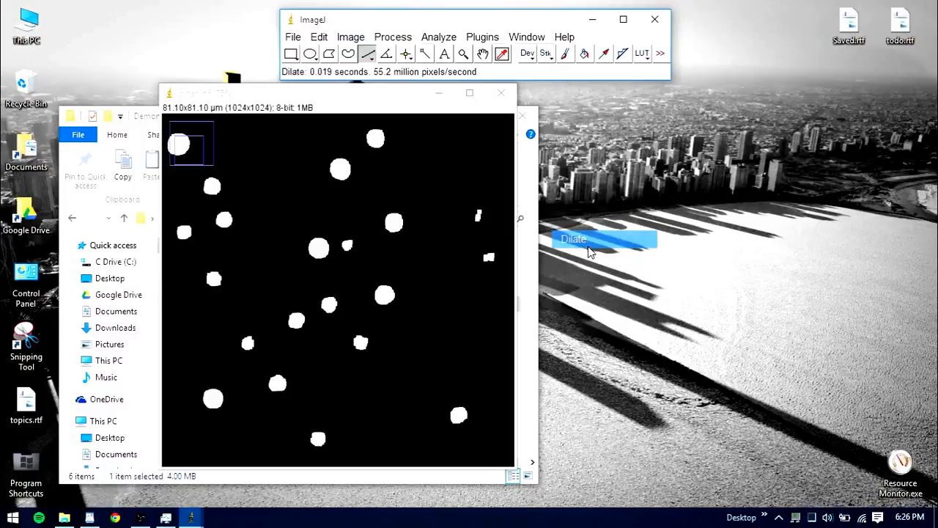
pyautogui.click(392, 37)
pyautogui.moveTo(409, 179)
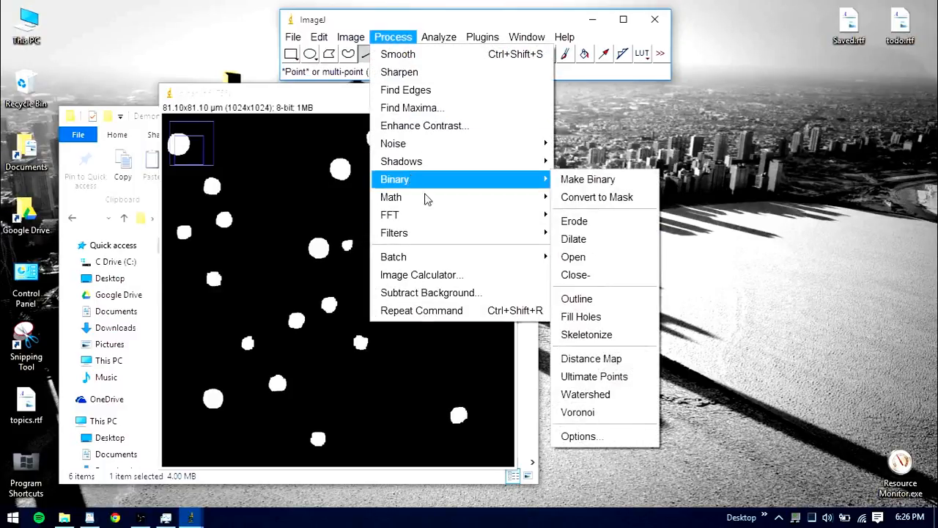
pyautogui.click(573, 257)
# Show the whole dilated binary.tif image at 50% zoom and move its window clear of the Demonstration folder's file list.
pyautogui.click(349, 98)
pyautogui.moveTo(349, 99); pyautogui.dragTo(419, 58)
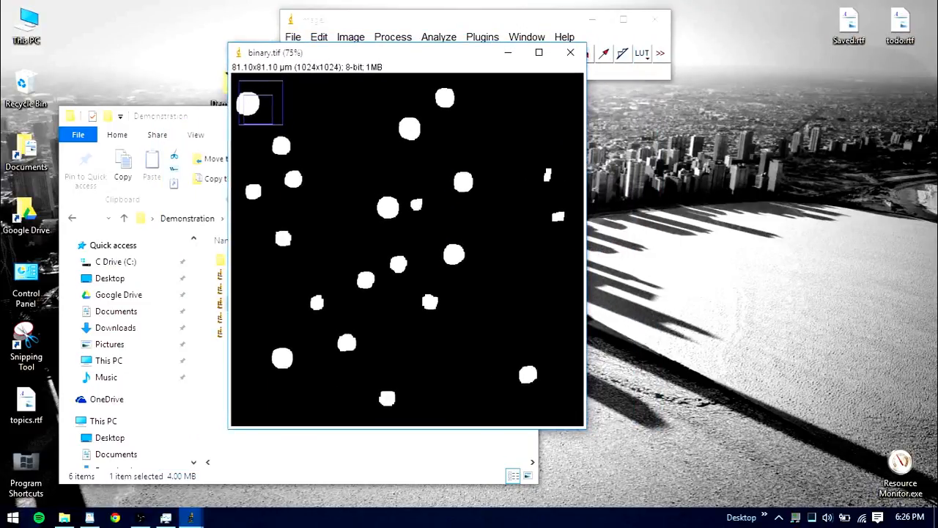
pyautogui.press('-')
pyautogui.press('-')
pyautogui.press('-')
pyautogui.press('+')
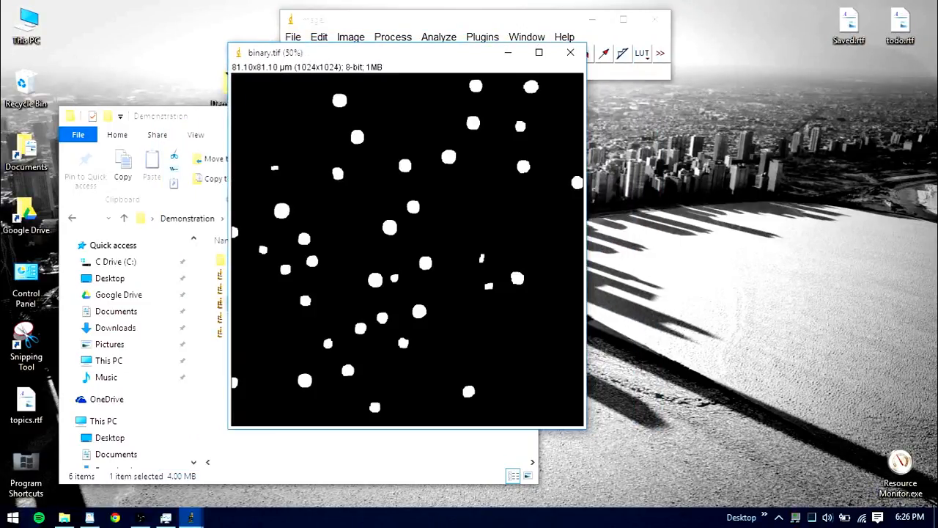
pyautogui.moveTo(381, 55); pyautogui.dragTo(554, 47)
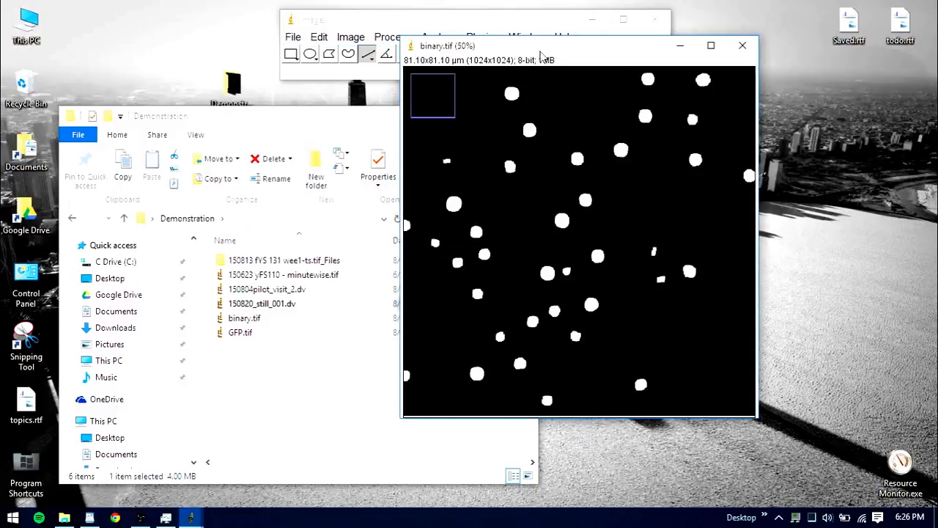
# Reopen the original binary.tif from the Demonstration folder and arrange it side by side with the dilated image.
pyautogui.doubleClick(270, 321)
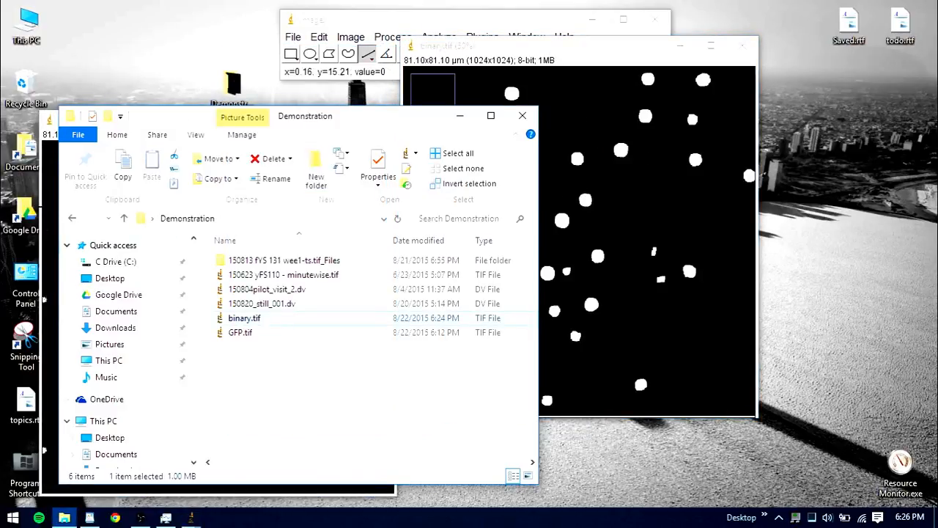
pyautogui.click(49, 125)
pyautogui.moveTo(222, 126); pyautogui.dragTo(591, 101)
pyautogui.click(594, 45)
pyautogui.moveTo(594, 46); pyautogui.dragTo(245, 97)
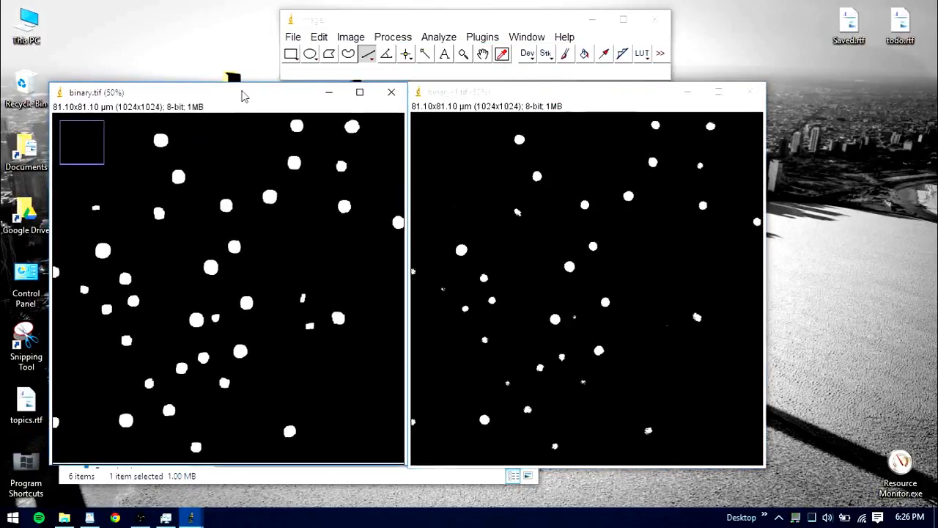
pyautogui.click(612, 105)
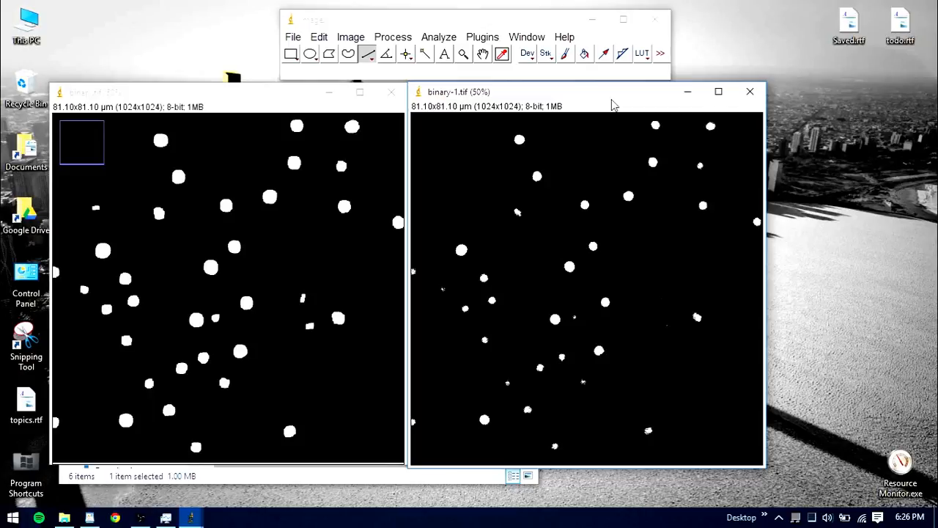
pyautogui.click(364, 42)
pyautogui.moveTo(395, 44)
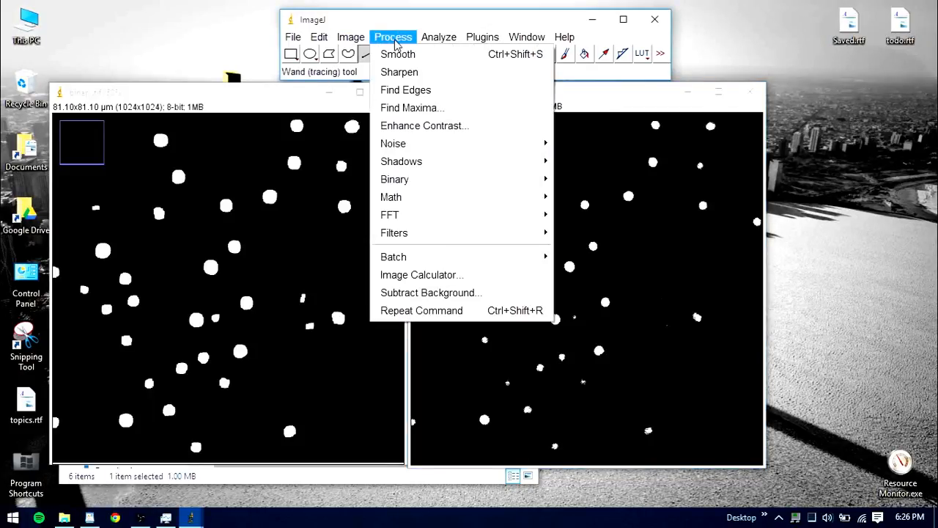
pyautogui.click(431, 274)
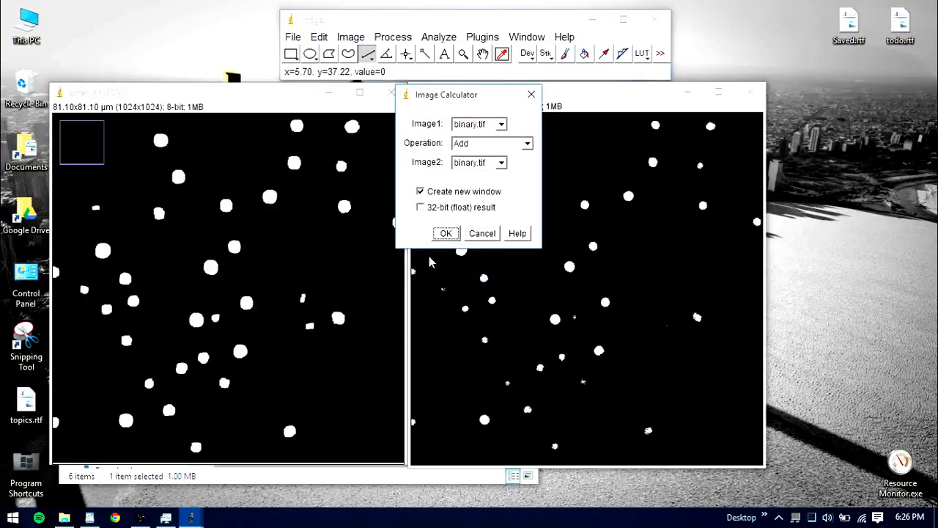
pyautogui.click(531, 95)
# Save the dilated mask as a TIFF named binary-expanded.tif in the Demonstration folder.
pyautogui.click(241, 105)
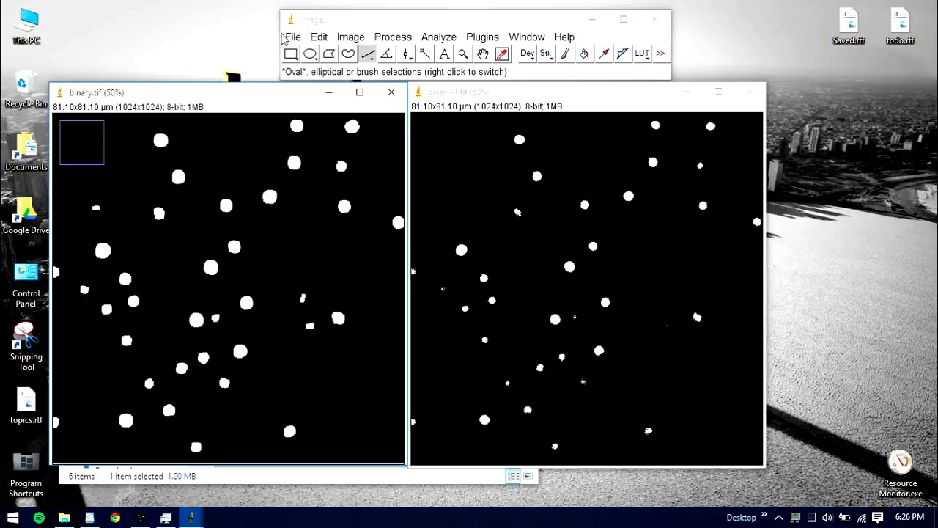
pyautogui.click(289, 38)
pyautogui.moveTo(341, 222)
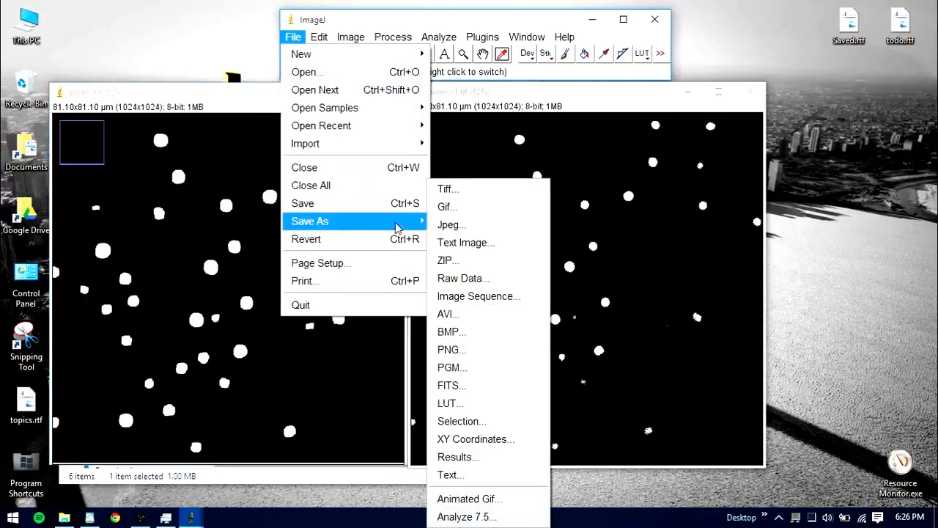
pyautogui.click(465, 189)
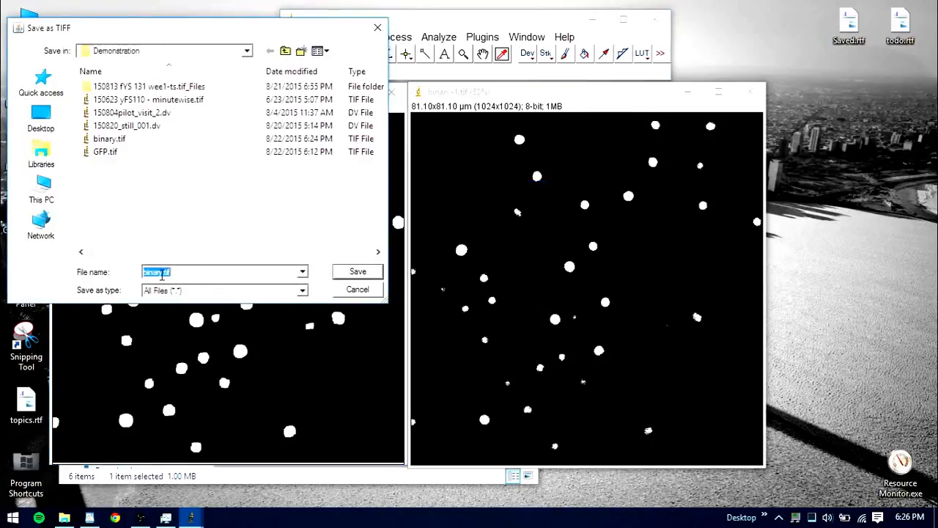
pyautogui.click(162, 274)
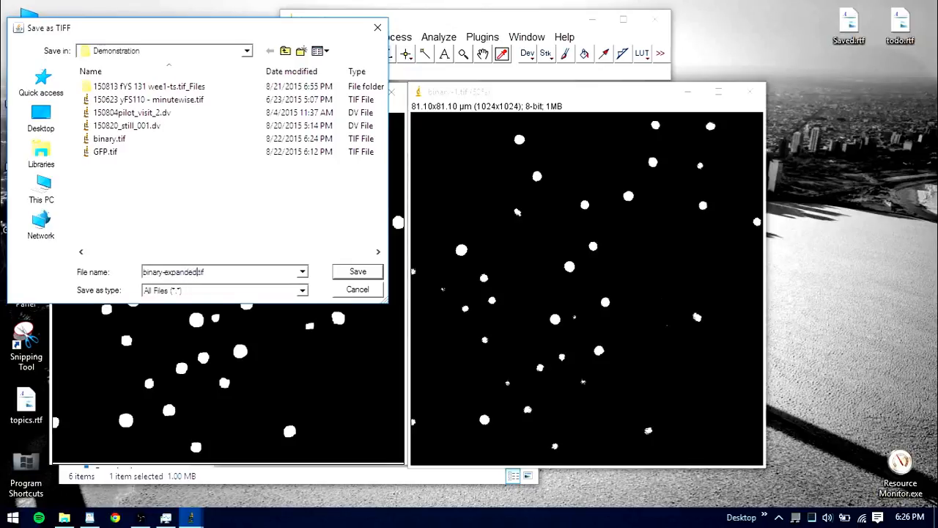
pyautogui.press('Return')
# Start the Image Calculator with binary-expanded.tif as the first image.
pyautogui.click(351, 37)
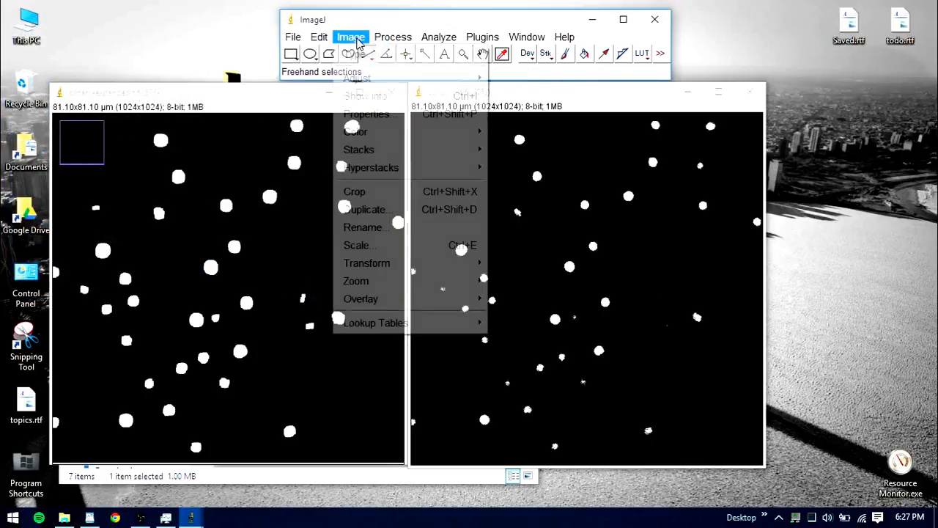
pyautogui.moveTo(393, 37)
pyautogui.click(429, 274)
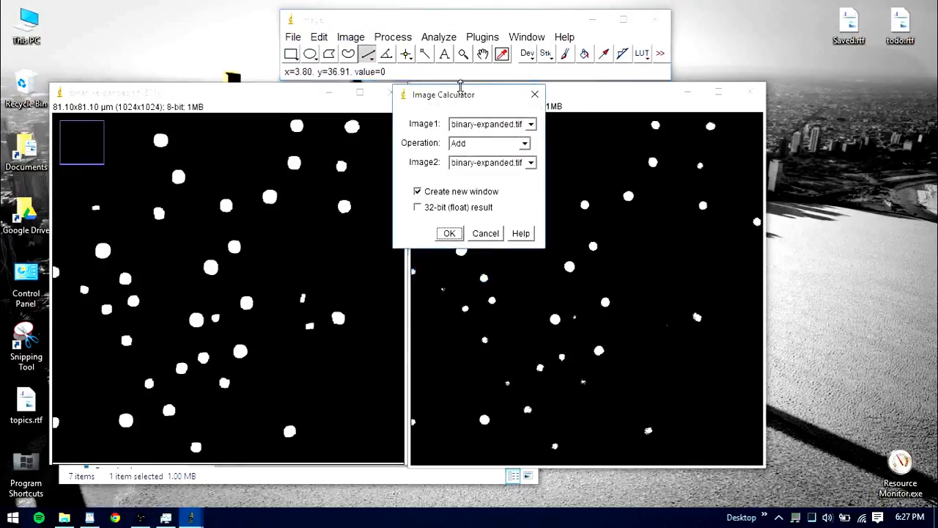
pyautogui.moveTo(467, 99); pyautogui.dragTo(396, 95)
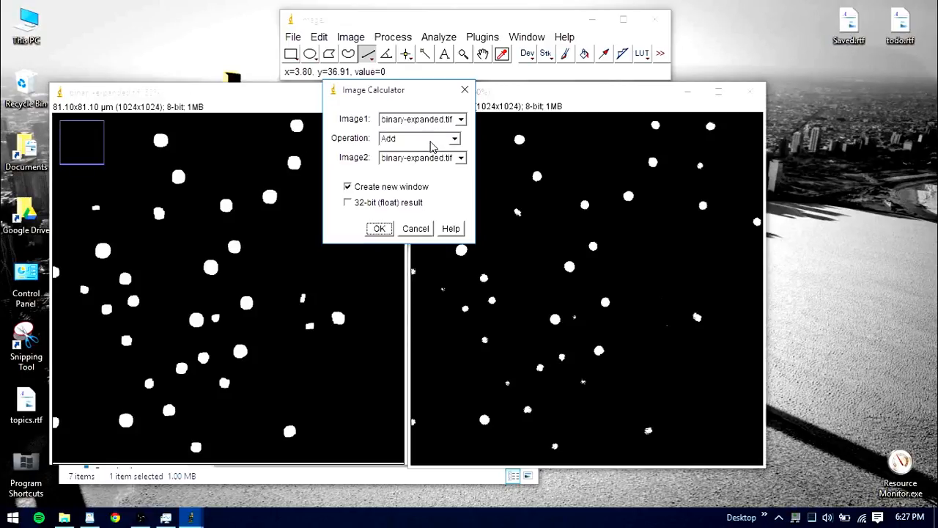
pyautogui.click(445, 126)
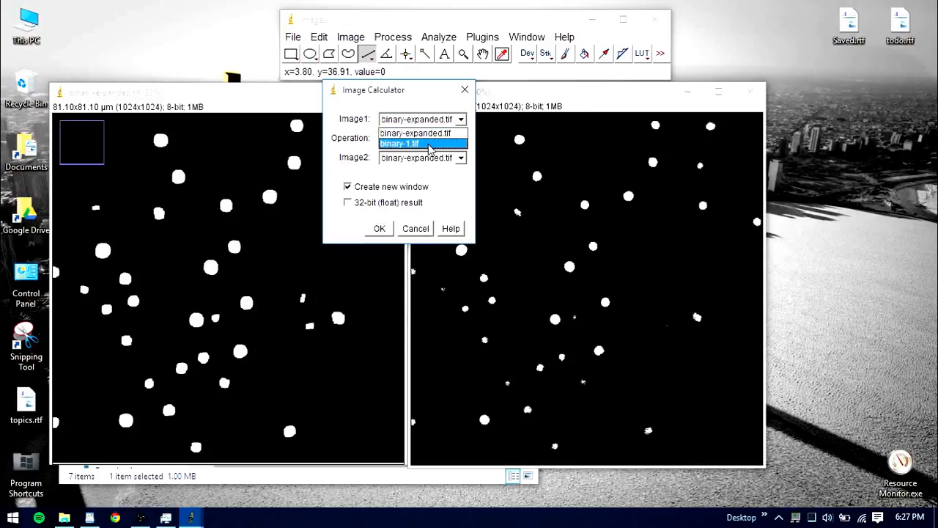
pyautogui.click(423, 133)
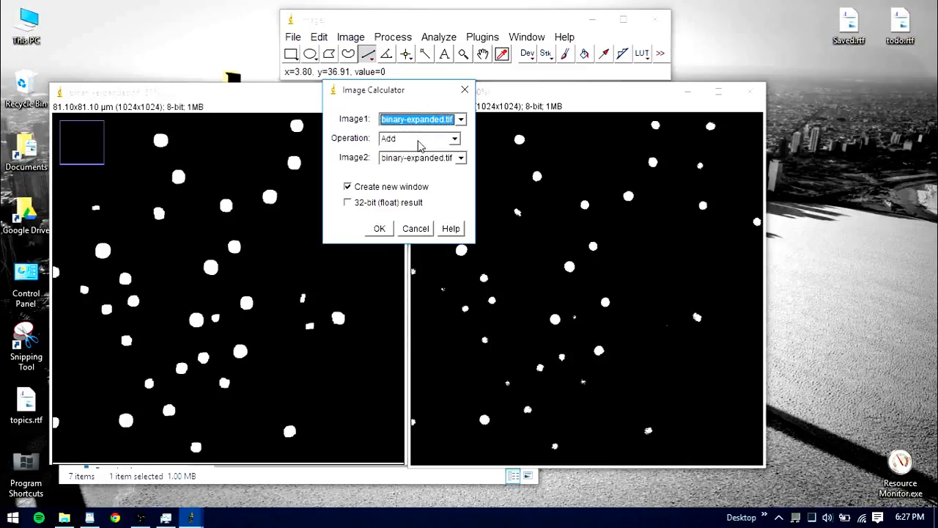
# Subtract binary-1.tif from binary-expanded.tif, creating the result in a new window.
pyautogui.click(419, 143)
pyautogui.click(413, 162)
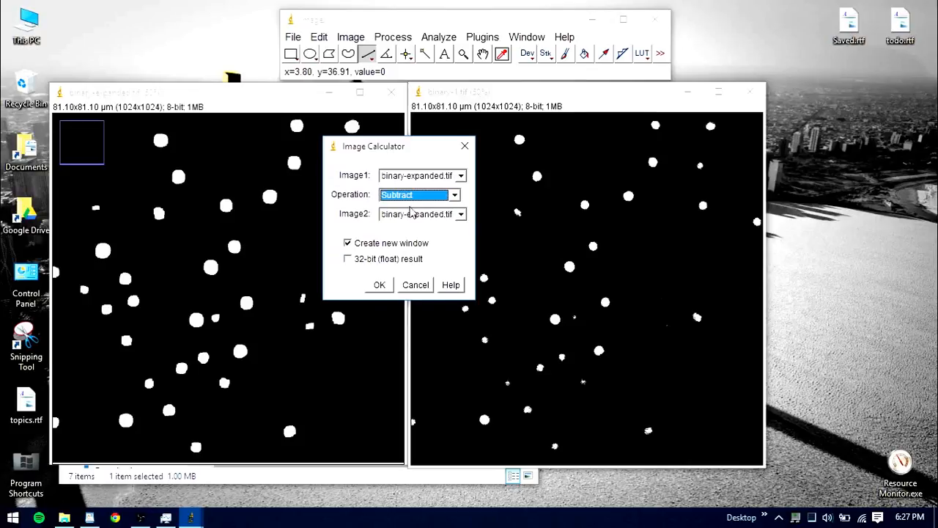
pyautogui.click(410, 213)
pyautogui.click(411, 237)
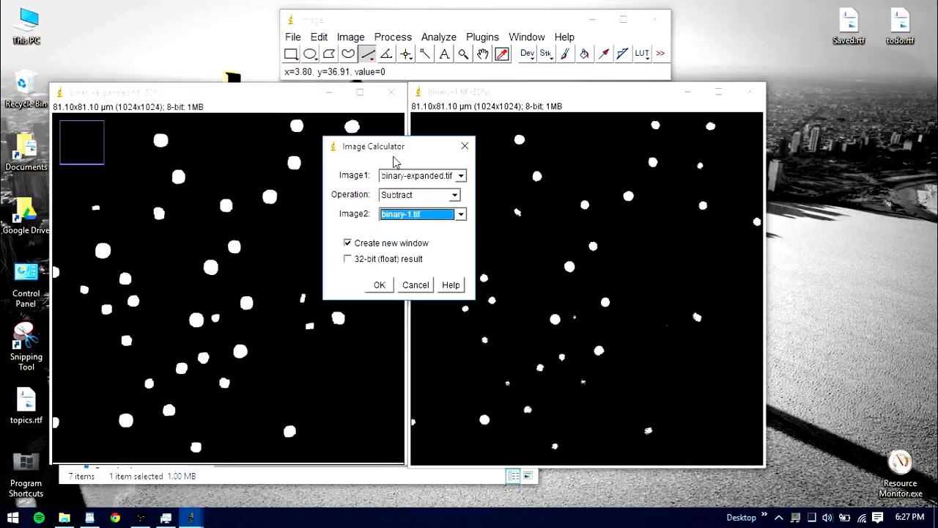
pyautogui.moveTo(399, 154); pyautogui.dragTo(611, 313)
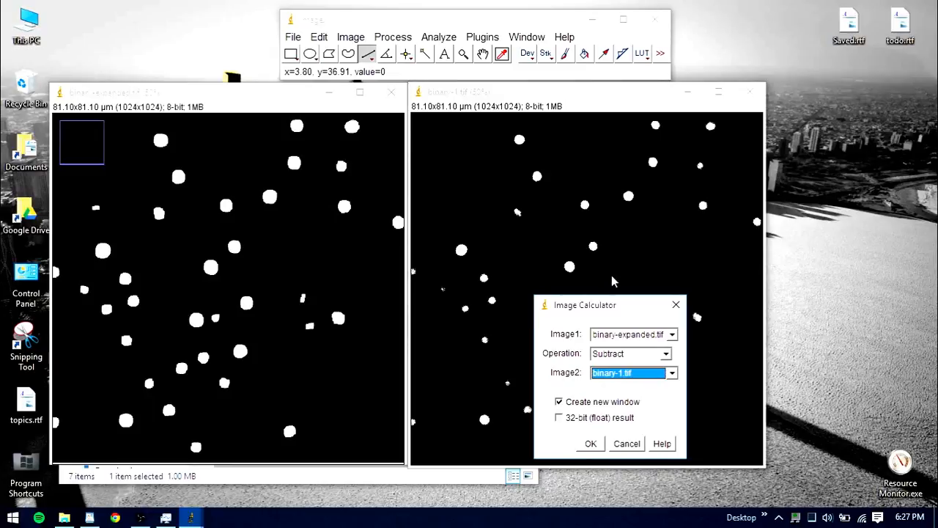
pyautogui.moveTo(609, 312); pyautogui.dragTo(498, 137)
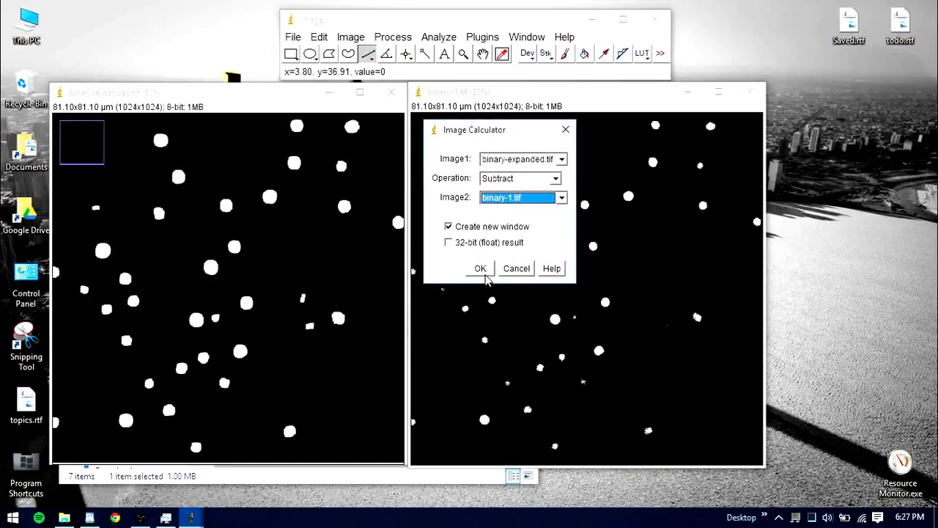
pyautogui.click(480, 269)
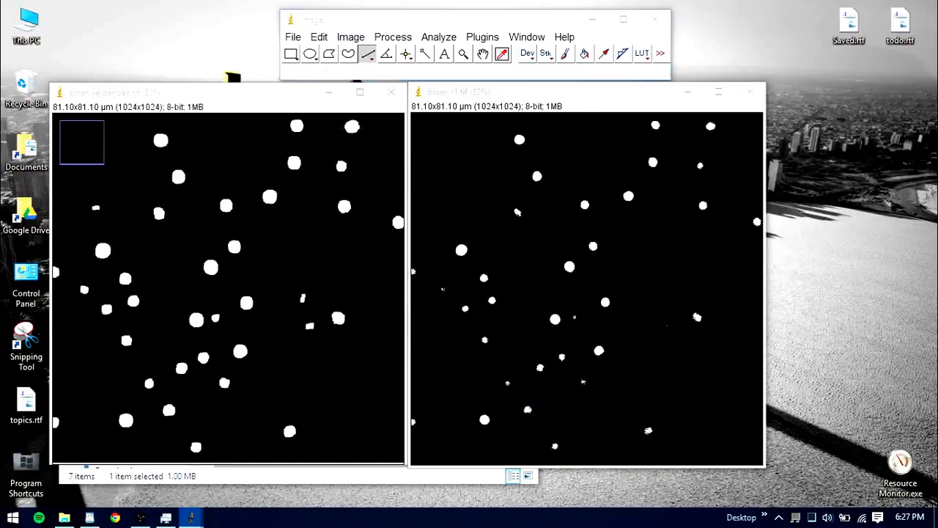
# Examine the rings in the subtraction result up close and across the whole image.
pyautogui.moveTo(254, 139); pyautogui.dragTo(557, 69)
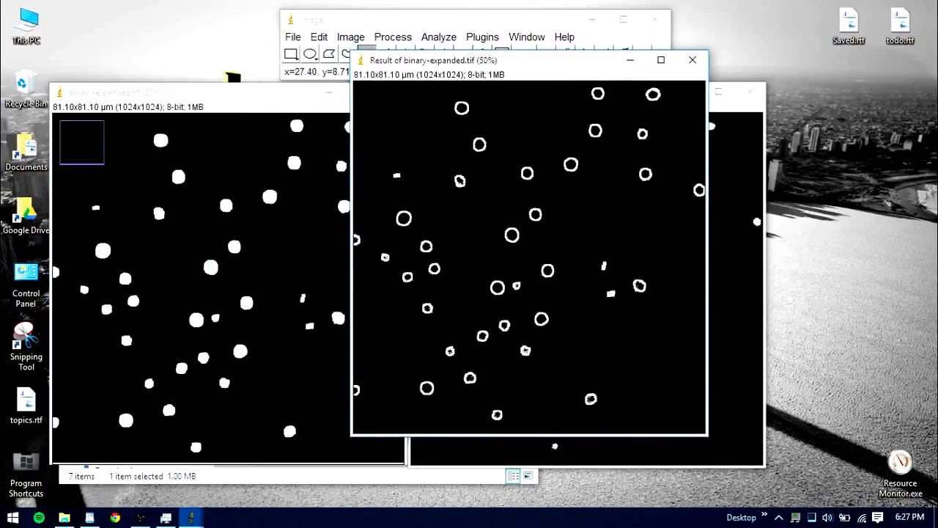
pyautogui.press('+')
pyautogui.press('+')
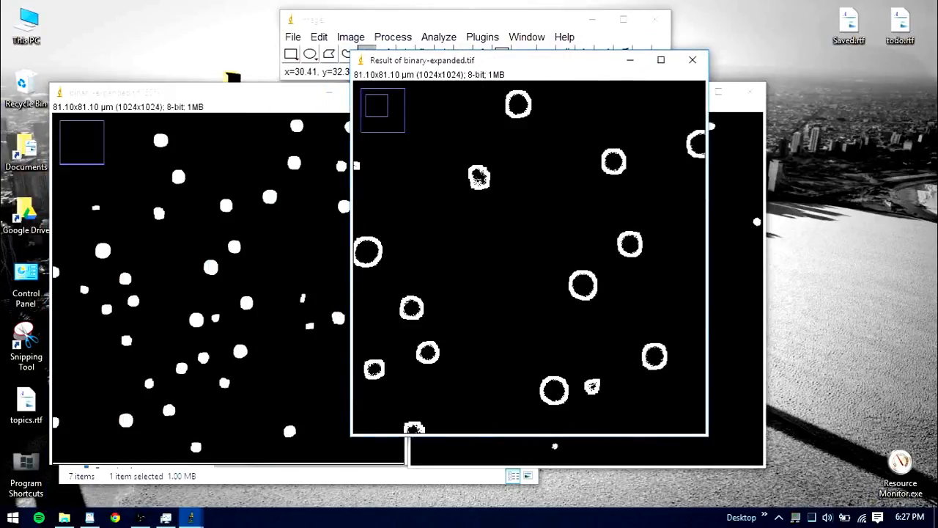
pyautogui.press('-')
pyautogui.press('-')
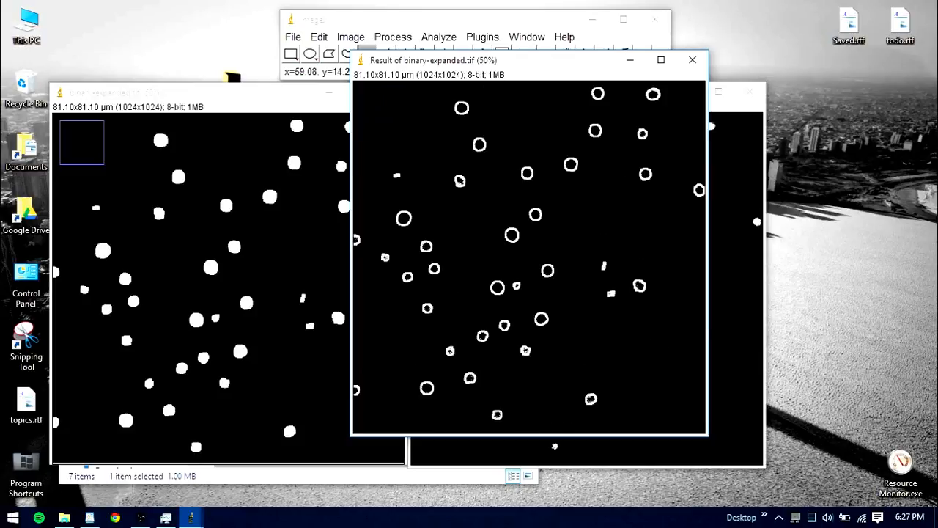
pyautogui.press('+')
pyautogui.press('+')
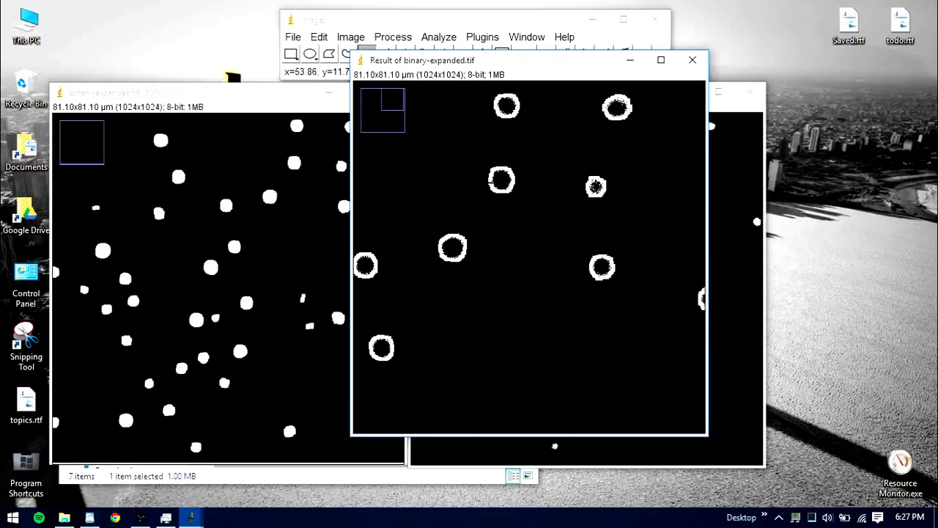
# Close binary-expanded.tif and reposition the subtraction result, showing the whole image at 50% zoom.
pyautogui.click(329, 93)
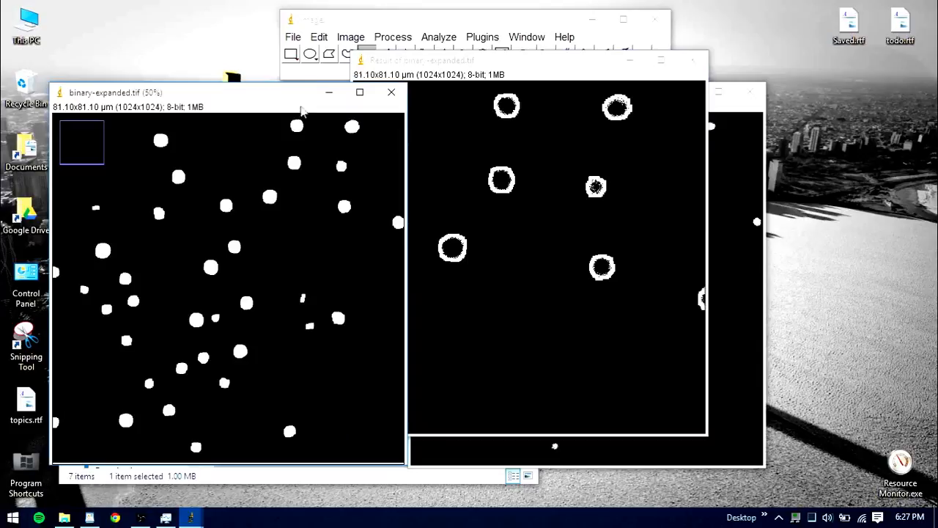
pyautogui.click(392, 92)
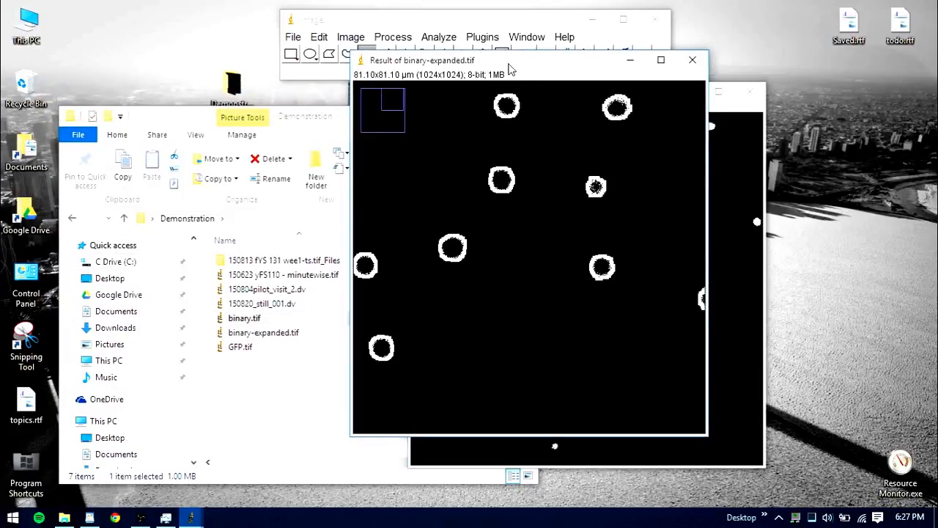
pyautogui.moveTo(510, 66); pyautogui.dragTo(408, 82)
pyautogui.press('-')
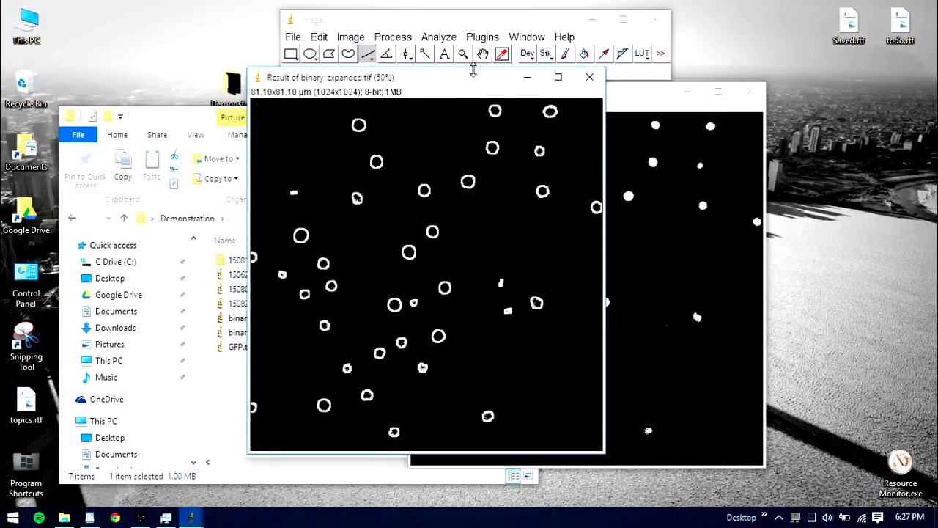
# Run Analyze Particles on the subtraction result with size 0-Infinity and circularity 0.00-1.00, excluding edge particles and adding the rest to the ROI Manager.
pyautogui.click(453, 38)
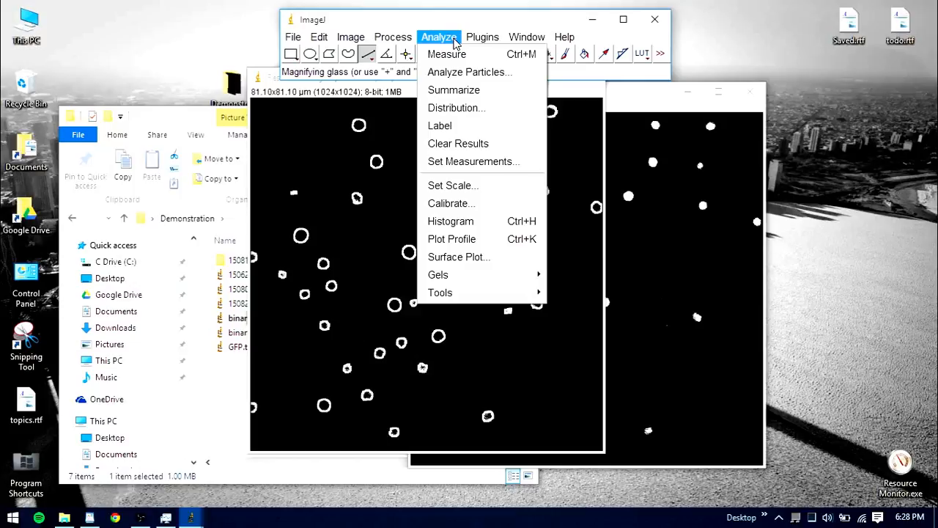
pyautogui.click(462, 73)
pyautogui.moveTo(462, 87); pyautogui.dragTo(143, 64)
pyautogui.click(158, 88)
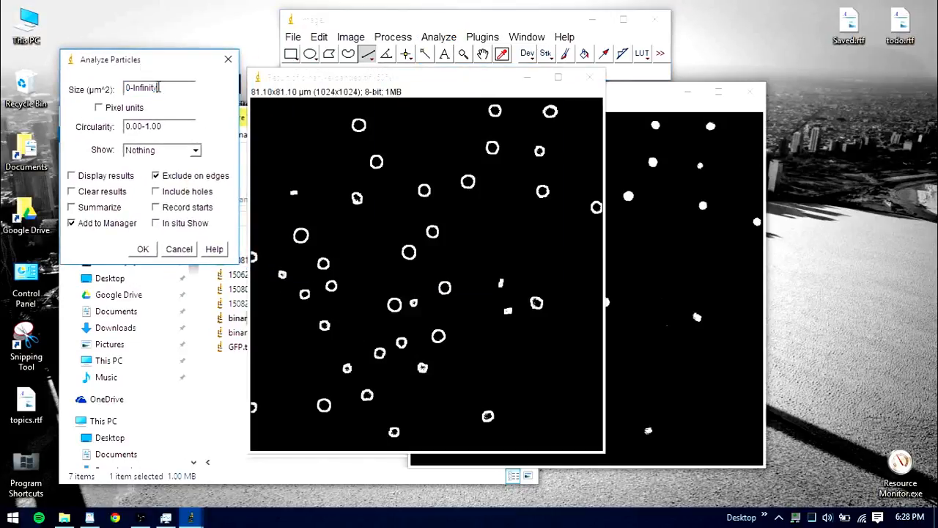
pyautogui.click(143, 249)
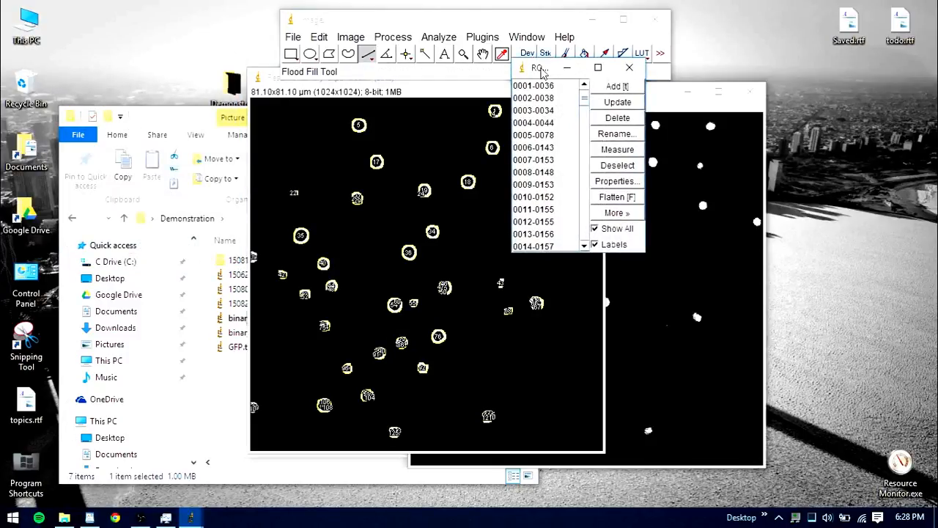
# Step through the first ROIs in the ROI Manager to examine which ring outlines were detected on the subtraction result.
pyautogui.moveTo(540, 70); pyautogui.dragTo(148, 47)
pyautogui.click(147, 100)
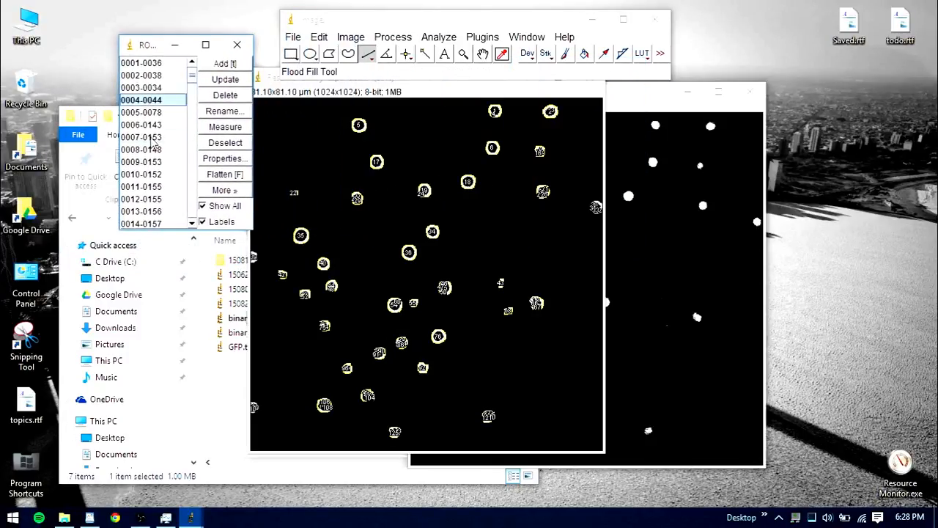
pyautogui.press('Down')
pyautogui.press('Down')
pyautogui.press('Down')
pyautogui.press('Down')
pyautogui.press('Down')
pyautogui.press('Down')
pyautogui.press('Down')
pyautogui.press('Down')
pyautogui.press('Down')
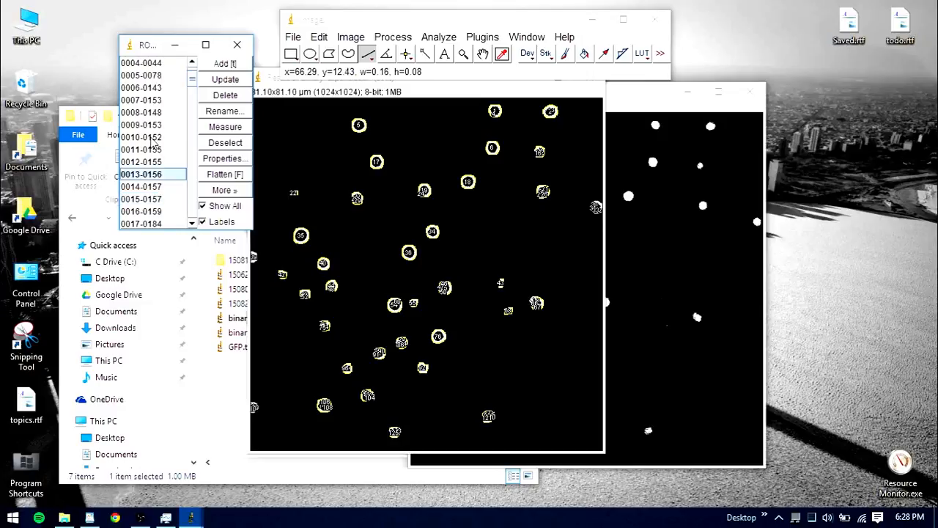
pyautogui.press('Up')
pyautogui.press('Up')
pyautogui.press('Up')
pyautogui.press('Up')
pyautogui.press('Up')
pyautogui.press('Up')
pyautogui.press('Up')
pyautogui.press('Up')
pyautogui.press('Up')
pyautogui.press('Up')
pyautogui.press('Up')
pyautogui.press('Up')
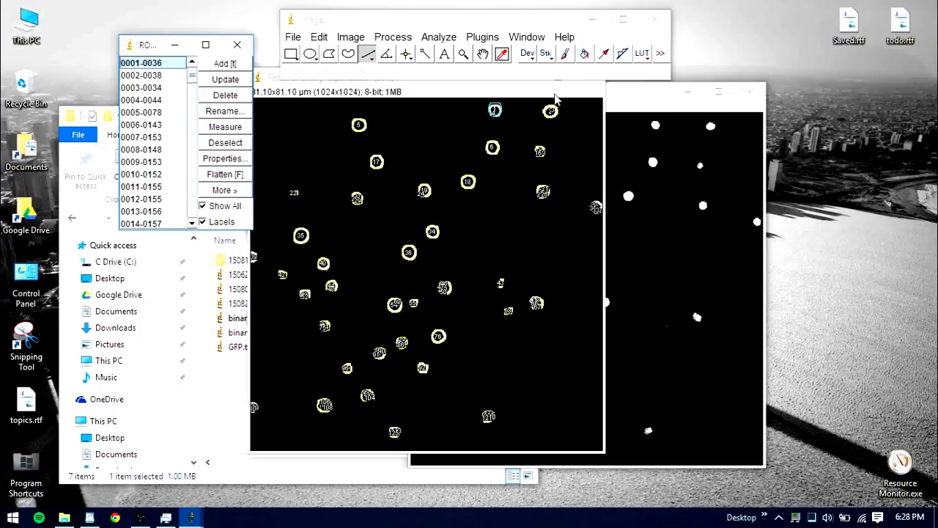
# Close the subtraction result and the remaining binary mask, and open 150820_still_001.dv from the Demonstration folder.
pyautogui.click(555, 99)
pyautogui.click(591, 77)
pyautogui.click(760, 90)
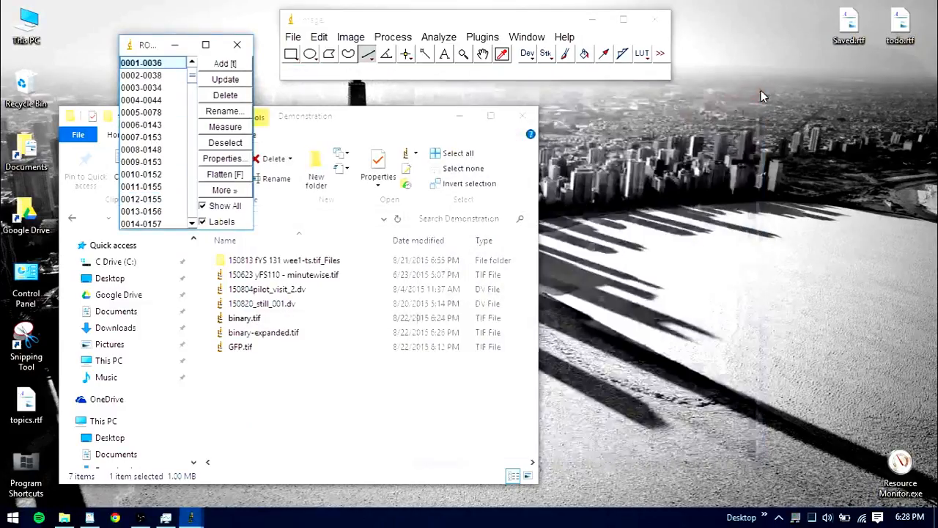
pyautogui.click(297, 304)
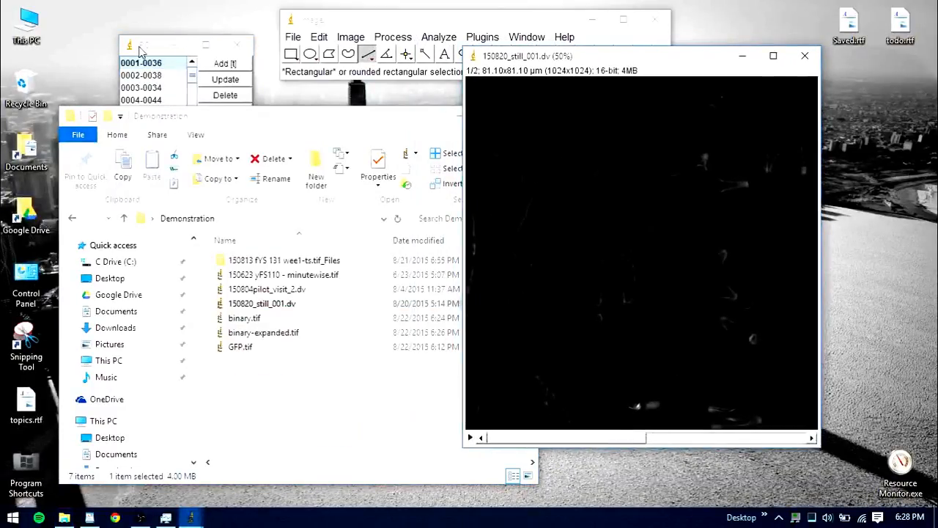
# Display all the ring ROIs with their labels over 150820_still_001.dv.
pyautogui.moveTo(140, 48); pyautogui.dragTo(181, 44)
pyautogui.click(242, 202)
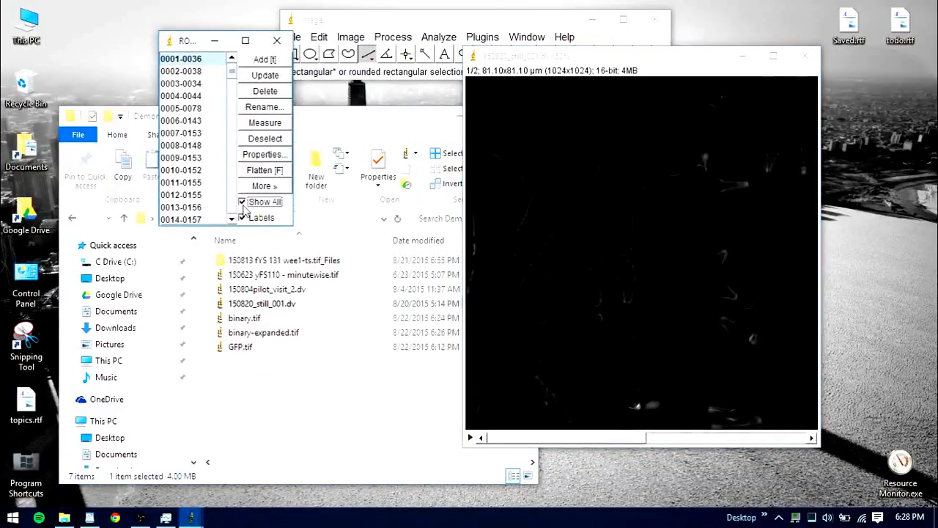
pyautogui.click(205, 146)
pyautogui.click(242, 202)
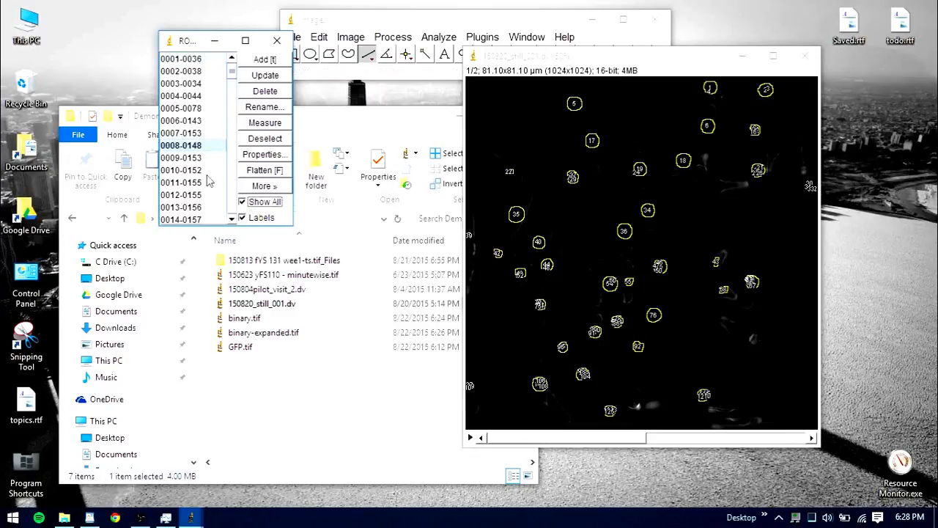
# Examine individual ROIs from the beginning to the end of the ROI Manager list against the fluorescence image.
pyautogui.click(190, 84)
pyautogui.moveTo(229, 66); pyautogui.dragTo(229, 45)
pyautogui.click(218, 181)
pyautogui.click(192, 132)
pyautogui.click(203, 64)
pyautogui.click(210, 87)
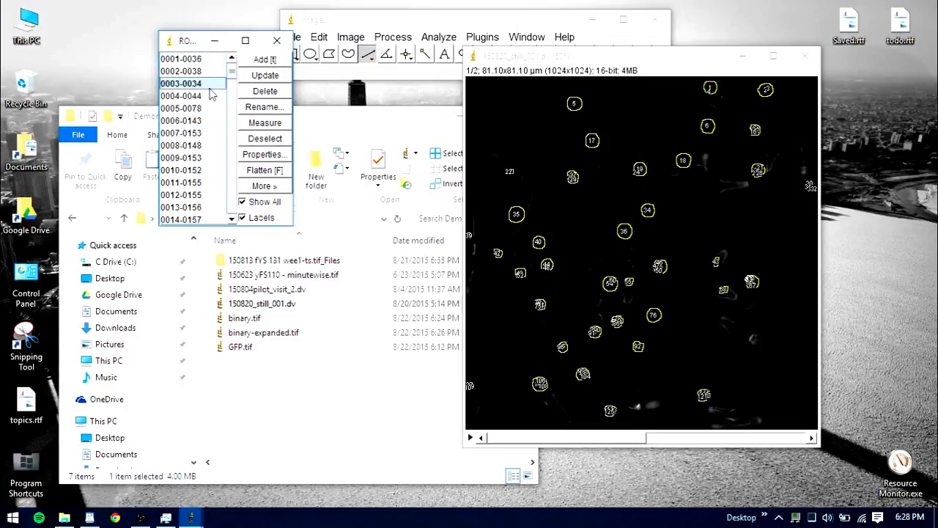
pyautogui.click(212, 97)
pyautogui.click(213, 208)
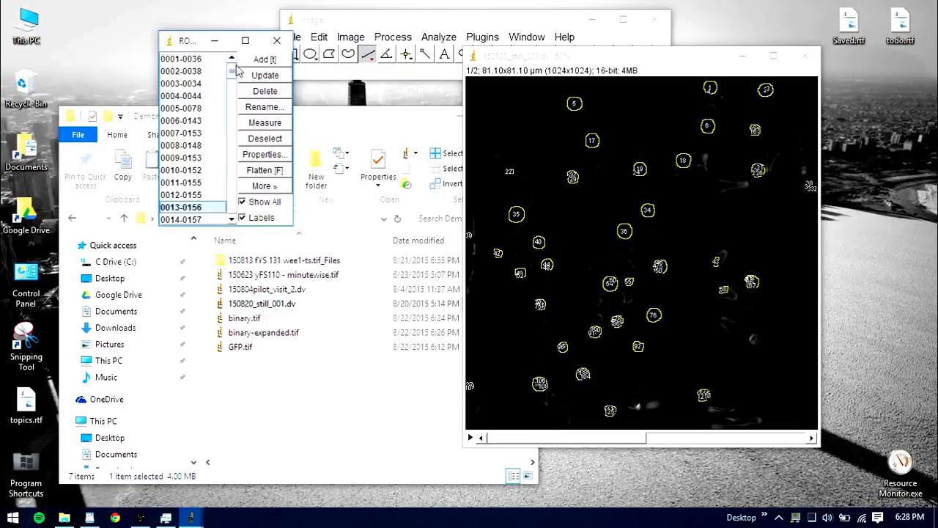
pyautogui.moveTo(237, 68); pyautogui.dragTo(253, 220)
pyautogui.click(202, 208)
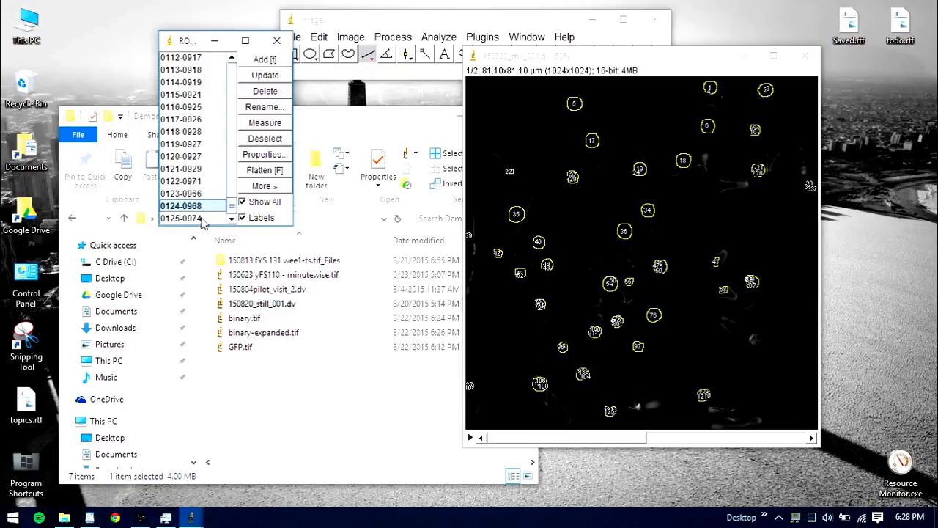
pyautogui.click(198, 219)
pyautogui.click(199, 118)
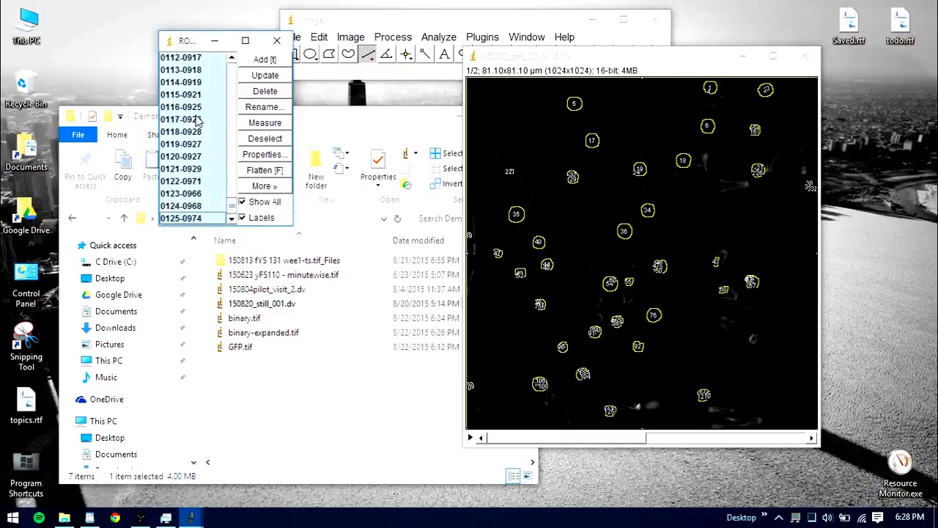
pyautogui.click(220, 181)
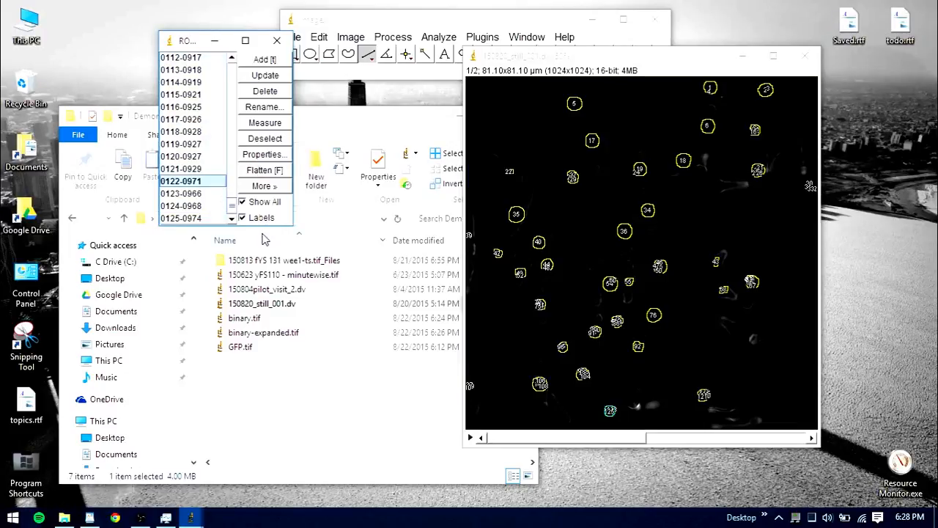
# Close the ROI Manager, discarding the displayed ROIs, and close 150820_still_001.dv.
pyautogui.click(276, 40)
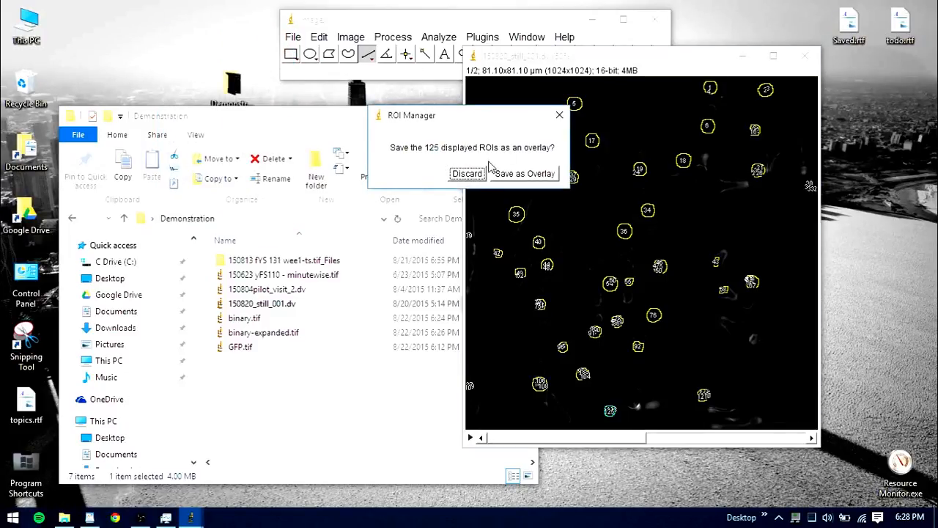
pyautogui.click(468, 176)
pyautogui.click(805, 55)
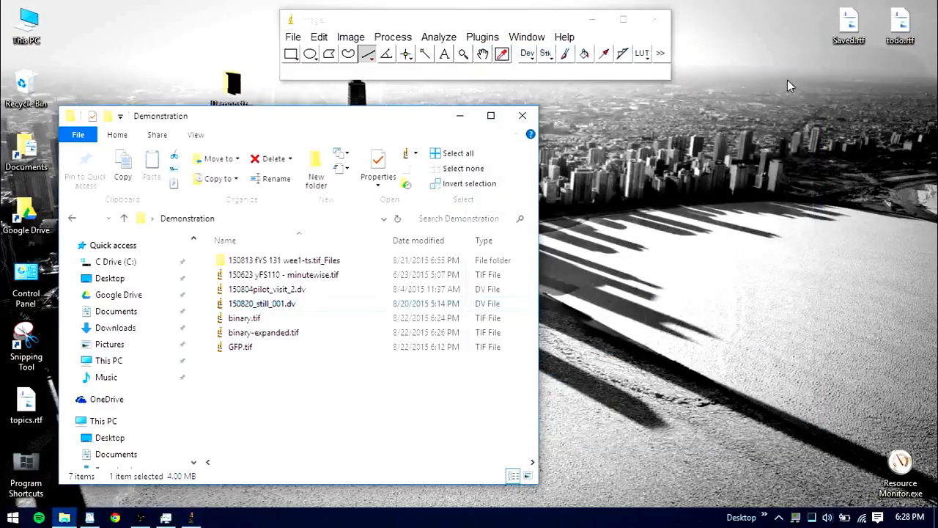
# Open 150804pilot_visit_2.dv and convert the stack to 8-bit with slice 2 displayed.
pyautogui.doubleClick(275, 289)
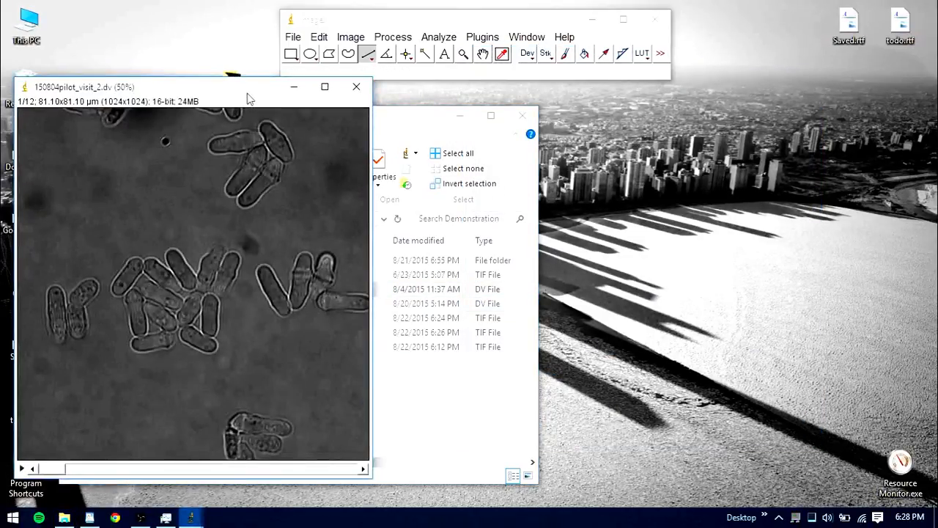
pyautogui.scroll(-1, 227, 206)
pyautogui.click(350, 37)
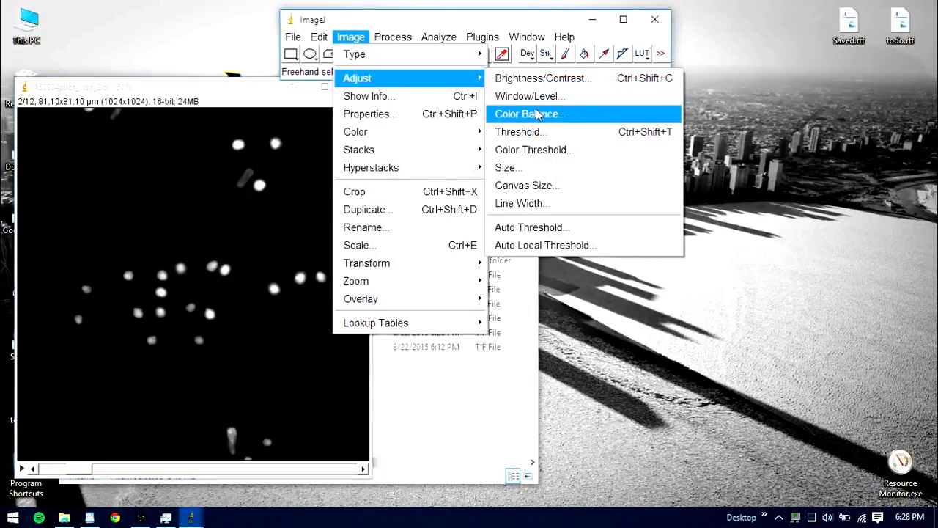
pyautogui.moveTo(469, 59)
pyautogui.click(504, 55)
# Threshold the nuclei and convert the stack to binary using the Default method, a dark background and black-background masks.
pyautogui.click(350, 36)
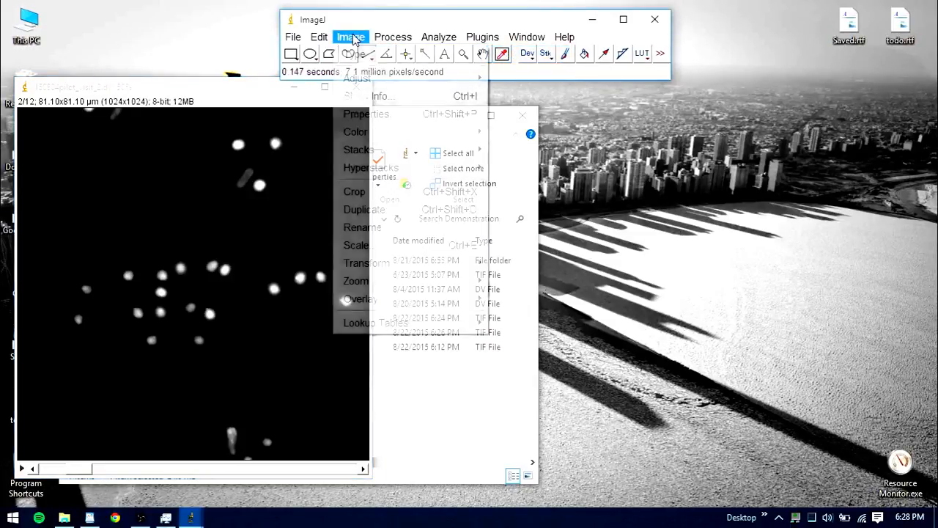
pyautogui.moveTo(370, 77)
pyautogui.click(585, 133)
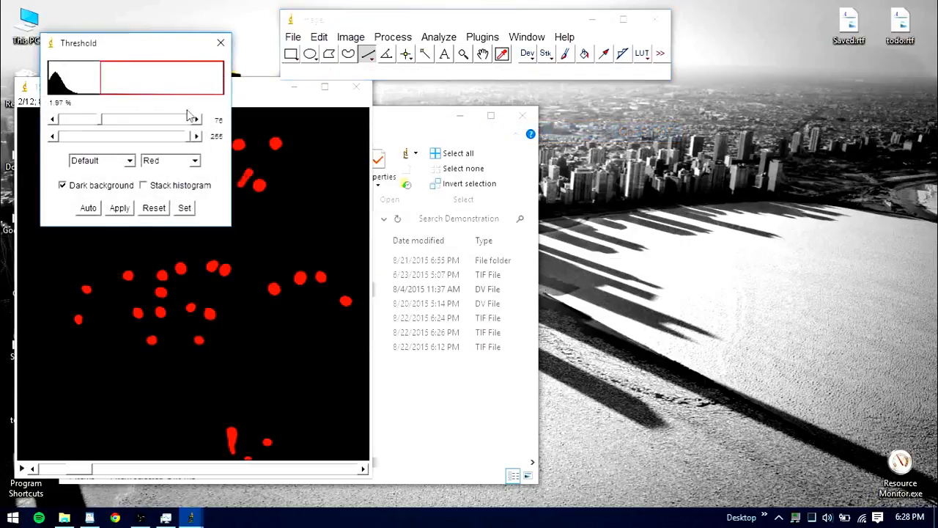
pyautogui.click(121, 208)
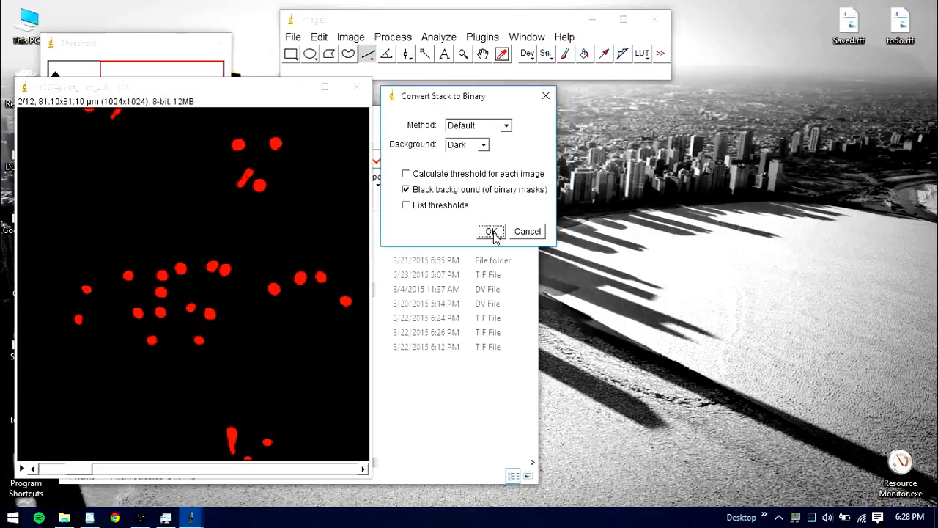
pyautogui.click(491, 231)
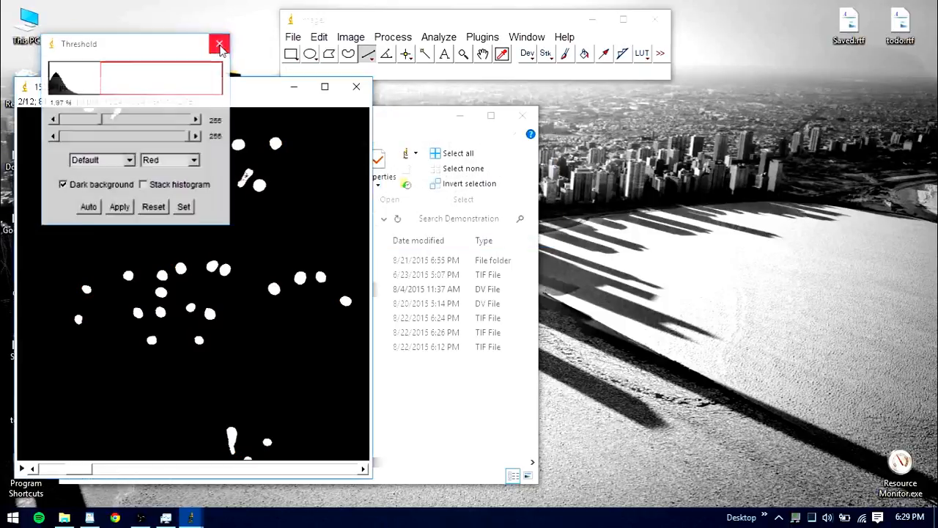
pyautogui.click(220, 45)
# Dilate the binary nuclei once on slice 2 only, with the two closely adjacent nuclei shown at 300% zoom.
pyautogui.moveTo(231, 101); pyautogui.dragTo(636, 83)
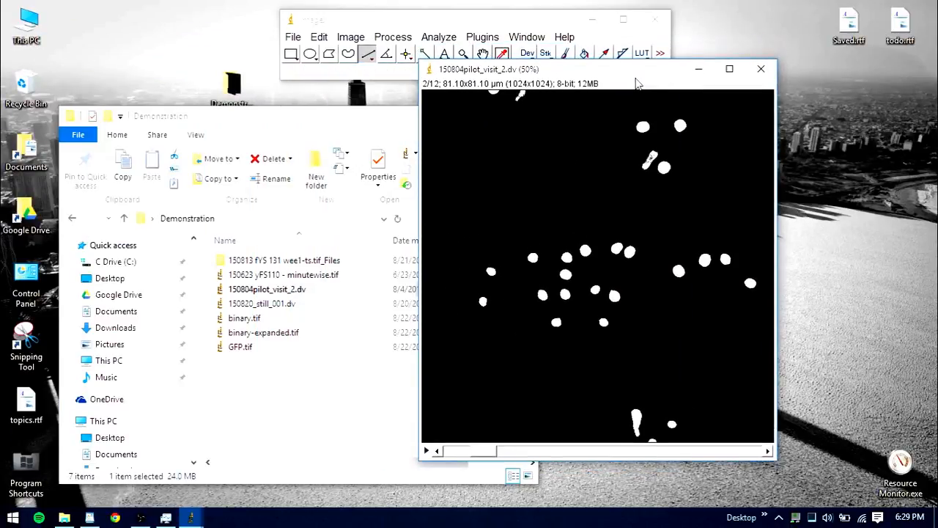
pyautogui.press('+')
pyautogui.press('+')
pyautogui.press('+')
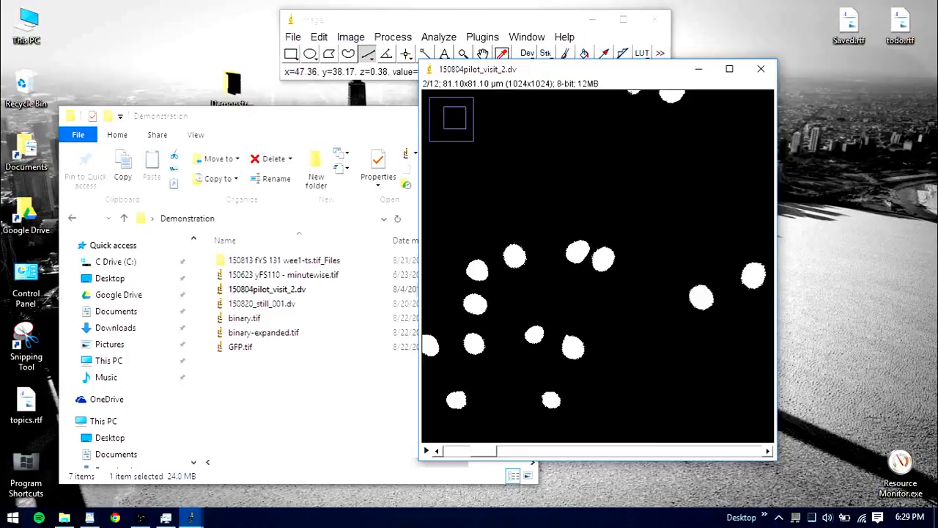
pyautogui.press('+')
pyautogui.press('+')
pyautogui.press('+')
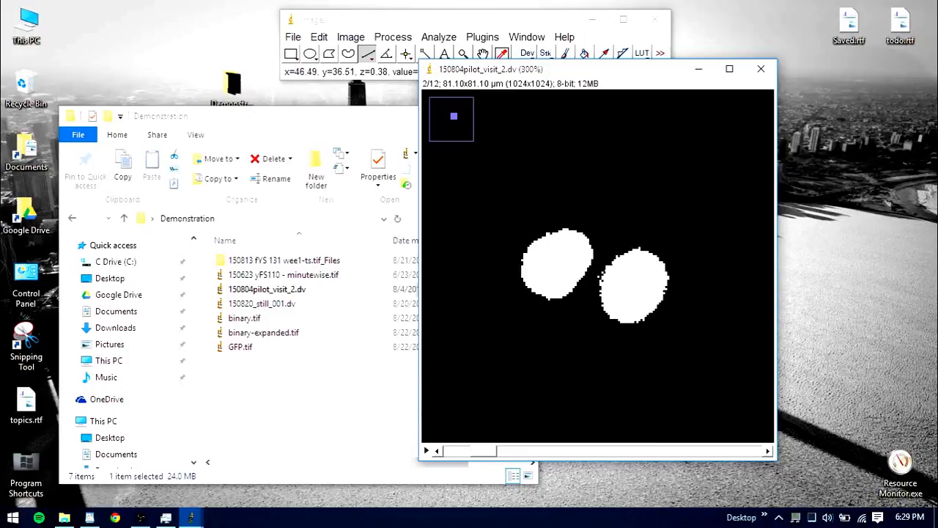
pyautogui.moveTo(463, 21); pyautogui.dragTo(205, 37)
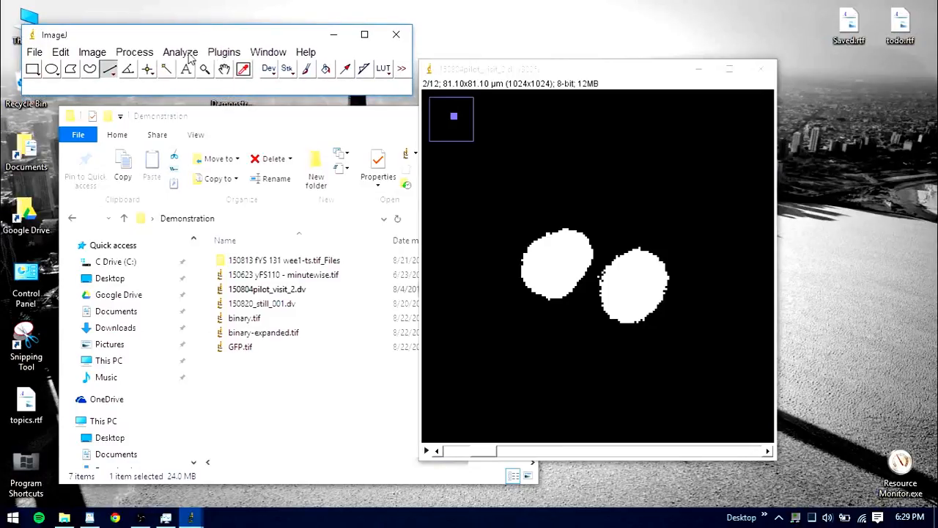
pyautogui.click(180, 52)
pyautogui.click(134, 52)
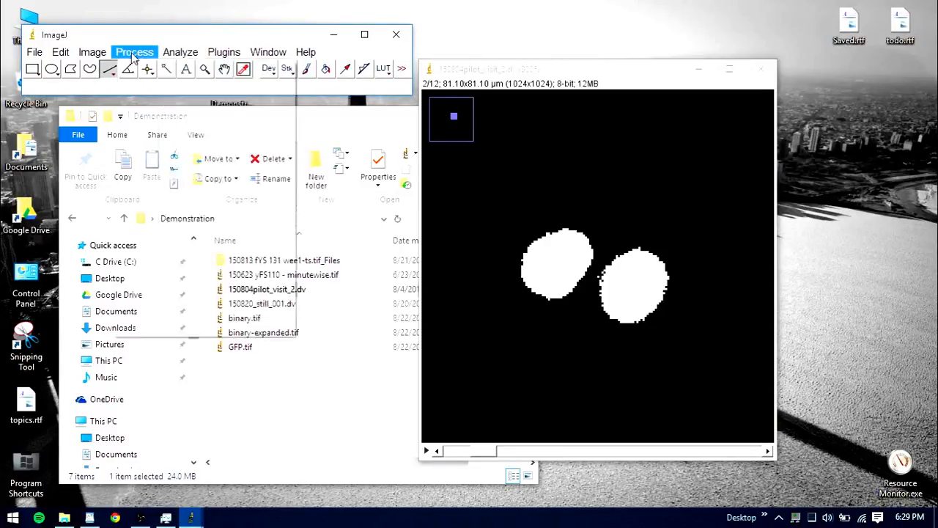
pyautogui.moveTo(167, 195)
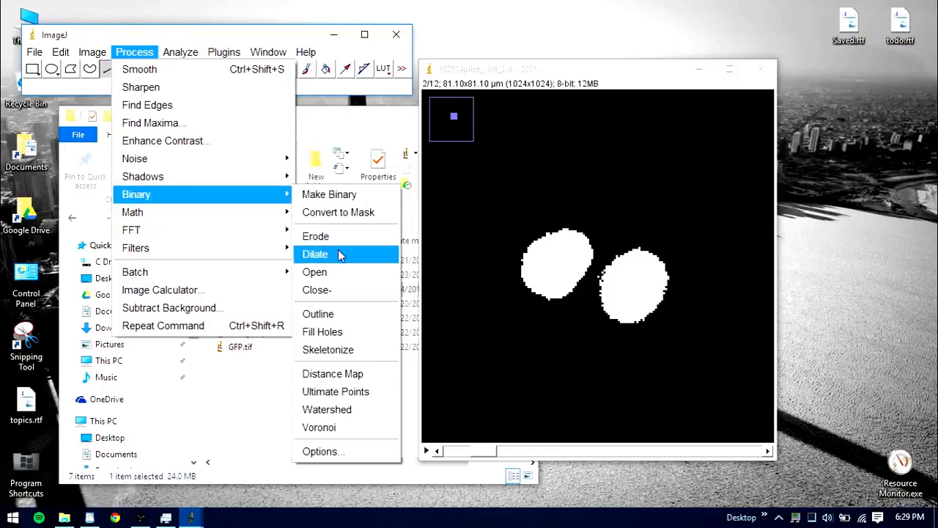
pyautogui.click(314, 254)
pyautogui.click(460, 183)
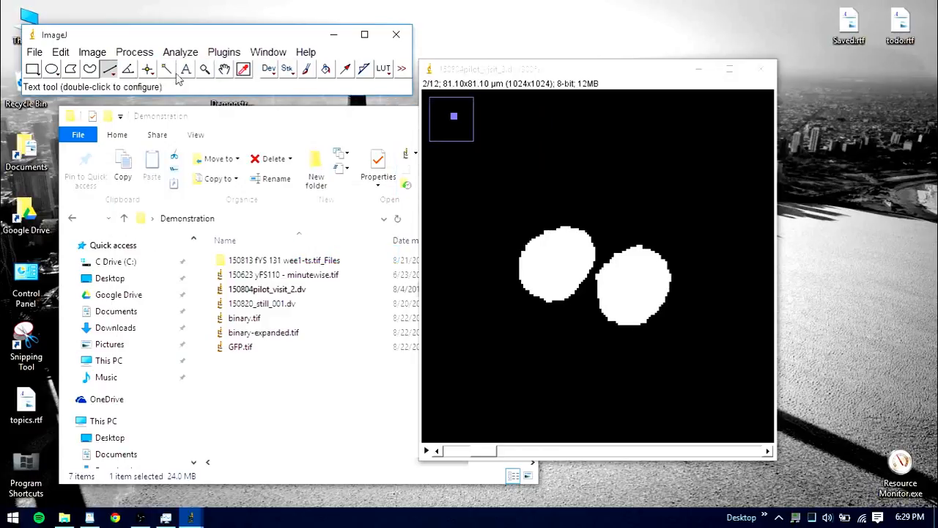
# Dilate slice 2 two more times, without processing the rest of the stack.
pyautogui.click(134, 52)
pyautogui.moveTo(180, 198)
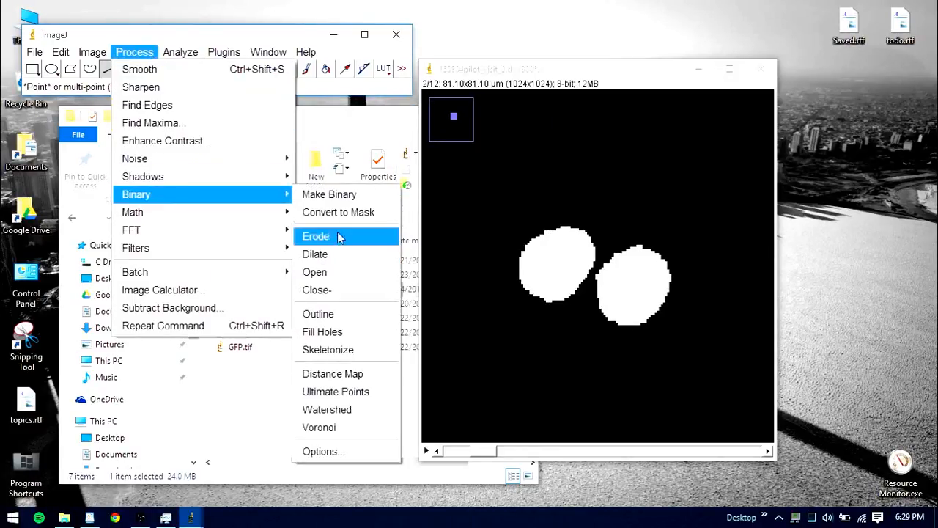
pyautogui.click(340, 252)
pyautogui.click(465, 182)
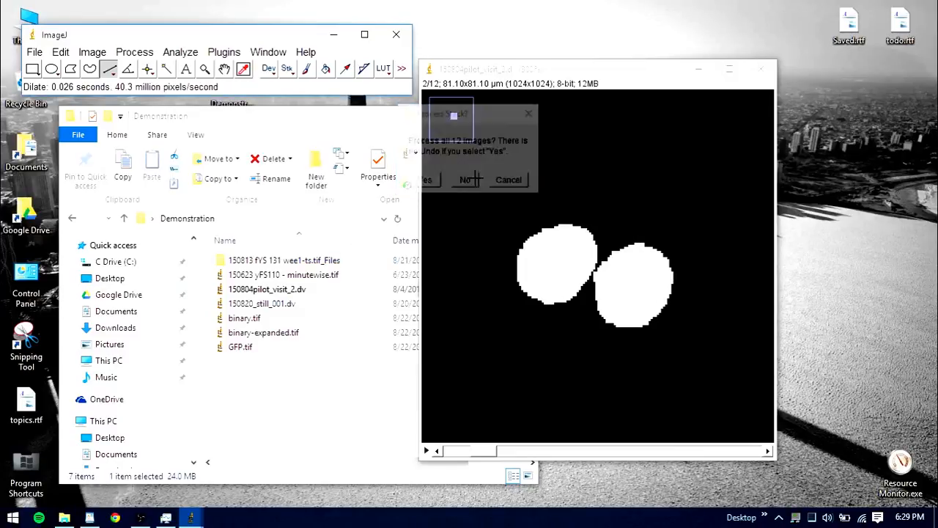
pyautogui.click(134, 52)
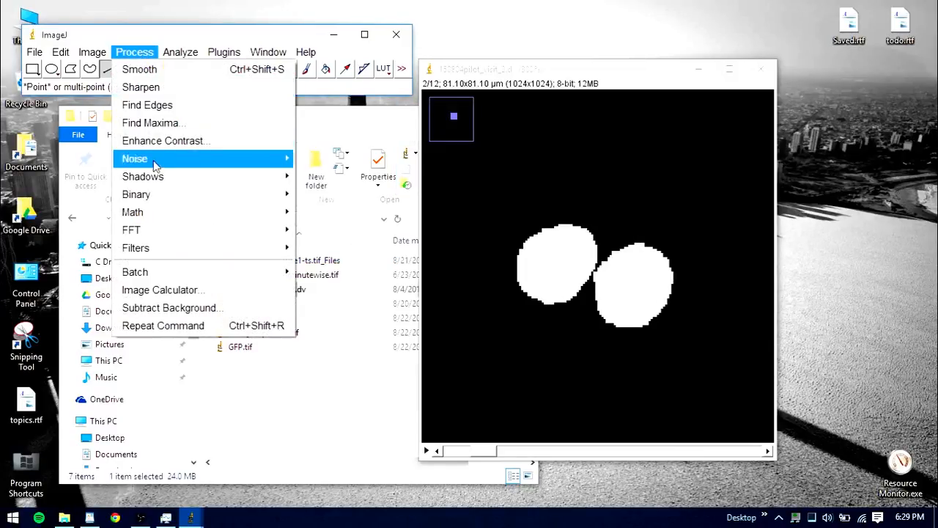
pyautogui.moveTo(155, 194)
pyautogui.click(330, 263)
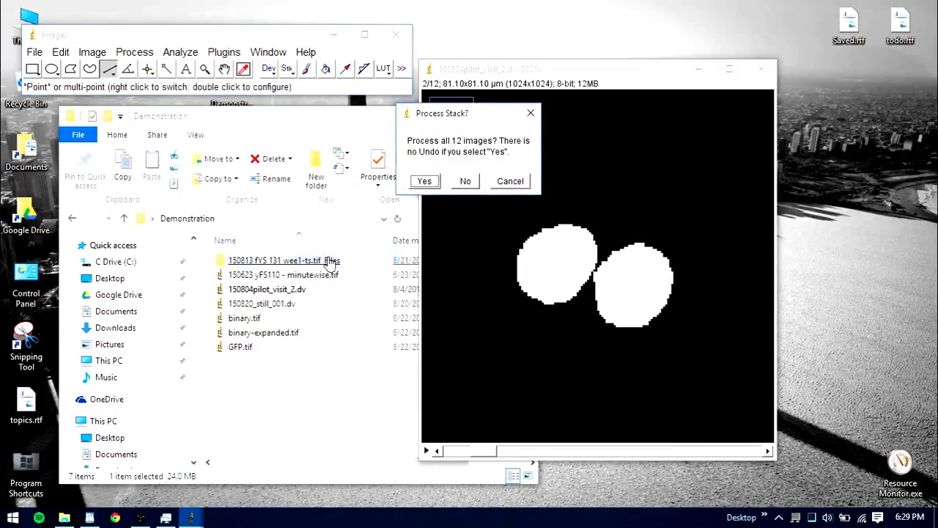
pyautogui.click(463, 182)
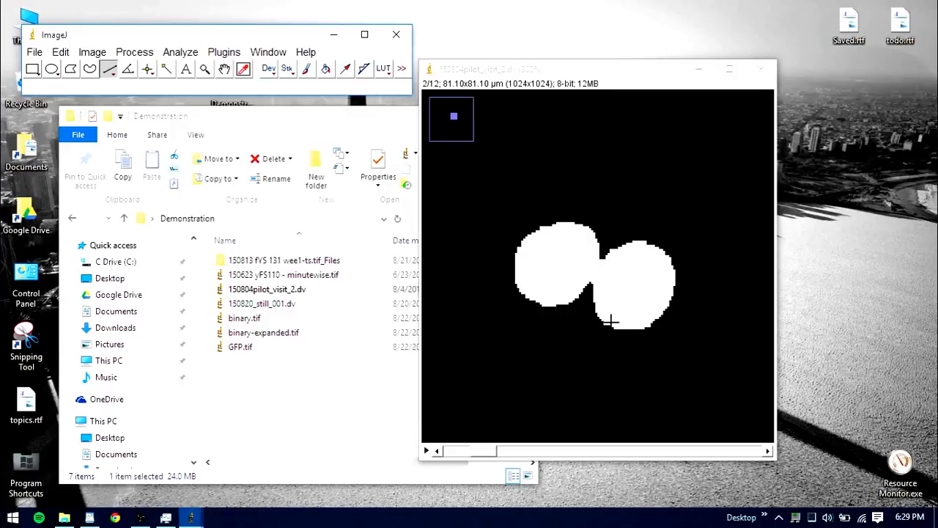
# Apply Watershed to the merged nuclei on slice 2 only, without processing the rest of the stack.
pyautogui.click(142, 53)
pyautogui.moveTo(163, 196)
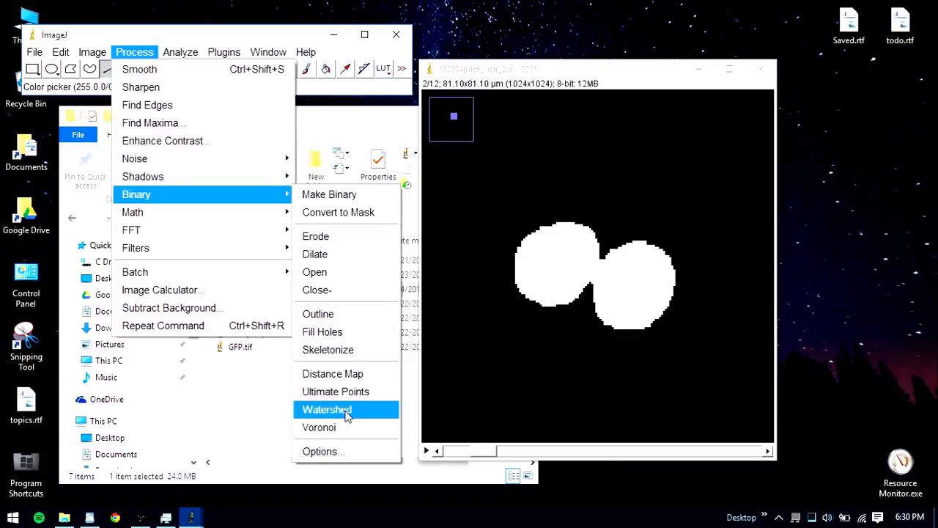
pyautogui.click(347, 414)
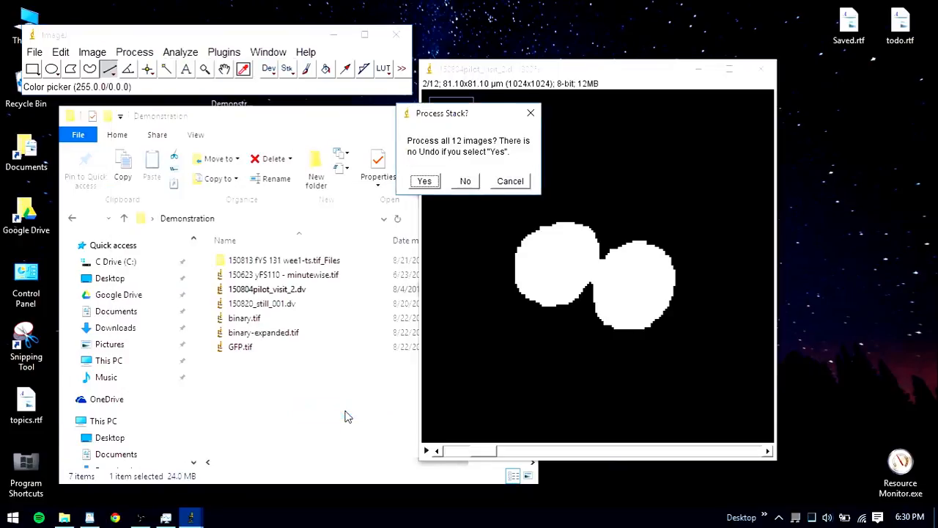
pyautogui.click(464, 183)
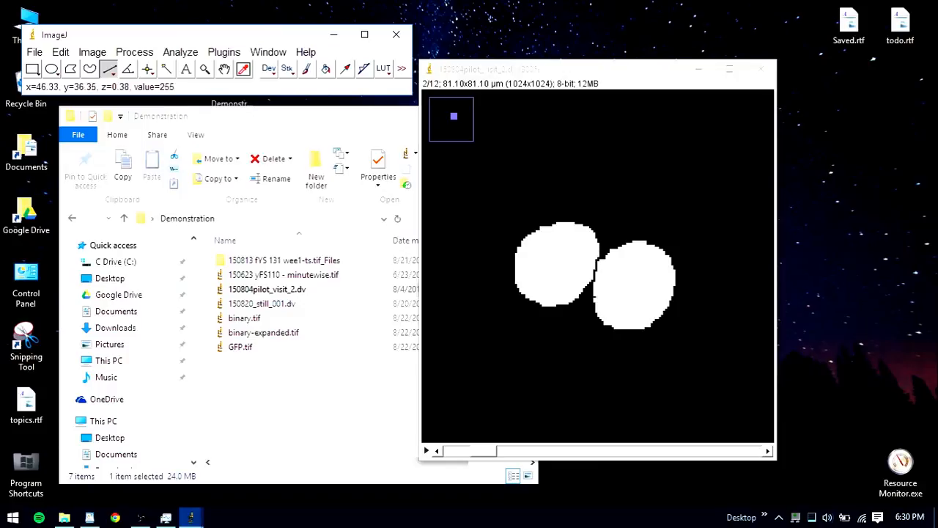
# Examine the watershed cuts across the whole slice and close up between the two adjacent nuclei.
pyautogui.press('-')
pyautogui.press('-')
pyautogui.press('-')
pyautogui.press('-')
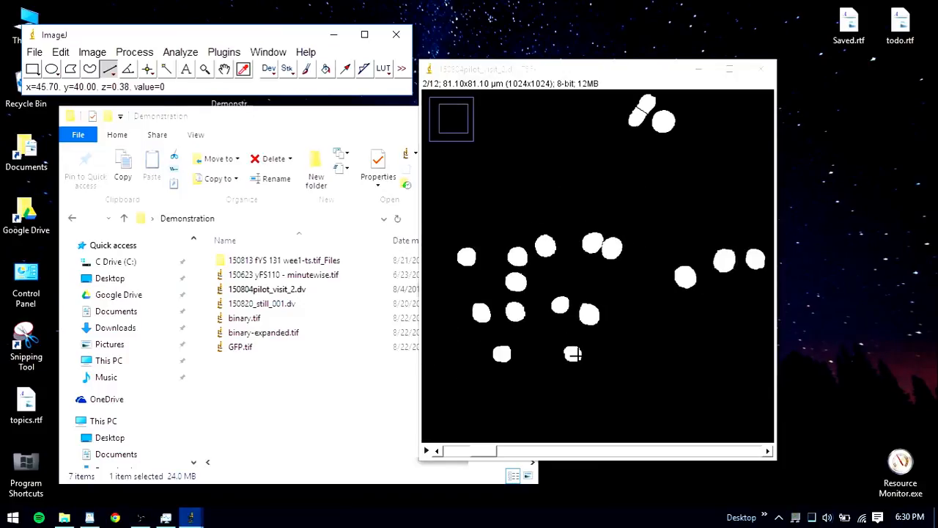
pyautogui.press('+')
pyautogui.press('+')
pyautogui.press('+')
pyautogui.press('+')
pyautogui.press('+')
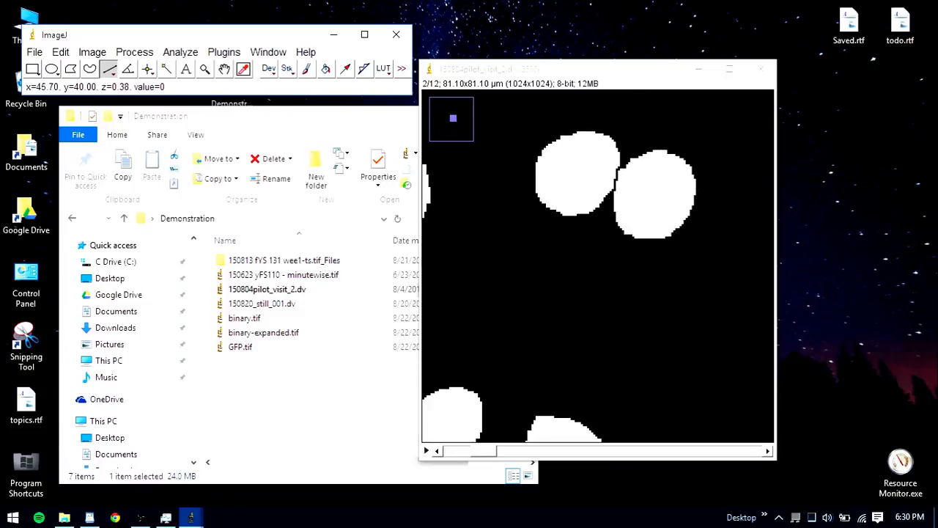
pyautogui.moveTo(623, 174); pyautogui.dragTo(590, 271)
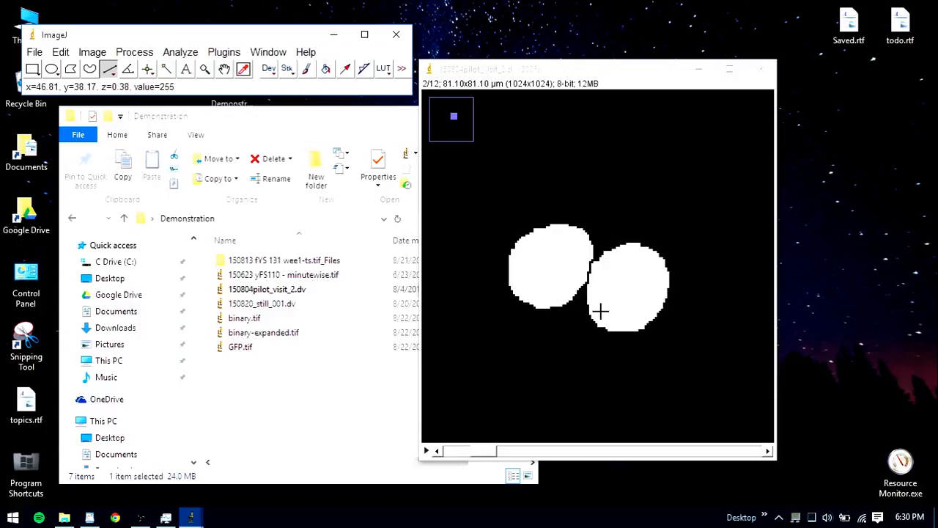
pyautogui.press('+')
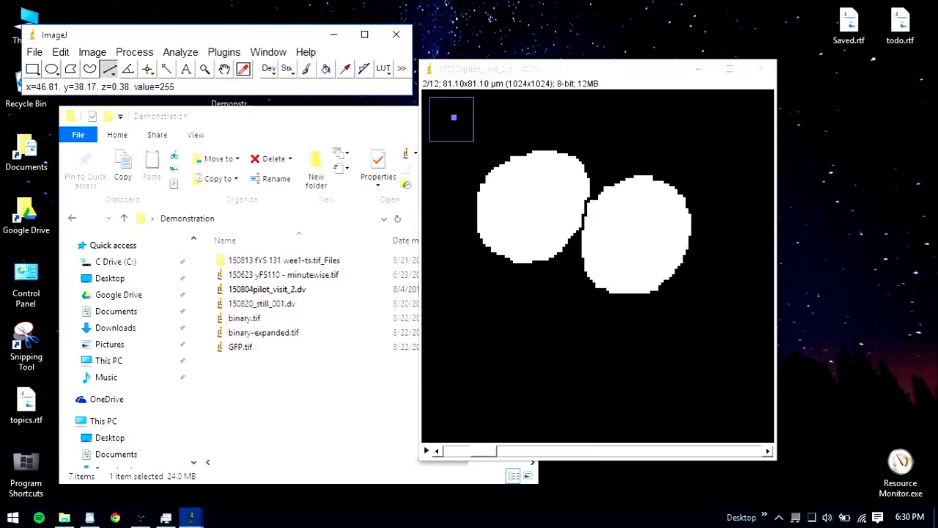
pyautogui.press('-')
pyautogui.press('-')
pyautogui.press('-')
pyautogui.press('-')
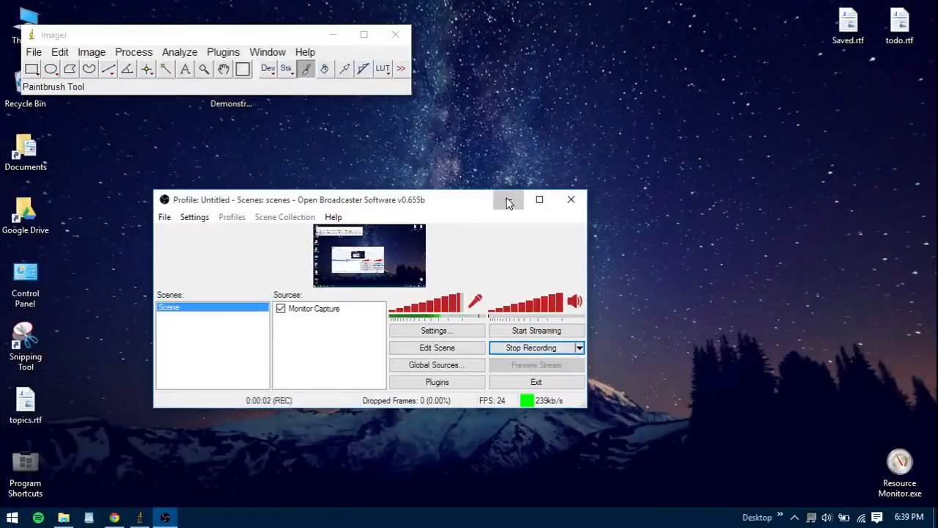
# Create a new blank 400x400 8-bit image with a black background and place its window beside the ImageJ window.
pyautogui.click(507, 200)
pyautogui.click(37, 53)
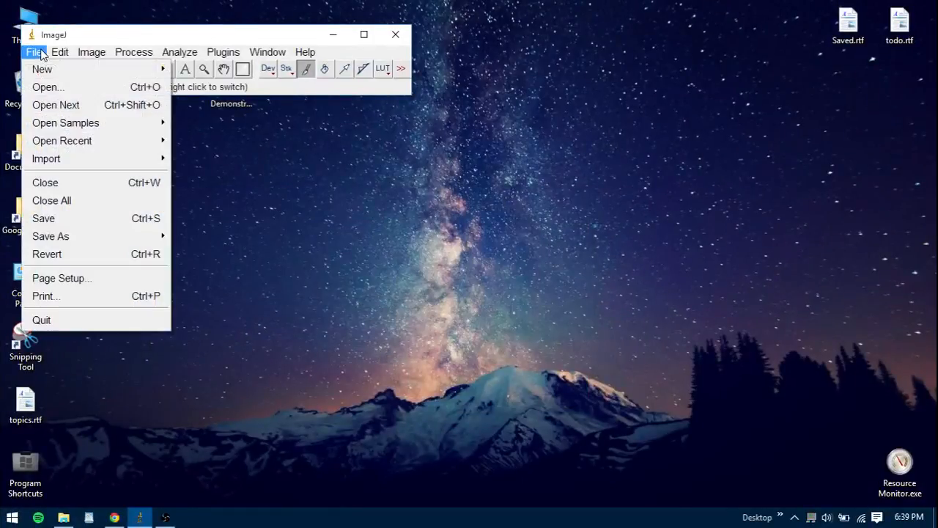
pyautogui.click(41, 53)
pyautogui.click(40, 53)
pyautogui.moveTo(47, 70)
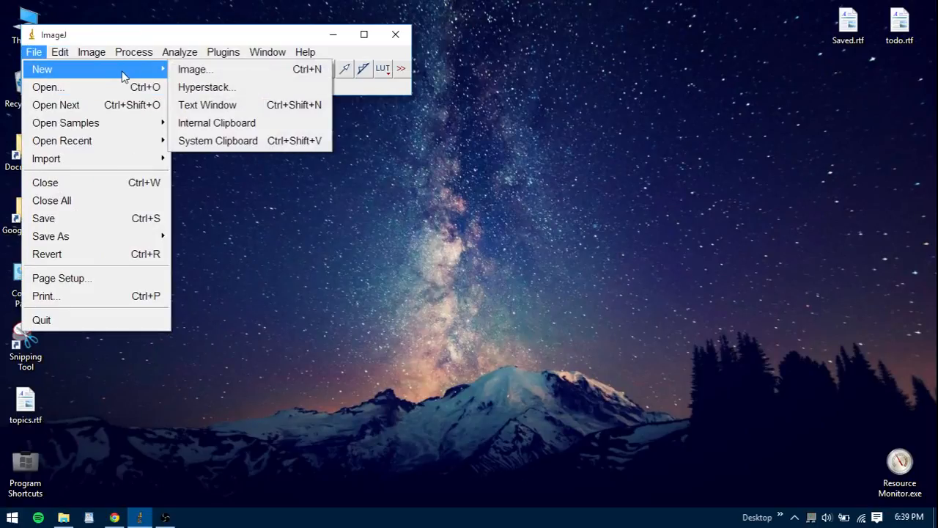
pyautogui.click(205, 72)
pyautogui.click(467, 247)
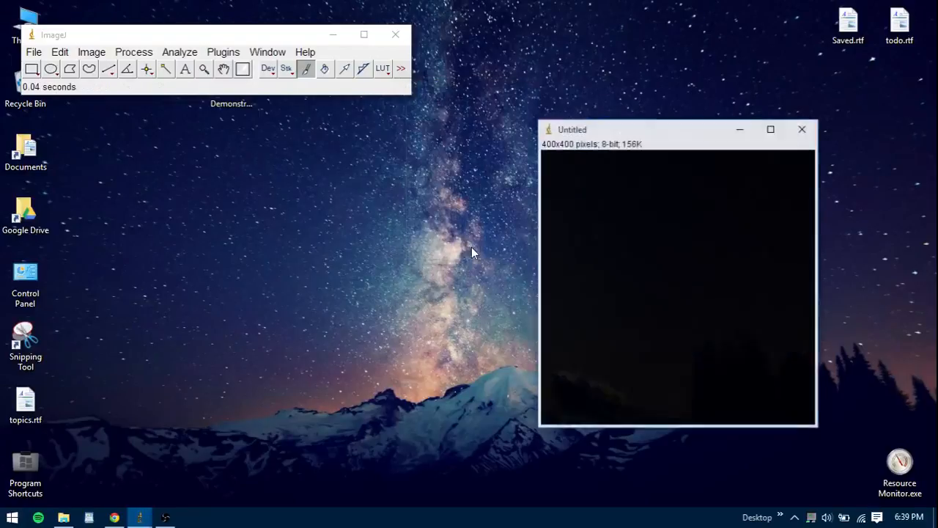
pyautogui.moveTo(644, 119); pyautogui.dragTo(571, 80)
pyautogui.moveTo(536, 50); pyautogui.dragTo(574, 50)
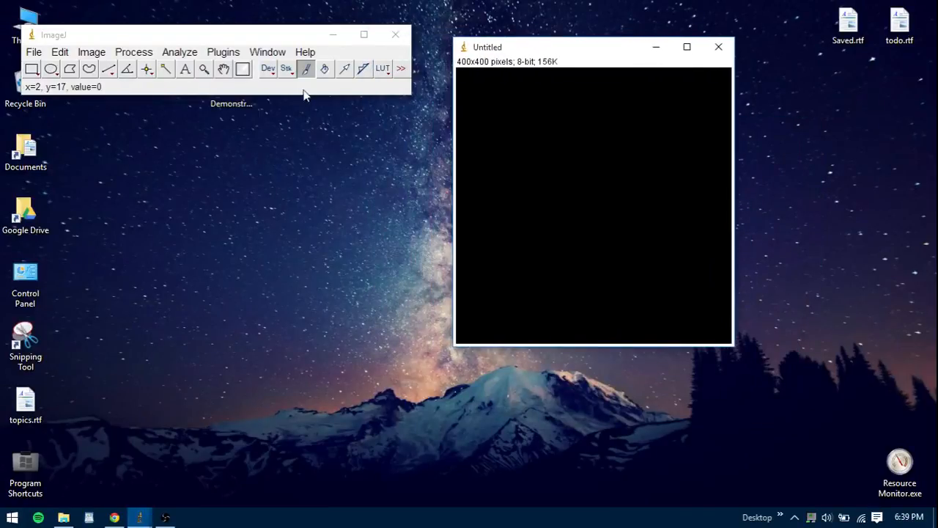
# Paint 17 small white dots scattered across the black image with the Paintbrush tool.
pyautogui.click(308, 72)
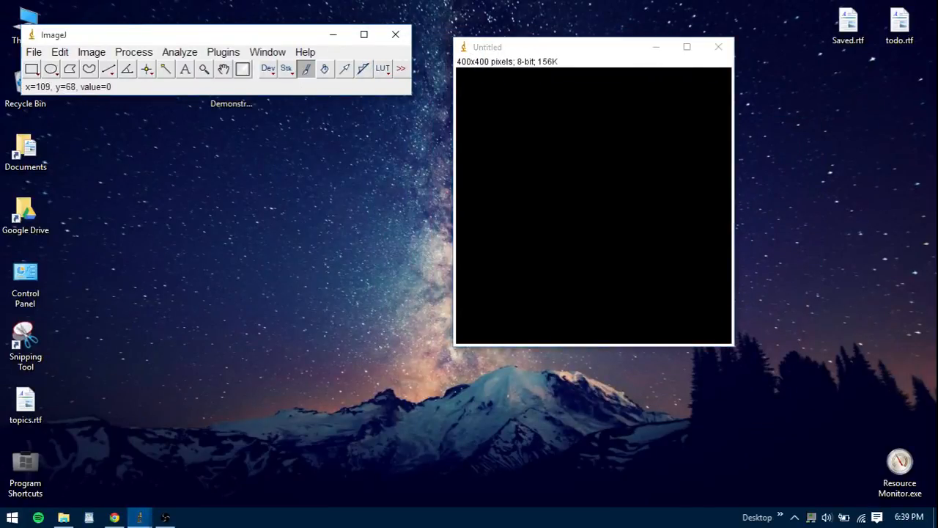
pyautogui.click(504, 107)
pyautogui.click(657, 122)
pyautogui.click(595, 254)
pyautogui.click(480, 182)
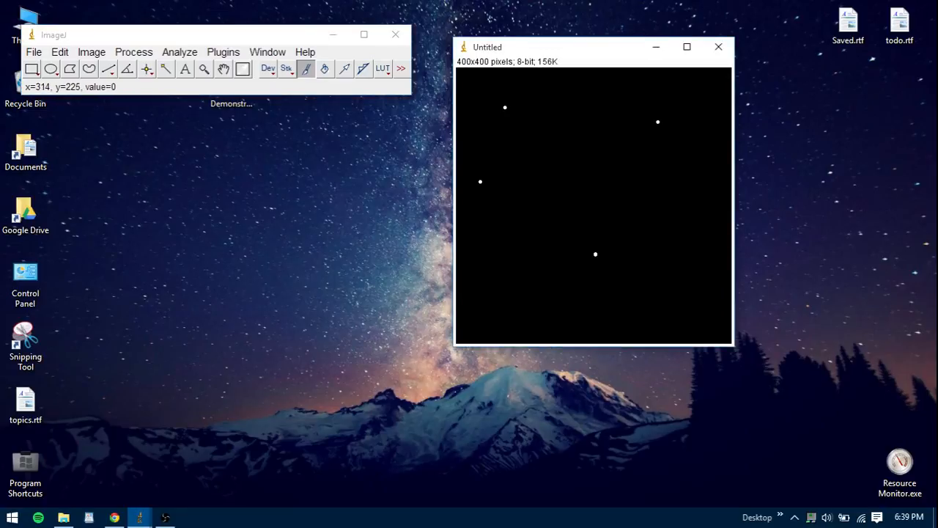
pyautogui.click(672, 223)
pyautogui.click(602, 175)
pyautogui.click(575, 110)
pyautogui.click(548, 238)
pyautogui.click(511, 257)
pyautogui.click(689, 308)
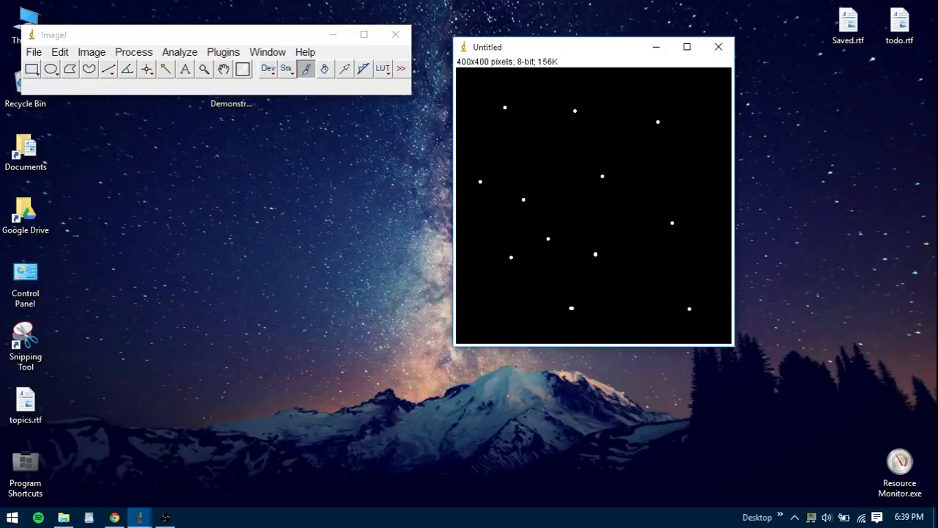
pyautogui.click(679, 277)
pyautogui.click(653, 271)
pyautogui.click(656, 186)
pyautogui.click(556, 144)
pyautogui.click(522, 160)
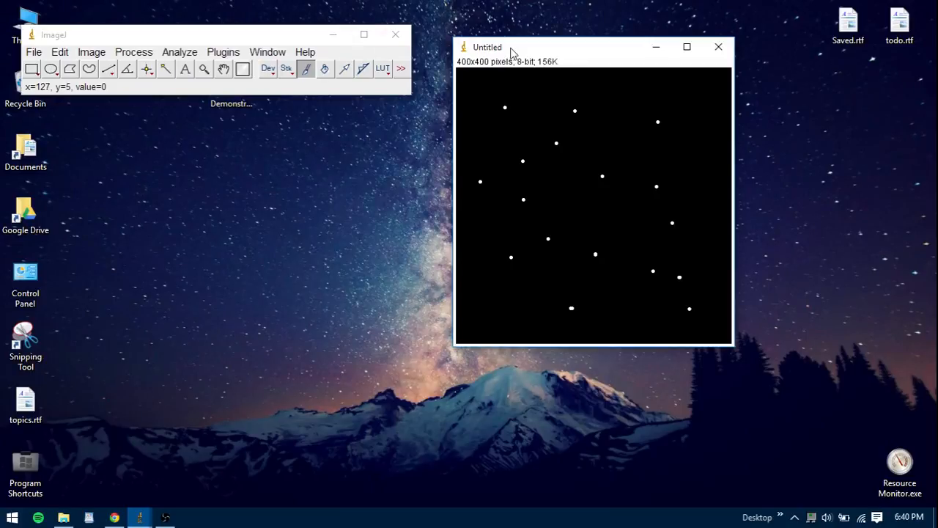
# Duplicate the dot image as Untitled-1 and place the copy beside the original.
pyautogui.click(34, 52)
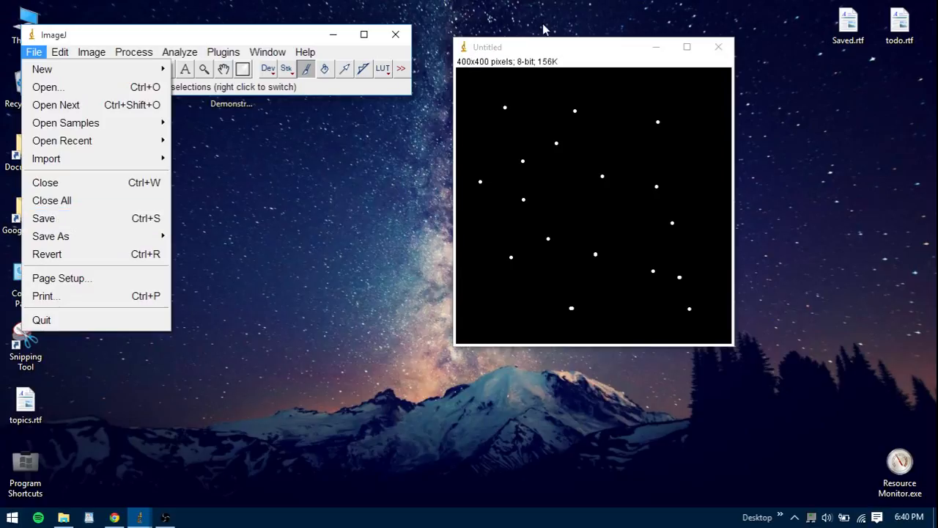
pyautogui.click(540, 49)
pyautogui.hotkey('ctrl', 'shift', 'd')
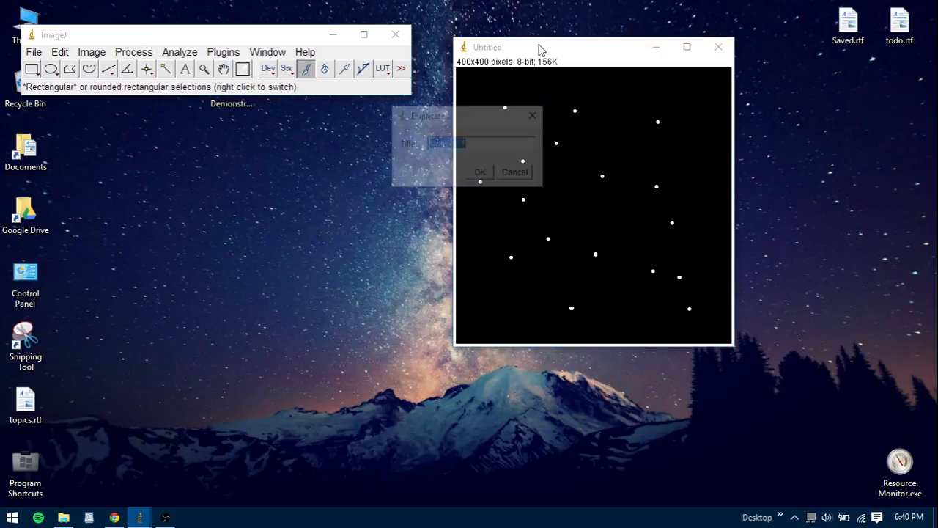
pyautogui.click(491, 174)
pyautogui.moveTo(689, 148); pyautogui.dragTo(183, 122)
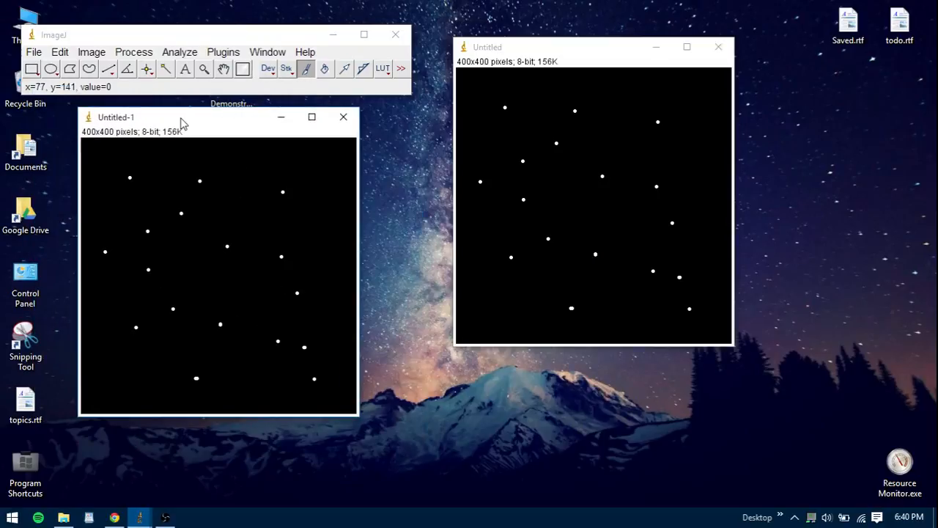
# Apply the binary Voronoi operation to the duplicated dot image and arrange it side by side with the original.
pyautogui.click(146, 52)
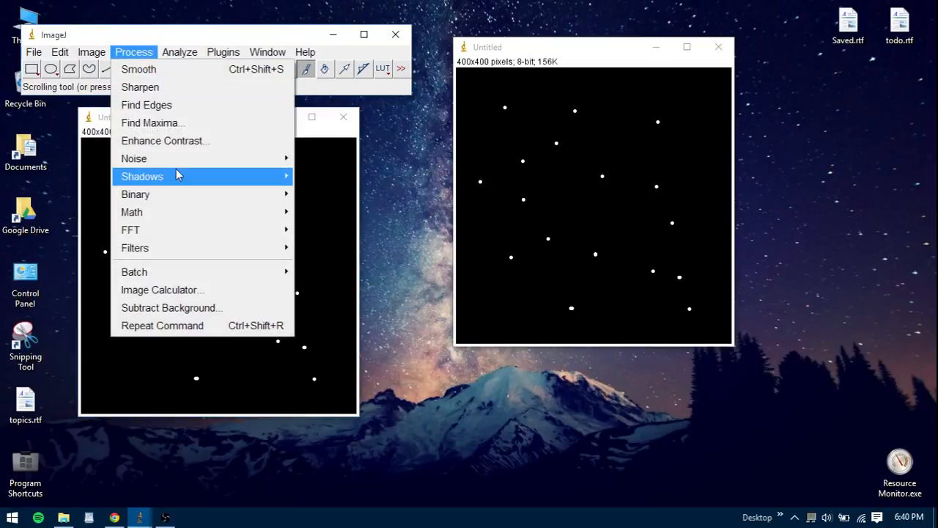
pyautogui.moveTo(178, 197)
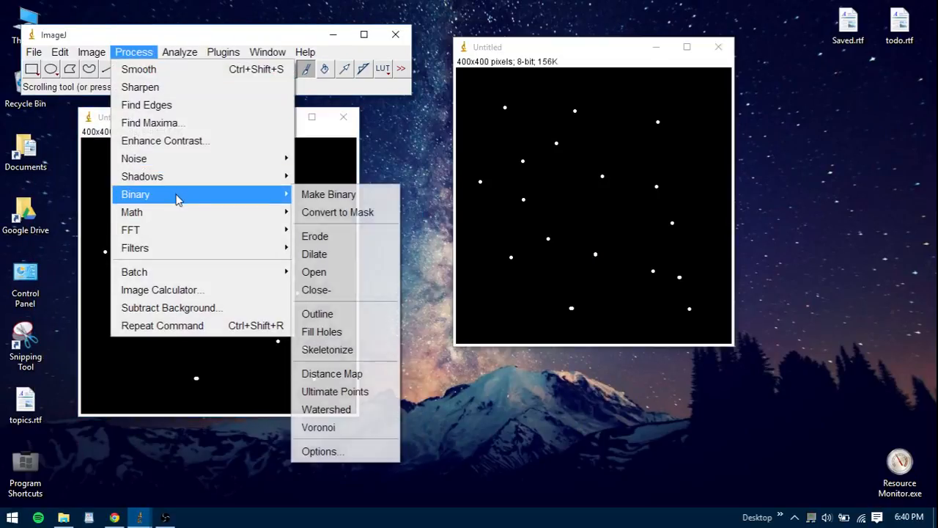
pyautogui.click(325, 428)
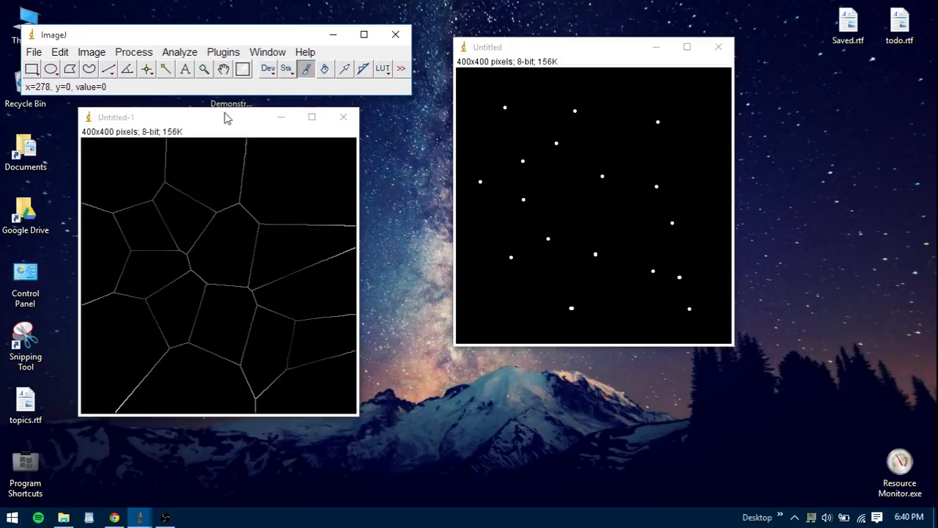
pyautogui.click(250, 119)
pyautogui.moveTo(226, 135); pyautogui.dragTo(241, 130)
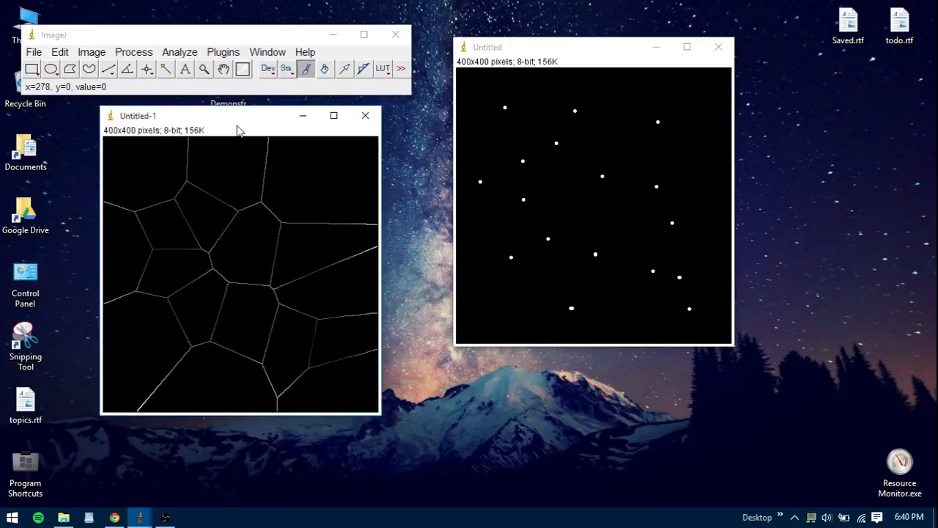
pyautogui.moveTo(584, 52); pyautogui.dragTo(513, 141)
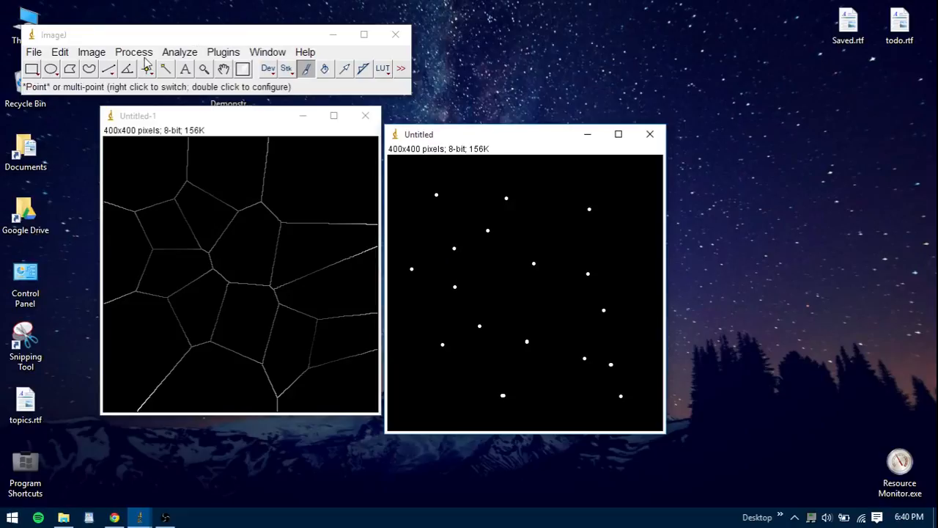
# Add Untitled-1 and Untitled with the Image Calculator in a new window, then move the combined image clear of the others.
pyautogui.click(136, 53)
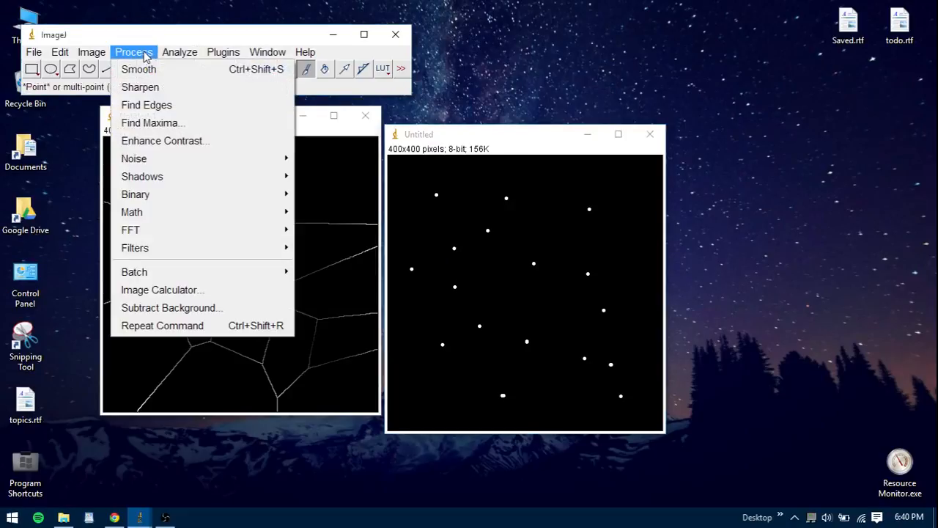
pyautogui.click(181, 292)
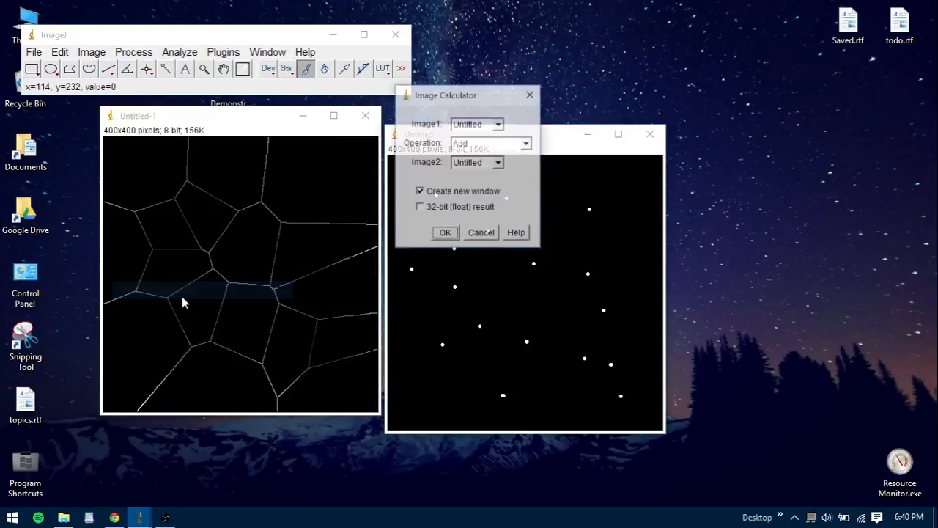
pyautogui.click(498, 125)
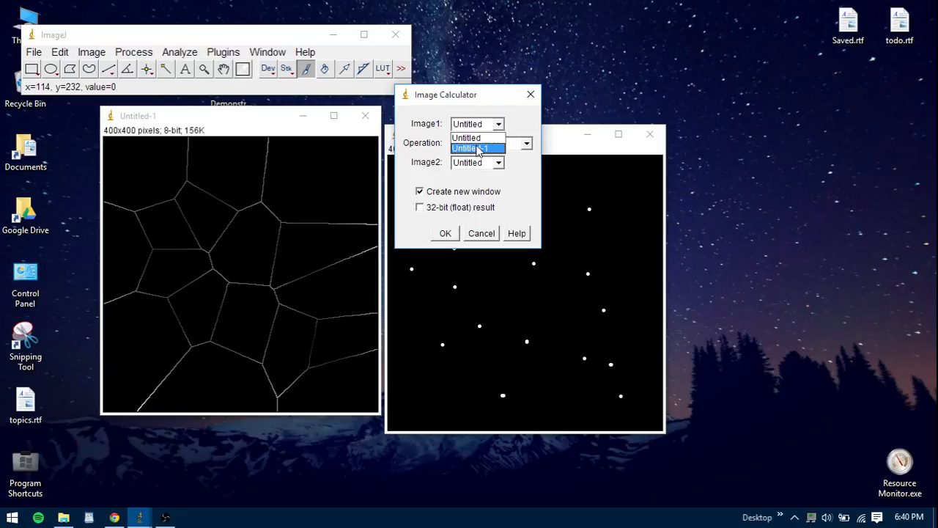
pyautogui.click(477, 150)
pyautogui.click(485, 168)
pyautogui.click(484, 174)
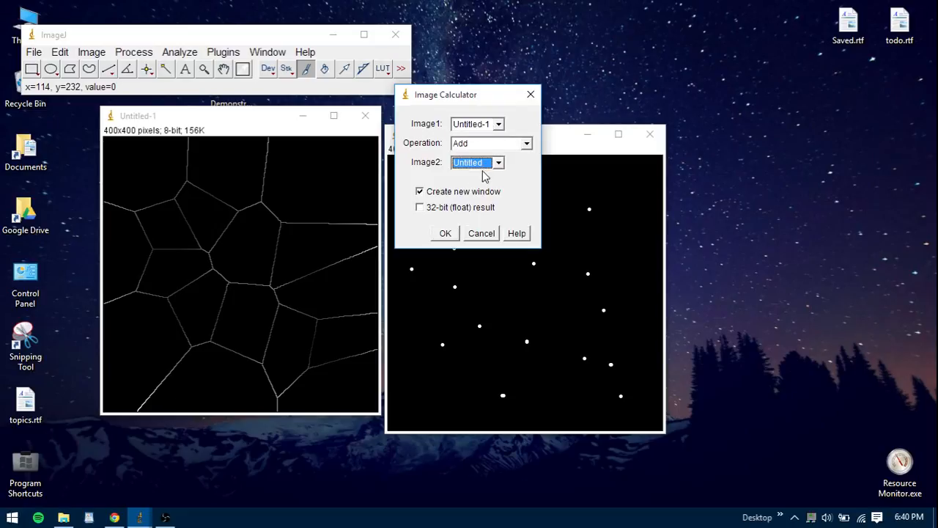
pyautogui.click(445, 233)
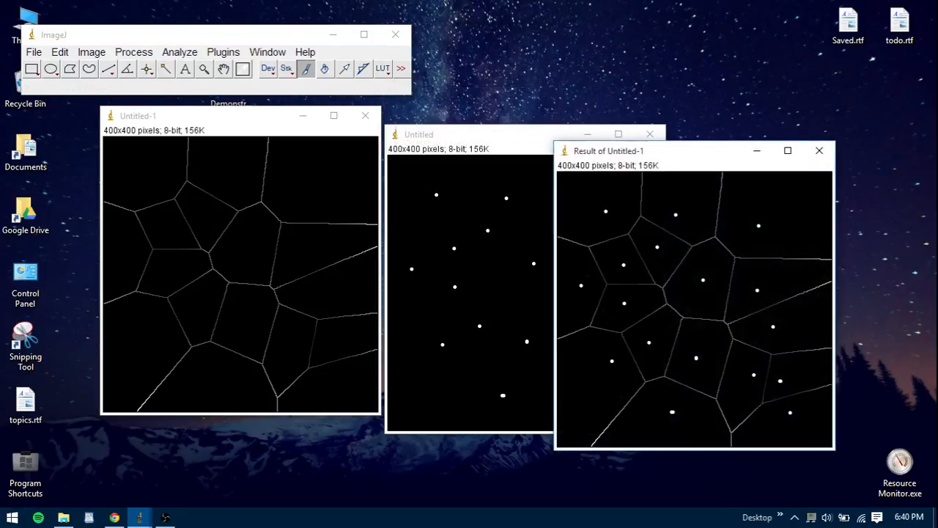
pyautogui.moveTo(686, 156); pyautogui.dragTo(361, 50)
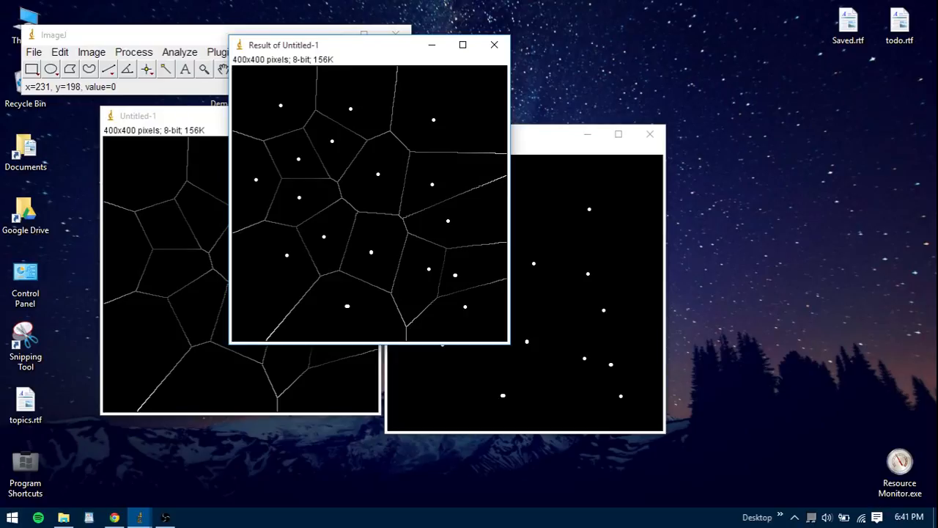
pyautogui.click(201, 48)
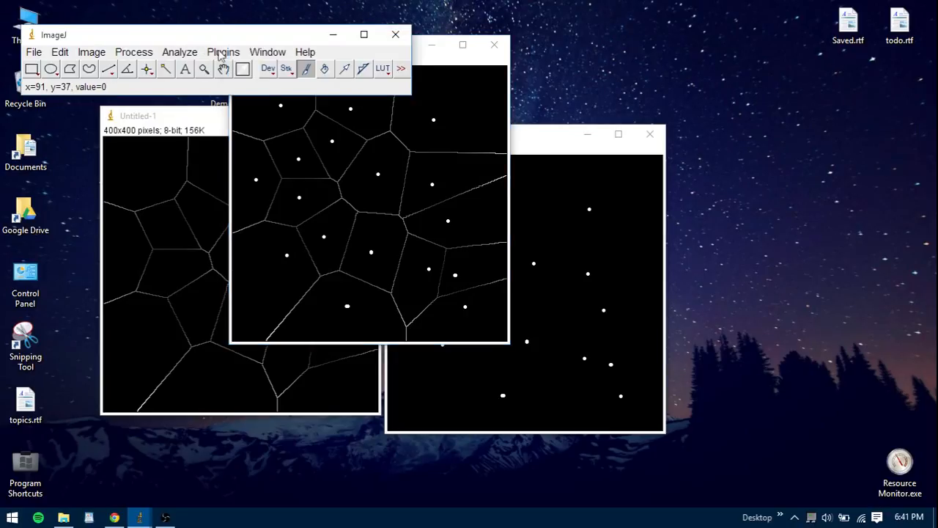
pyautogui.click(223, 53)
pyautogui.moveTo(238, 68)
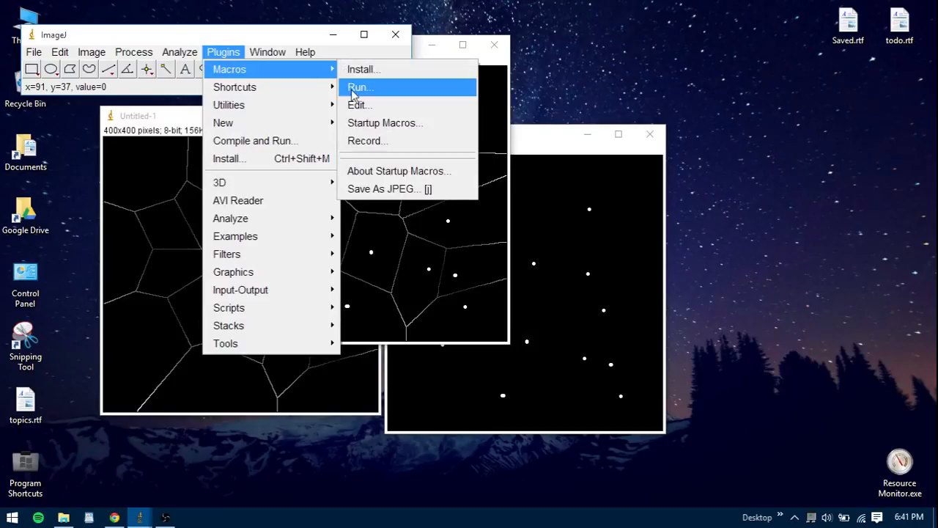
pyautogui.click(190, 35)
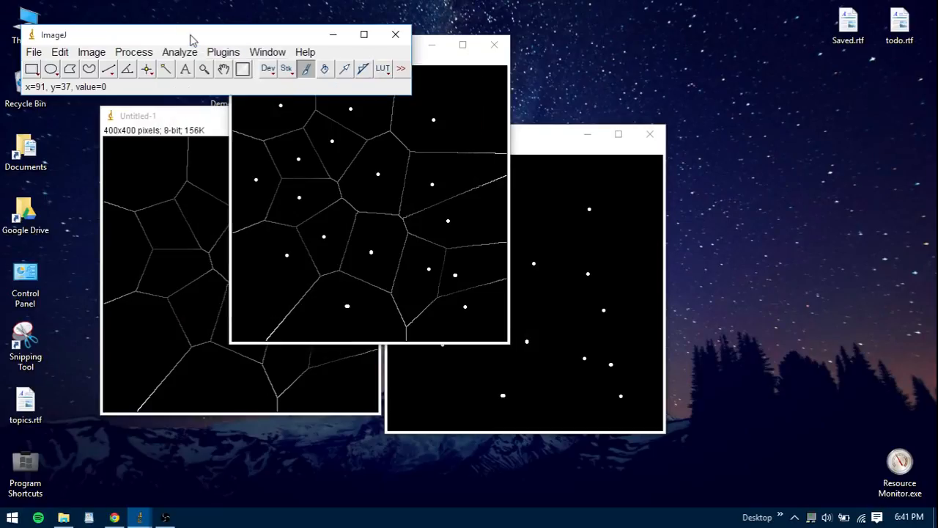
pyautogui.click(498, 65)
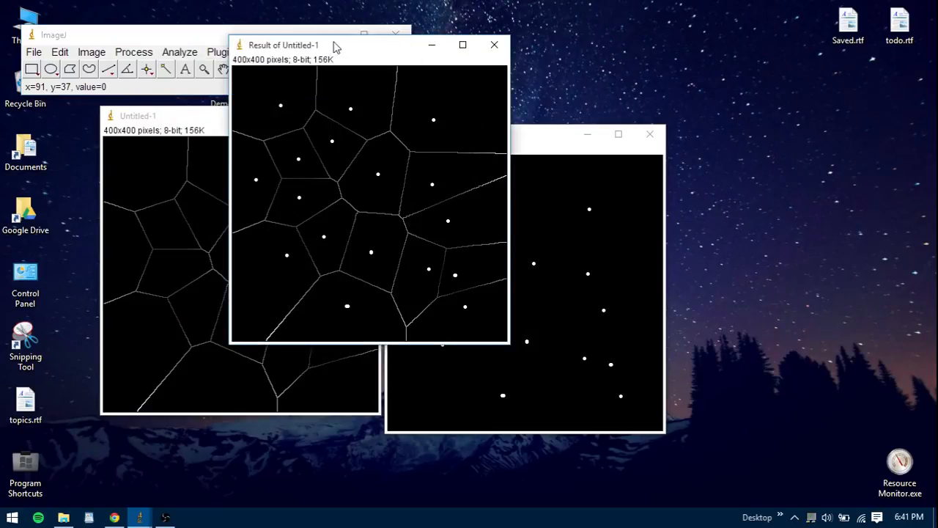
pyautogui.moveTo(337, 47); pyautogui.dragTo(587, 48)
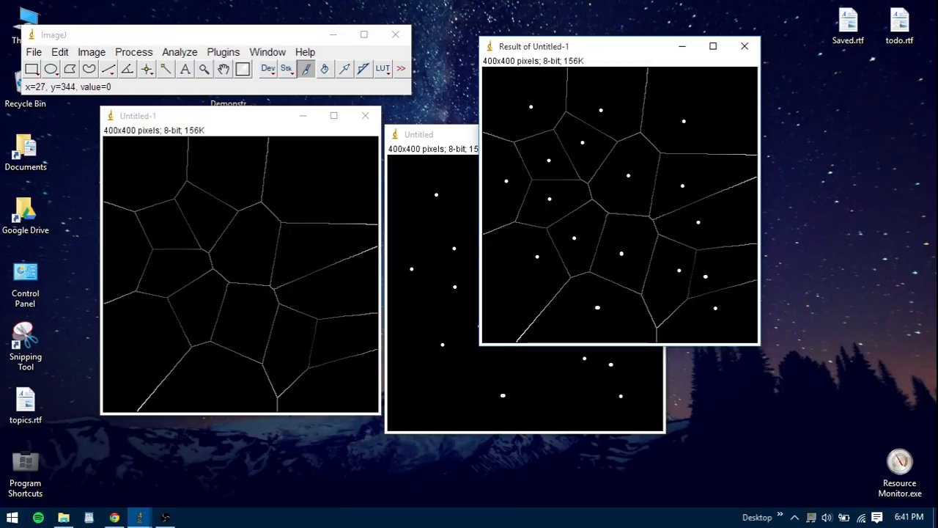
# Open Task Manager, inspect the computer's memory usage and the running processes, and close it.
pyautogui.click(501, 303)
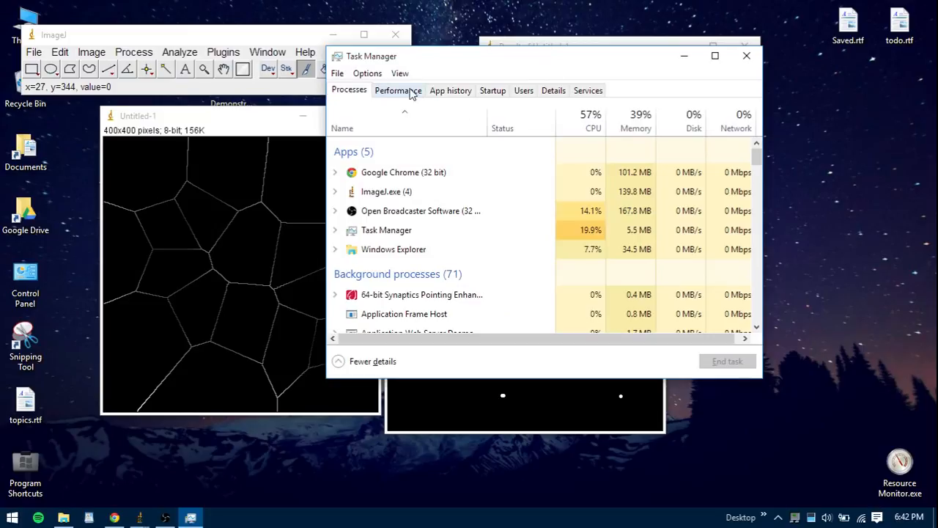
pyautogui.click(406, 90)
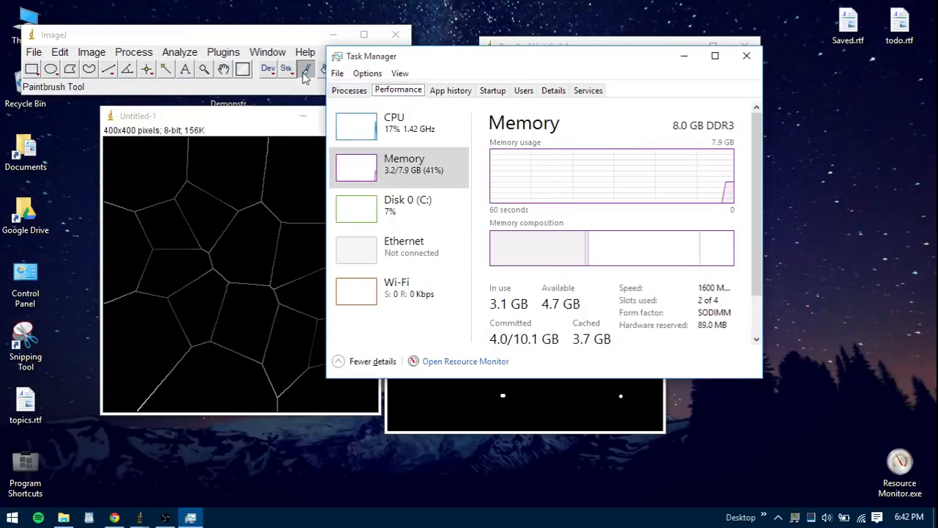
pyautogui.click(350, 90)
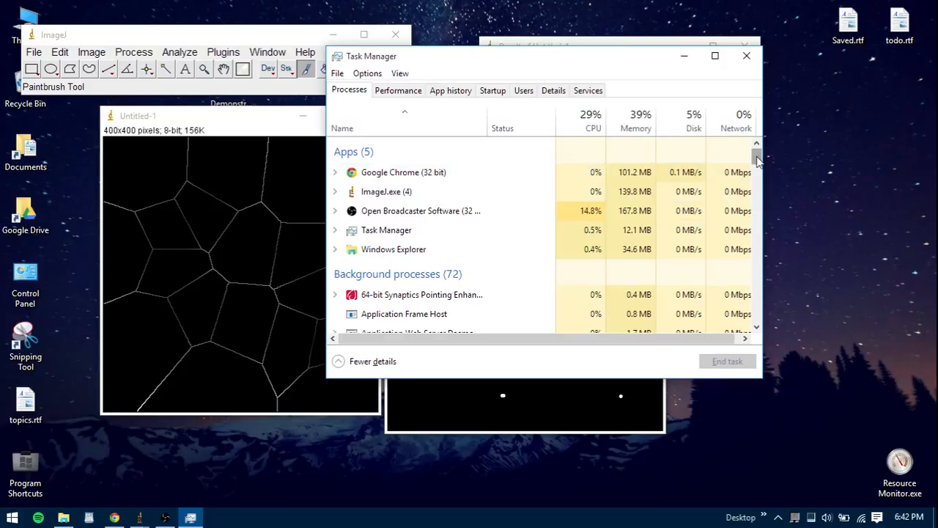
pyautogui.moveTo(758, 162); pyautogui.dragTo(758, 132)
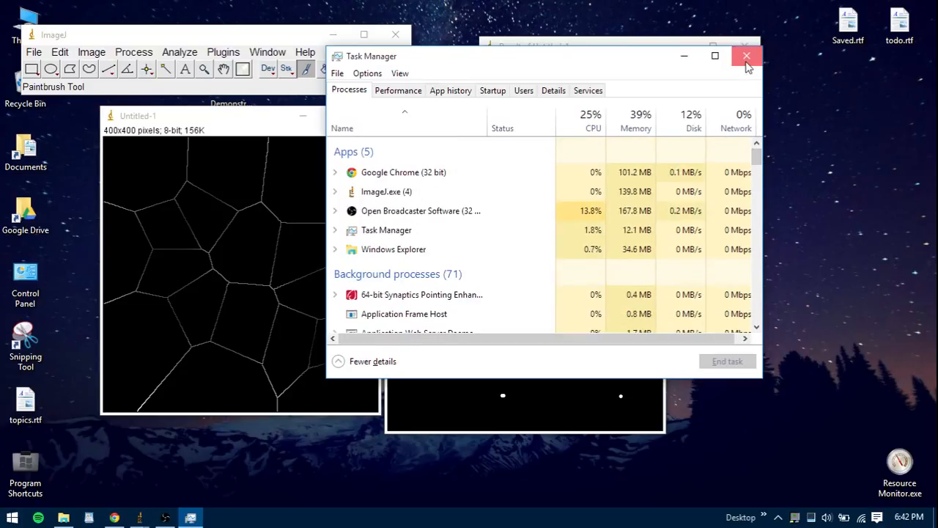
pyautogui.click(746, 57)
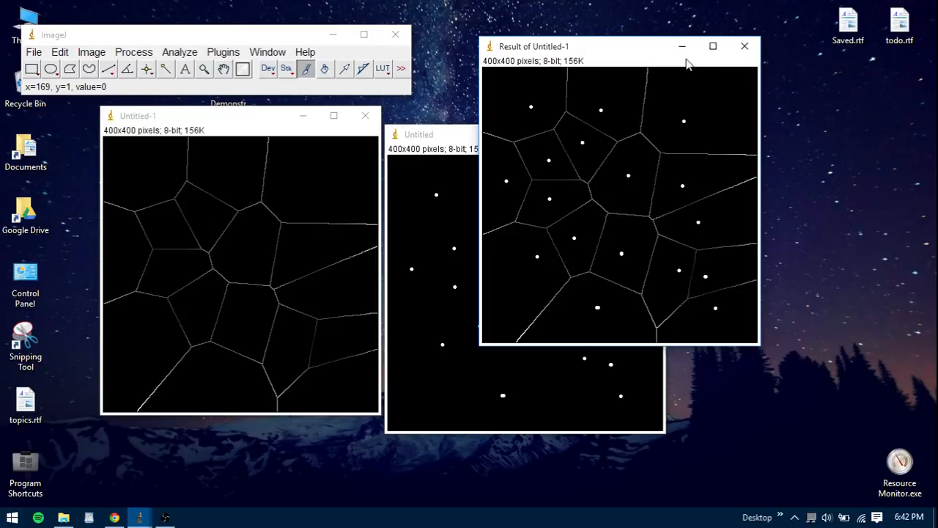
# Close the combined image, the dot image and the Voronoi image, quit ImageJ and switch to Open Broadcaster Software.
pyautogui.click(745, 47)
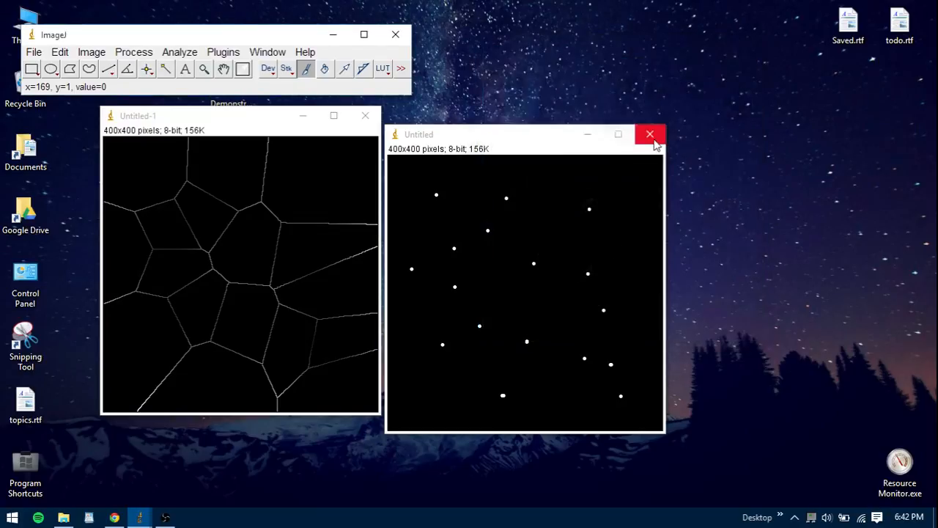
pyautogui.click(652, 134)
pyautogui.click(370, 117)
pyautogui.click(462, 171)
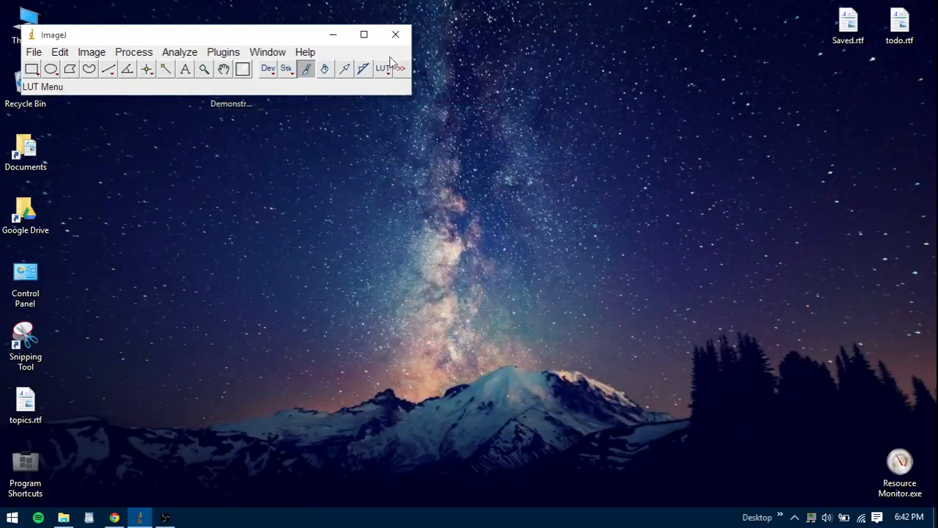
pyautogui.click(395, 45)
pyautogui.click(140, 518)
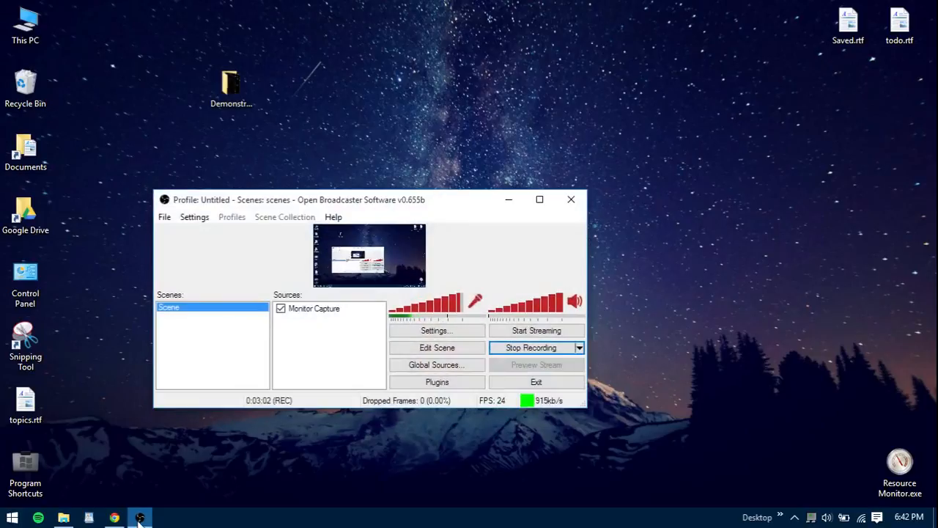